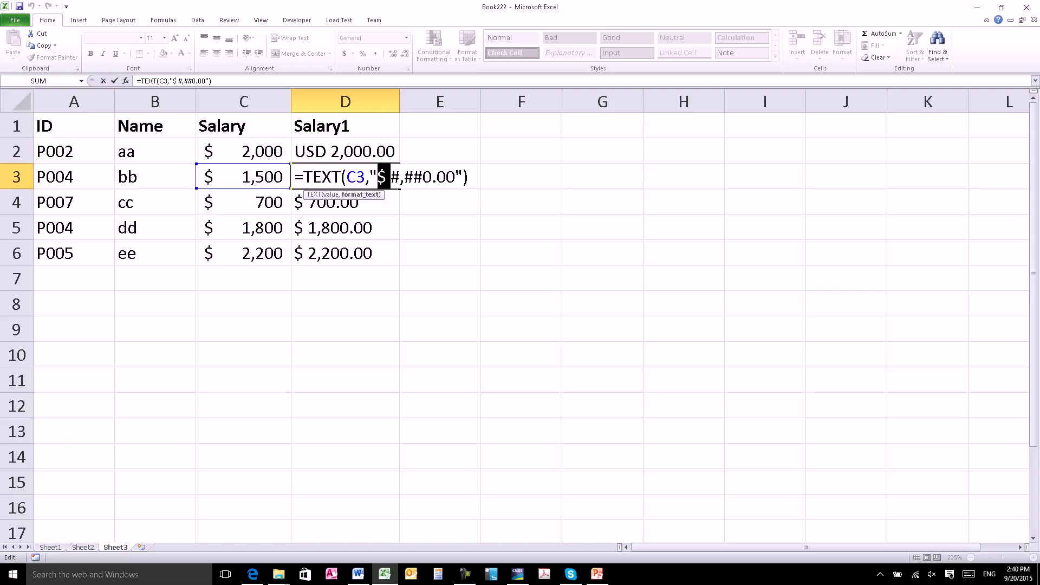
# - Copy D2's USD TEXT formula down through D6, then close Book222 and show recent workbooks
pyautogui.press('Return')
pyautogui.click(345, 151)
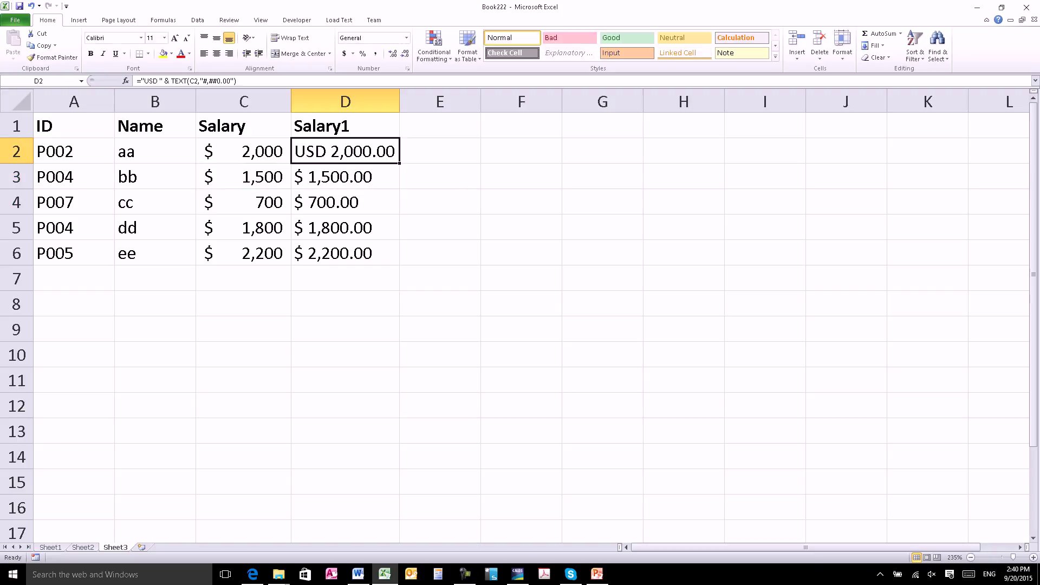
pyautogui.hotkey('ctrl', 'c')
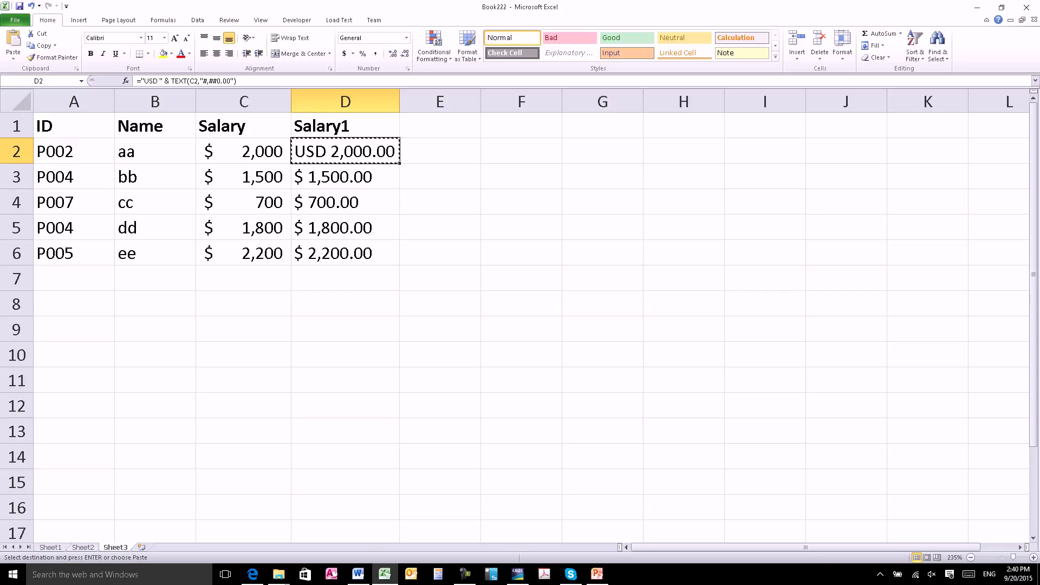
pyautogui.hotkey('shift', 'Down')
pyautogui.hotkey('shift', 'Down')
pyautogui.hotkey('shift', 'Down')
pyautogui.hotkey('shift', 'Down')
pyautogui.press('Return')
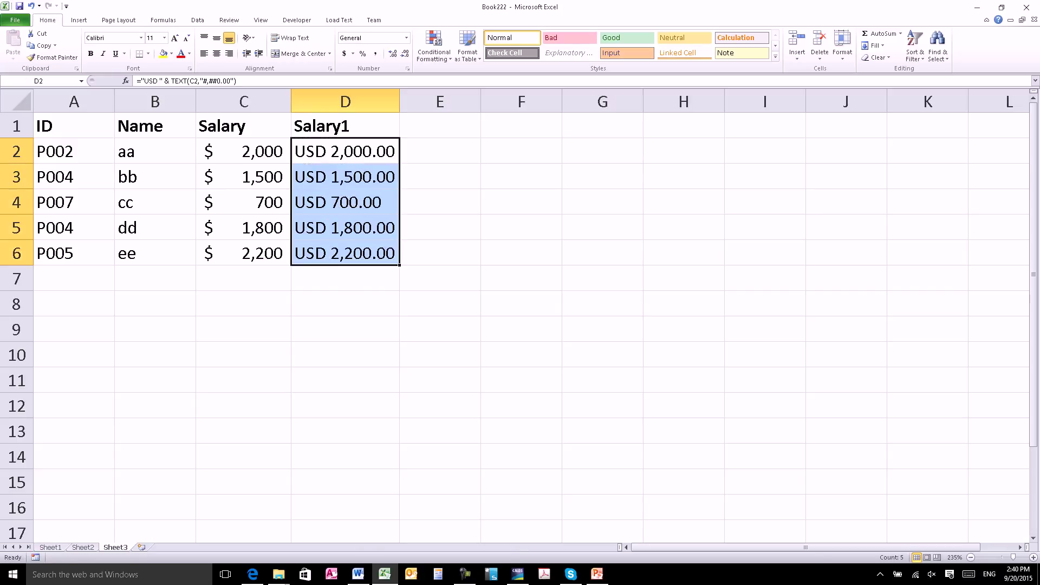
pyautogui.hotkey('ctrl', 'w')
pyautogui.hotkey('alt', 'f')
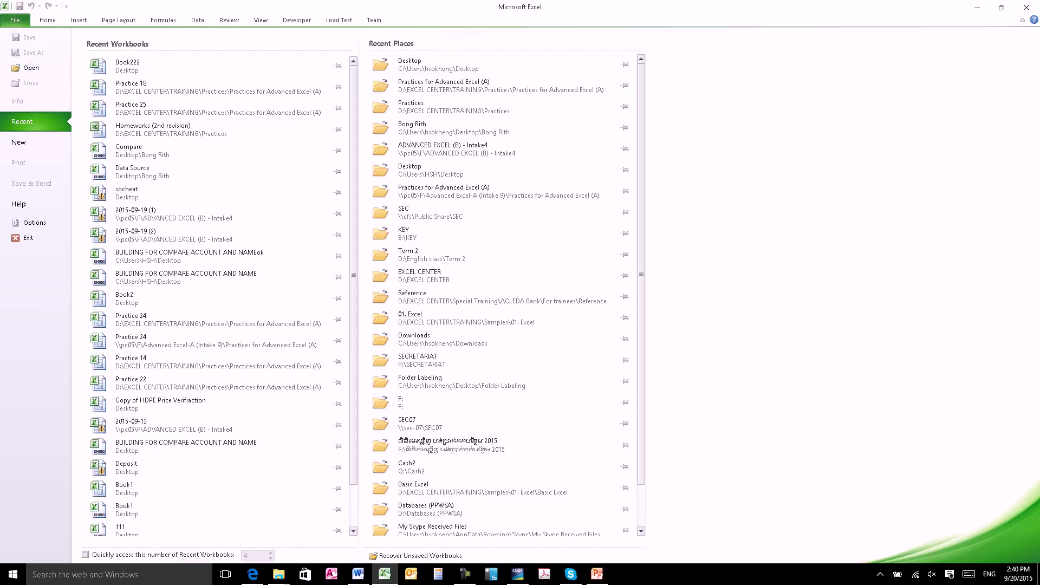
pyautogui.hotkey('alt', 'Tab')
pyautogui.hotkey('alt', 'f')
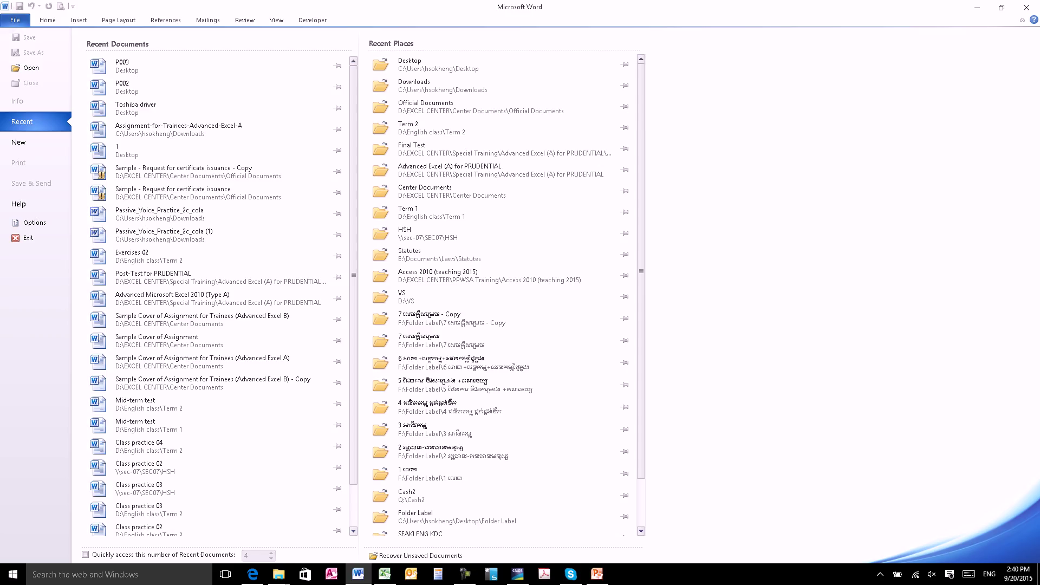
pyautogui.press('Return')
pyautogui.press('y')
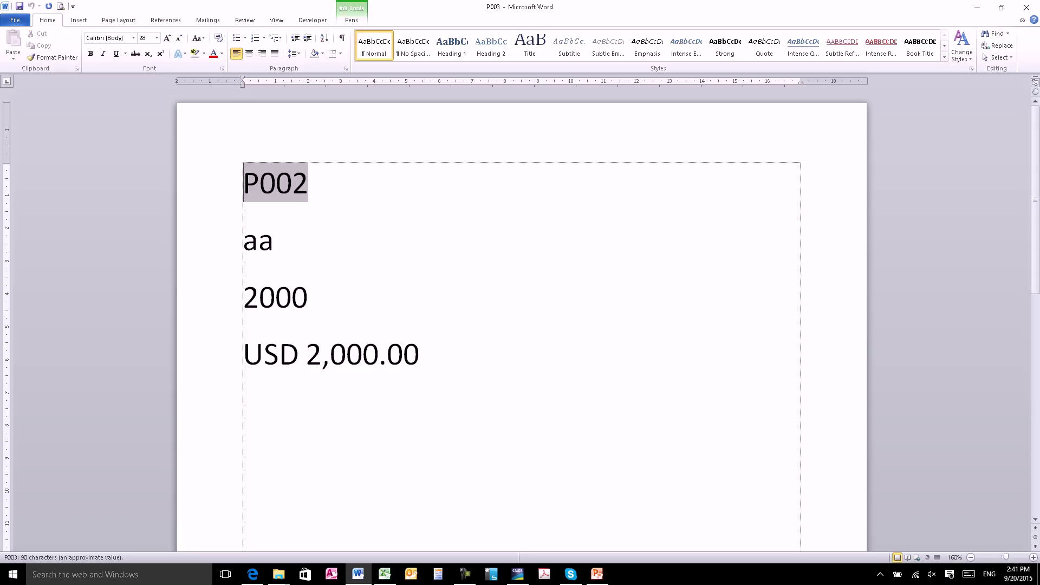
pyautogui.press('Down')
pyautogui.press('Down')
pyautogui.press('Down')
pyautogui.click(243, 296)
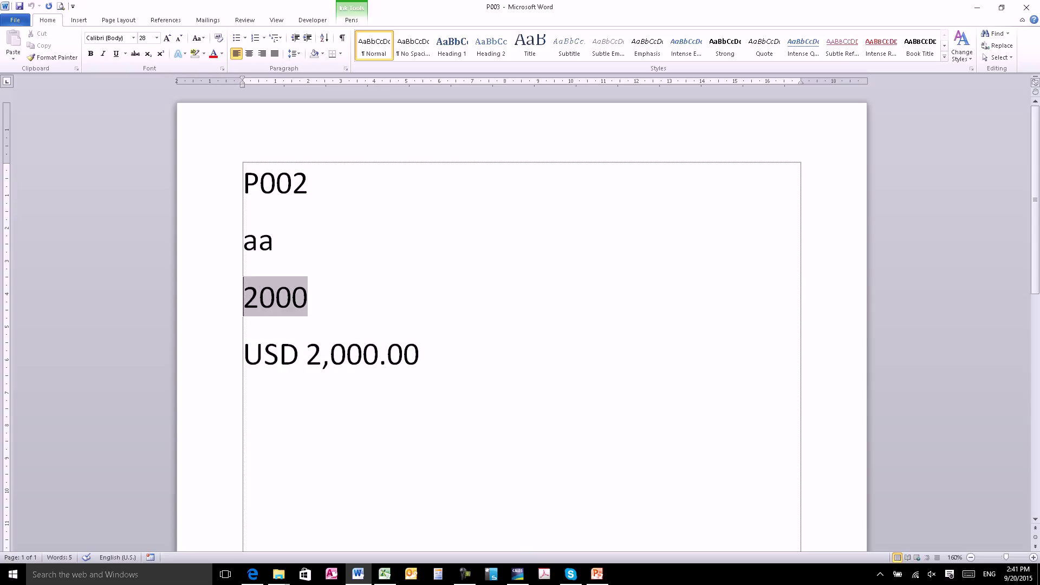
pyautogui.click(244, 354)
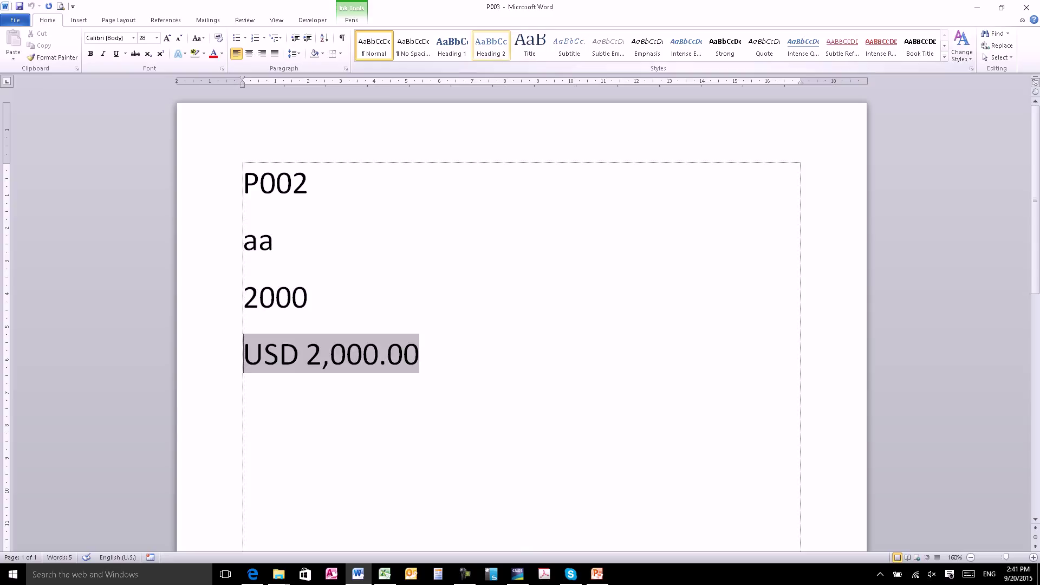
pyautogui.click(207, 20)
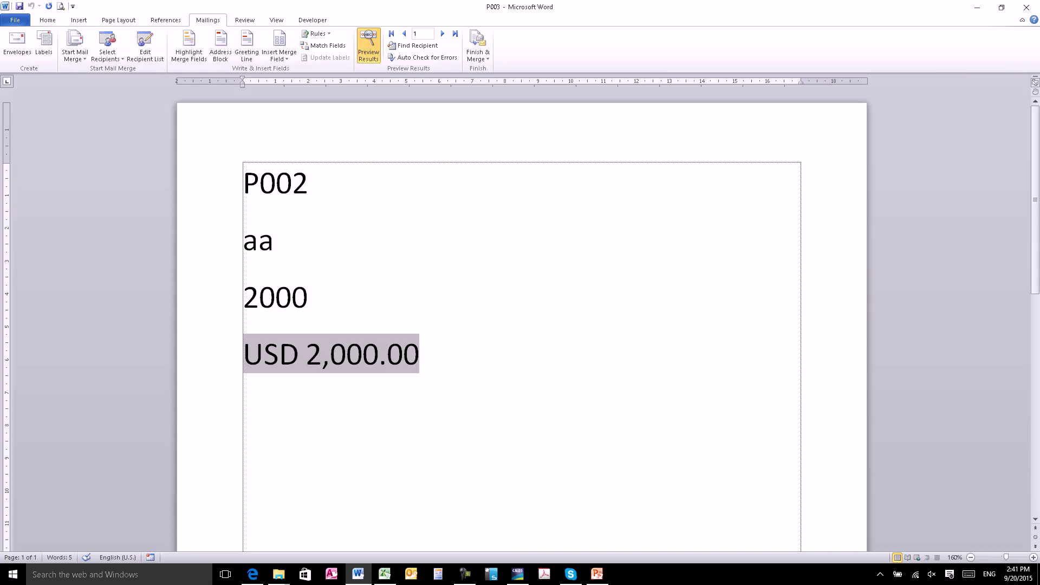
pyautogui.click(369, 43)
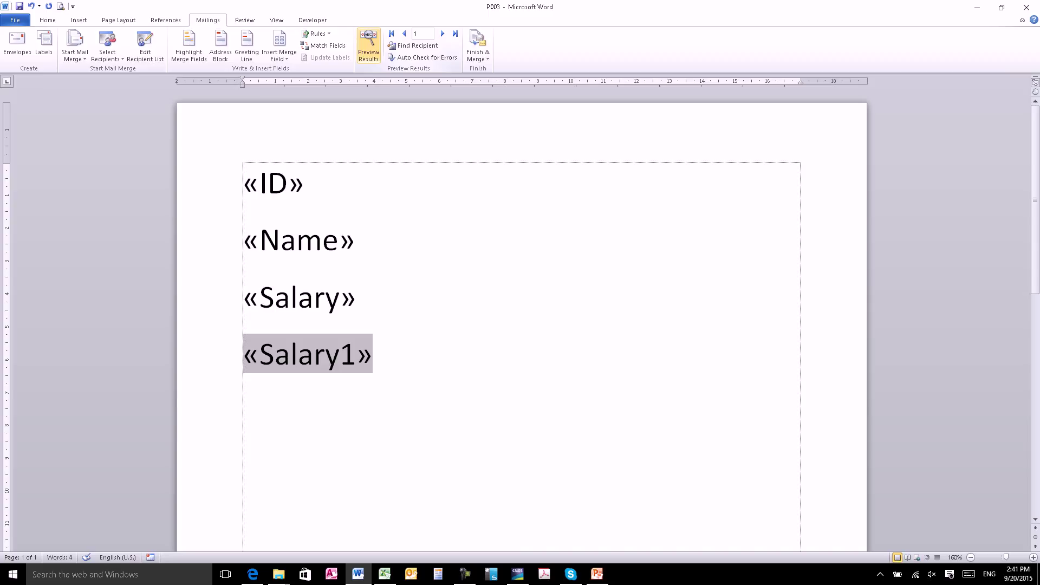
pyautogui.click(369, 46)
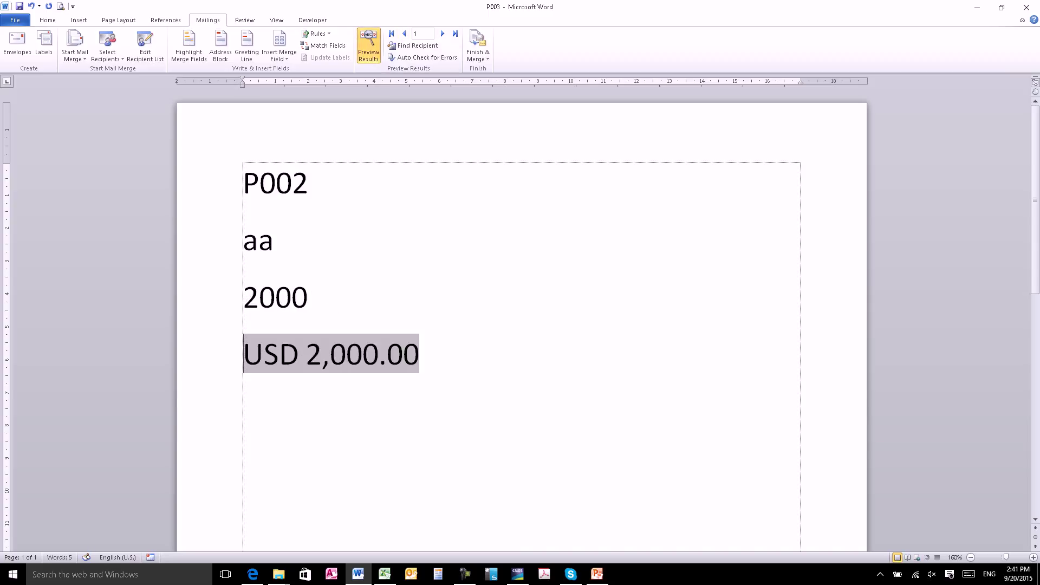
pyautogui.hotkey('ctrl', 'w')
# - Reopen Book222 from the recent workbooks list
pyautogui.hotkey('alt', 'Tab')
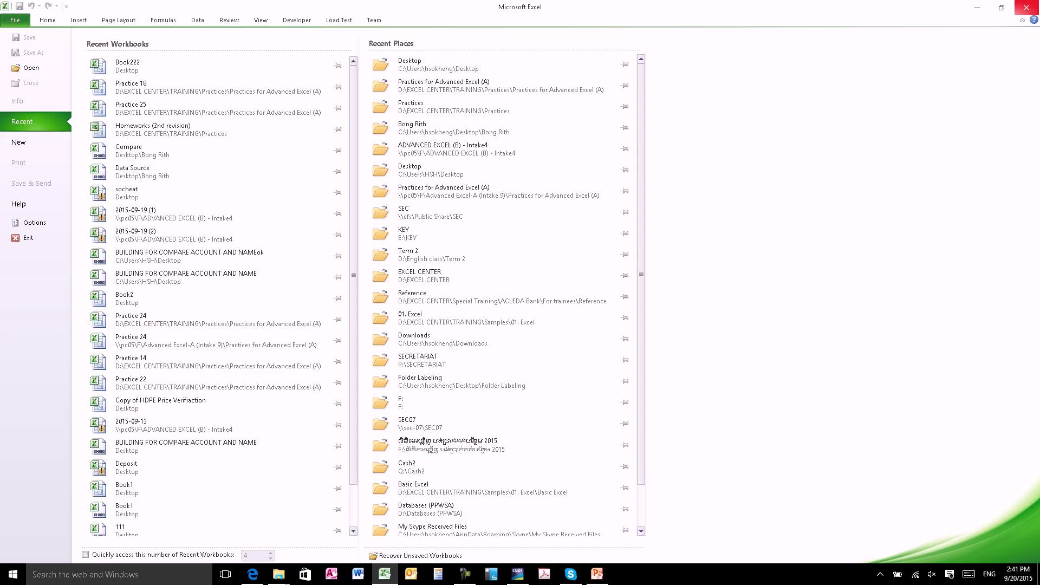
pyautogui.click(162, 65)
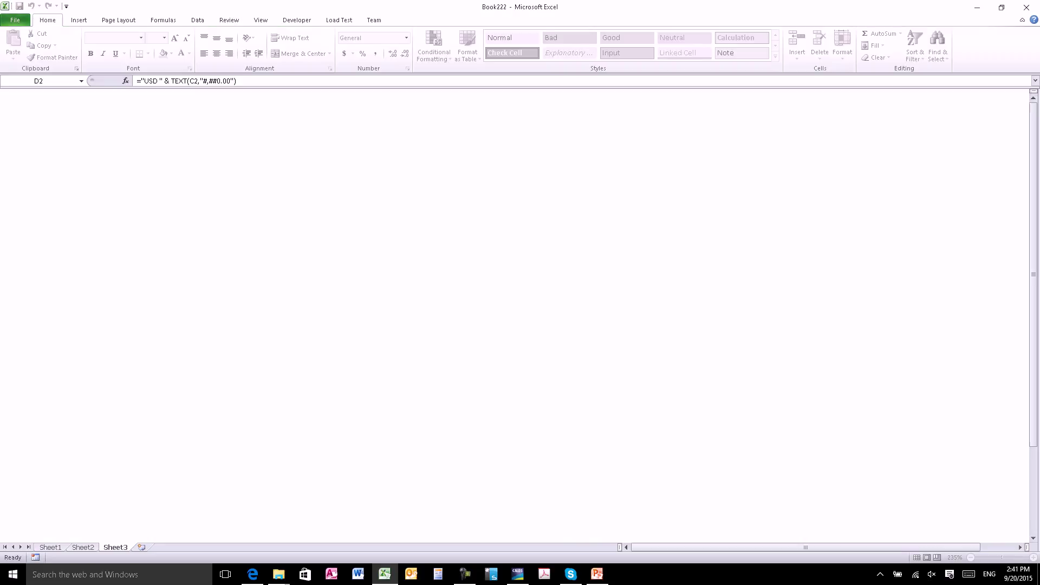
pyautogui.click(440, 151)
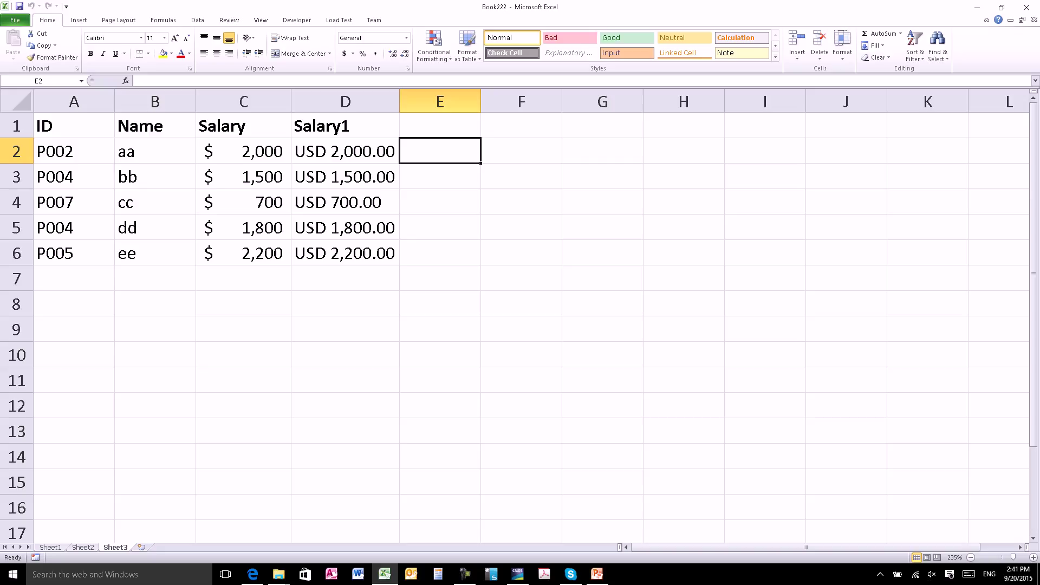
# - Enter the date 7/1/2015 in F2
pyautogui.click(521, 151)
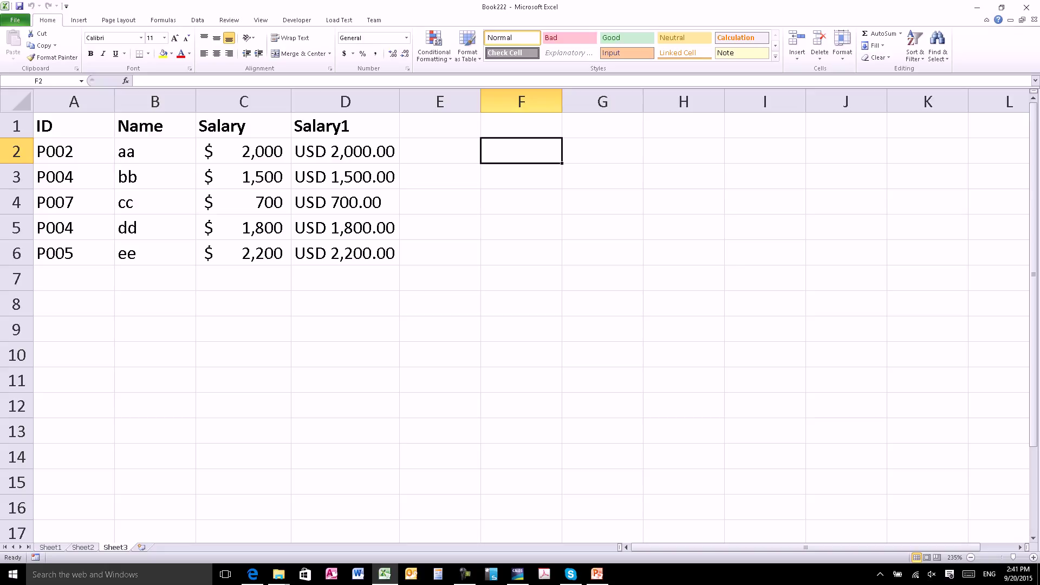
pyautogui.write('7/1/2015')
pyautogui.press('Return')
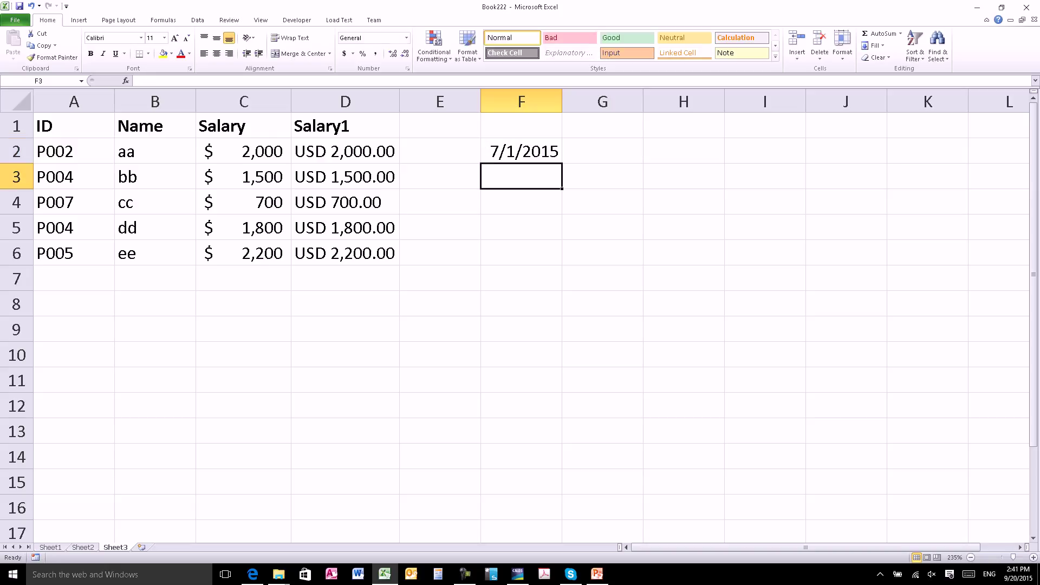
# - Start a TEXT function formula in G2
pyautogui.click(602, 151)
pyautogui.write('=text')
pyautogui.press('Tab')
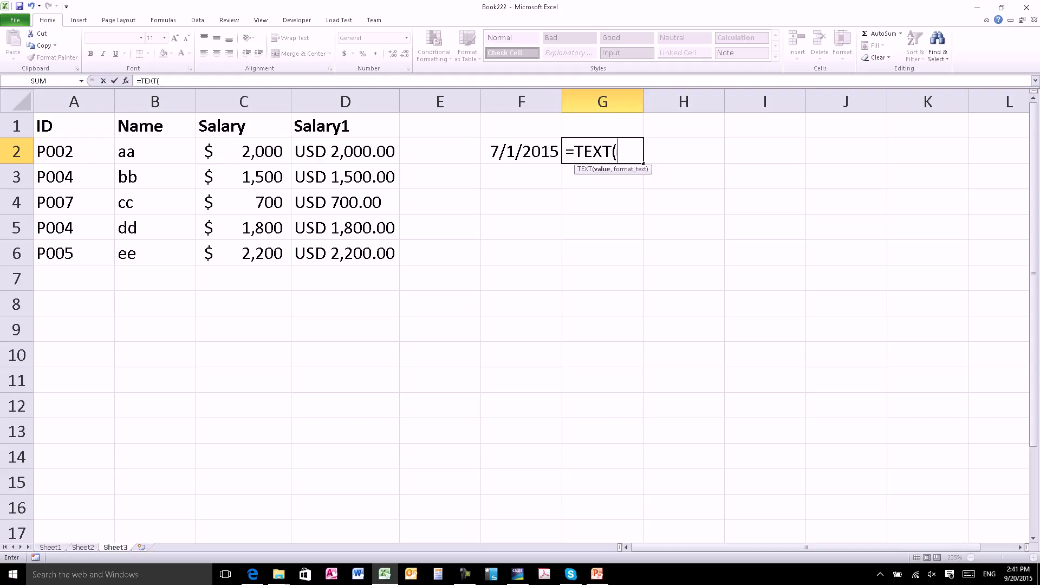
# - Complete G2 as =TEXT(F2,"dd-mmm-yy dddd") to show 01-Jul-15 Wednesday
pyautogui.click(521, 151)
pyautogui.write(',"dd')
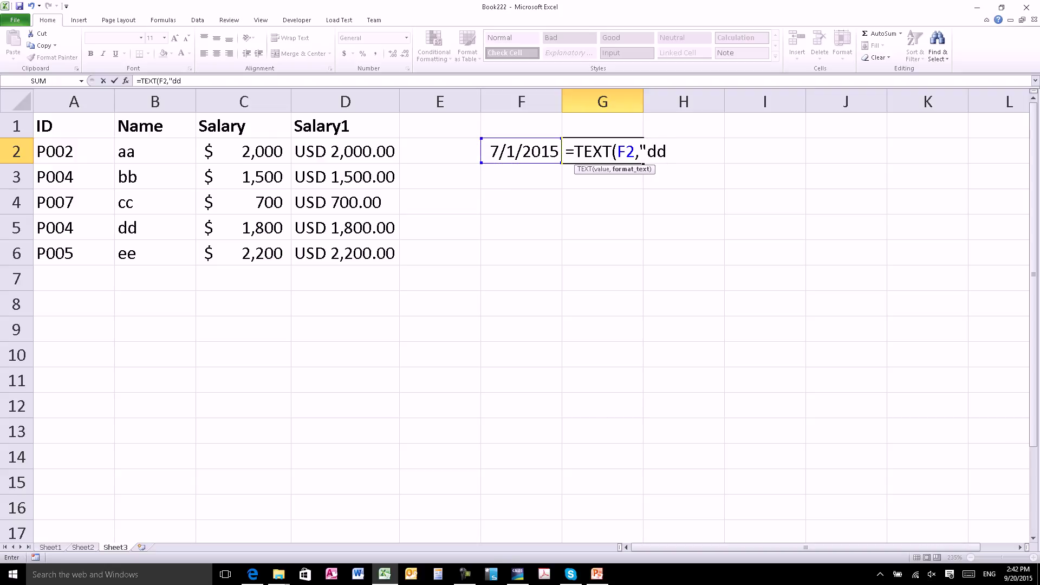
pyautogui.write('-mmm-yy')
pyautogui.write(' dddd"')
pyautogui.press('Return')
pyautogui.click(602, 151)
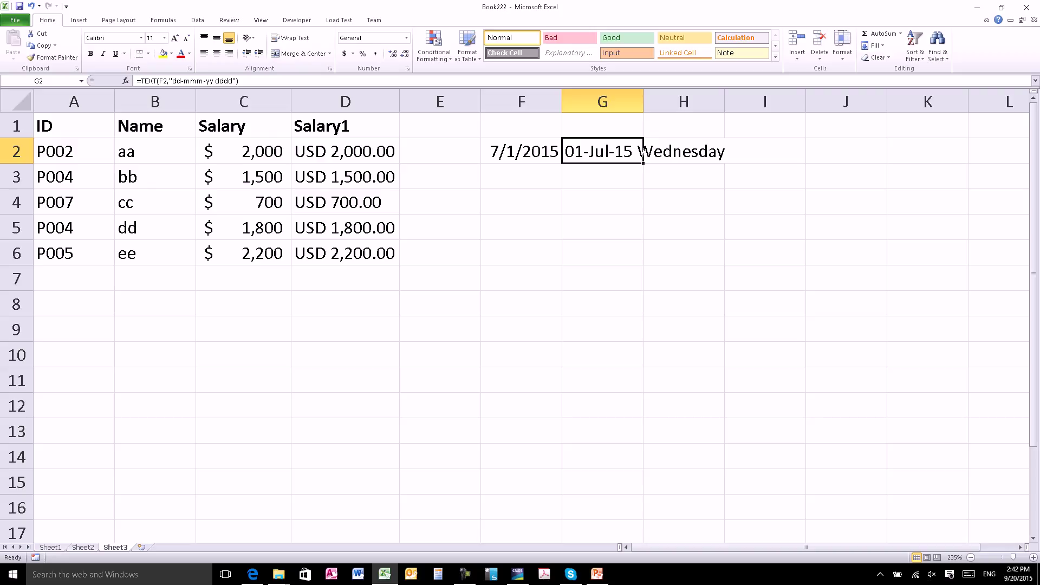
pyautogui.press('F2')
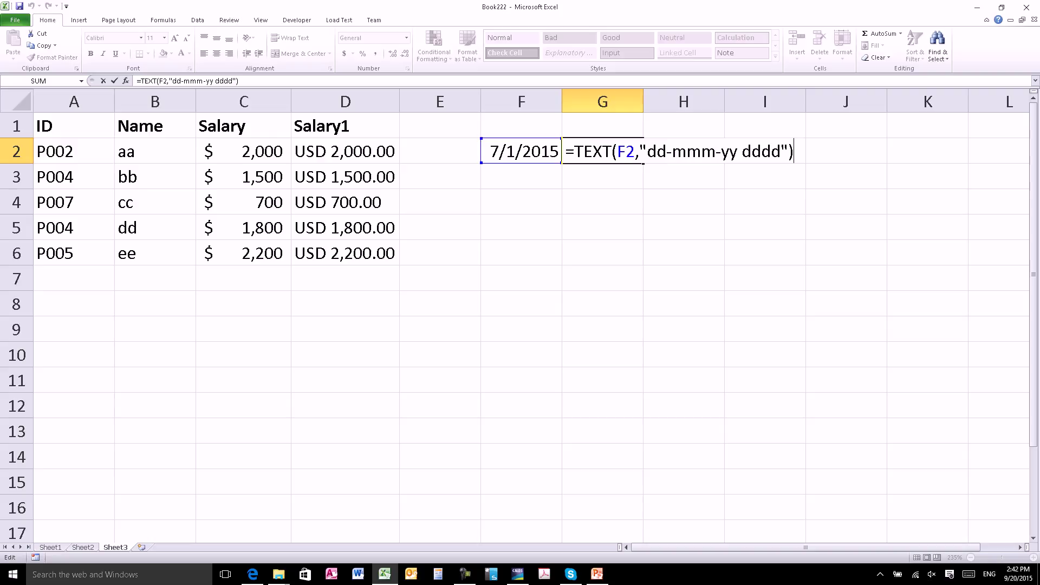
pyautogui.press('Return')
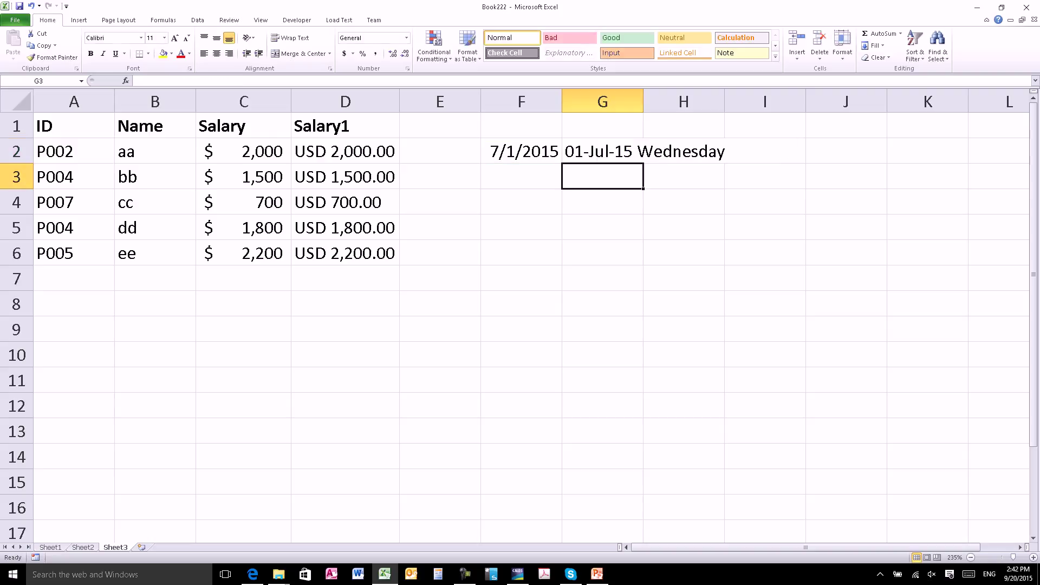
pyautogui.press('Up')
# - Turn G2's TEXT formula into literal text by adding a leading space
pyautogui.press('F2')
pyautogui.press('Home')
pyautogui.press('Return')
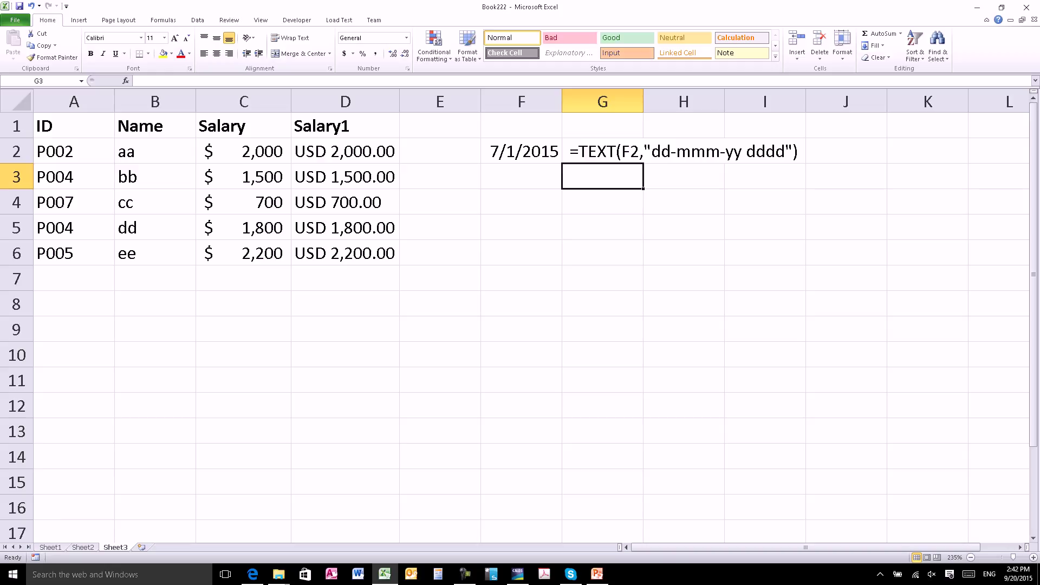
# - List the notes - Num, - Date and - Time in G3:G5
pyautogui.press('F2')
pyautogui.write('-')
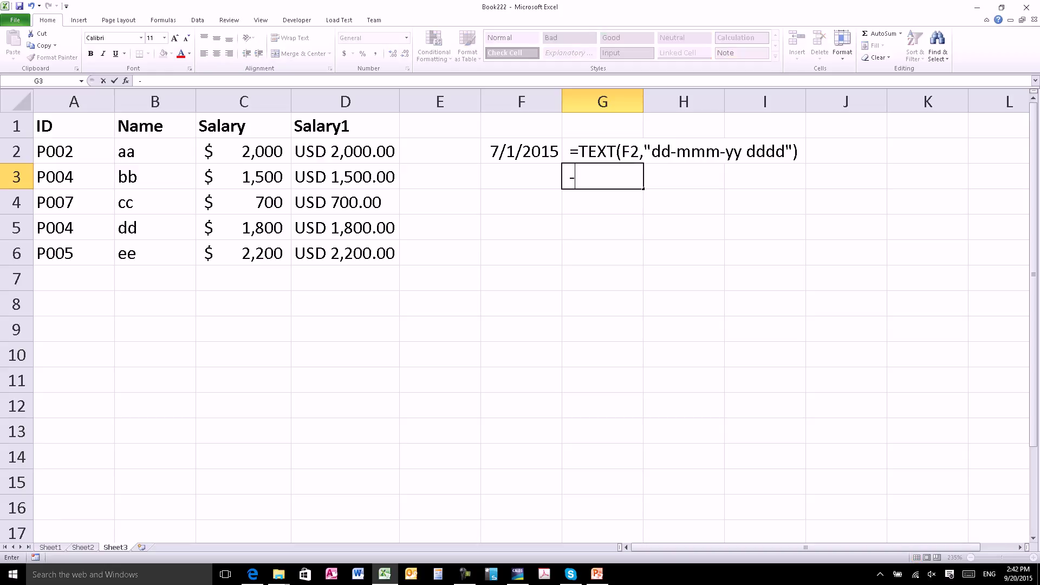
pyautogui.write(' N')
pyautogui.write('um')
pyautogui.press('Return')
pyautogui.press('F2')
pyautogui.write('- Date')
pyautogui.press('Return')
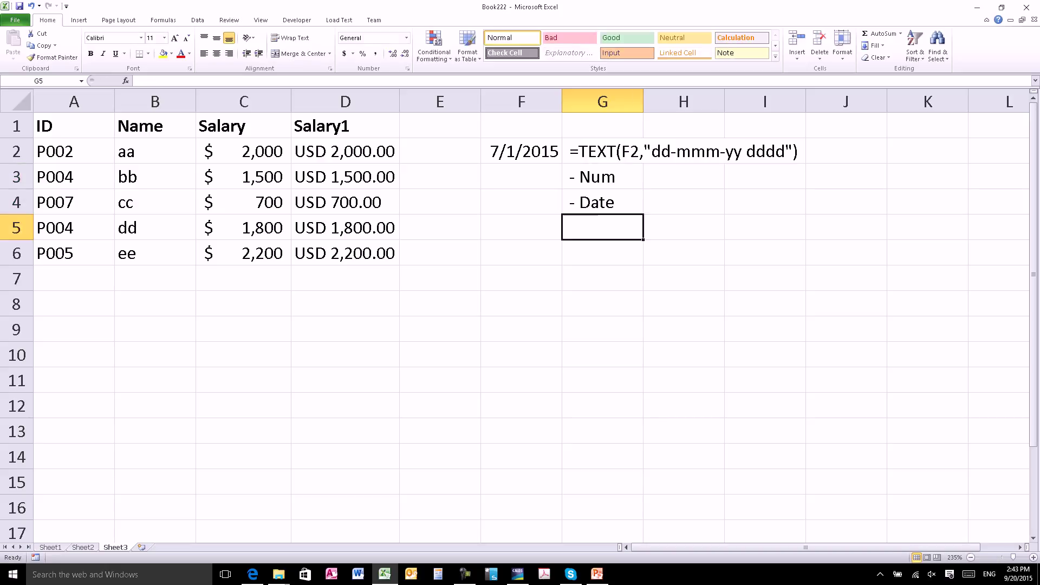
pyautogui.write('- Time')
pyautogui.press('Return')
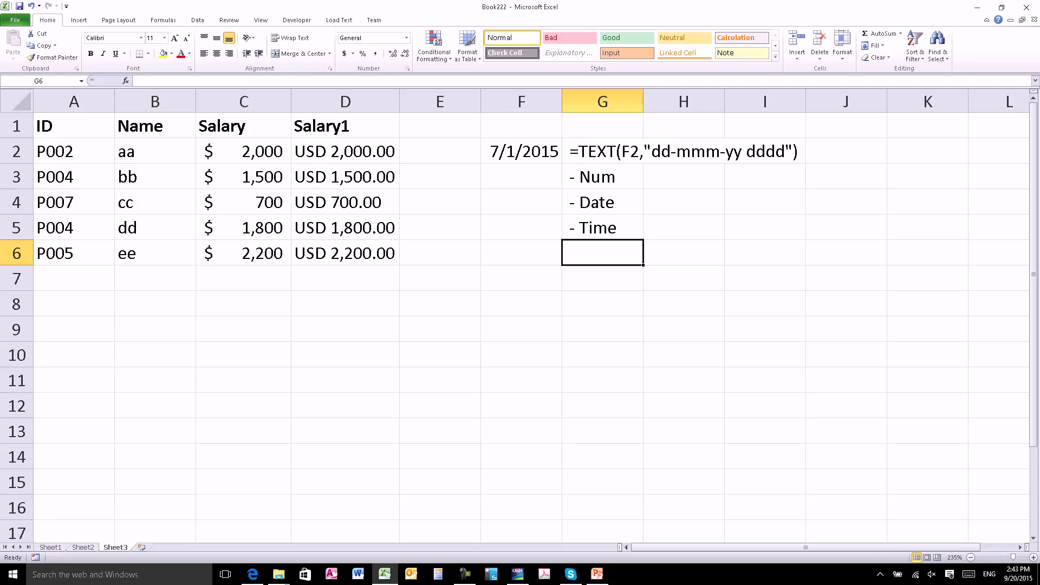
pyautogui.hotkey('alt', 'Tab')
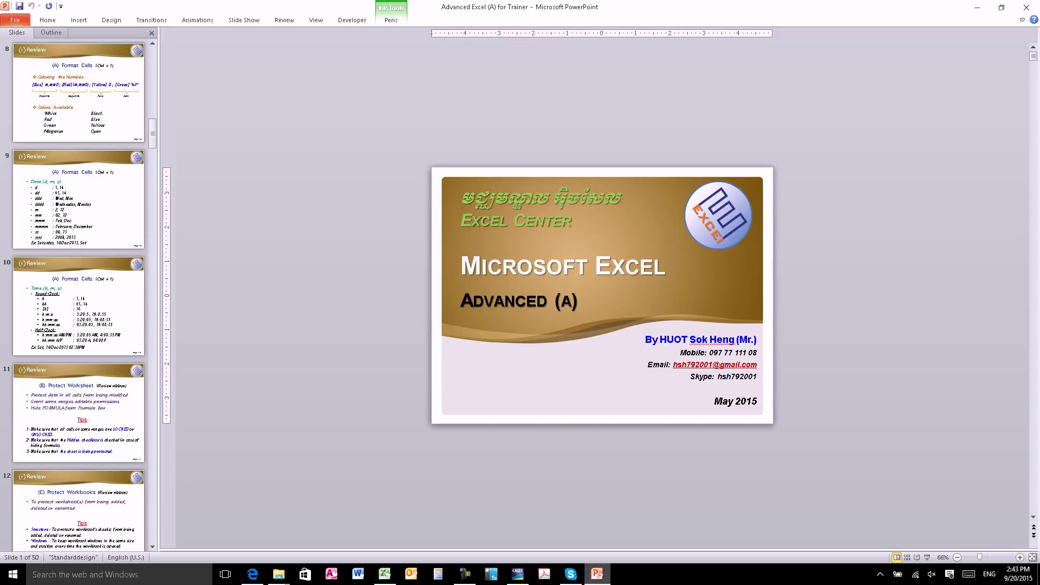
# - Navigate the presentation from slide 11 to the Worksheet Functions slide 14
pyautogui.hotkey('alt', 'Tab')
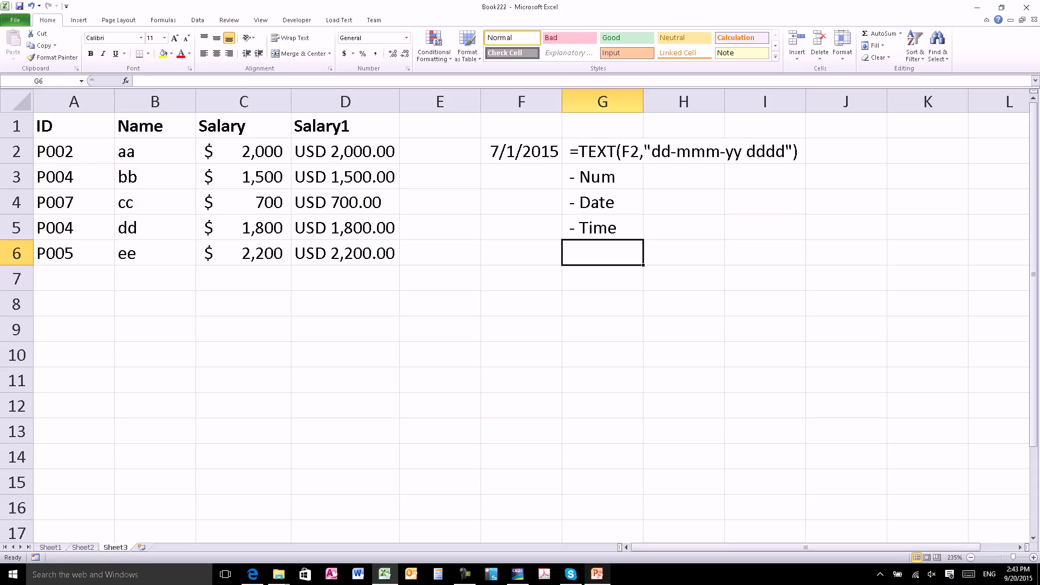
pyautogui.hotkey('alt', 'Tab')
pyautogui.click(78, 413)
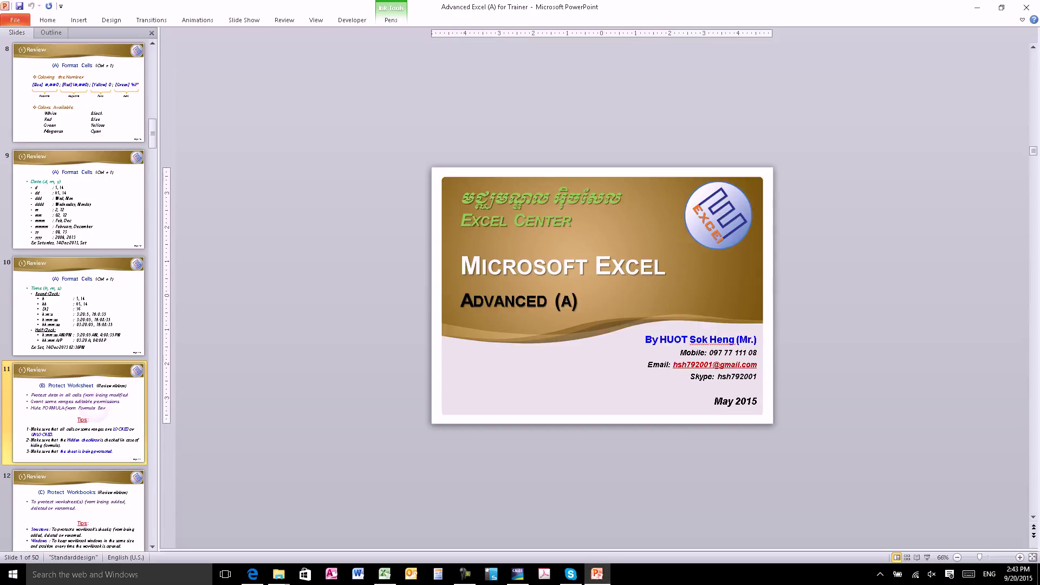
pyautogui.press('Down')
pyautogui.press('Down')
pyautogui.press('Down')
pyautogui.press('Down')
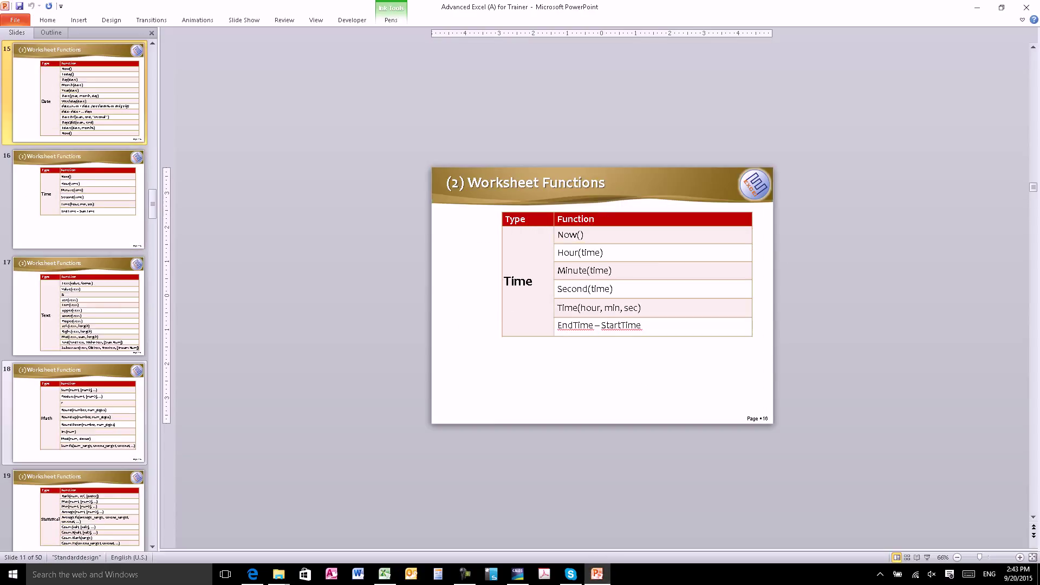
pyautogui.press('Up')
pyautogui.press('Up')
pyautogui.press('Up')
pyautogui.press('Down')
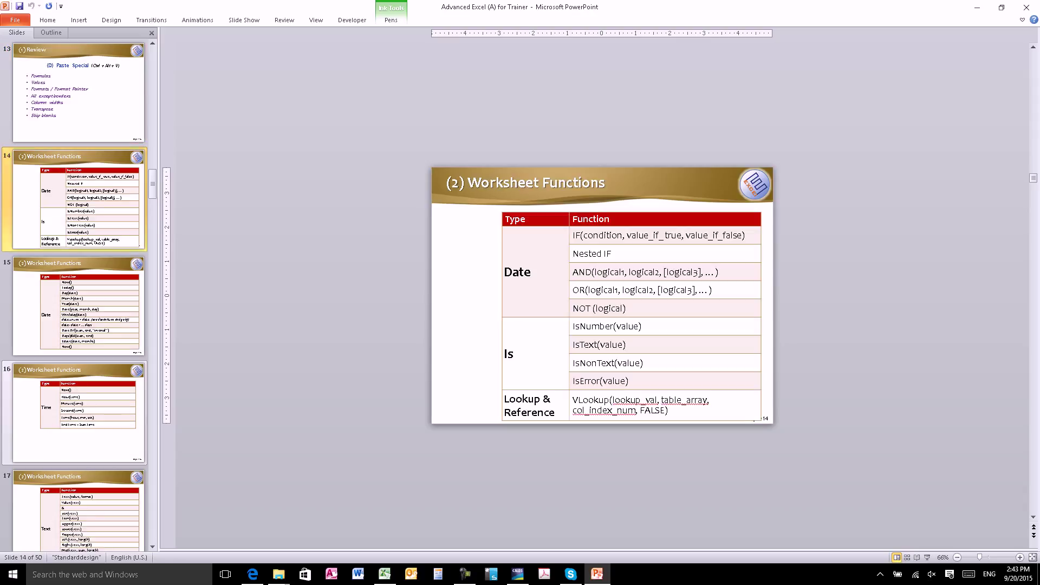
# - Present the Worksheet Functions slide full screen, then return to Excel
pyautogui.hotkey('shift', 'F5')
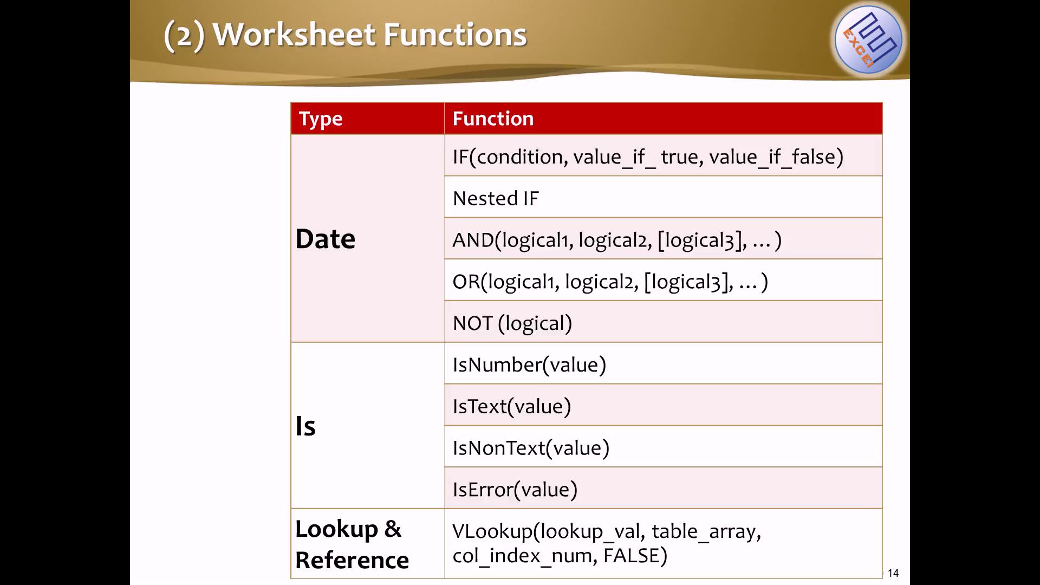
pyautogui.press('Escape')
pyautogui.hotkey('alt', 'Tab')
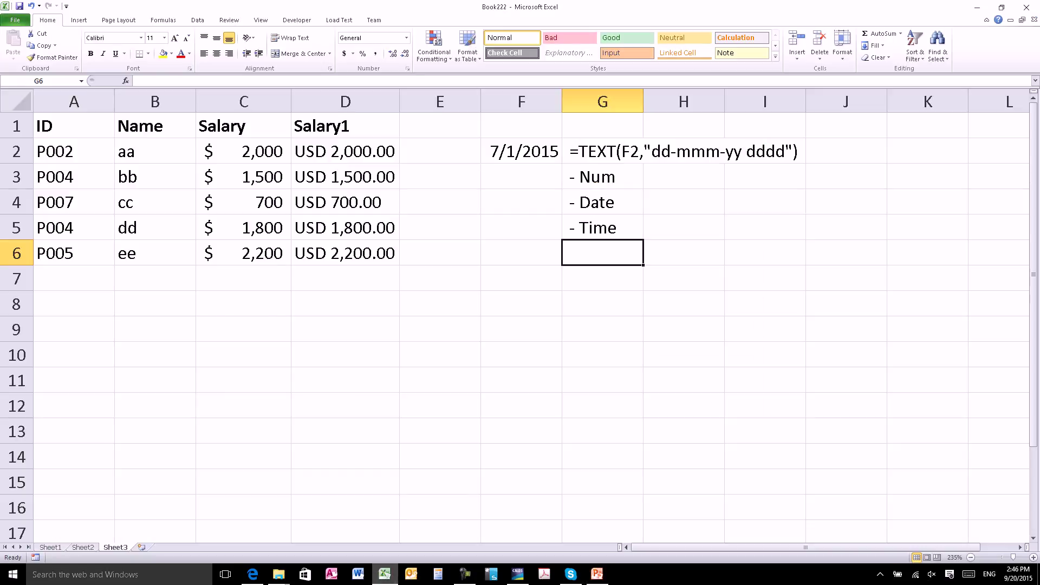
# - Insert a new blank worksheet, Sheet4, in Book222
pyautogui.hotkey('shift', 'F11')
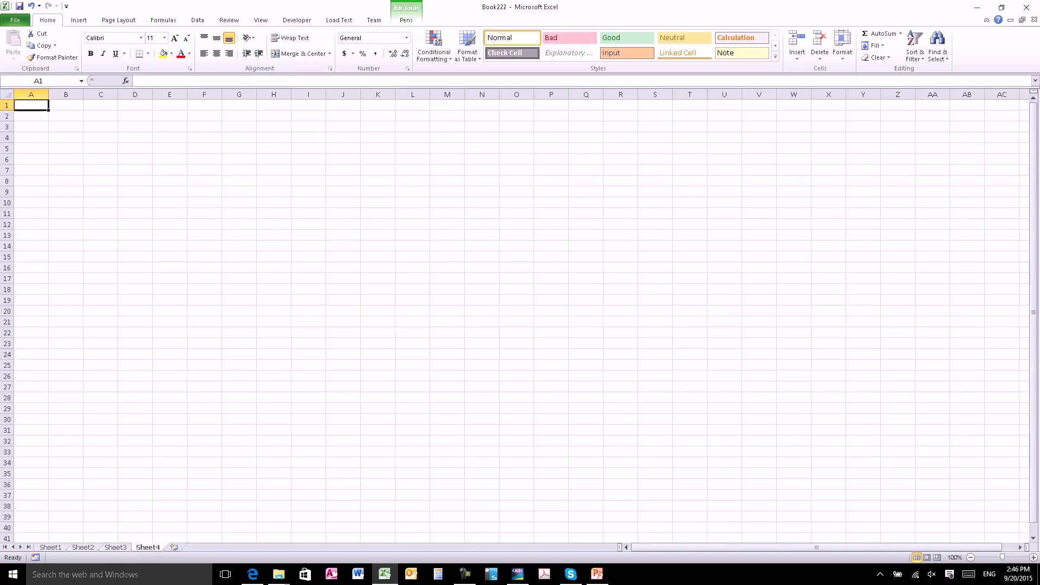
pyautogui.keyDown('ctrl'); pyautogui.scroll(5, 514, 314); pyautogui.keyUp('ctrl')
pyautogui.keyDown('ctrl'); pyautogui.scroll(1, 515, 314); pyautogui.keyUp('ctrl')
pyautogui.keyDown('ctrl'); pyautogui.scroll(2, 514, 314); pyautogui.keyUp('ctrl')
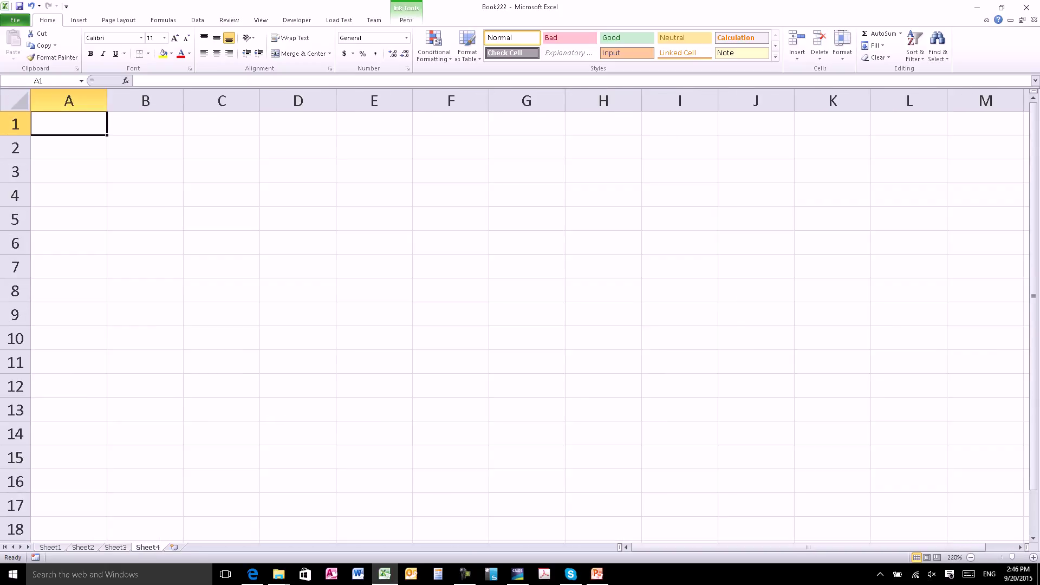
pyautogui.keyDown('ctrl'); pyautogui.scroll(1, 515, 314); pyautogui.keyUp('ctrl')
pyautogui.hotkey('alt', 'Tab')
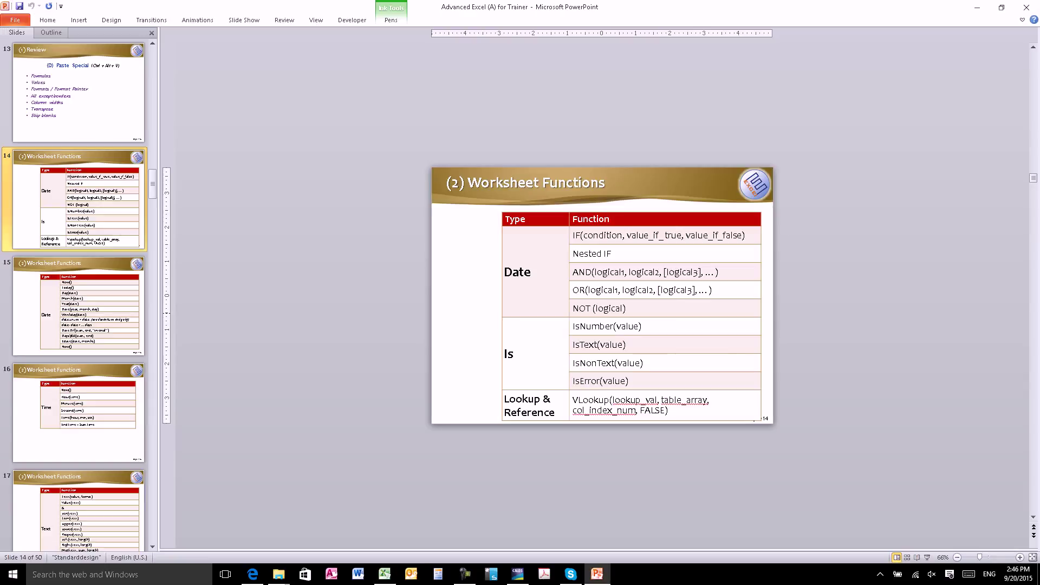
pyautogui.hotkey('alt', 'Tab')
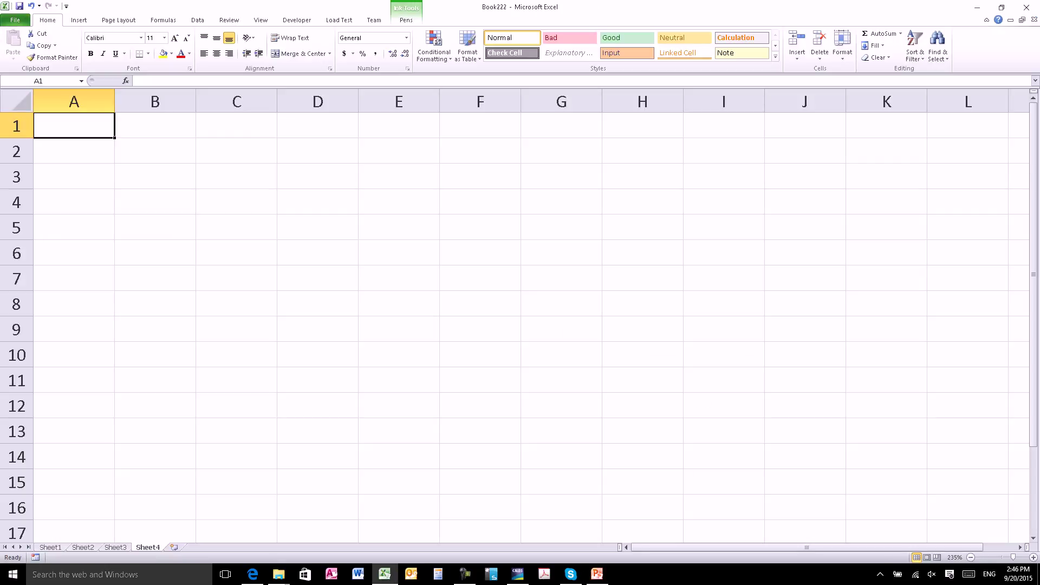
# - Enter 372, '399, 283, '48 and '454 in A1:A5
pyautogui.write('372')
pyautogui.press('Return')
pyautogui.write("'399")
pyautogui.press('Return')
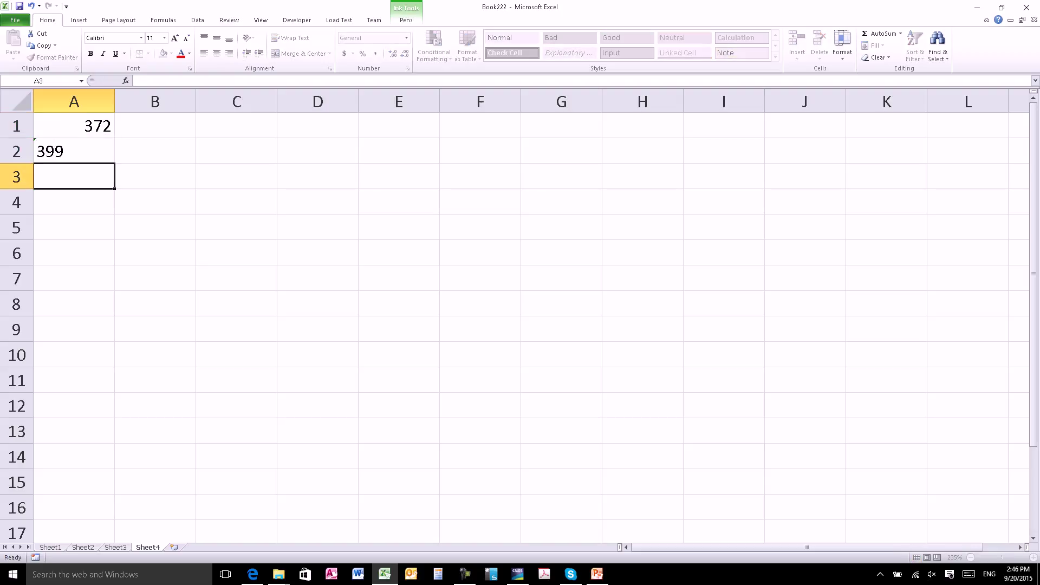
pyautogui.write('283')
pyautogui.press('Return')
pyautogui.write("'48")
pyautogui.press('Return')
pyautogui.write("'454")
pyautogui.press('Return')
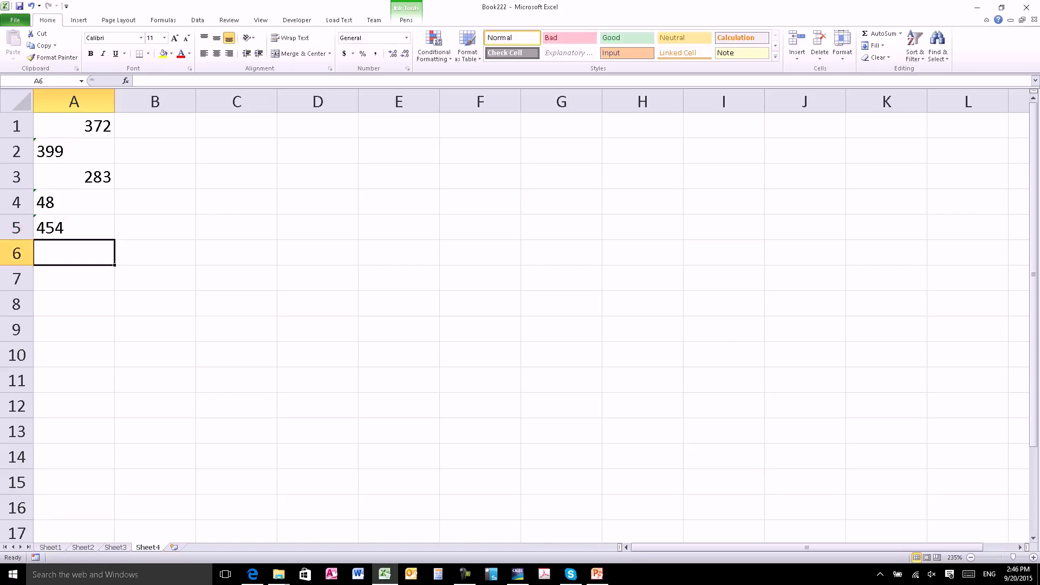
# - Enter 56, 456, '56 and 34 in A6:A9
pyautogui.write('56')
pyautogui.press('Return')
pyautogui.write('456')
pyautogui.press('Return')
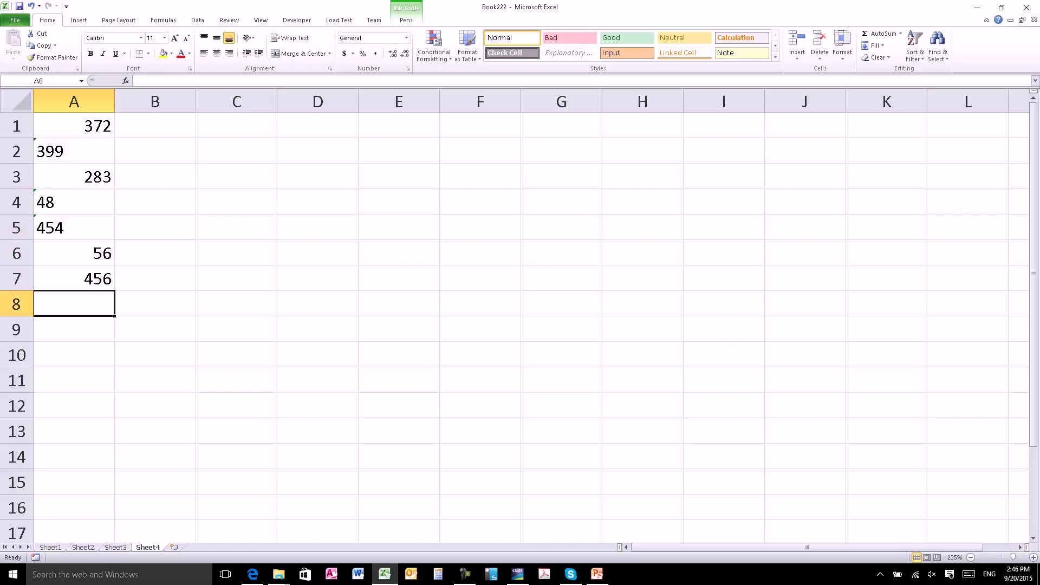
pyautogui.write("'56")
pyautogui.press('Return')
pyautogui.write('34')
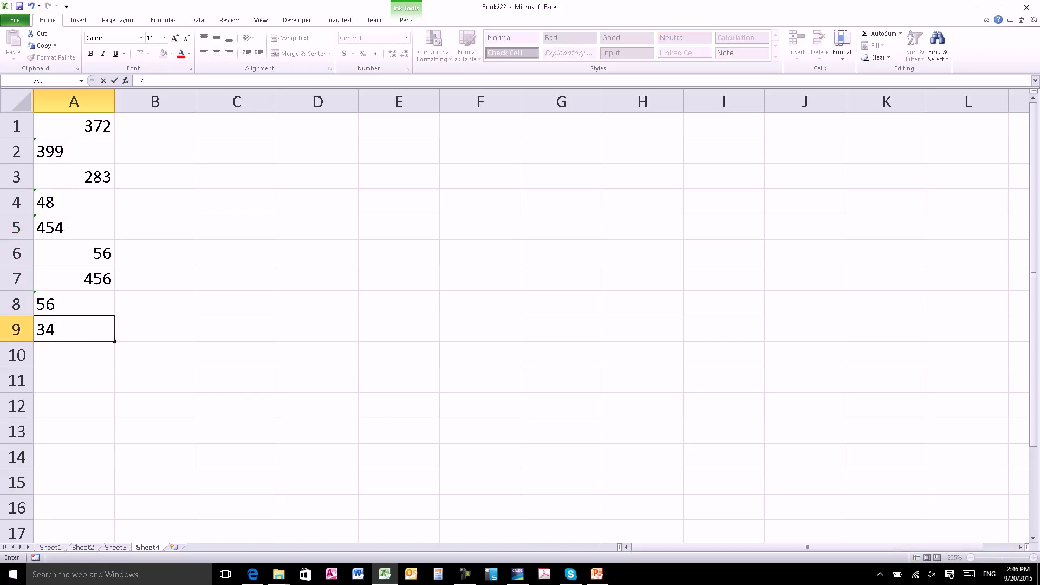
pyautogui.press('Return')
# - Ignore the numbers-stored-as-text warnings on A2:A9
pyautogui.click(74, 328)
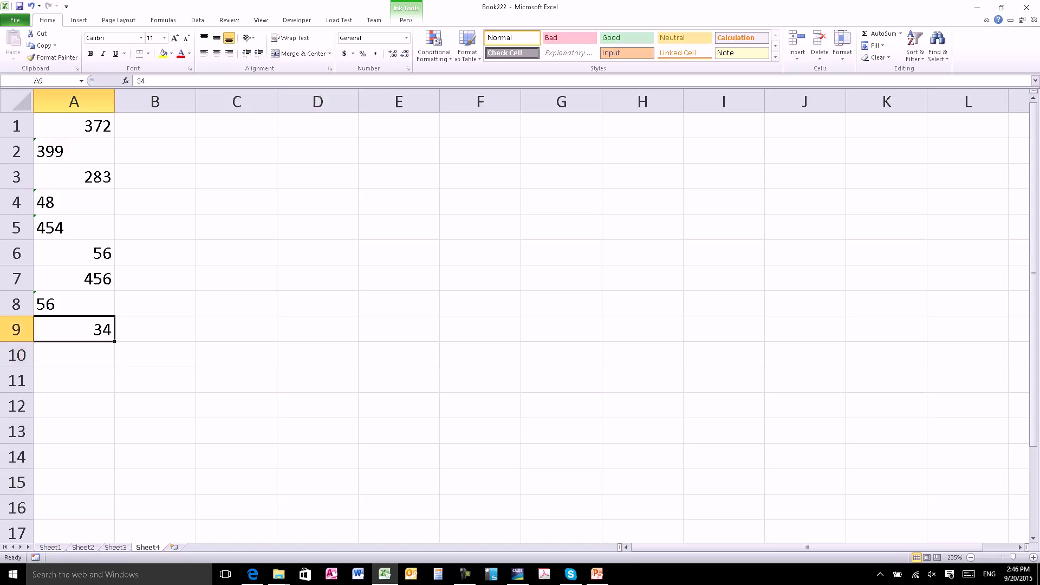
pyautogui.moveTo(74, 151); pyautogui.dragTo(74, 329)
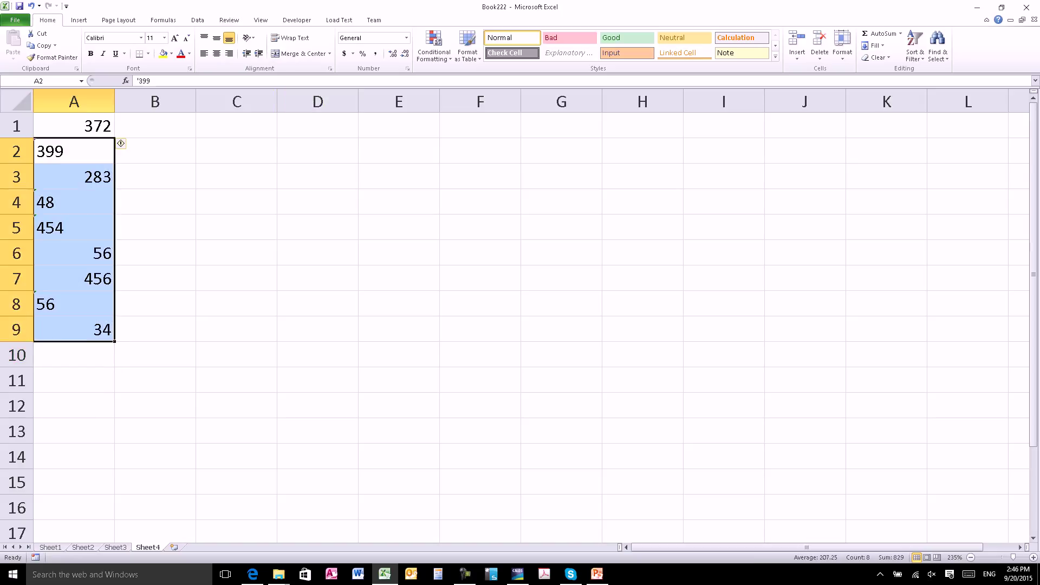
pyautogui.click(123, 143)
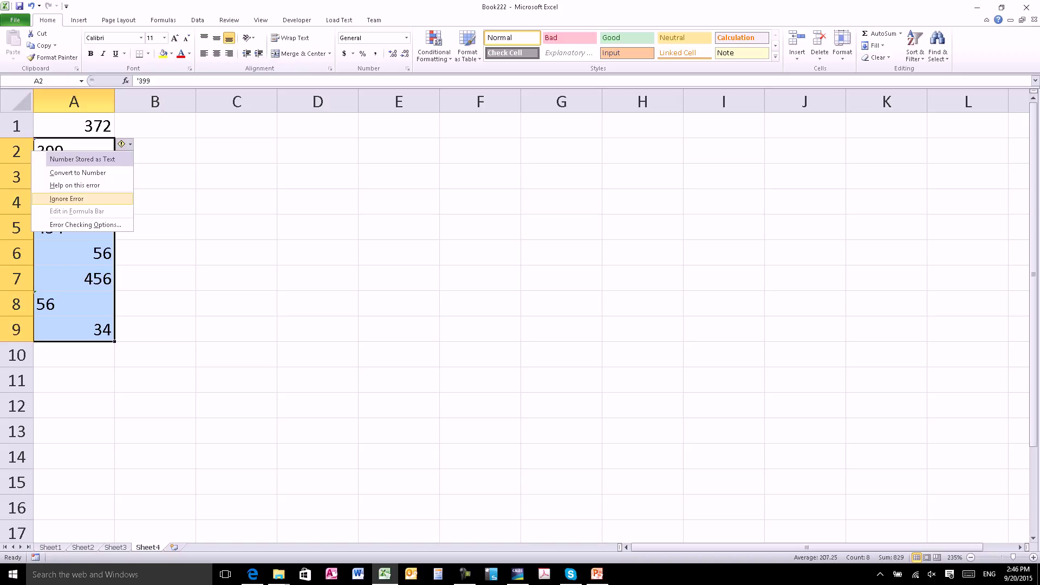
pyautogui.click(67, 198)
pyautogui.click(74, 101)
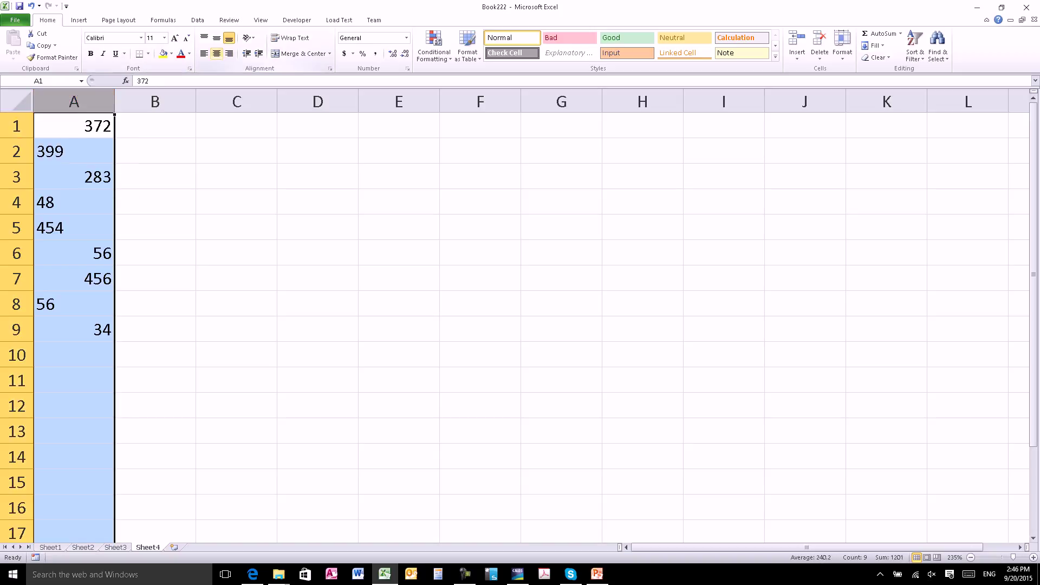
# - Centre the column A values and clear cell A6
pyautogui.click(216, 53)
pyautogui.click(155, 125)
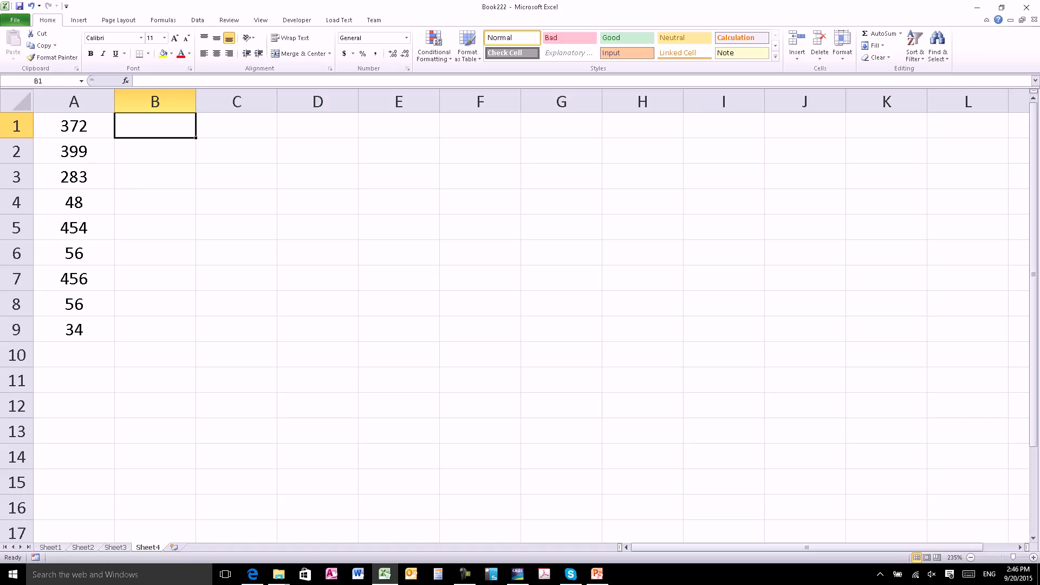
pyautogui.press('Down')
pyautogui.press('Down')
pyautogui.press('Down')
pyautogui.press('Down')
pyautogui.press('Up')
pyautogui.press('Up')
pyautogui.press('Up')
pyautogui.press('Left')
# - Begin an ISTEXT formula in B1
pyautogui.press('Up')
pyautogui.press('Delete')
pyautogui.press('Right')
pyautogui.press('Up')
pyautogui.press('Up')
pyautogui.press('Up')
pyautogui.press('Up')
pyautogui.press('Up')
pyautogui.write('=')
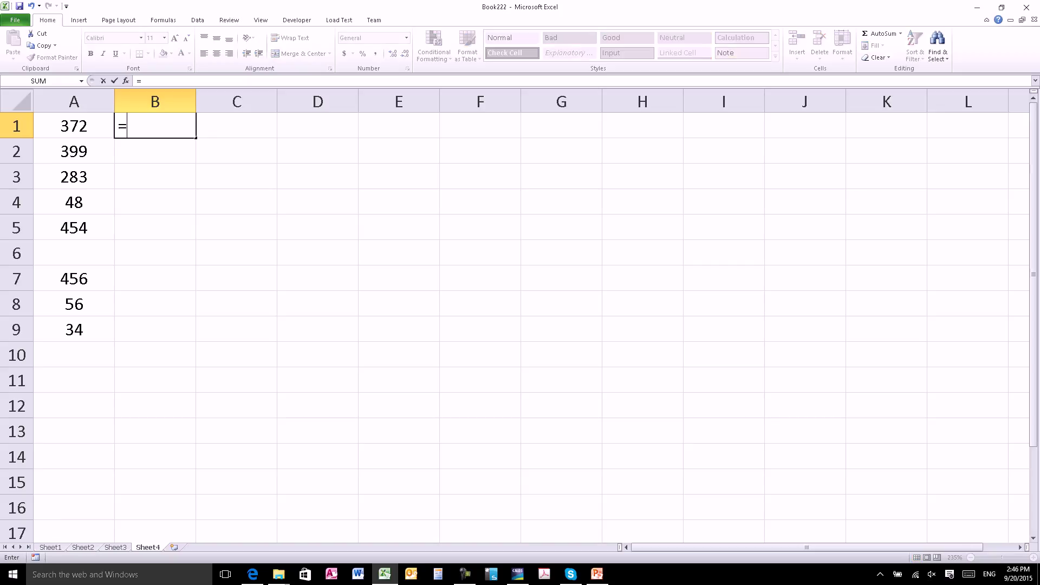
pyautogui.write('iste')
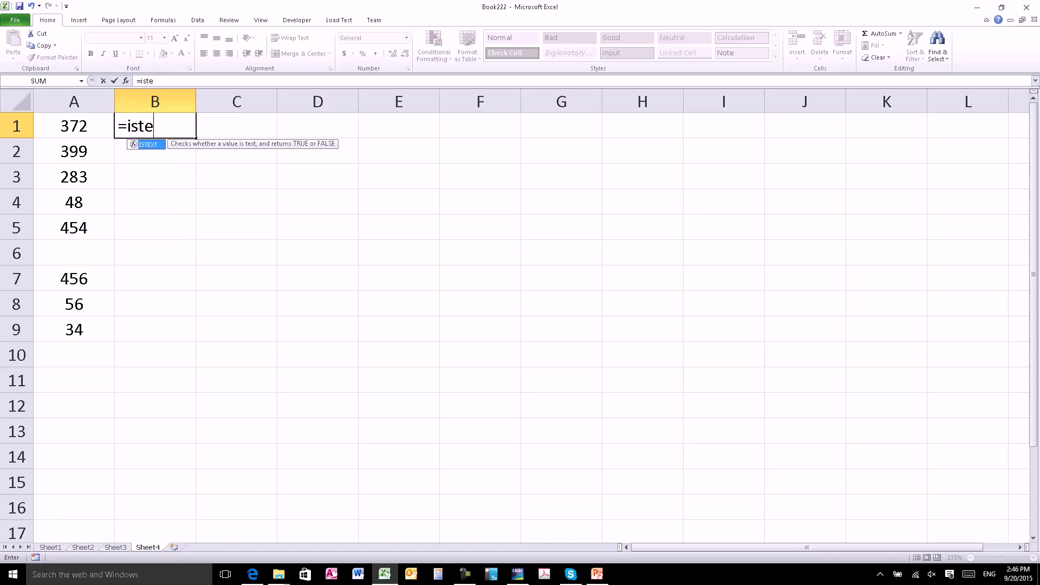
pyautogui.press('Tab')
# - Present slide 14 full screen again, then make B1's ISTEXT formula reference A1
pyautogui.hotkey('alt', 'Tab')
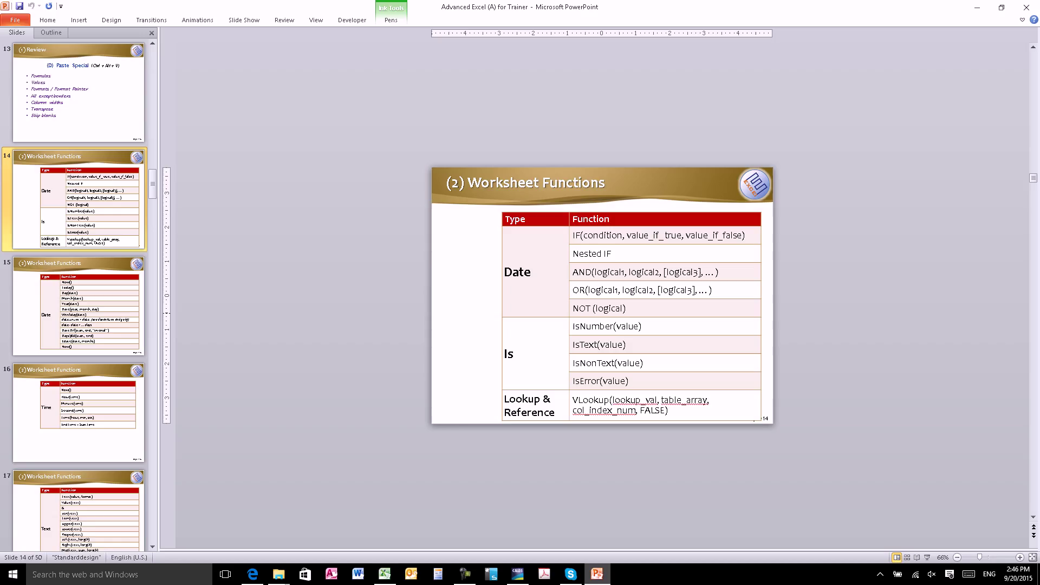
pyautogui.hotkey('shift', 'F5')
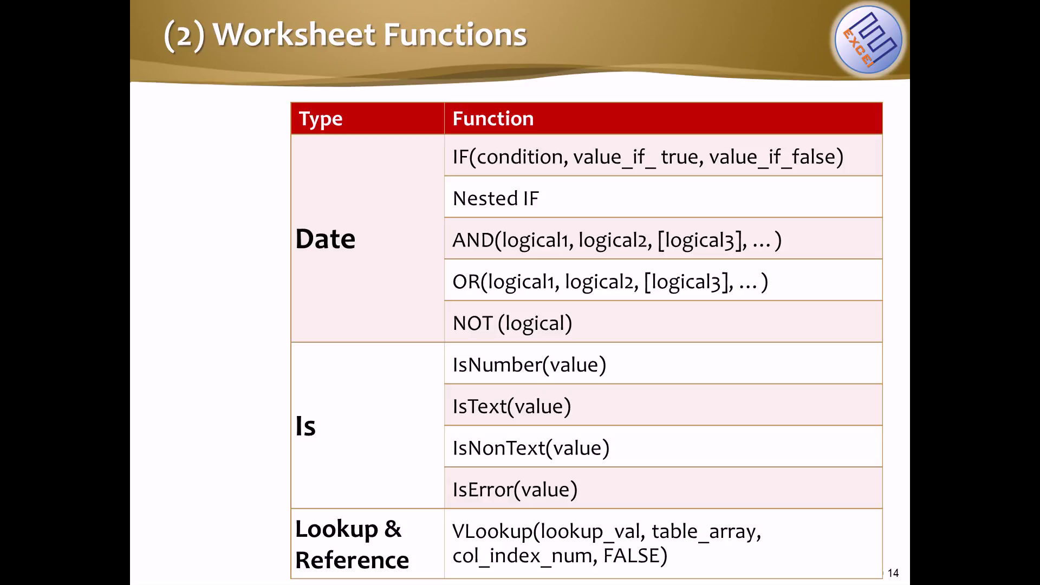
pyautogui.press('Escape')
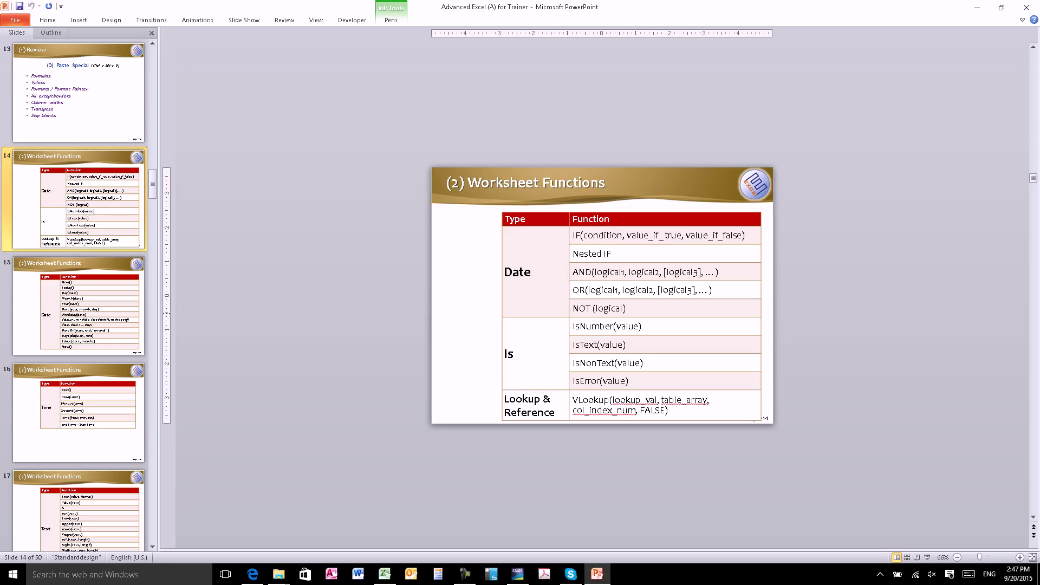
pyautogui.hotkey('alt', 'Tab')
pyautogui.press('Left')
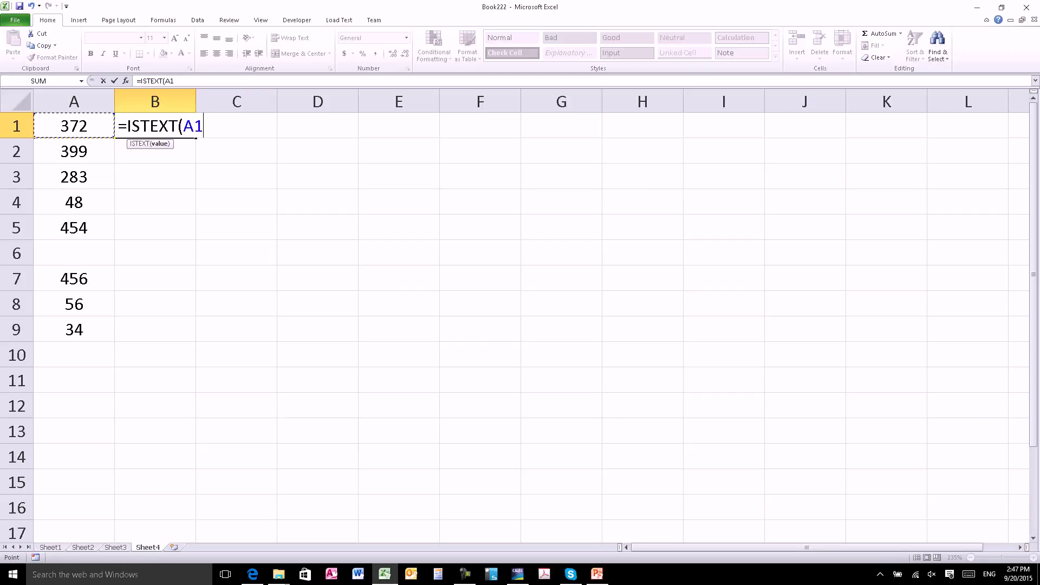
# - Commit =ISTEXT(A1) in B1 and fill it down through B9
pyautogui.press('Return')
pyautogui.click(154, 126)
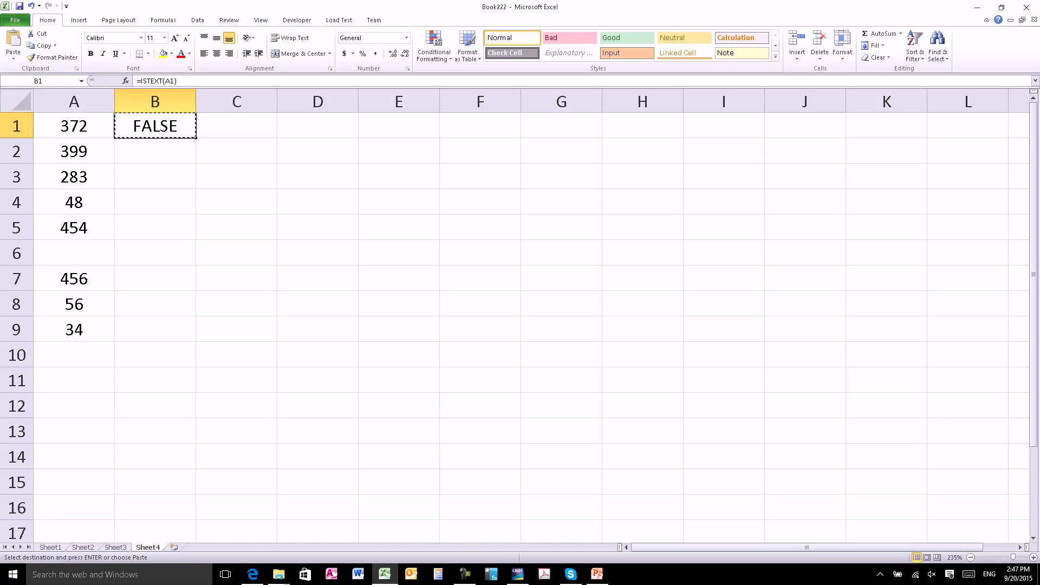
pyautogui.hotkey('shift', 'Down')
pyautogui.hotkey('shift', 'Down')
pyautogui.hotkey('shift', 'Down')
pyautogui.hotkey('shift', 'Down')
pyautogui.hotkey('shift', 'Down')
pyautogui.hotkey('ctrl', 'd')
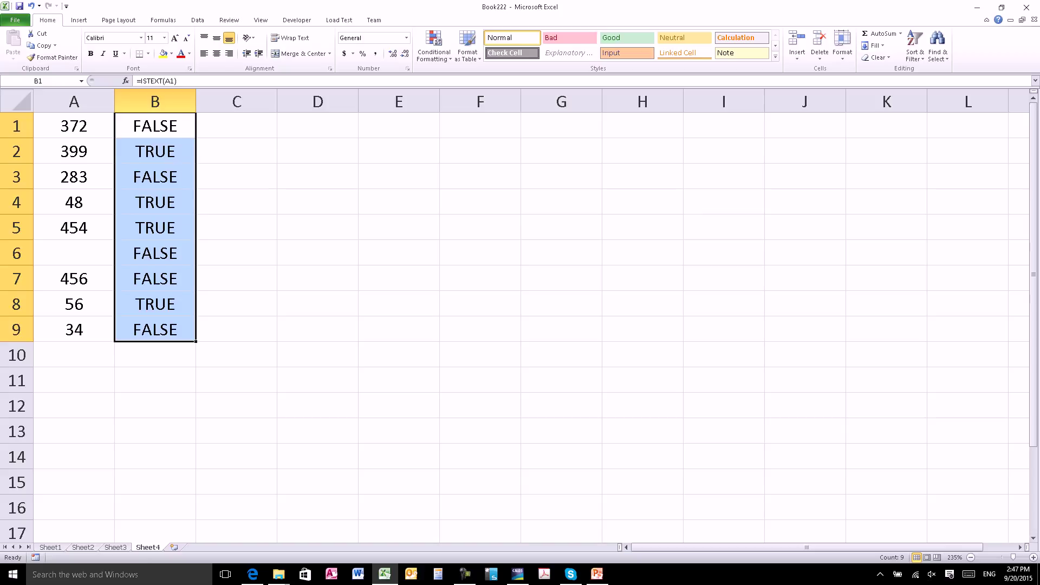
pyautogui.click(155, 125)
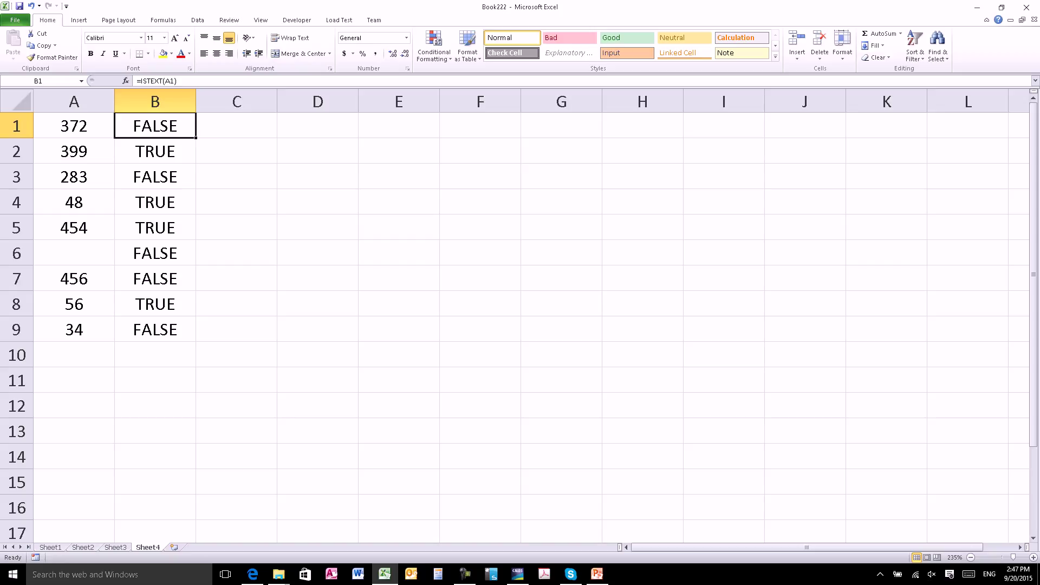
pyautogui.press('F2')
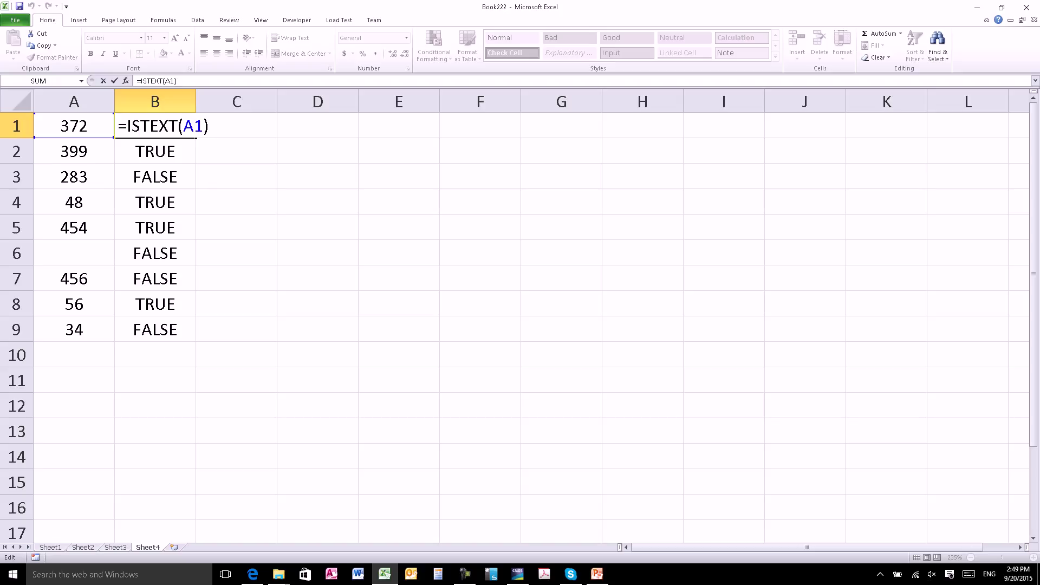
pyautogui.press('Return')
pyautogui.click(155, 125)
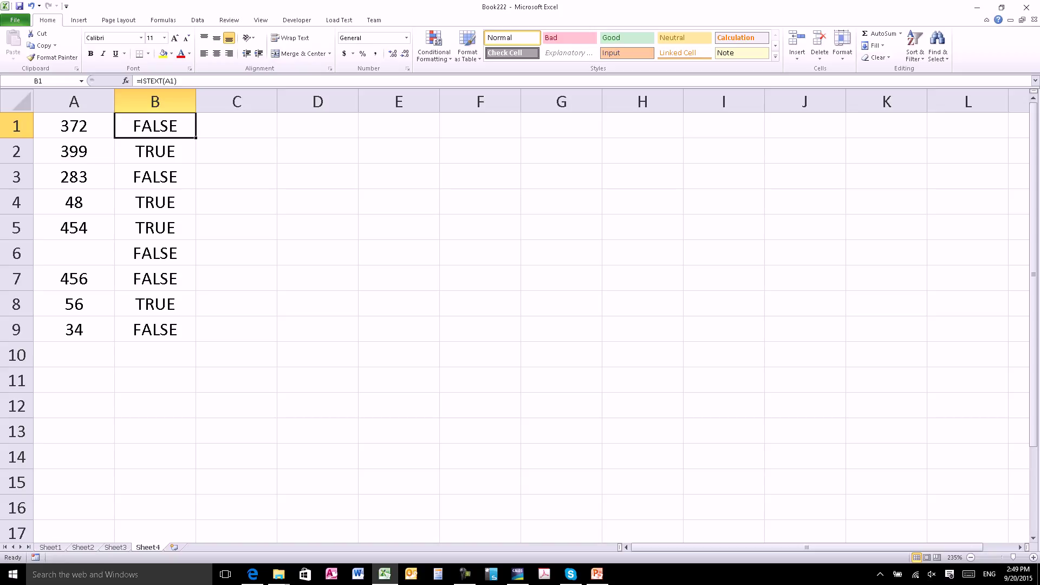
pyautogui.click(155, 151)
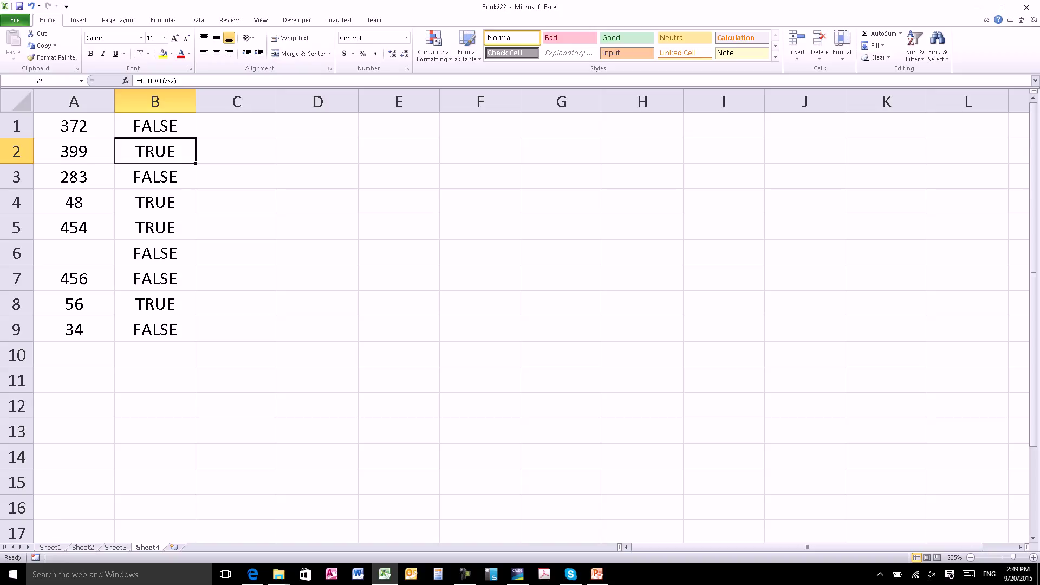
pyautogui.click(155, 125)
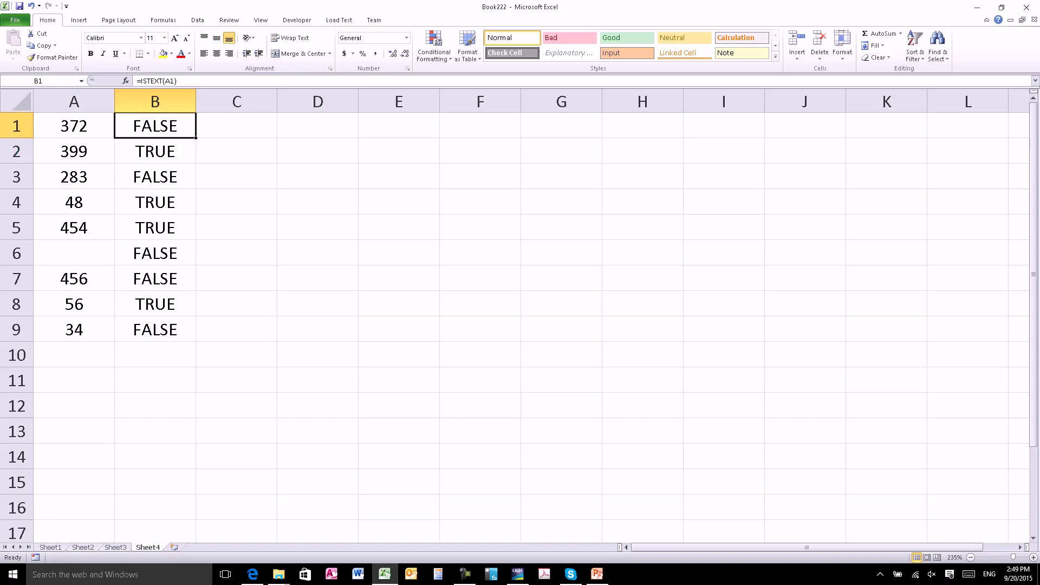
pyautogui.press('F2')
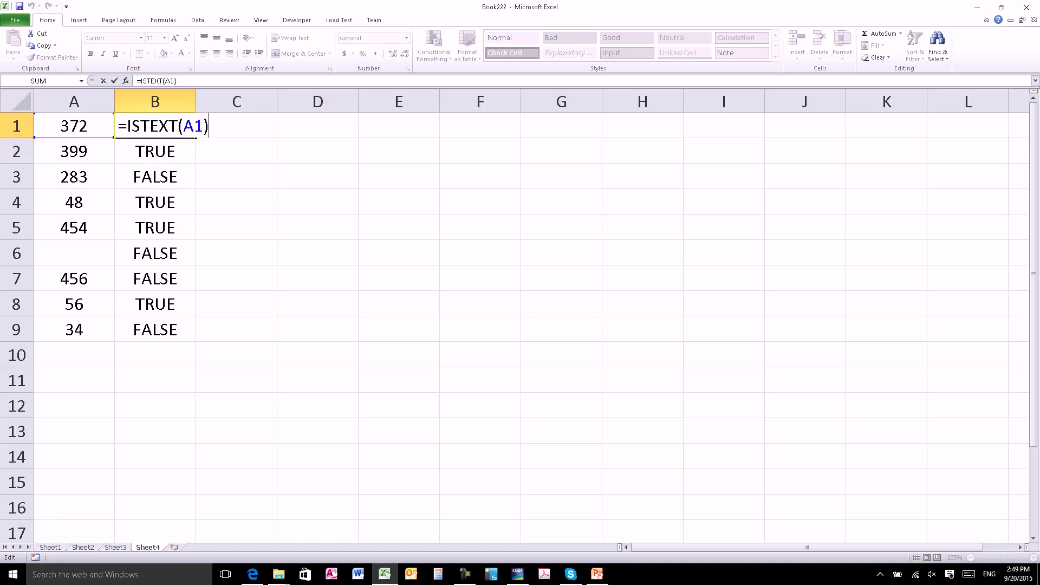
pyautogui.press('Escape')
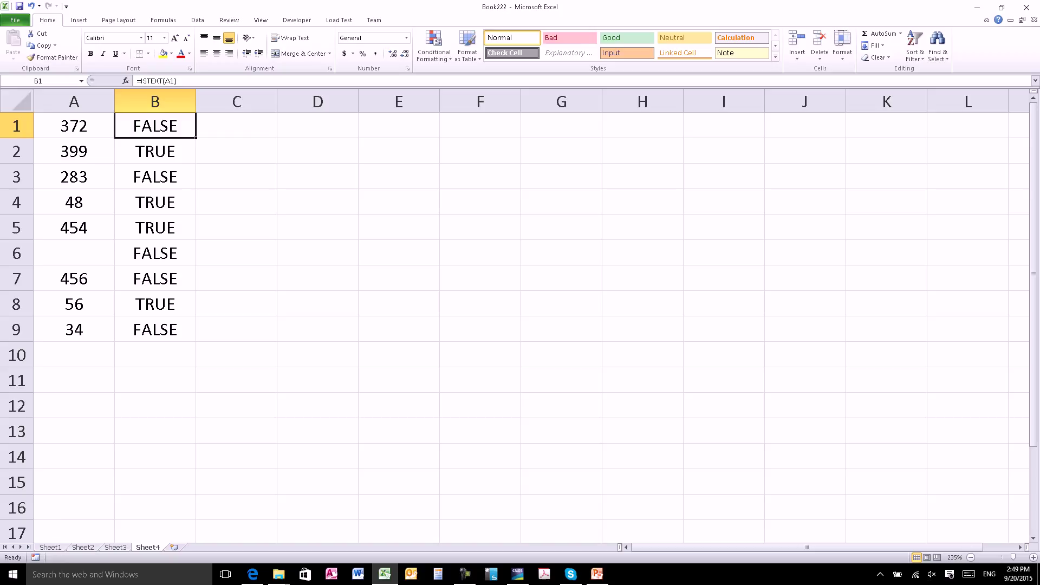
pyautogui.click(73, 126)
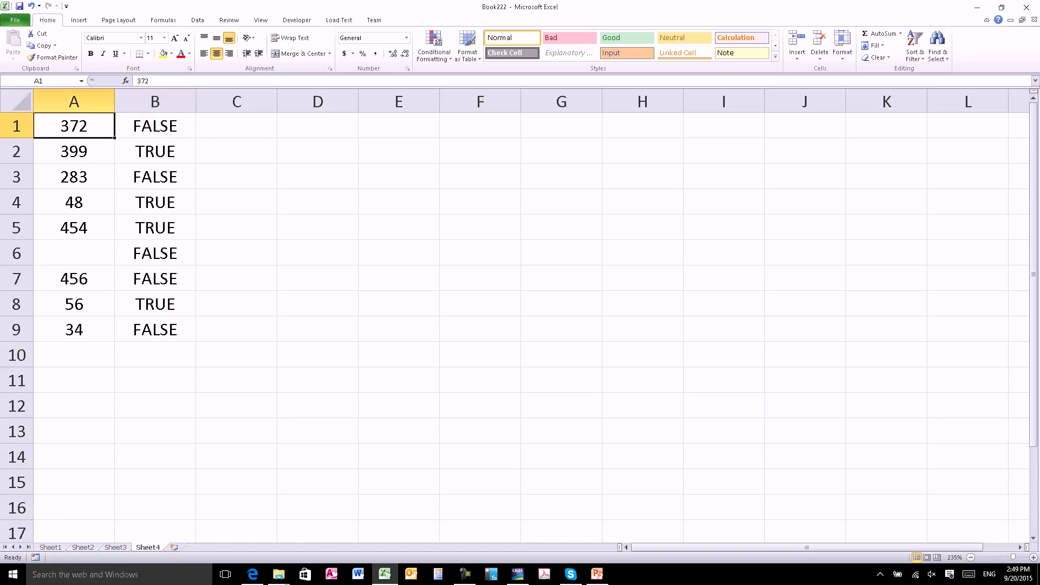
pyautogui.click(74, 151)
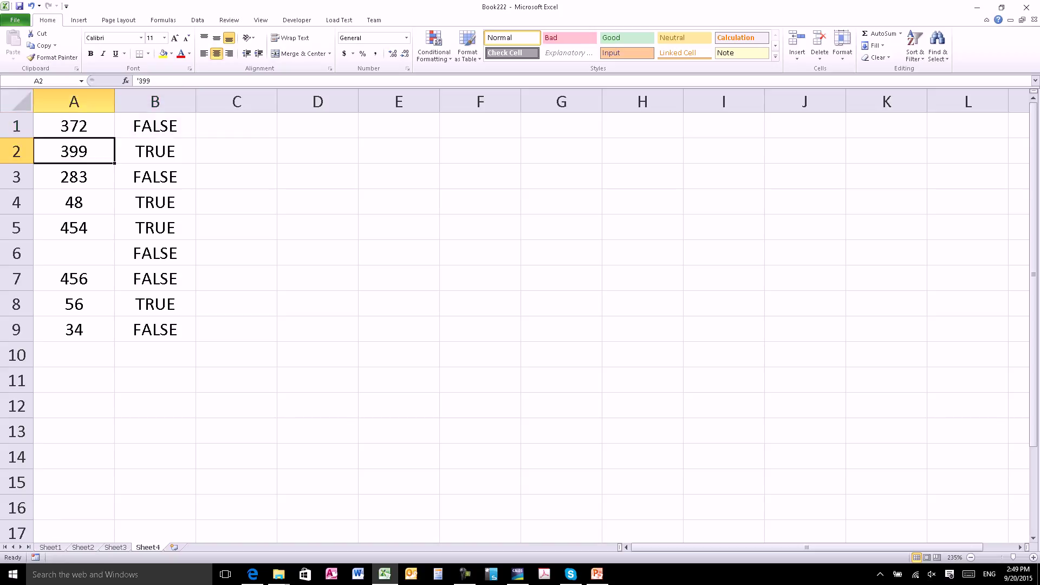
pyautogui.click(74, 177)
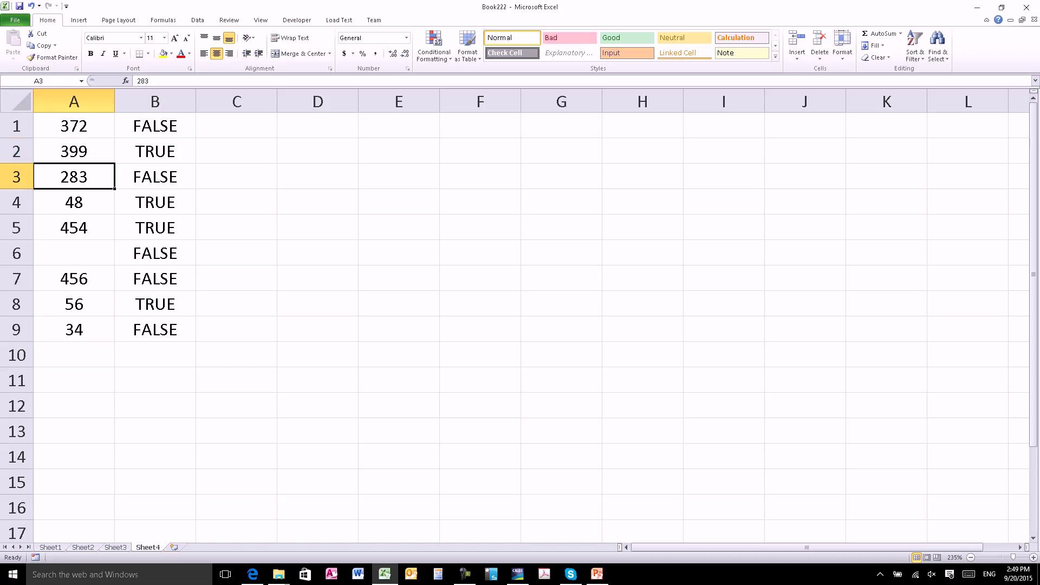
pyautogui.click(74, 202)
pyautogui.click(74, 227)
pyautogui.click(73, 252)
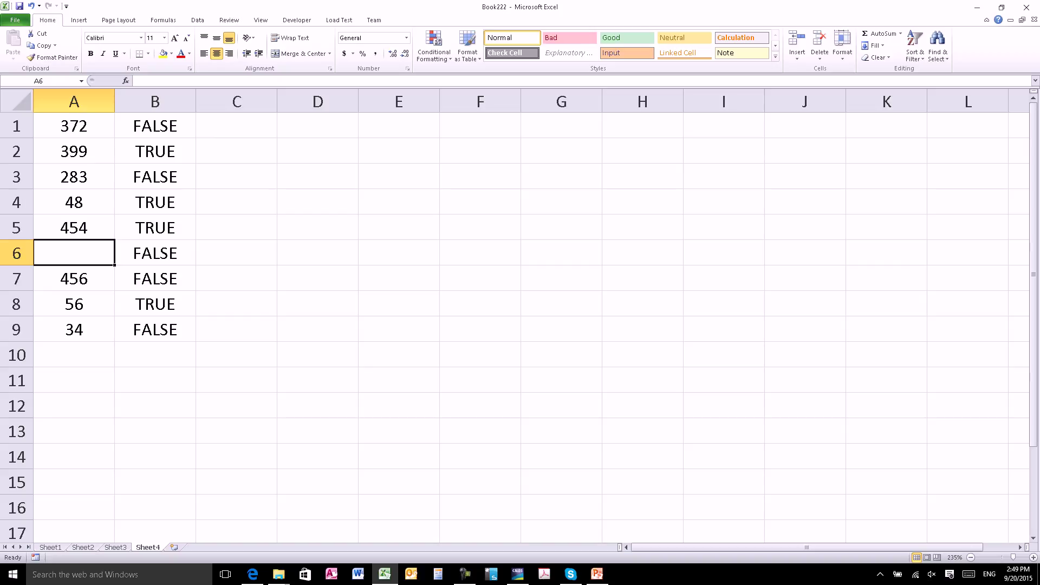
pyautogui.click(73, 278)
pyautogui.click(73, 253)
pyautogui.click(74, 278)
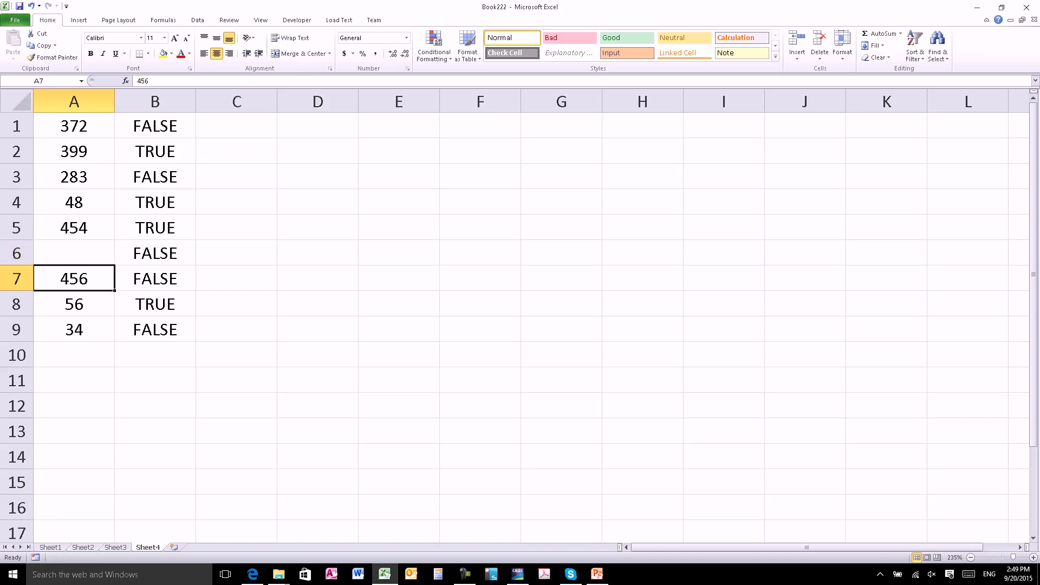
pyautogui.click(73, 303)
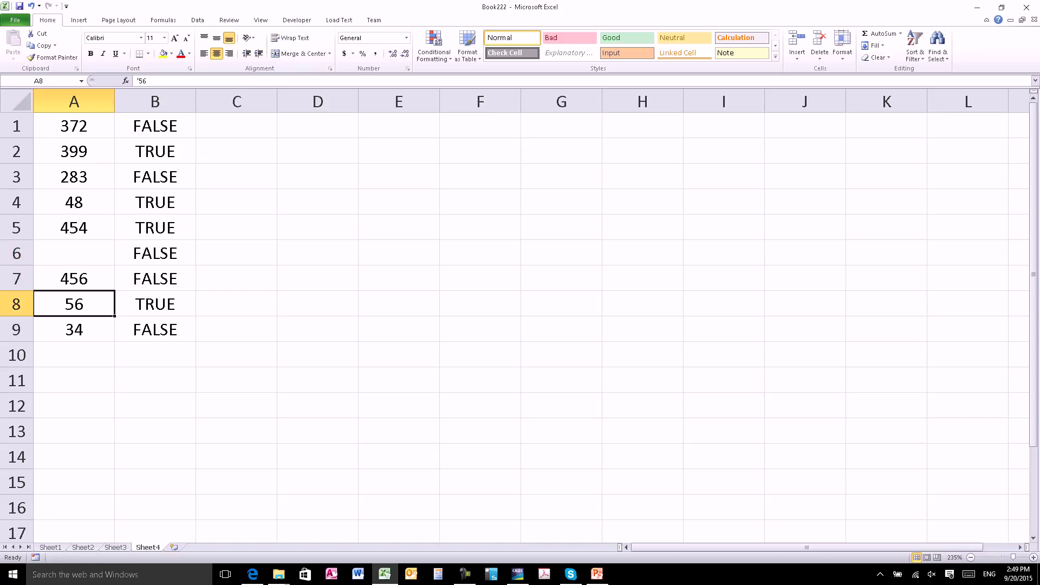
pyautogui.click(74, 329)
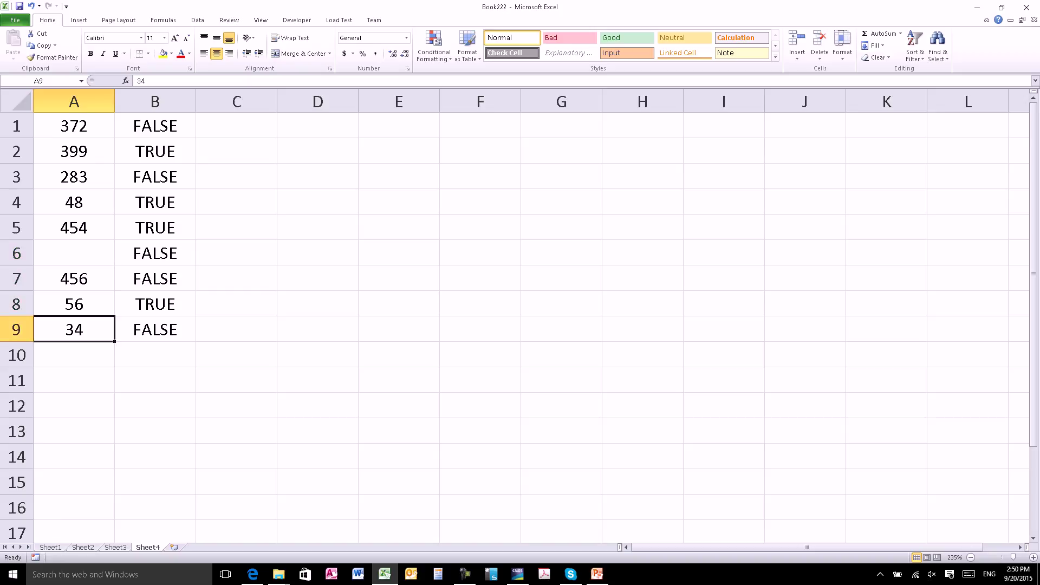
pyautogui.click(74, 354)
pyautogui.write('=sum(')
# - Total A1:A9 with SUM in A10 to get 1145, then reselect A1:A9
pyautogui.moveTo(74, 329); pyautogui.dragTo(74, 126)
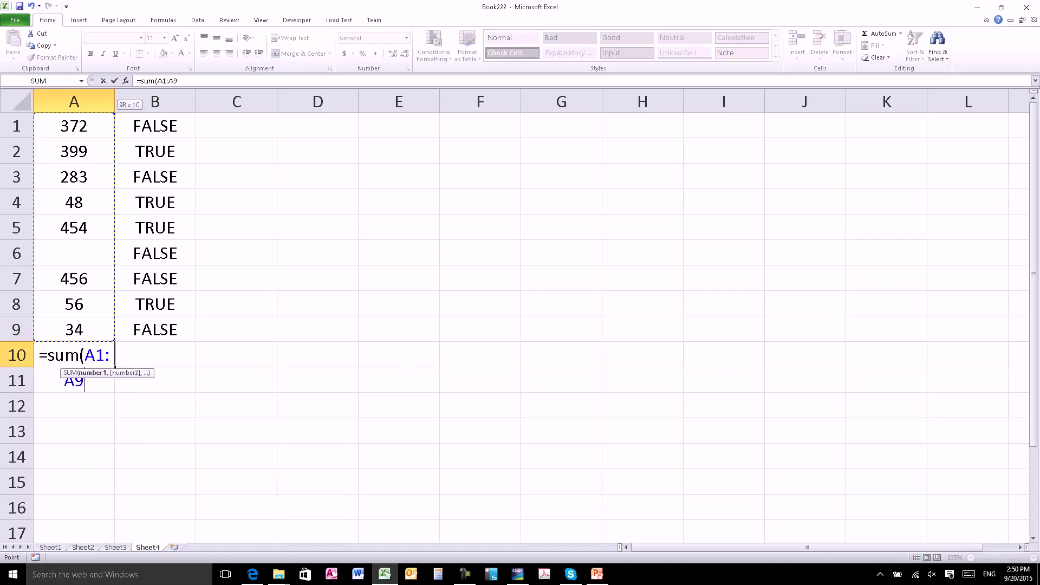
pyautogui.press('Return')
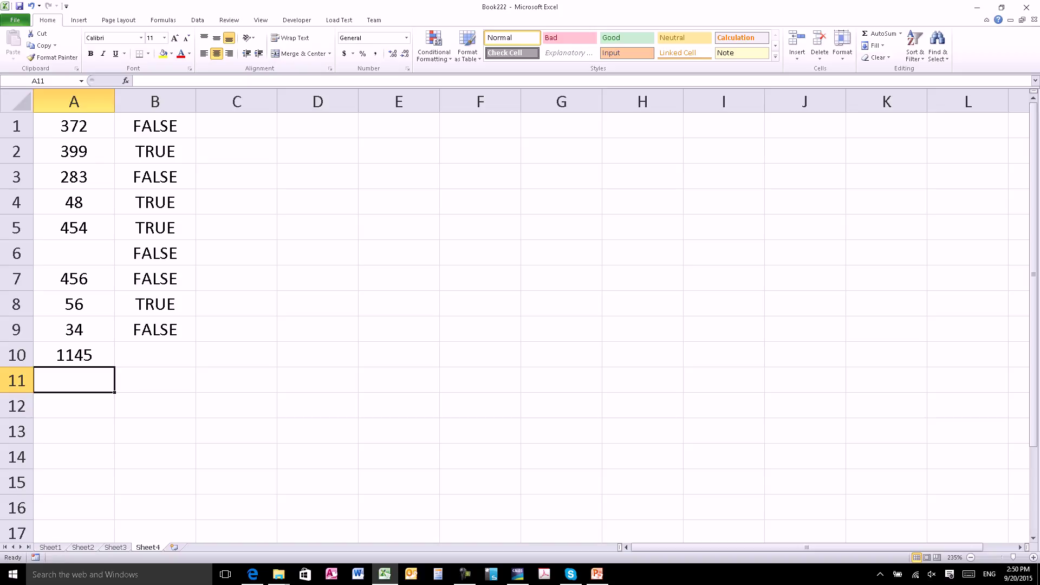
pyautogui.moveTo(74, 126); pyautogui.dragTo(74, 330)
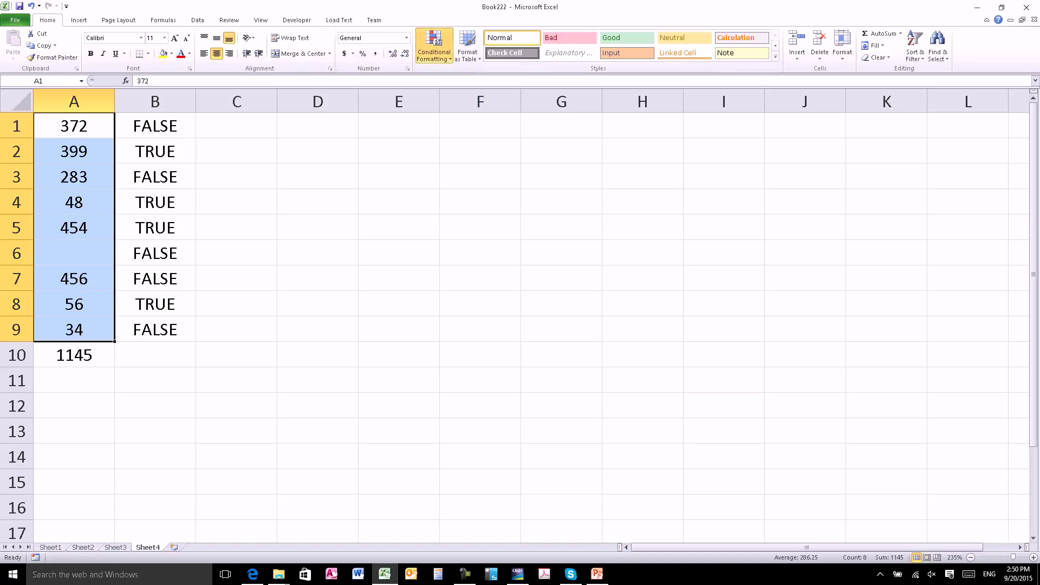
# - Add a formula rule =istext(a1)=true with a peach fill to A1:A9
pyautogui.click(434, 48)
pyautogui.click(390, 193)
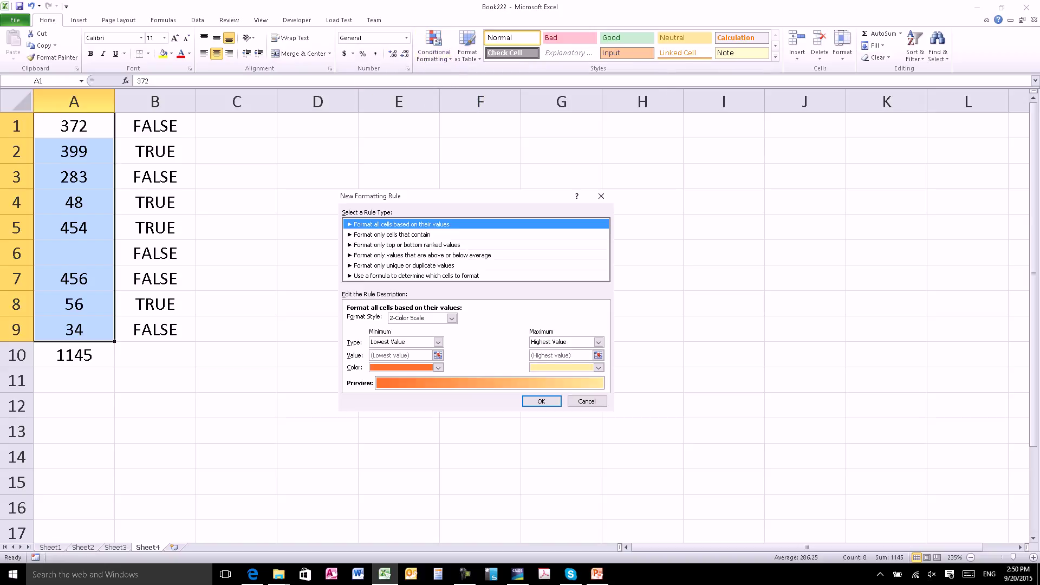
pyautogui.click(416, 275)
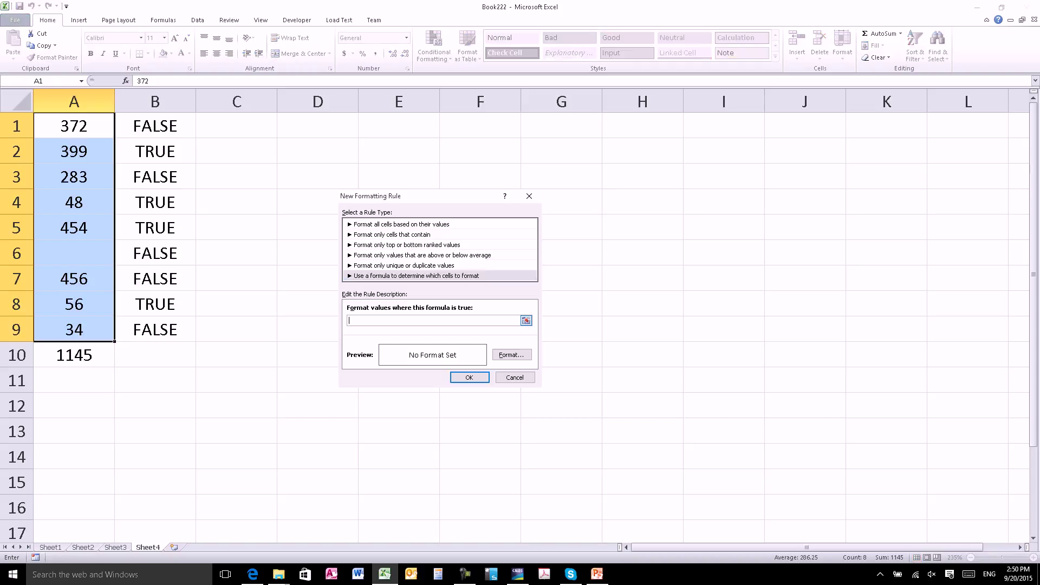
pyautogui.write('=')
pyautogui.write('xt(a1)=t')
pyautogui.write('rue')
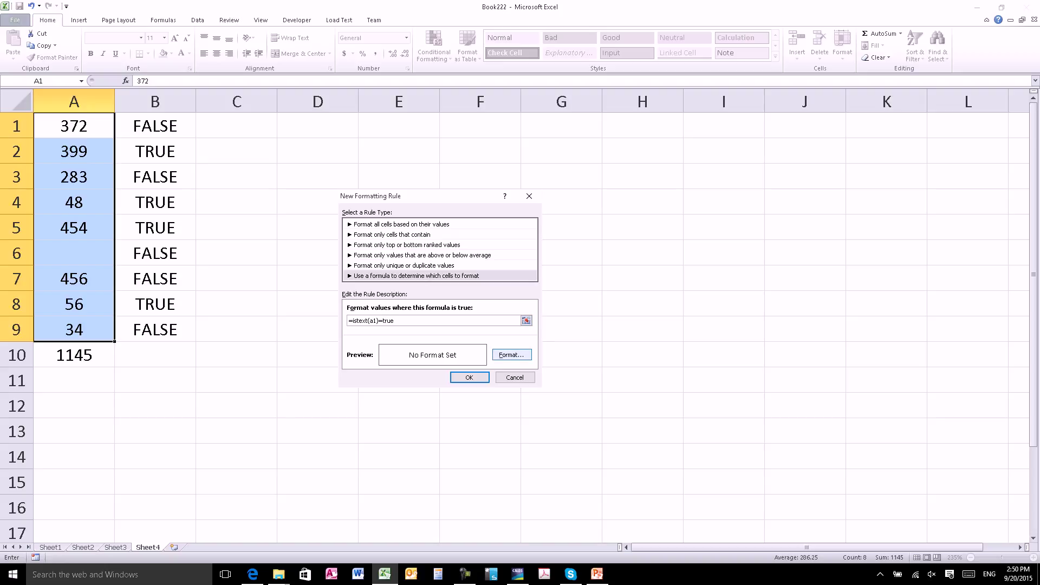
pyautogui.press('Tab')
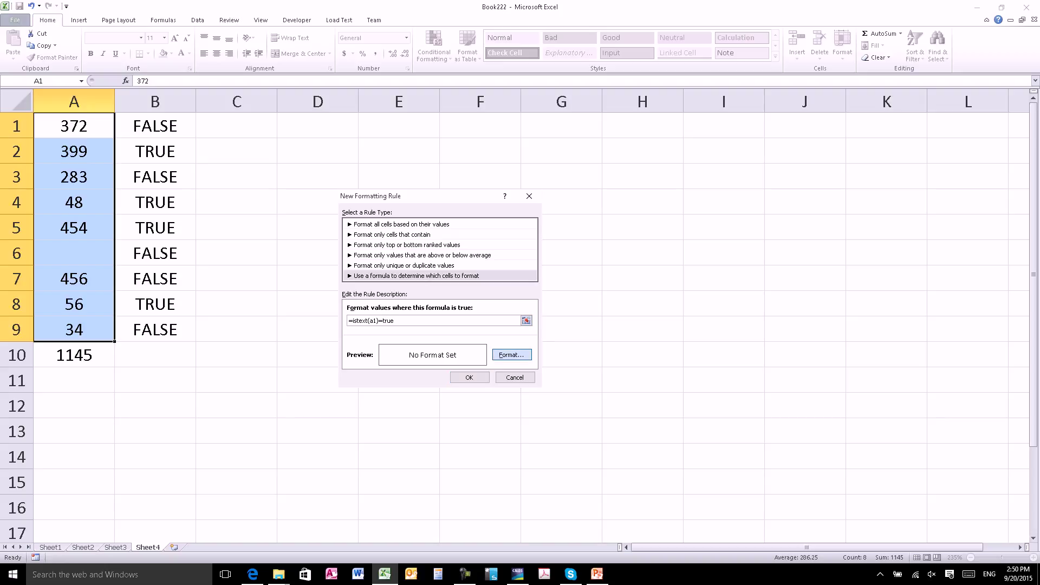
pyautogui.press('Return')
pyautogui.hotkey('ctrl', 'Tab')
pyautogui.hotkey('ctrl', 'Tab')
pyautogui.click(445, 258)
pyautogui.click(543, 417)
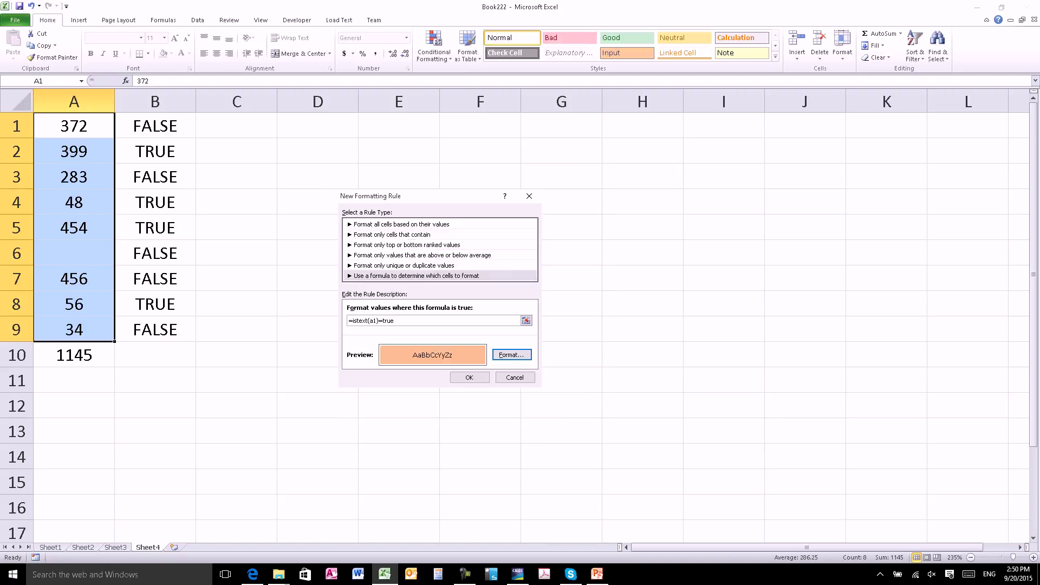
pyautogui.click(469, 377)
# - Click across row 3 back to A3 to compare shaded and unshaded values
pyautogui.click(318, 177)
pyautogui.click(236, 177)
pyautogui.click(155, 176)
pyautogui.click(73, 176)
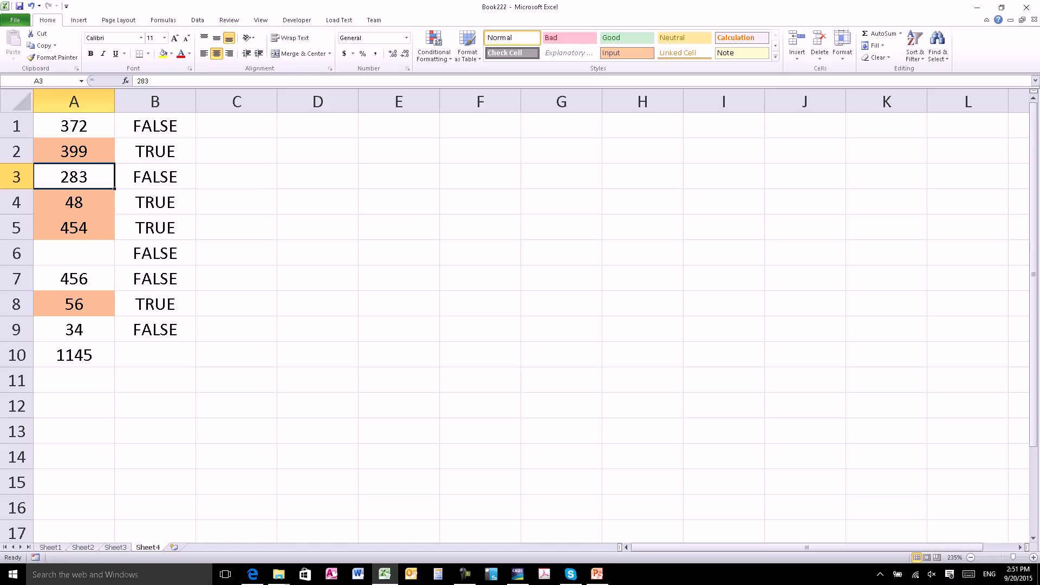
# - Enter =ISNUMBER(A1) in C1 and copy it down to C2:C9
pyautogui.press('Up')
pyautogui.press('Up')
pyautogui.press('Right')
pyautogui.press('Right')
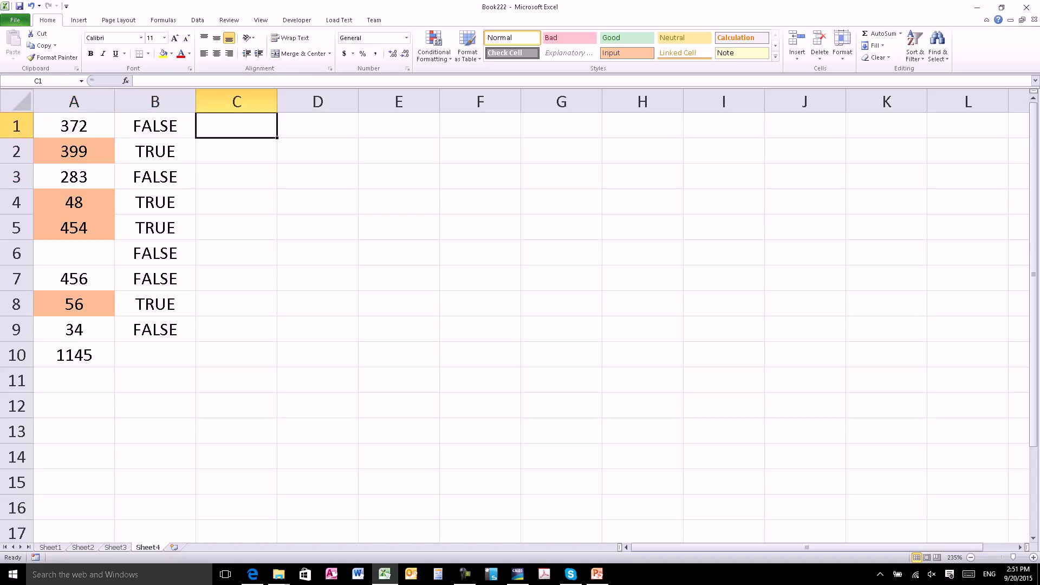
pyautogui.write('=')
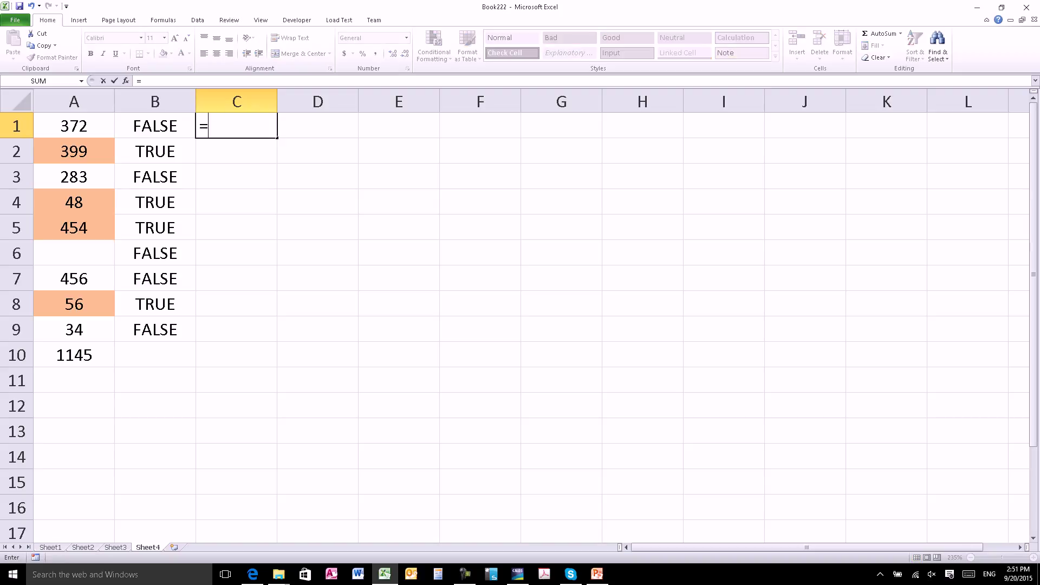
pyautogui.write('isn')
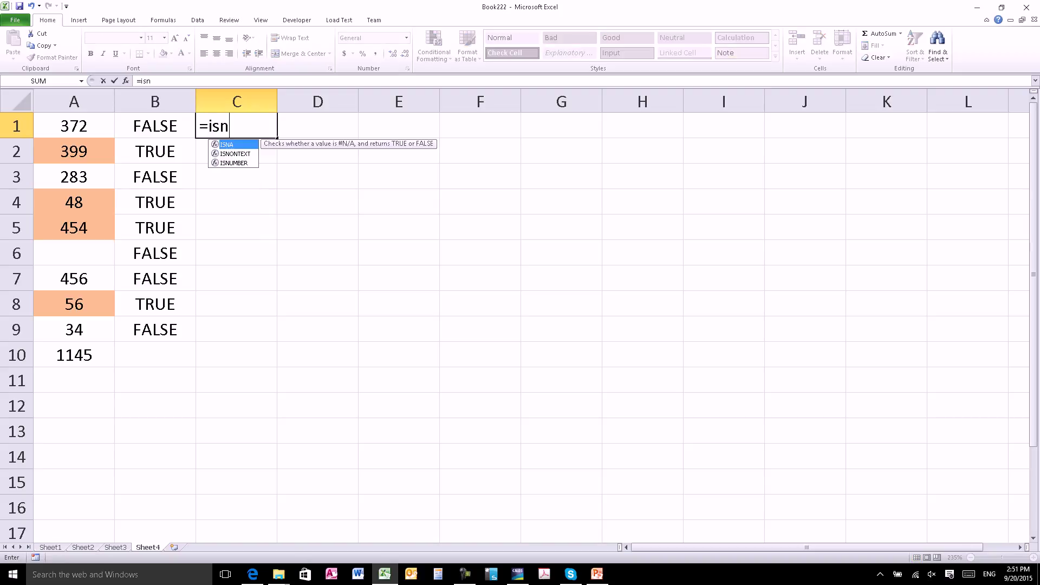
pyautogui.write('um')
pyautogui.press('Tab')
pyautogui.press('Left')
pyautogui.press('Left')
pyautogui.press('Return')
pyautogui.press('Up')
pyautogui.hotkey('ctrl', 'c')
pyautogui.press('Down')
pyautogui.hotkey('shift', 'Down')
pyautogui.hotkey('shift', 'Down')
pyautogui.hotkey('shift', 'Down')
pyautogui.press('Return')
# - Edit C1's formula to =ISNUMBER(A1)=true
pyautogui.press('Up')
pyautogui.press('F2')
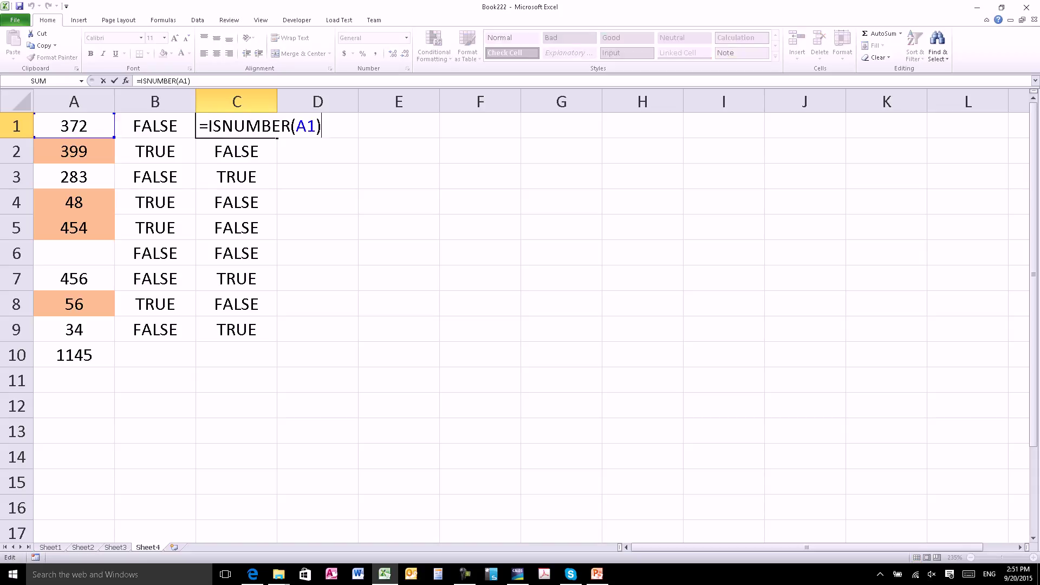
pyautogui.write('=true')
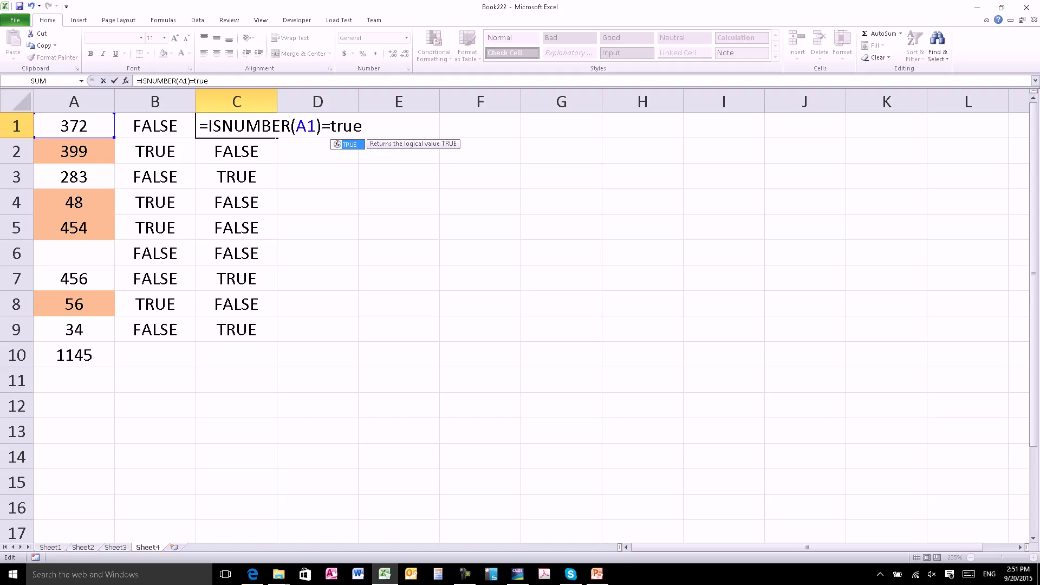
pyautogui.press('Return')
# - Inspect the column C formulas in C5 and C6 without changing them
pyautogui.press('Down')
pyautogui.press('Down')
pyautogui.press('Down')
pyautogui.press('Down')
pyautogui.press('Up')
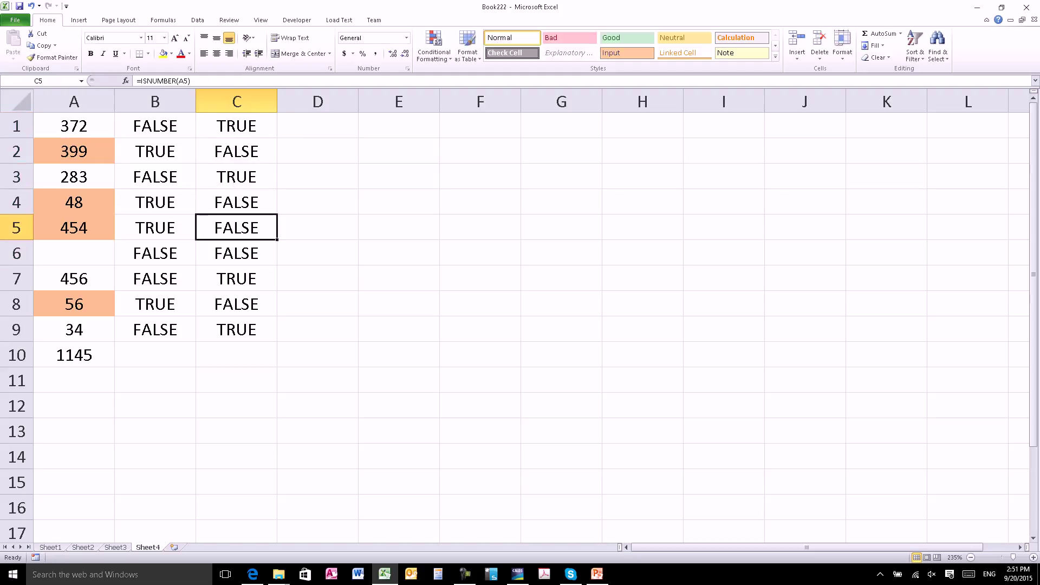
pyautogui.press('Down')
pyautogui.press('F2')
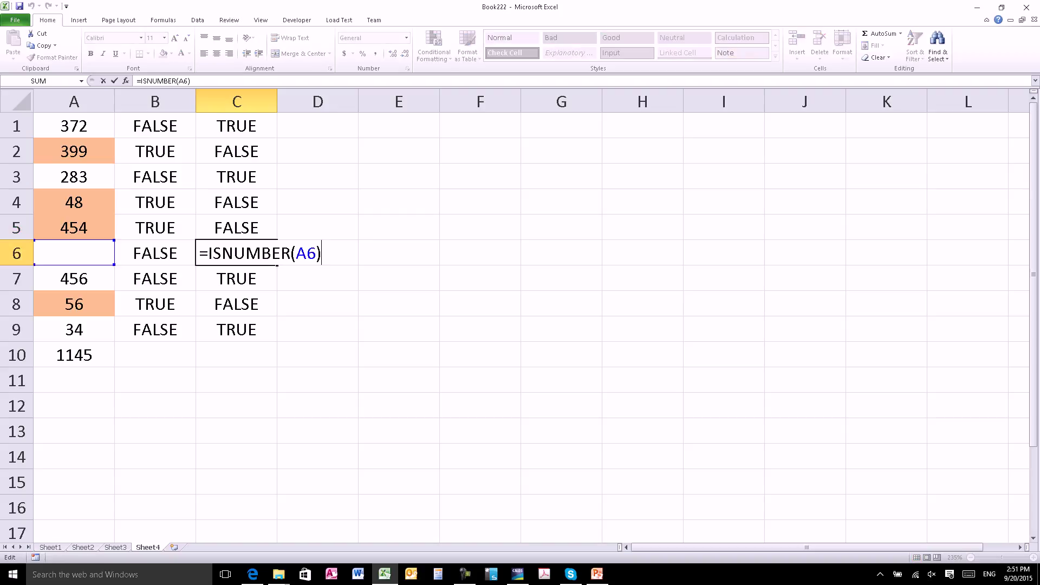
pyautogui.press('Escape')
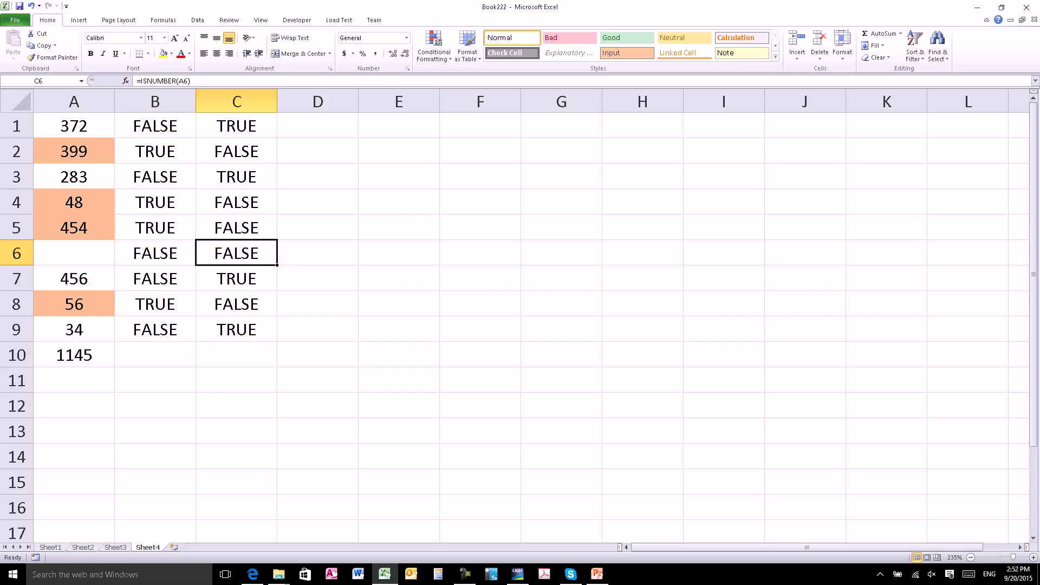
# - Enter =ISNONTEXT(A1) in cell D1
pyautogui.press('Up')
pyautogui.press('Up')
pyautogui.press('Up')
pyautogui.press('Right')
pyautogui.press('Up')
pyautogui.press('Up')
pyautogui.write('=isn')
pyautogui.press('BackSpace')
pyautogui.write('sno')
pyautogui.press('Tab')
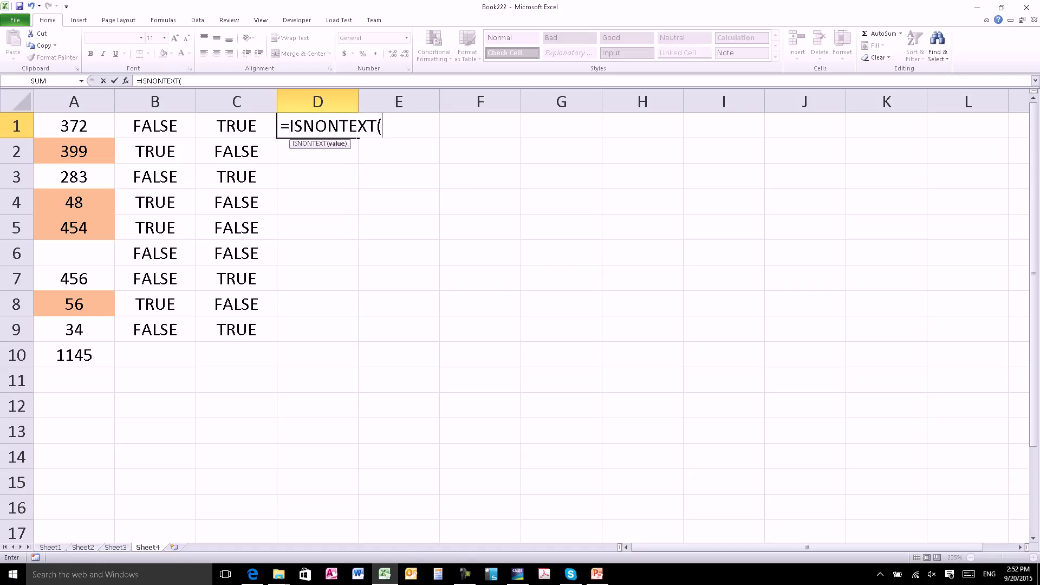
pyautogui.press('Left')
pyautogui.press('Left')
pyautogui.press('Left')
pyautogui.press('Return')
# - Copy the D1 formula and paste it into D2:D9
pyautogui.hotkey('ctrl', 'c')
pyautogui.press('Up')
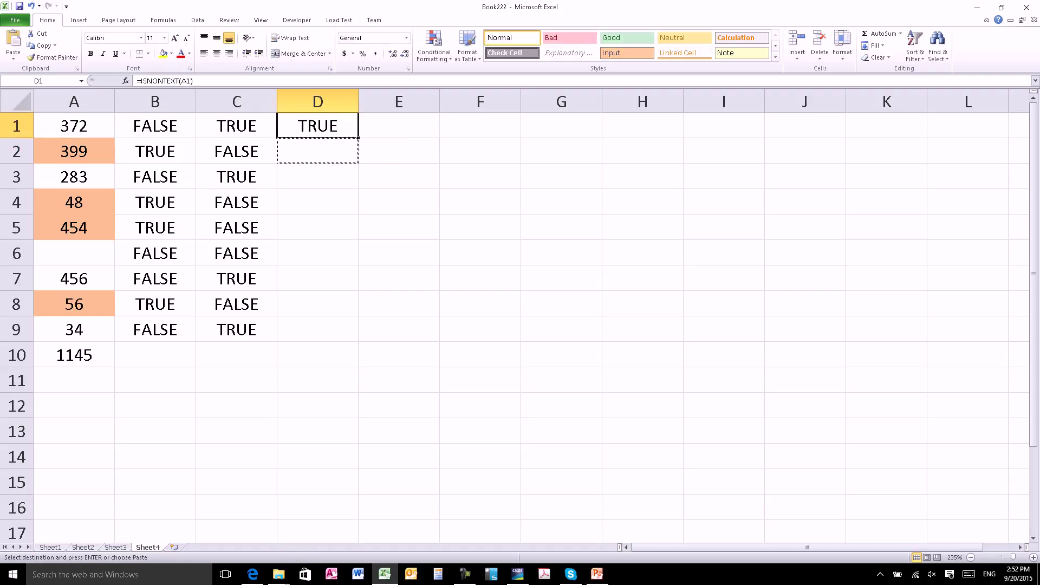
pyautogui.moveTo(317, 151); pyautogui.dragTo(317, 330)
pyautogui.press('Return')
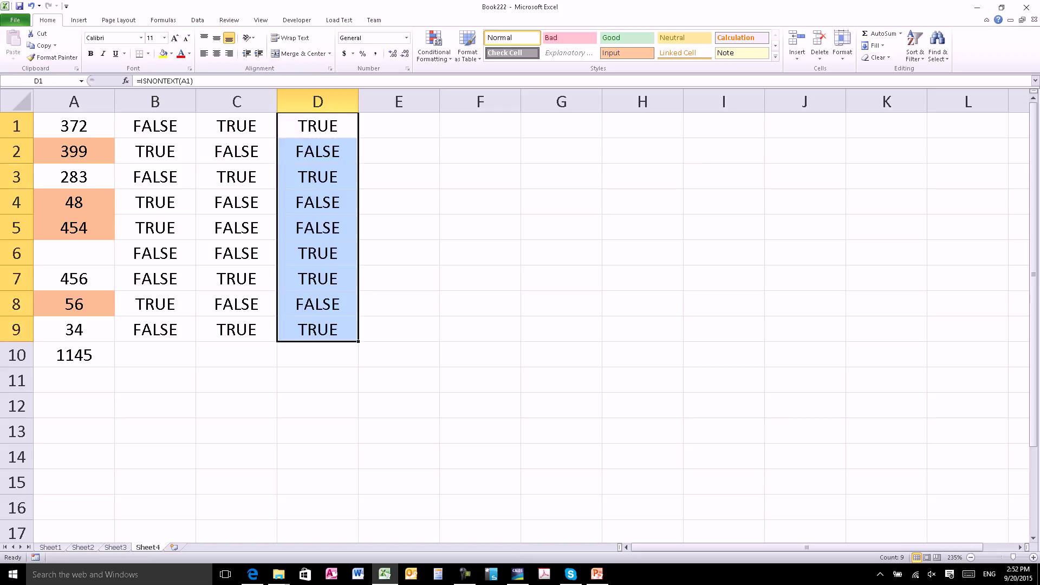
# - Review the column D results, selecting row 6 across A to D for comparison
pyautogui.click(317, 126)
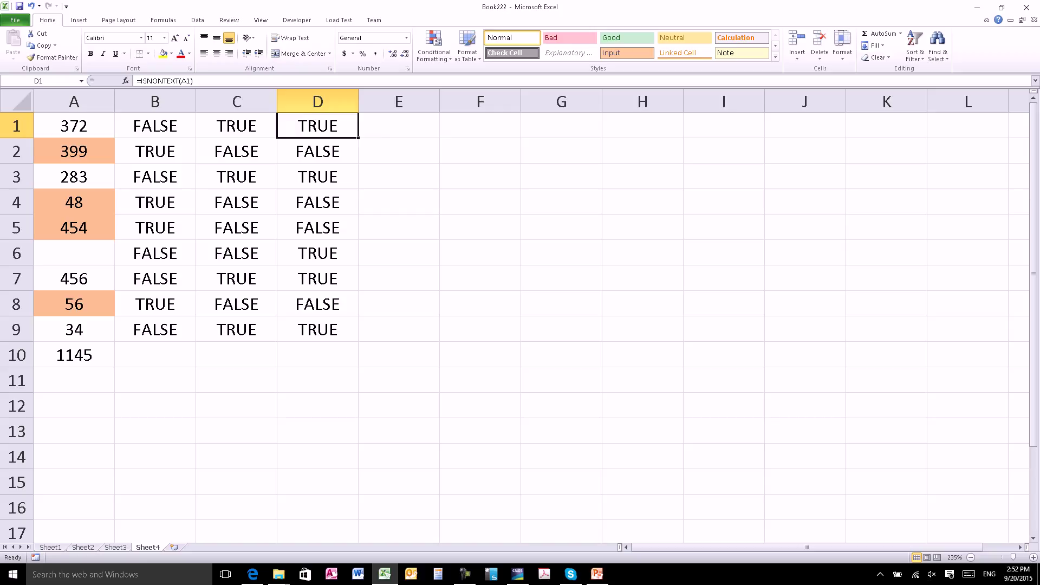
pyautogui.click(318, 151)
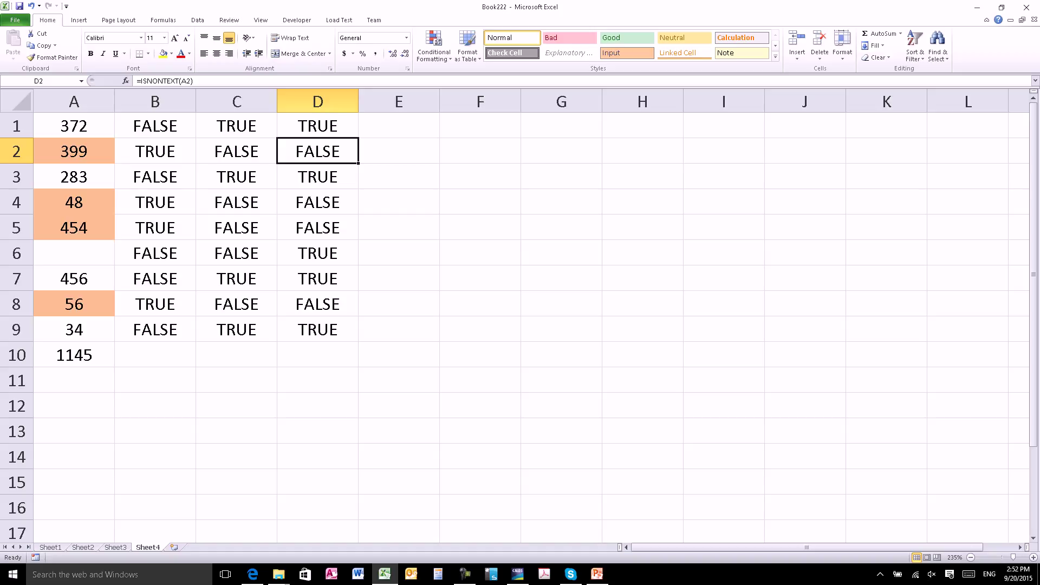
pyautogui.press('Down')
pyautogui.press('Down')
pyautogui.press('Down')
pyautogui.press('Down')
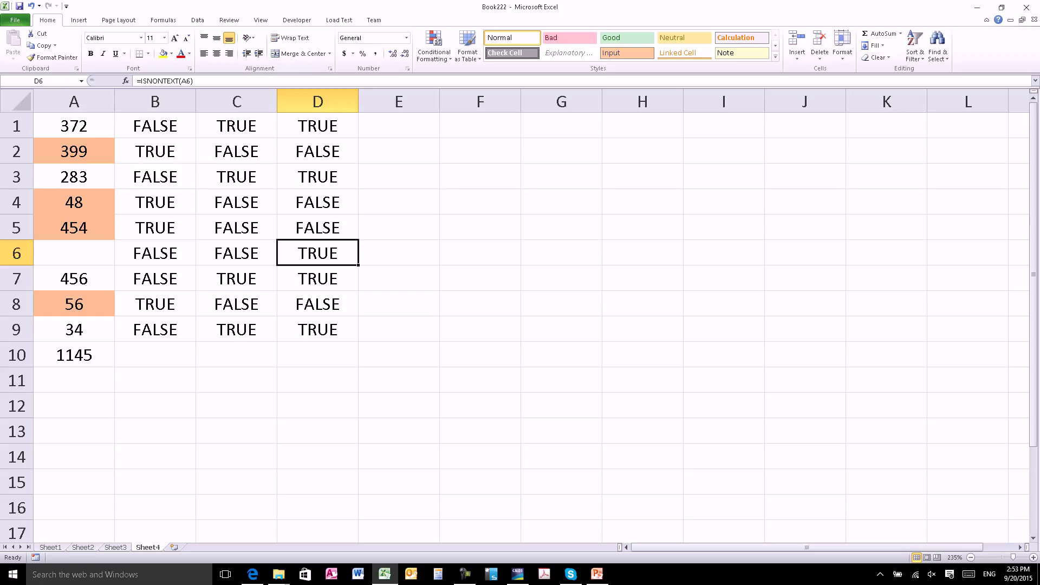
pyautogui.hotkey('shift', 'Home')
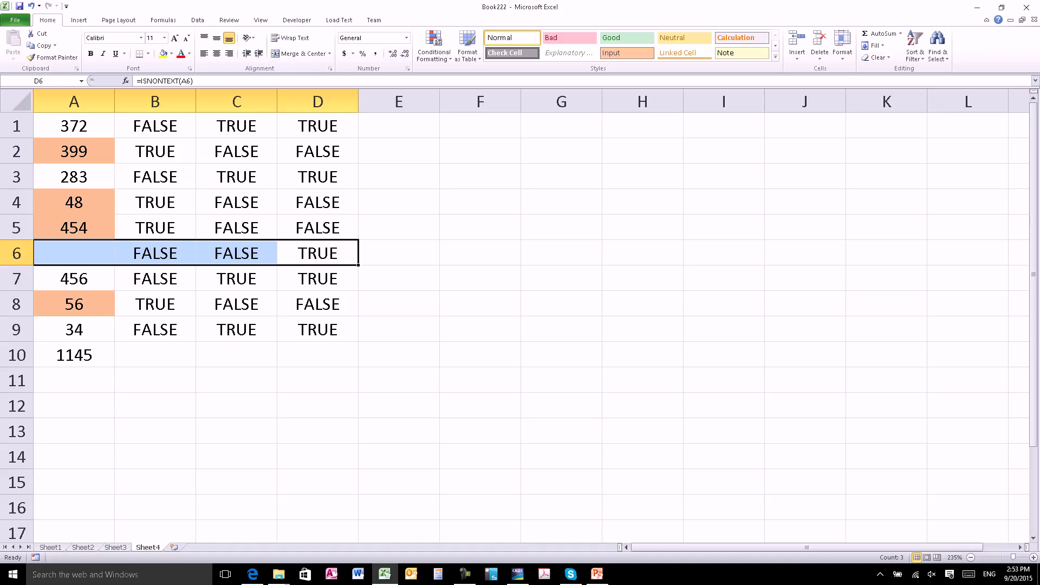
# - Scroll through the Recent workbooks list in the File backstage
pyautogui.click(15, 20)
pyautogui.click(22, 121)
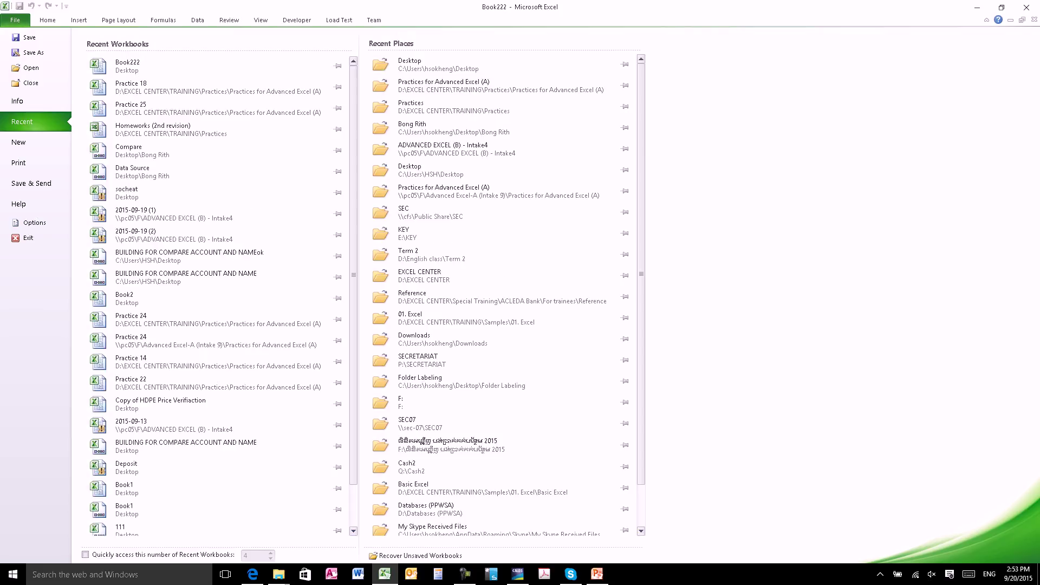
pyautogui.scroll(-1, 217, 295)
pyautogui.scroll(-2, 217, 295)
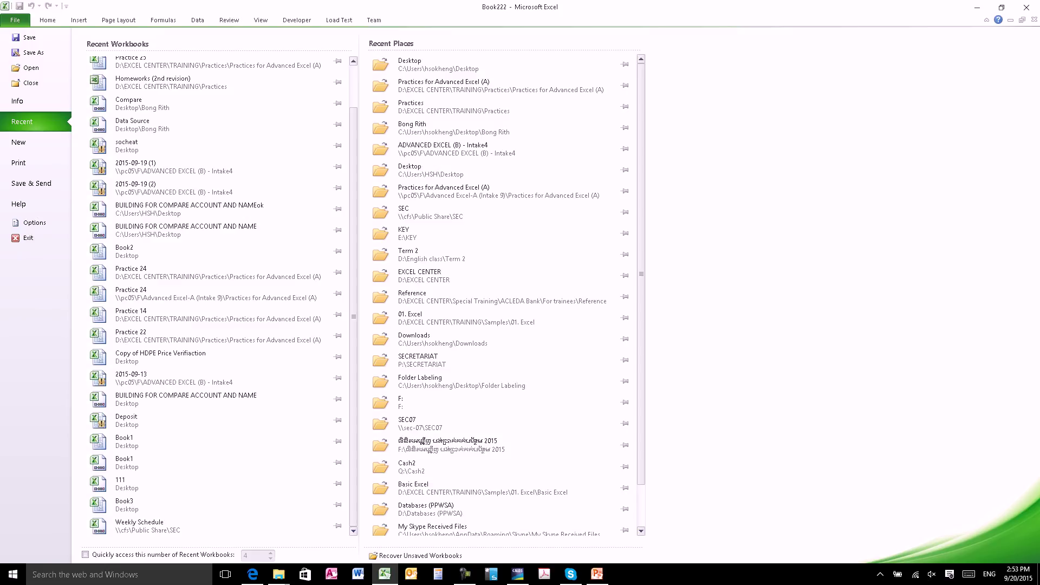
# - Return to the sheet and open File Explorer at Quick access
pyautogui.press('Escape')
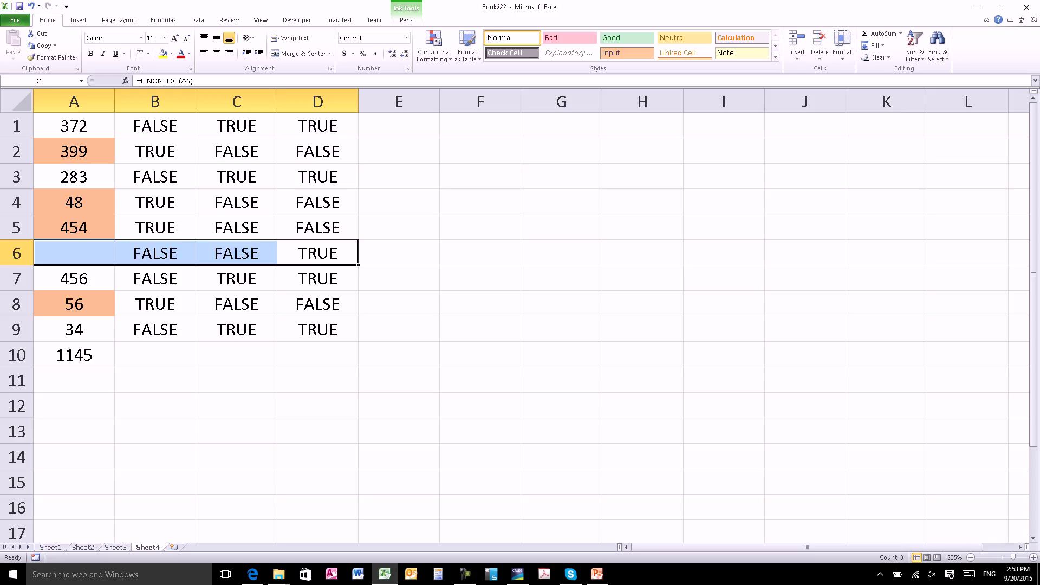
pyautogui.press('super+e')
pyautogui.click(624, 206)
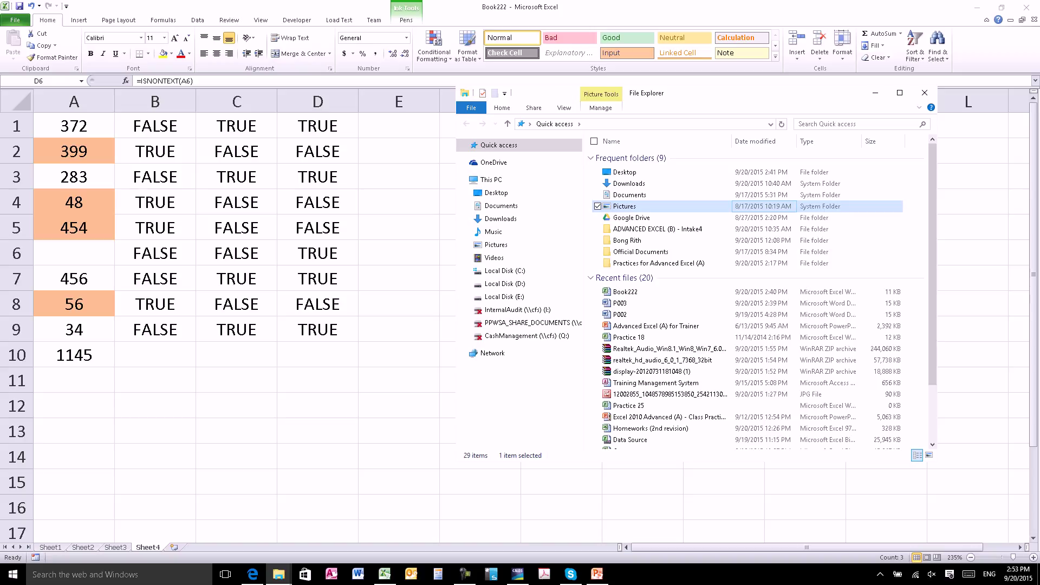
# - Go to Local Disk (D:) and open EXCEL CENTER > Special Training
pyautogui.click(504, 270)
pyautogui.click(504, 283)
pyautogui.click(649, 236)
pyautogui.press('Up')
pyautogui.press('Up')
pyautogui.press('Up')
pyautogui.press('Return')
pyautogui.press('Down')
# - Continue through ACLEDA Bank > For trainees > Reference and open the Functions workbook
pyautogui.press('Down')
pyautogui.press('Return')
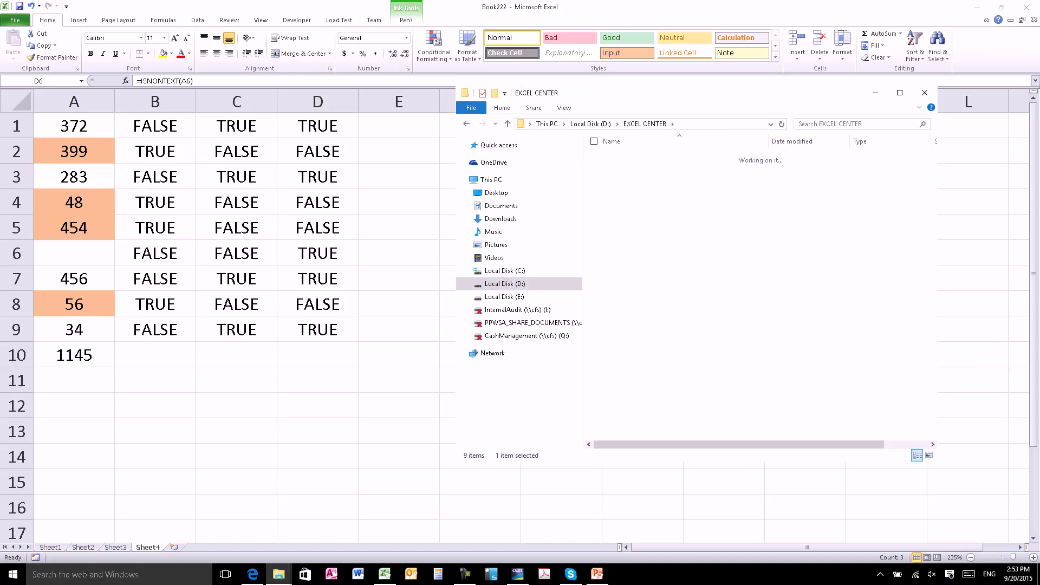
pyautogui.press('Up')
pyautogui.press('Return')
pyautogui.press('Down')
pyautogui.press('Up')
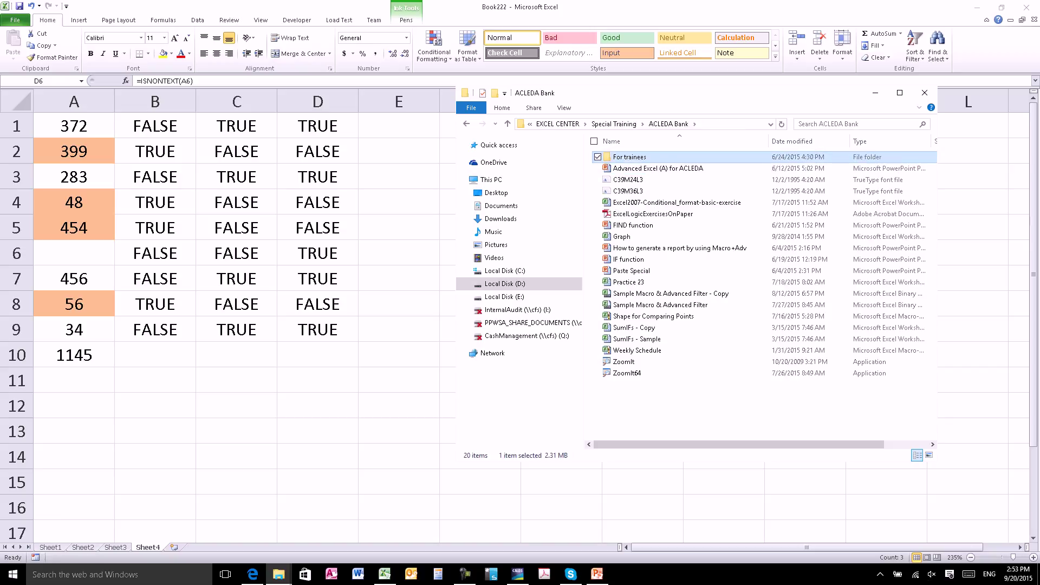
pyautogui.press('Return')
pyautogui.press('Down')
pyautogui.press('Return')
pyautogui.press('Down')
pyautogui.press('Down')
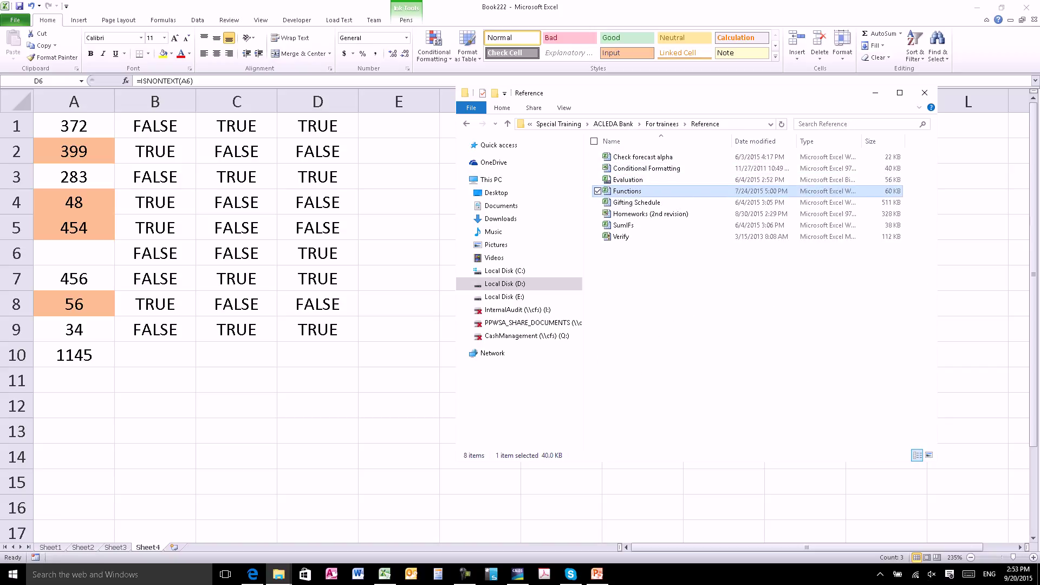
pyautogui.press('Down')
pyautogui.press('Return')
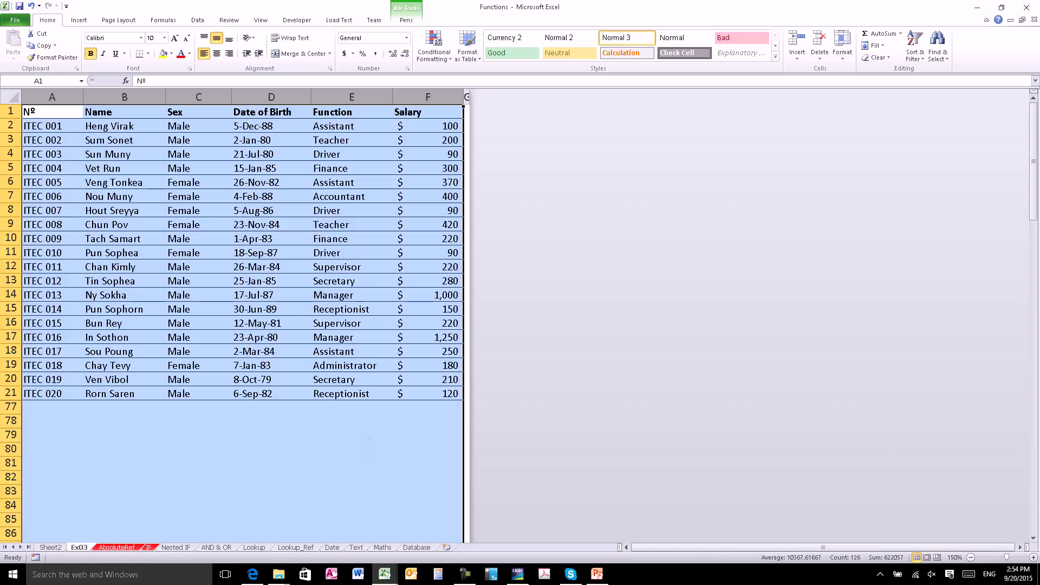
# - View the Lookup invoice sheet, return to Lookup_Ref, and select cell H2
pyautogui.keyDown('ctrl'); pyautogui.scroll(3, 243, 314); pyautogui.keyUp('ctrl')
pyautogui.keyDown('ctrl'); pyautogui.scroll(1, 322, 314); pyautogui.keyUp('ctrl')
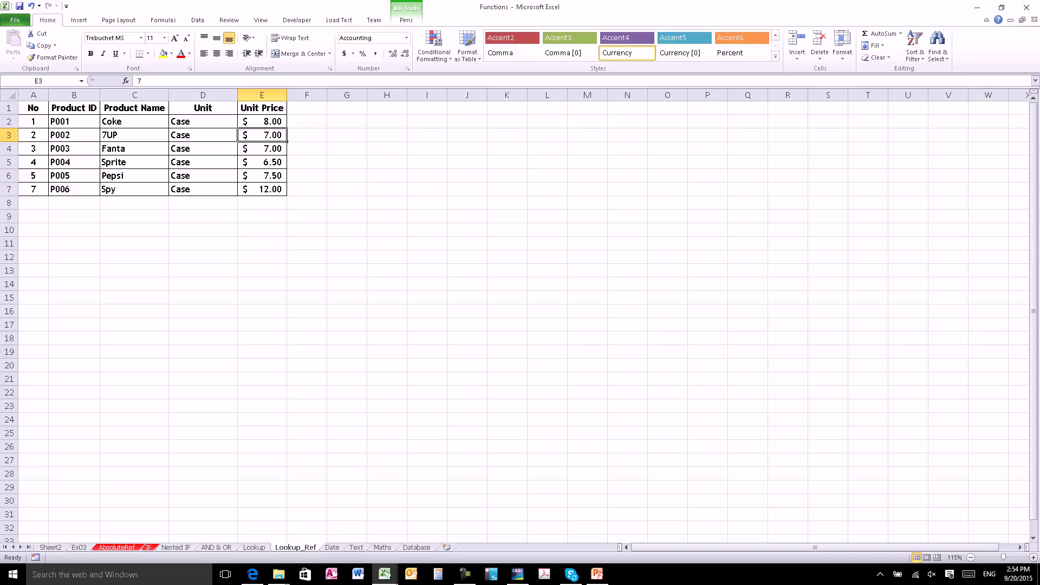
pyautogui.scroll(2, 520, 314)
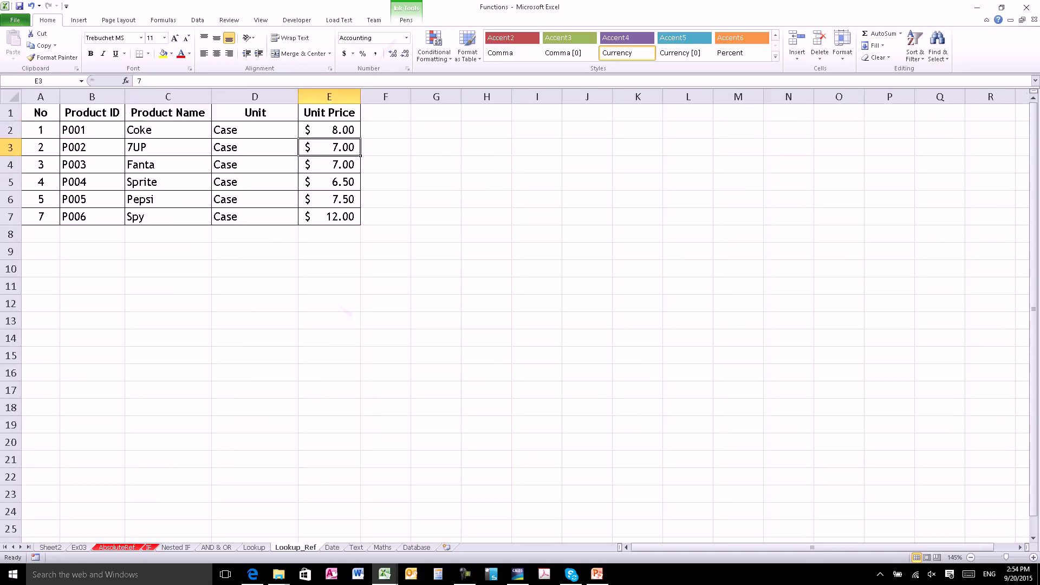
pyautogui.scroll(1, 520, 314)
pyautogui.hotkey('ctrl', 'pageup')
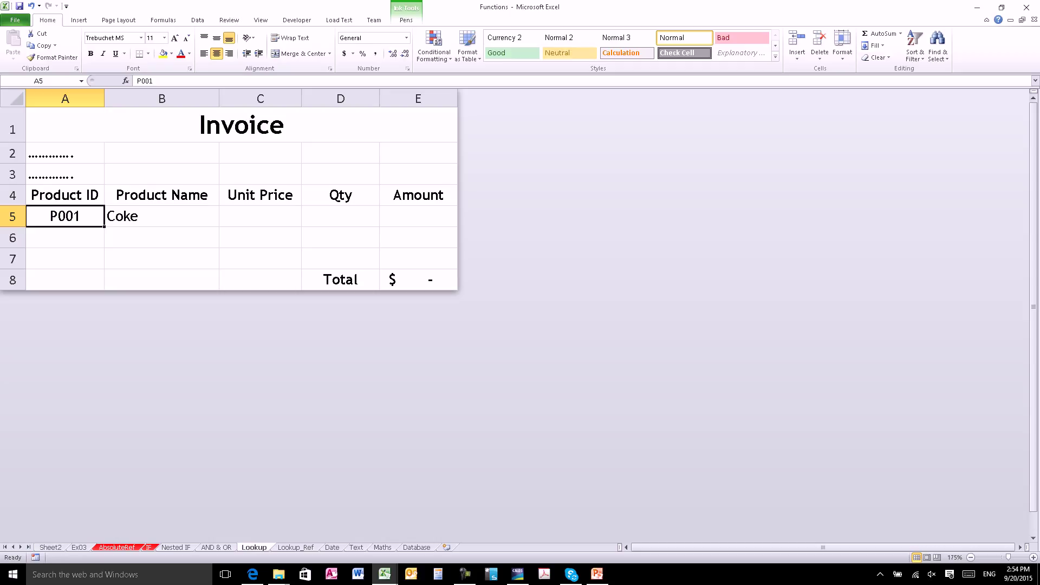
pyautogui.scroll(3, 287, 217)
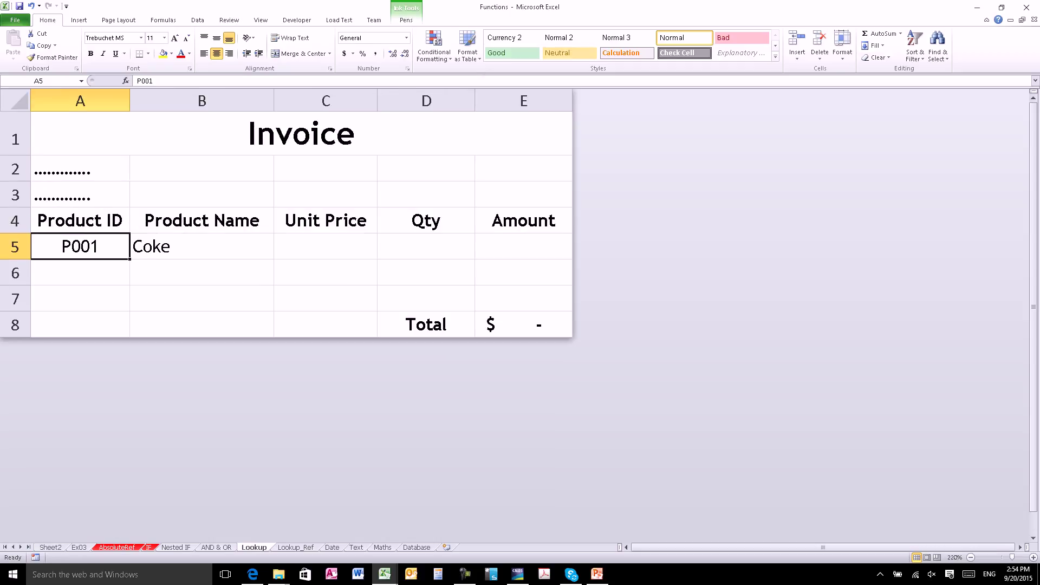
pyautogui.hotkey('ctrl', 'pagedown')
pyautogui.press('Right')
pyautogui.press('Up')
pyautogui.press('Right')
pyautogui.press('Right')
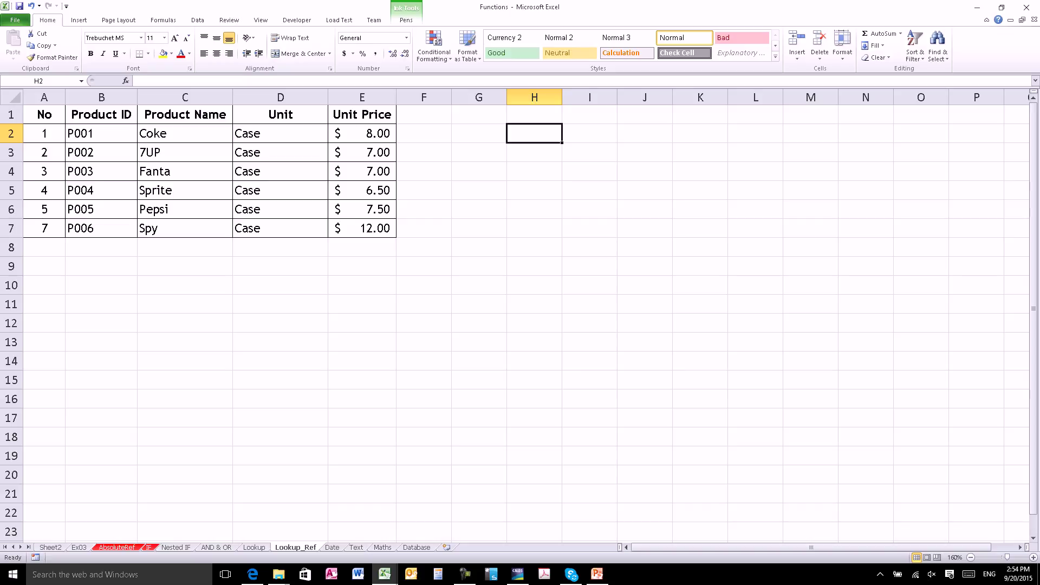
# - Enter the product ID P007 in H2 and move to I2
pyautogui.write('P007')
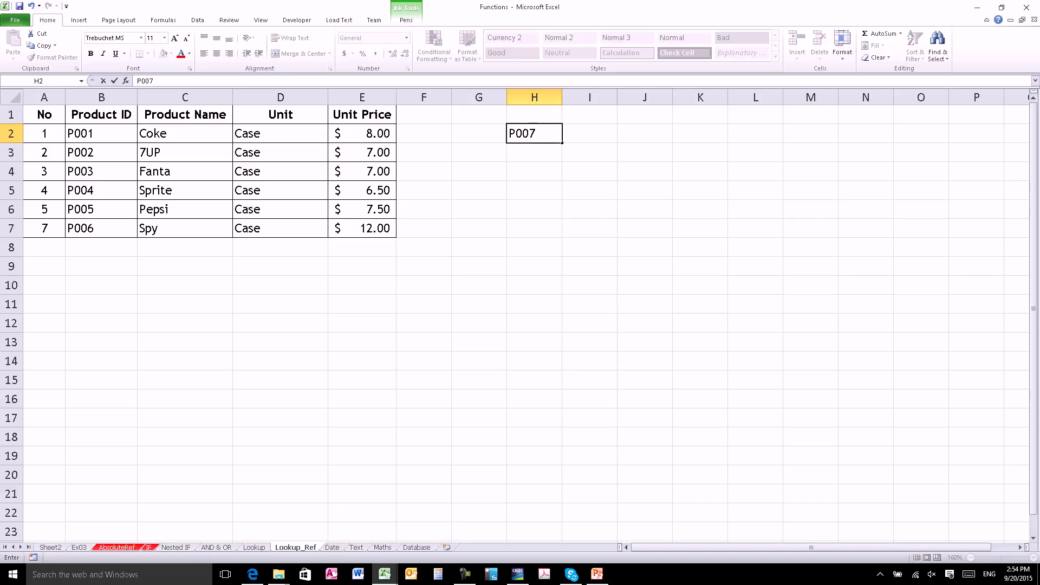
pyautogui.press('Return')
pyautogui.press('Left')
pyautogui.press('Left')
pyautogui.press('Left')
pyautogui.press('Up')
pyautogui.press('Left')
pyautogui.press('Left')
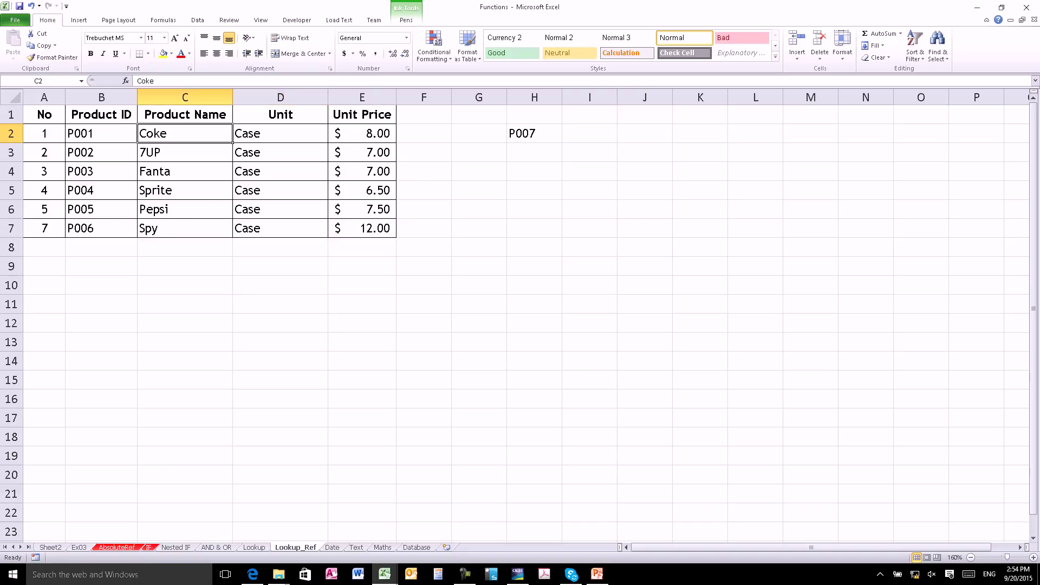
pyautogui.press('Right')
pyautogui.press('Right')
pyautogui.press('Right')
pyautogui.press('Right')
pyautogui.press('Right')
pyautogui.press('Right')
# - Enter =VLOOKUP(H2,$B$2:$E$7,2,FALSE) in I2, which returns #N/A
pyautogui.write('=vl')
pyautogui.press('Tab')
pyautogui.press('Left')
pyautogui.write(',')
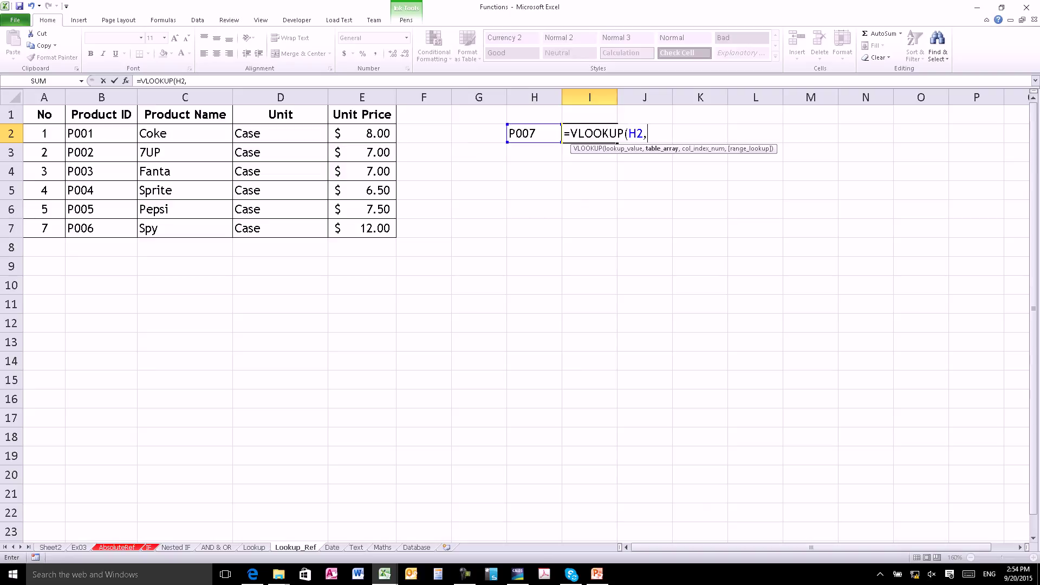
pyautogui.press('Left')
pyautogui.press('Left')
pyautogui.press('Left')
pyautogui.hotkey('shift', 'Right')
pyautogui.hotkey('shift', 'Right')
pyautogui.hotkey('shift', 'Right')
pyautogui.hotkey('shift', 'Down')
pyautogui.hotkey('shift', 'Down')
pyautogui.hotkey('shift', 'Down')
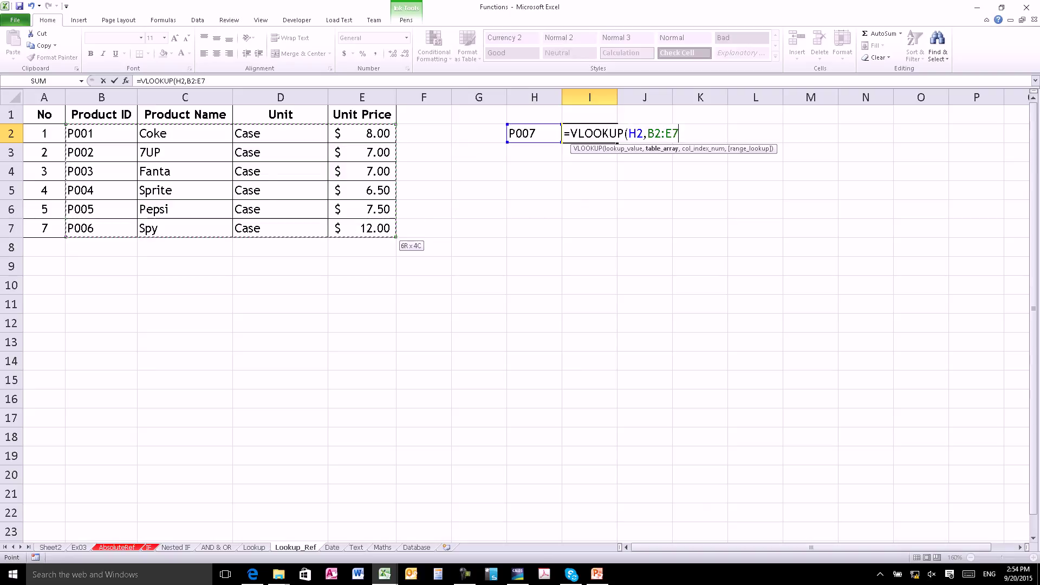
pyautogui.press('F4')
pyautogui.write('$E$7,')
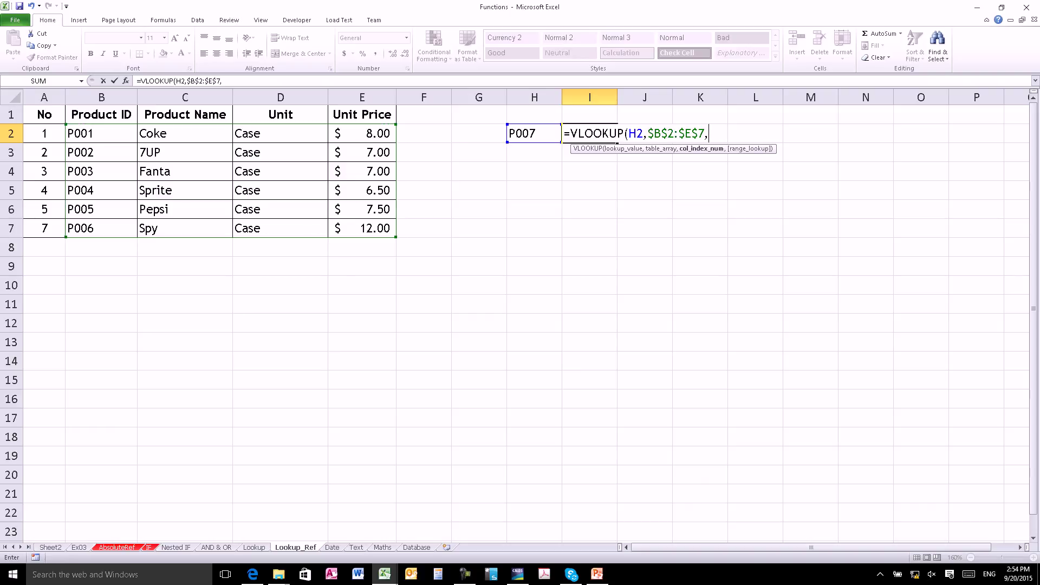
pyautogui.write('2,false')
pyautogui.press('Return')
pyautogui.click(589, 133)
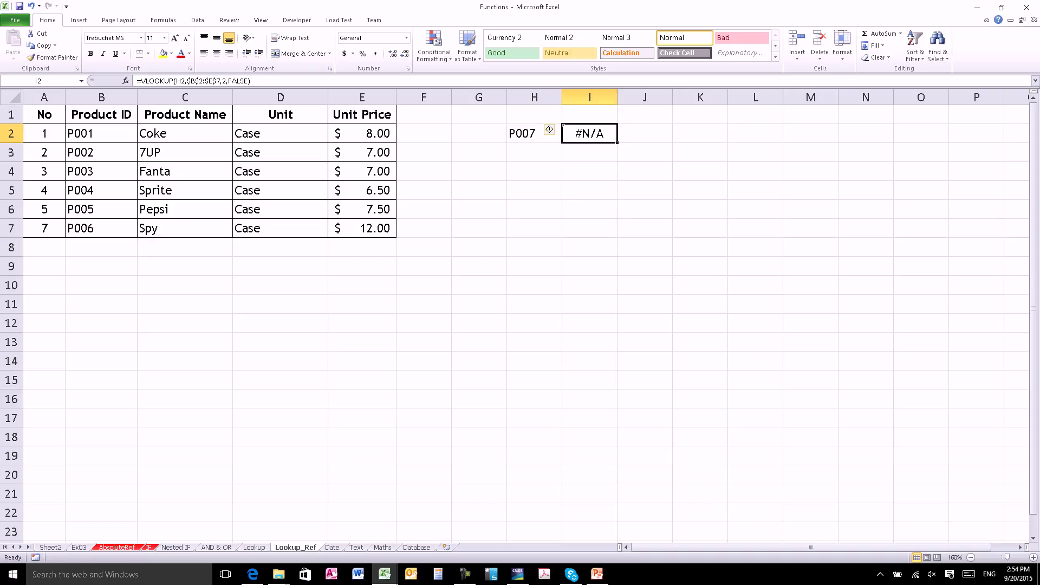
pyautogui.click(644, 133)
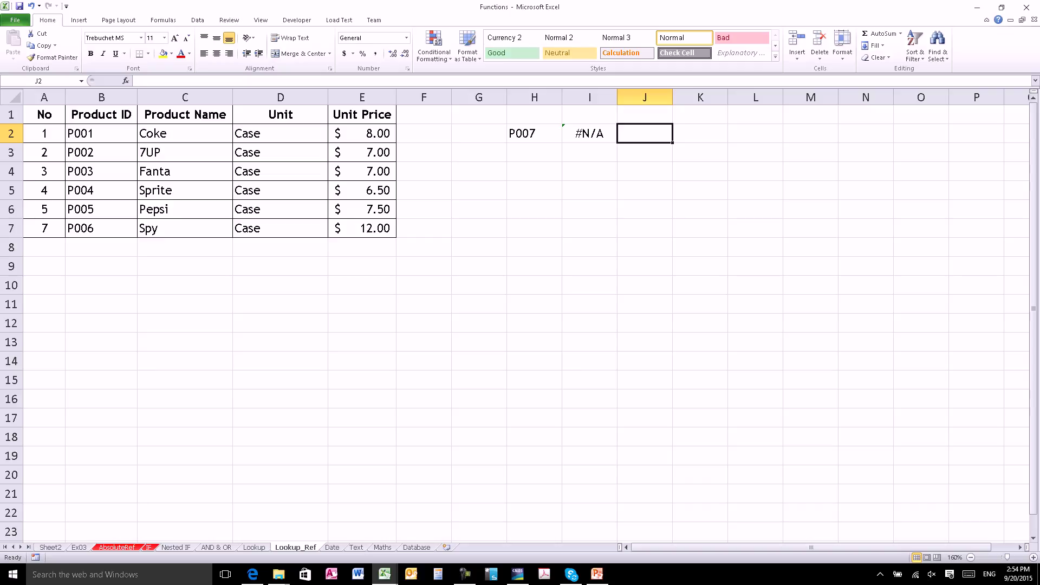
# - Enter =IFERROR(I2,"") in J2 so it stays blank for #N/A
pyautogui.write('=iferr')
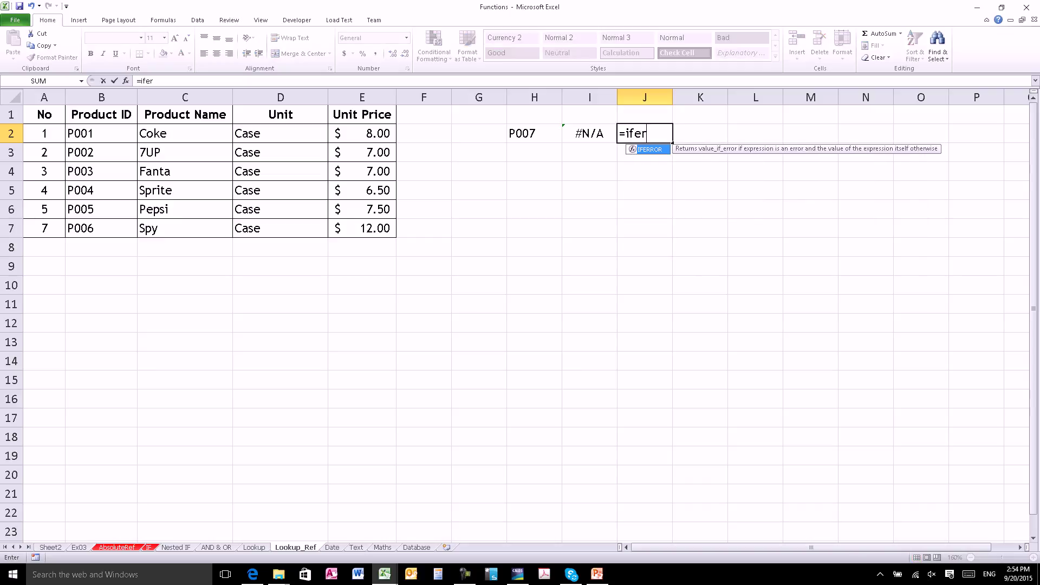
pyautogui.press('Tab')
pyautogui.press('Left')
pyautogui.write(',""')
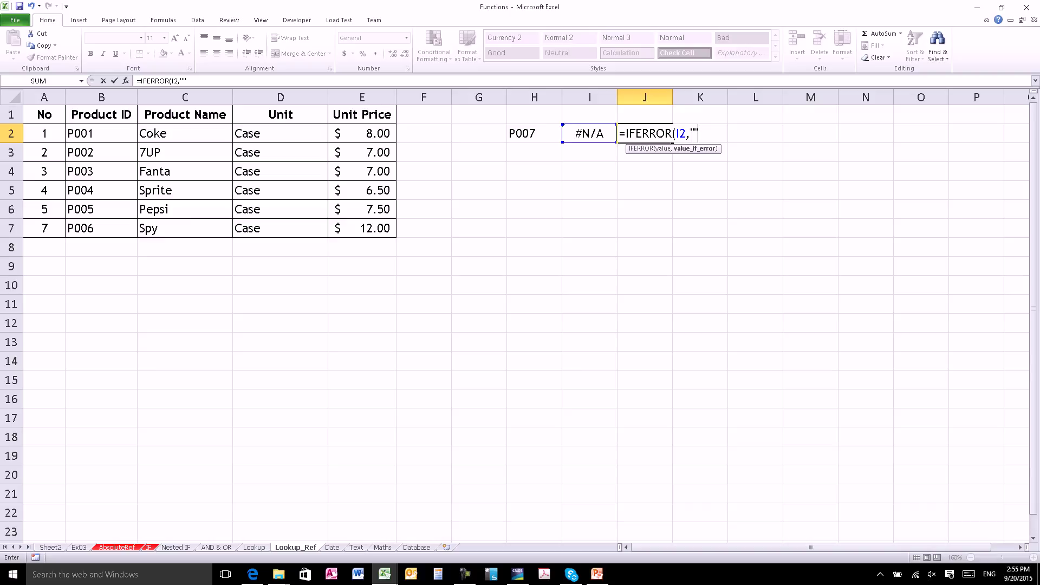
pyautogui.press('Return')
pyautogui.press('Up')
pyautogui.press('Left')
pyautogui.press('Right')
# - Test H2 with P006 showing Spy, undo back to P007, then move to I3
pyautogui.press('Left')
pyautogui.press('Left')
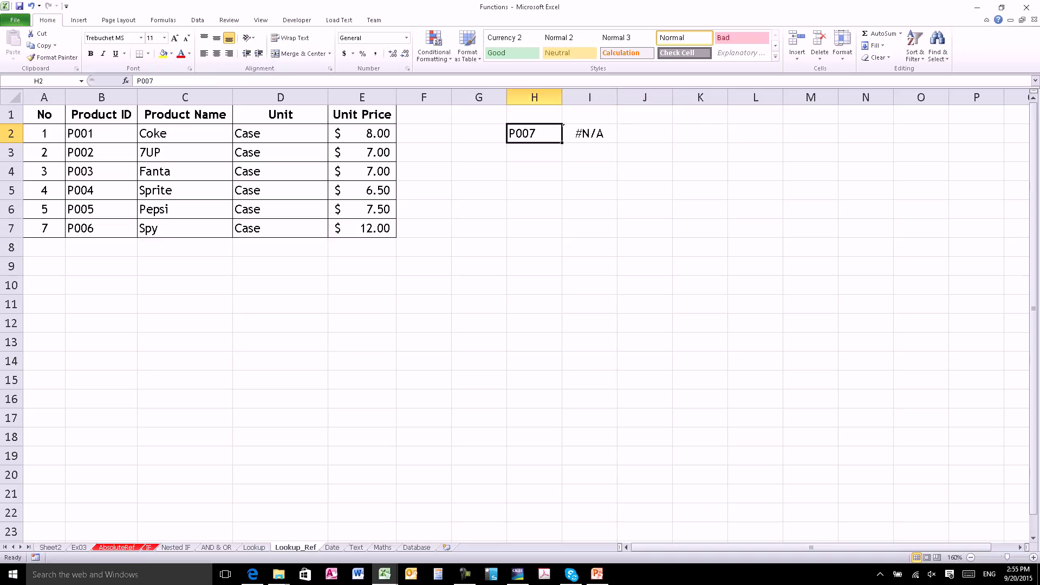
pyautogui.press('F2')
pyautogui.press('BackSpace')
pyautogui.write('6')
pyautogui.press('Return')
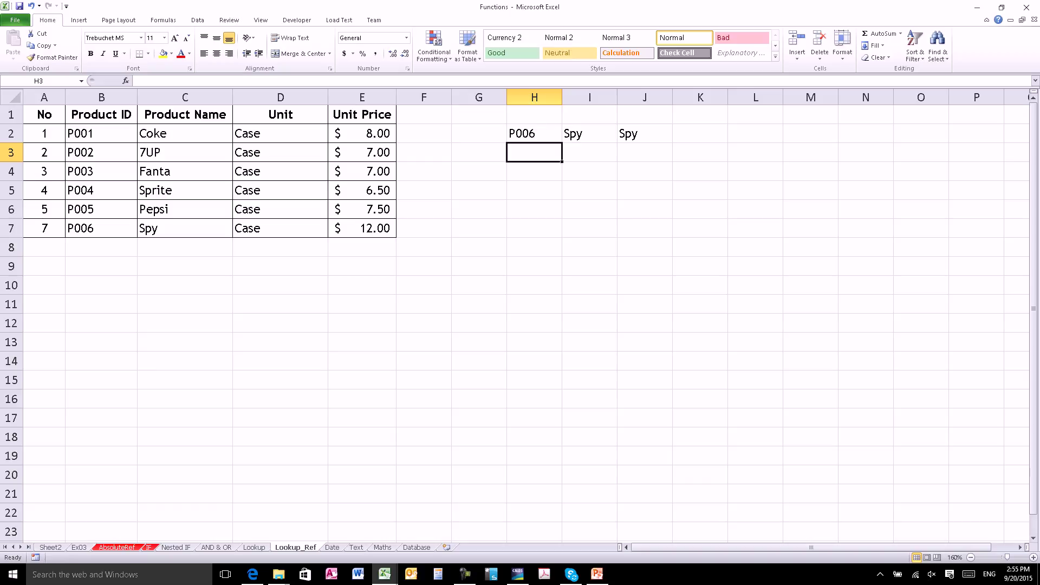
pyautogui.hotkey('ctrl', 'z')
pyautogui.press('Right')
pyautogui.press('Right')
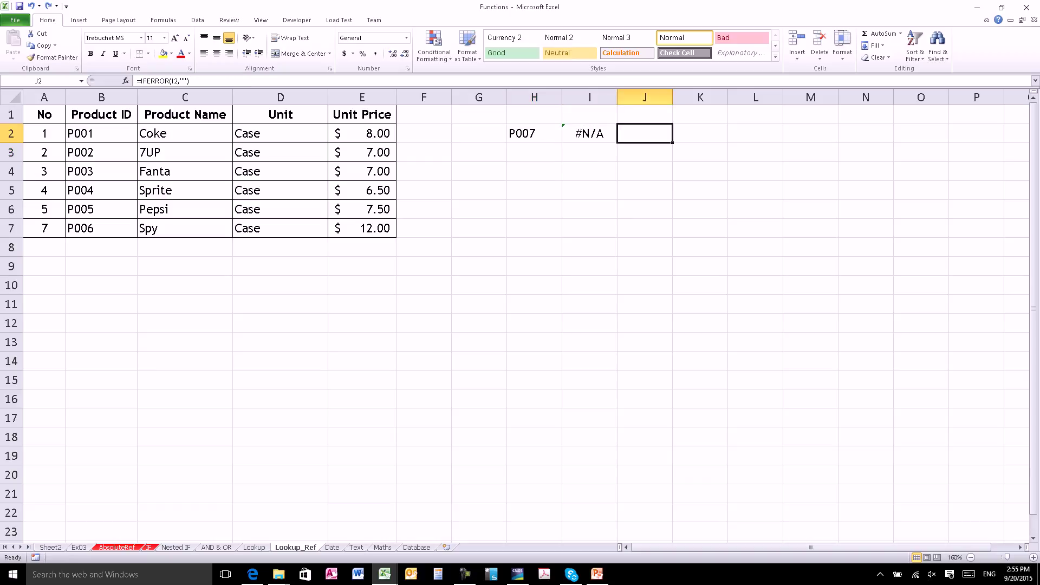
pyautogui.press('Right')
pyautogui.press('Left')
pyautogui.press('Down')
pyautogui.press('Left')
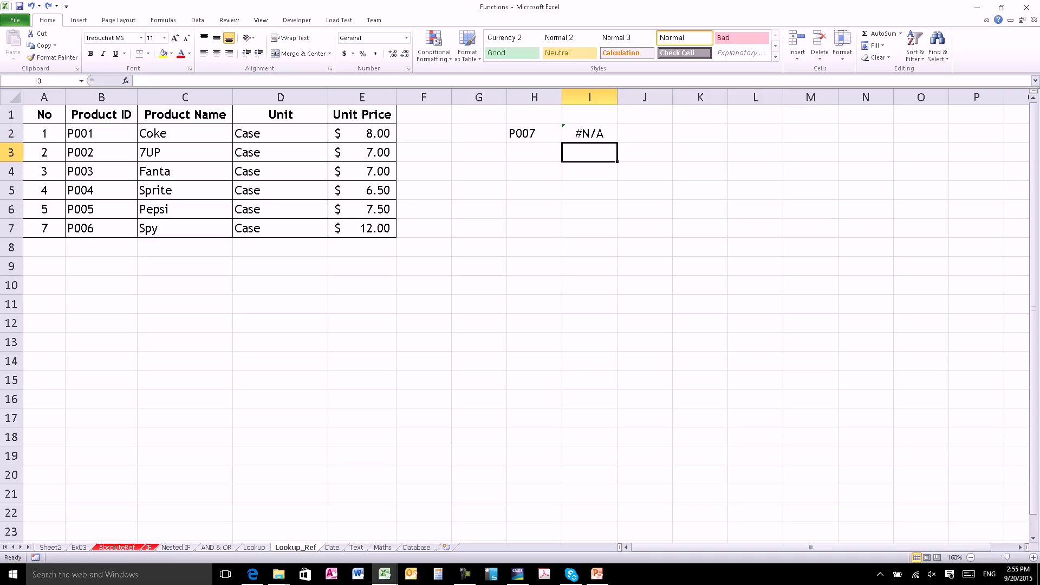
# - Enter =ISERROR(I2) and move it into K2, where it returns TRUE
pyautogui.write('=')
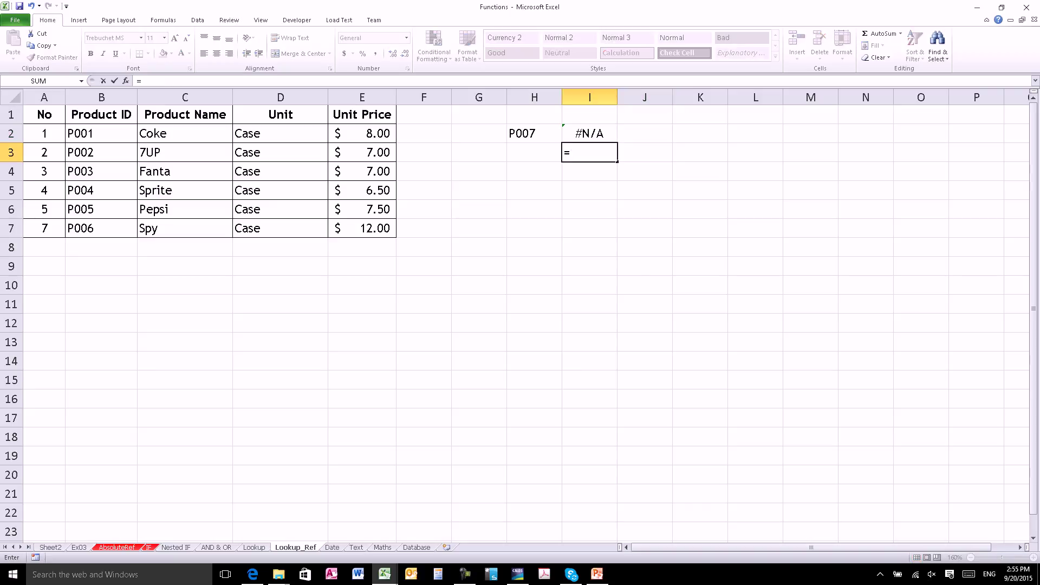
pyautogui.write('iser')
pyautogui.press('Down')
pyautogui.press('Tab')
pyautogui.press('Up')
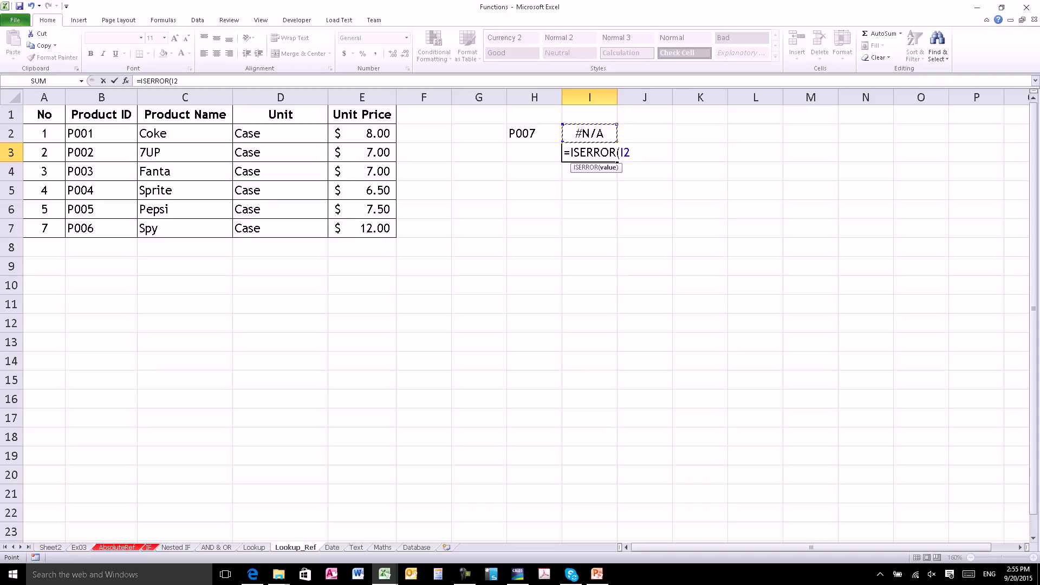
pyautogui.press('Return')
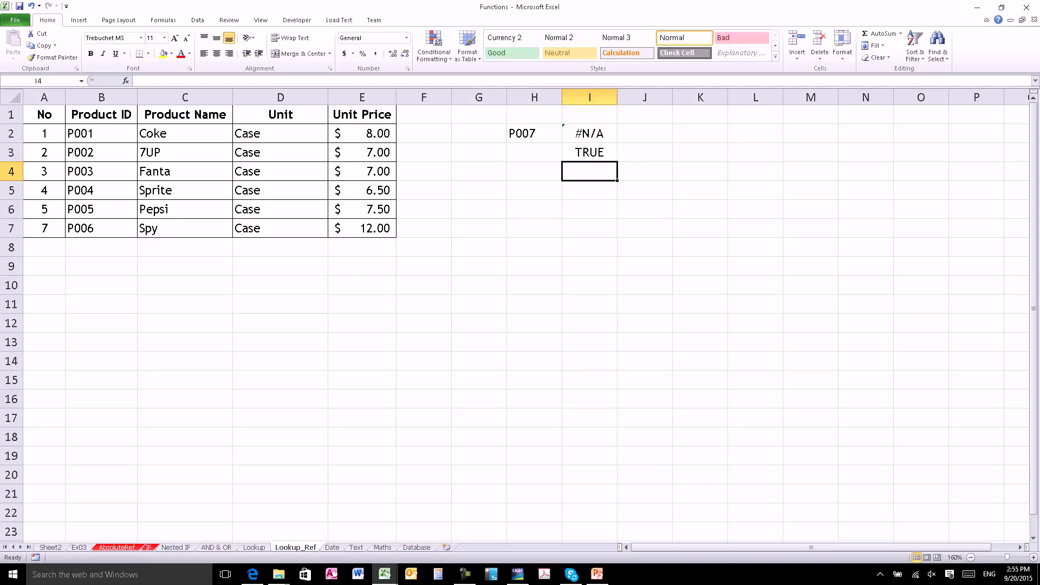
pyautogui.press('Up')
pyautogui.hotkey('ctrl', 'c')
pyautogui.press('Right')
pyautogui.press('Right')
pyautogui.press('Up')
pyautogui.press('Return')
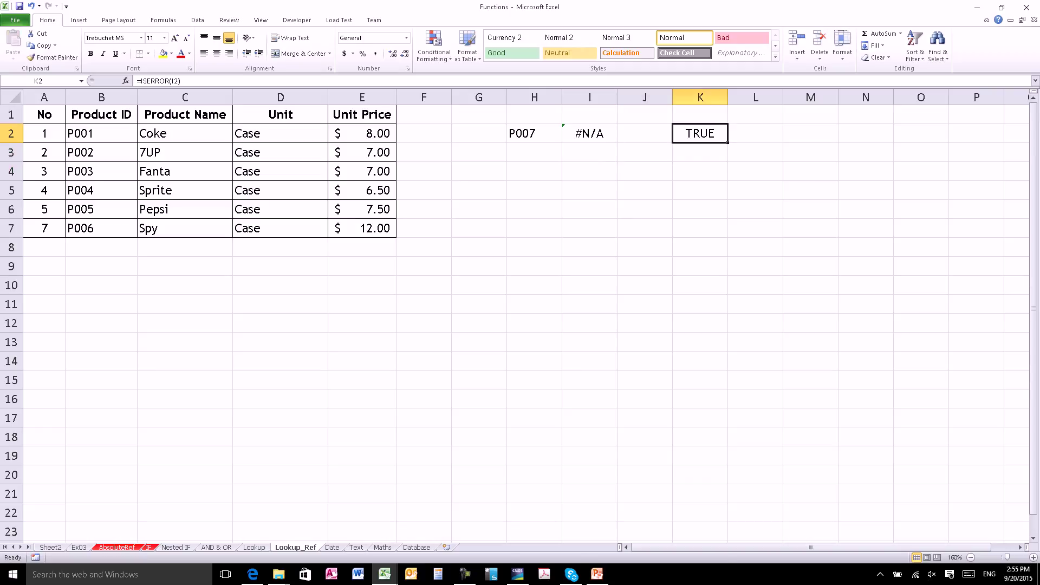
pyautogui.press('Right')
pyautogui.press('Left')
# - Add the column heading 'Iserror' in K1
pyautogui.click(699, 115)
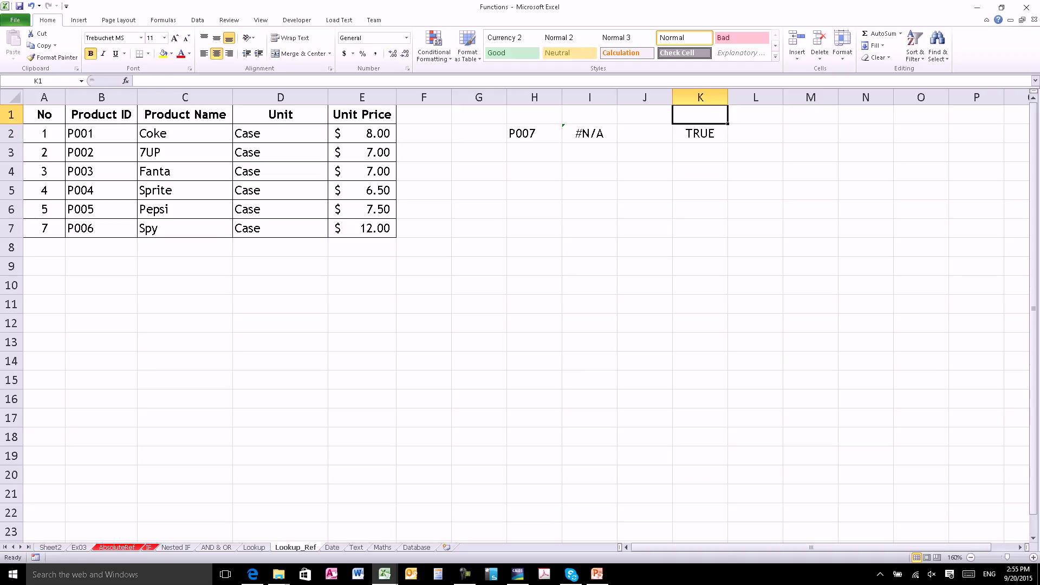
pyautogui.write('Iserror')
pyautogui.press('Return')
pyautogui.press('Right')
pyautogui.write('=')
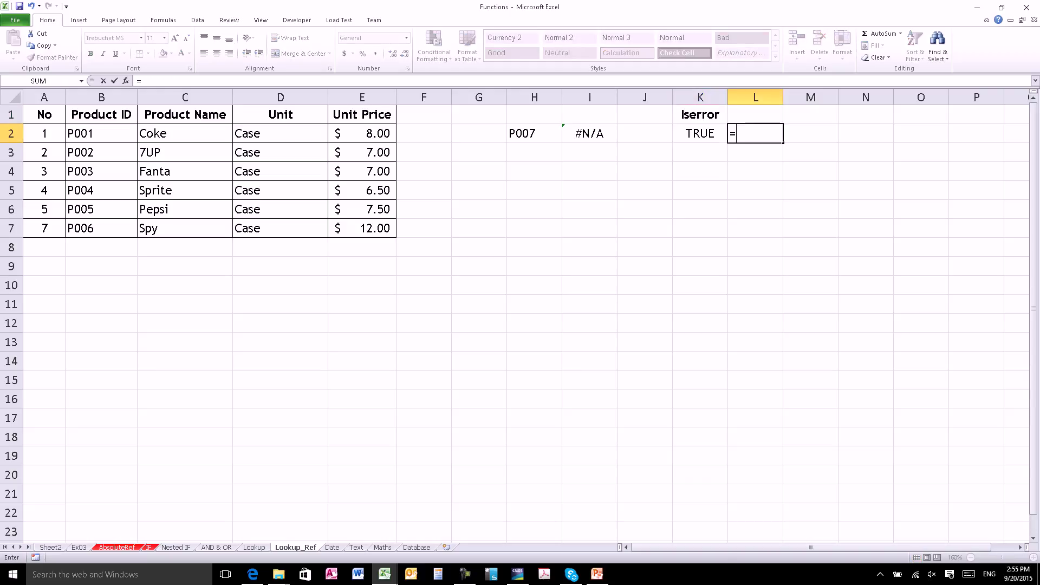
pyautogui.write('if(')
# - Enter =IF(K2,"",I2) in L2 to blank errors and otherwise show I2's product
pyautogui.press('Left')
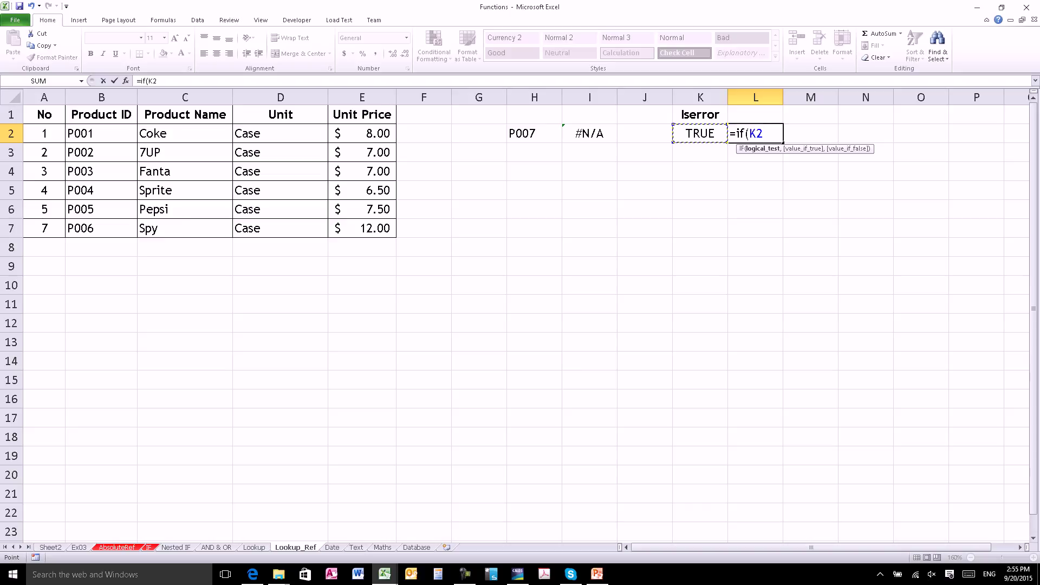
pyautogui.write(',')
pyautogui.write('"",')
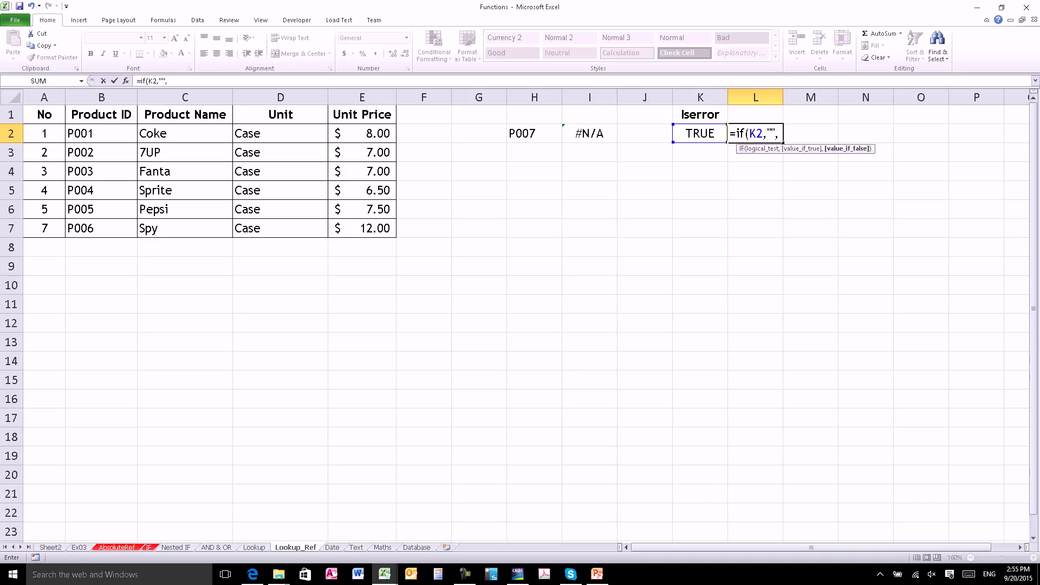
pyautogui.click(590, 133)
pyautogui.press('Return')
pyautogui.press('Up')
# - Change the product ID in H2 from P007 to P004 so the lookups return Sprite
pyautogui.press('Left')
pyautogui.press('Left')
pyautogui.press('Left')
pyautogui.press('Left')
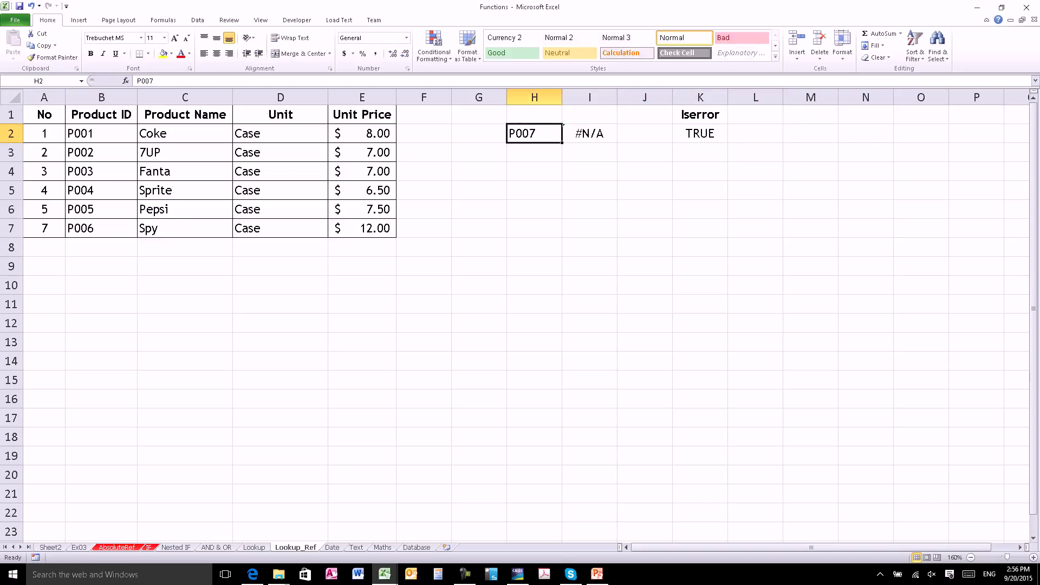
pyautogui.press('F2')
pyautogui.hotkey('shift', 'Left')
pyautogui.write('4')
pyautogui.press('Return')
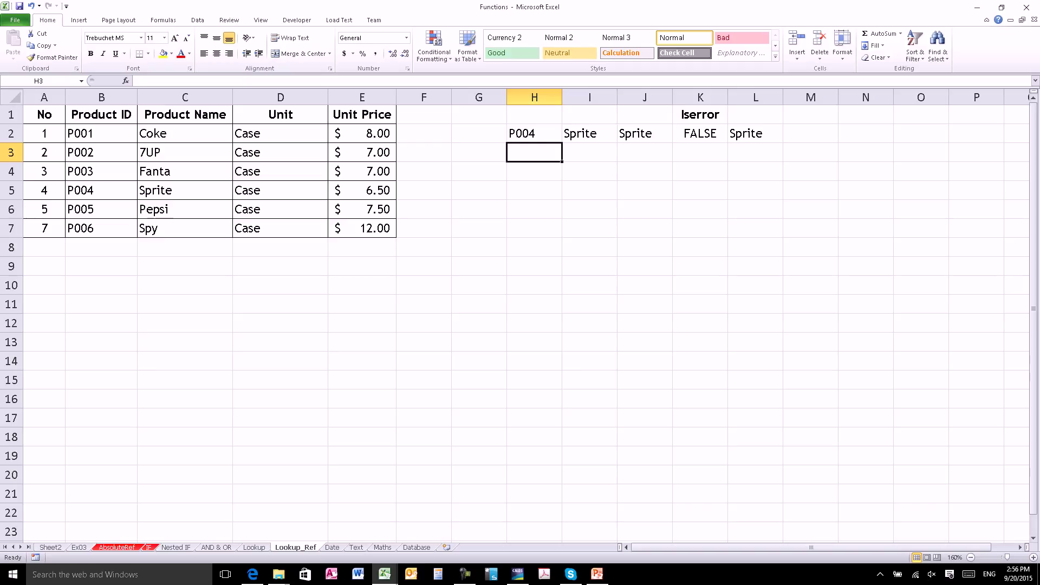
pyautogui.press('Up')
pyautogui.press('Right')
pyautogui.press('Right')
pyautogui.press('Right')
pyautogui.press('Right')
pyautogui.press('F2')
pyautogui.press('Escape')
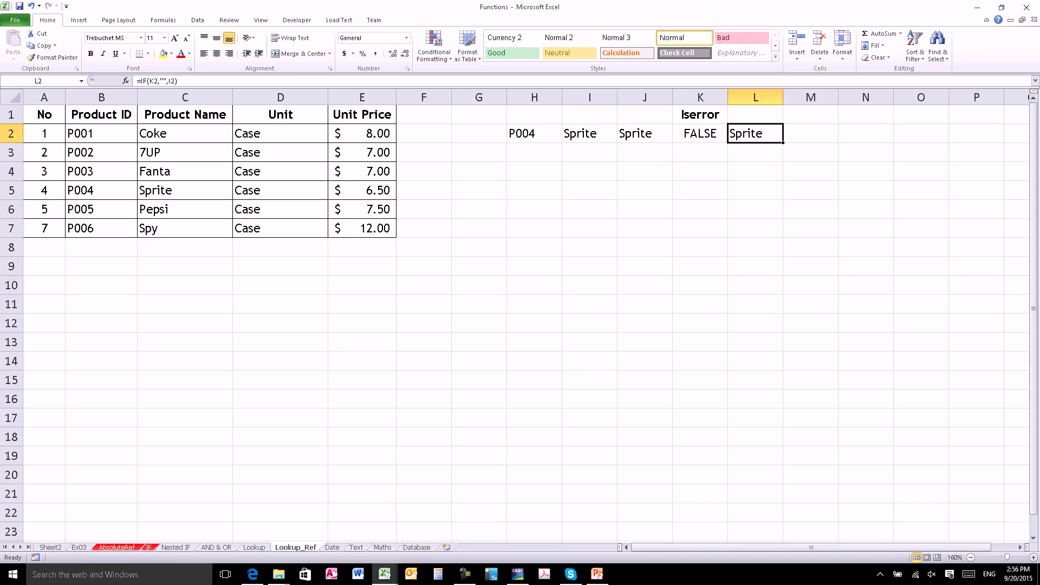
pyautogui.press('Left')
pyautogui.press('Left')
pyautogui.press('Left')
pyautogui.press('Left')
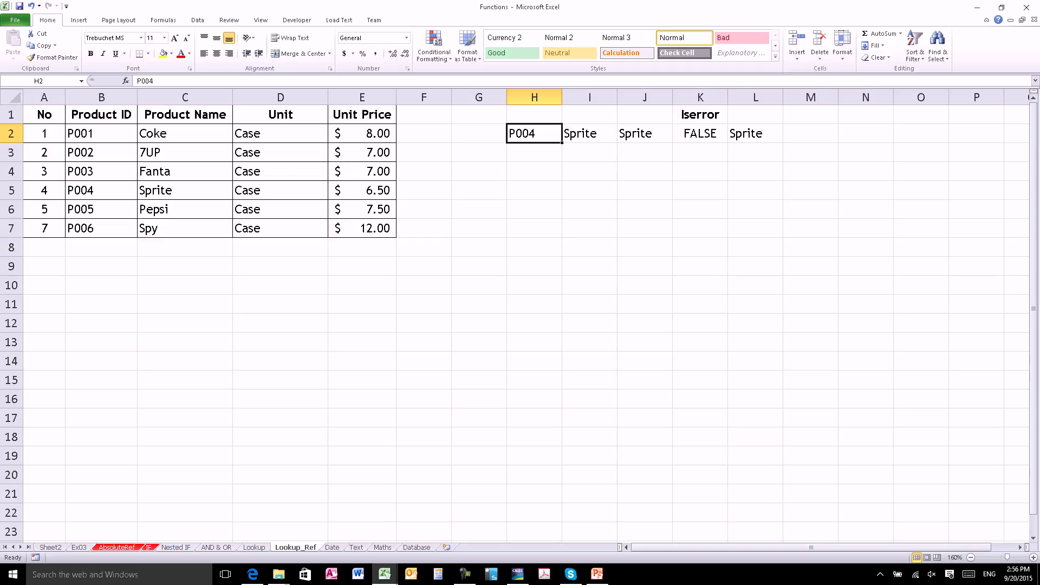
pyautogui.click(384, 574)
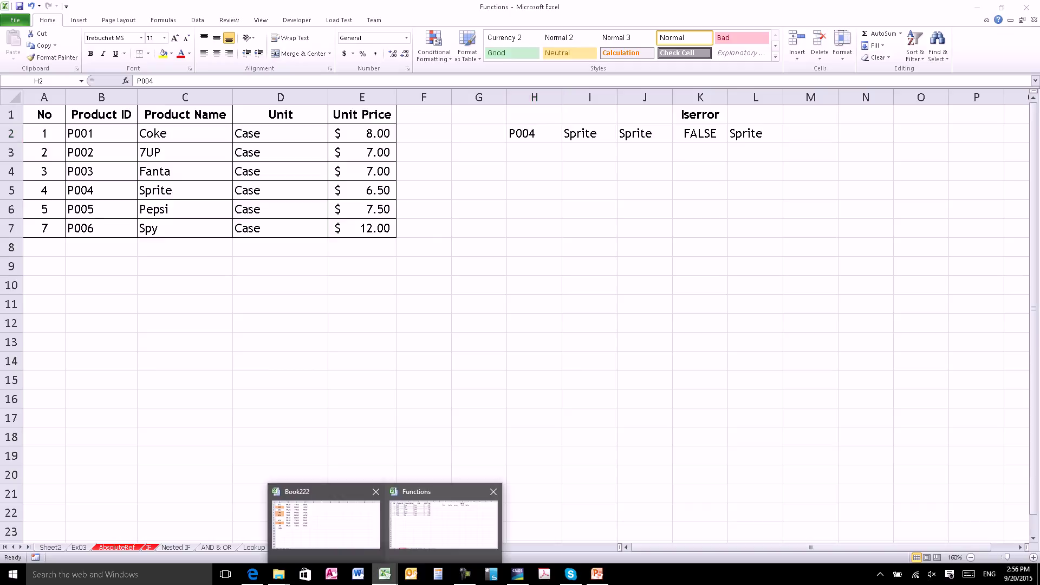
# - Switch to the Book222 workbook and go to cell A2 holding 399
pyautogui.click(325, 517)
pyautogui.press('Up')
pyautogui.press('Up')
pyautogui.press('Up')
pyautogui.press('Up')
pyautogui.press('Left')
pyautogui.press('Left')
pyautogui.press('Left')
pyautogui.press('Down')
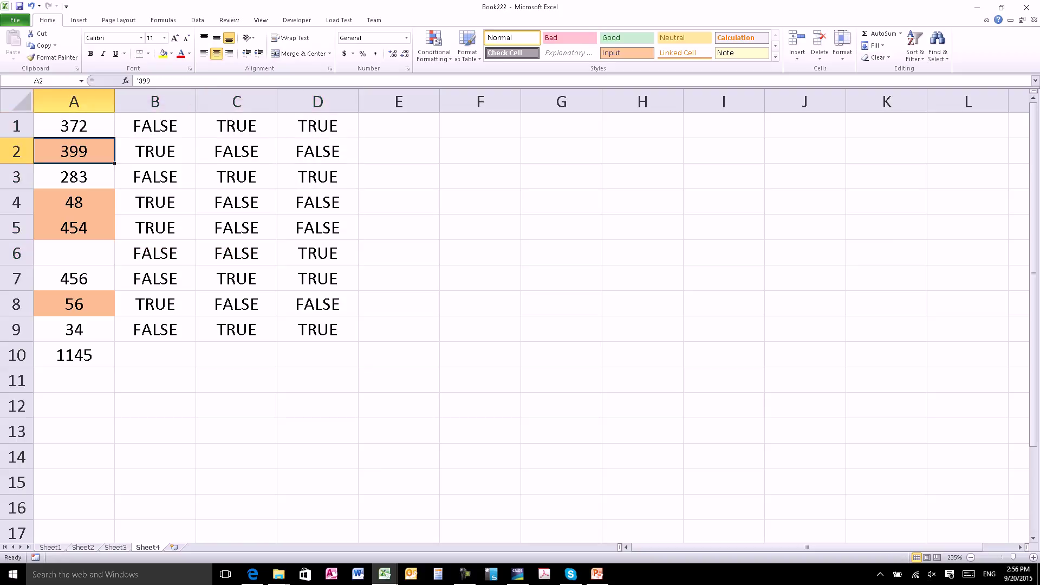
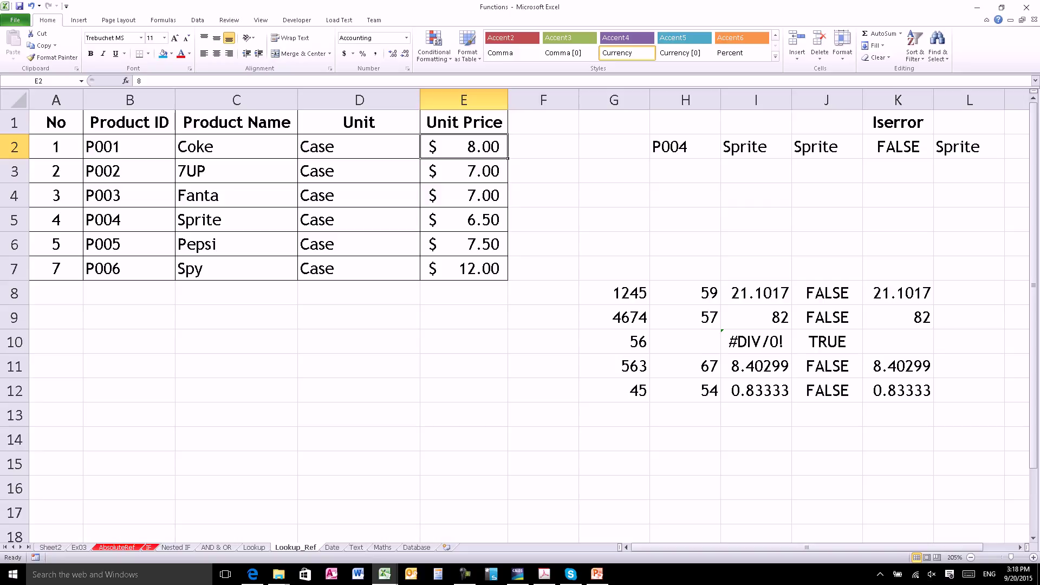
# - Switch from the Functions workbook to Book222 and move the active cell around column C on Sheet4
pyautogui.click(384, 574)
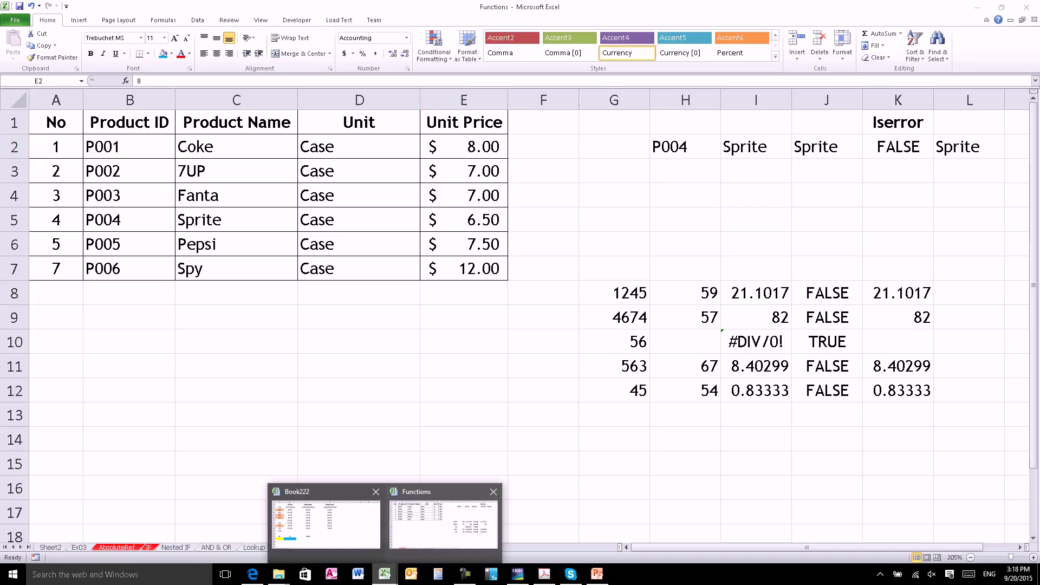
pyautogui.click(326, 515)
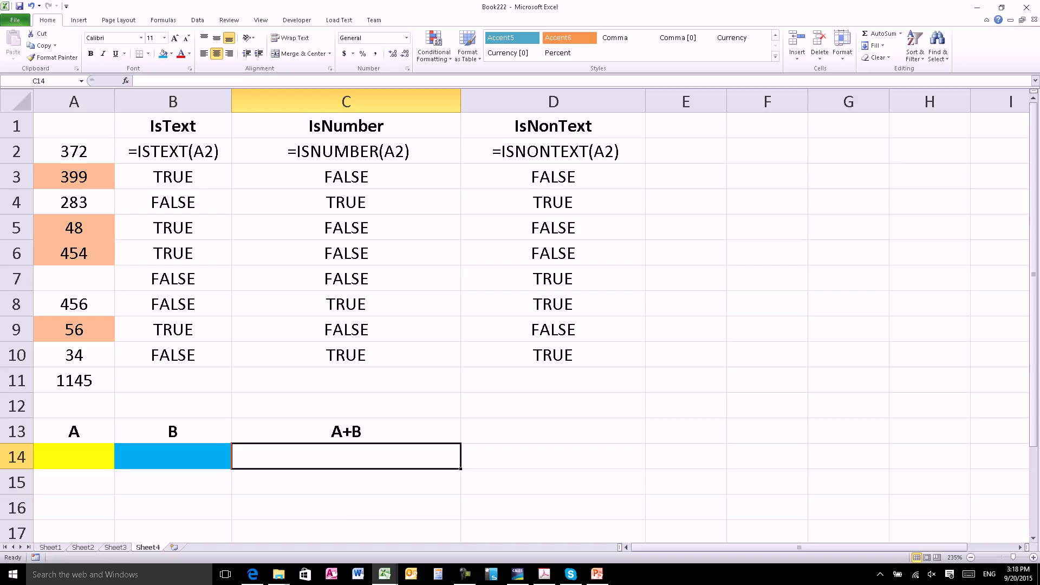
pyautogui.press('Up')
pyautogui.press('Up')
pyautogui.press('Down')
pyautogui.press('Down')
pyautogui.press('Down')
pyautogui.press('Up')
pyautogui.click(346, 431)
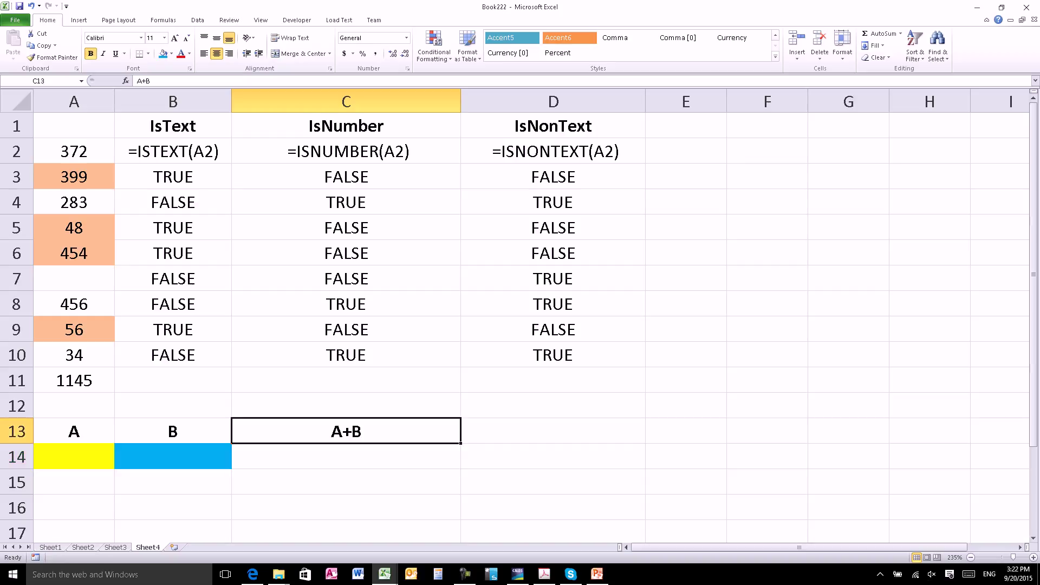
# - Move from C14 up to the column C headings and back down to C14 under A+B
pyautogui.click(347, 456)
pyautogui.press('Up')
pyautogui.press('Up')
pyautogui.press('Up')
pyautogui.press('Up')
pyautogui.press('Left')
pyautogui.press('Right')
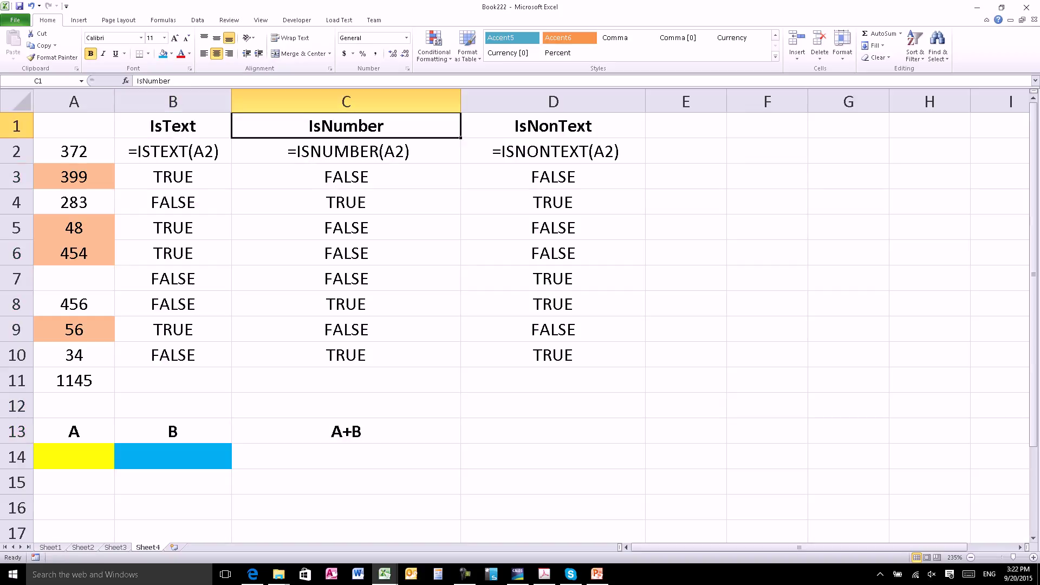
pyautogui.press('Down')
pyautogui.press('Down')
pyautogui.press('Down')
pyautogui.press('Down')
pyautogui.press('Down')
pyautogui.press('Down')
pyautogui.press('Down')
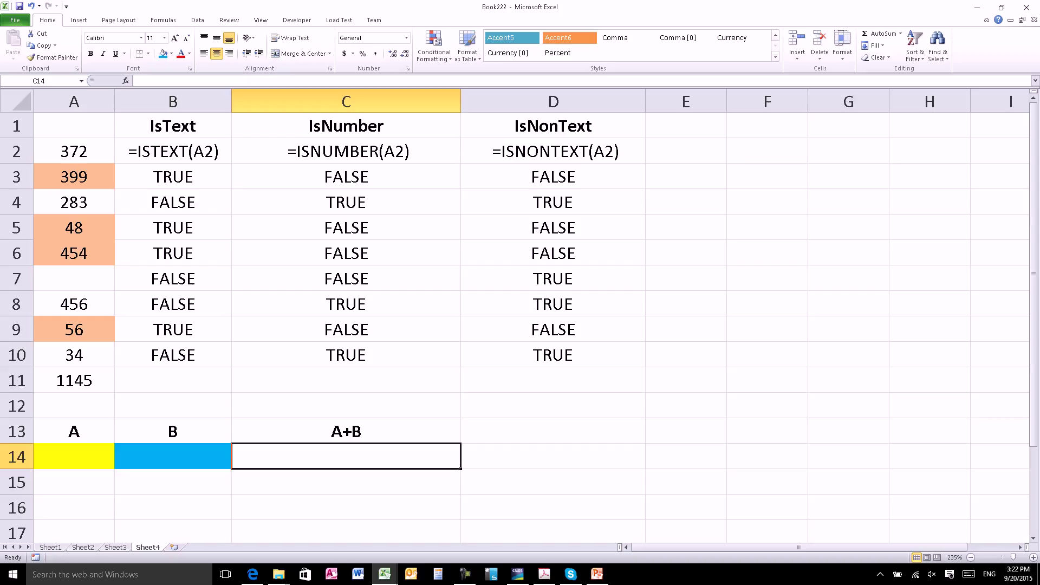
pyautogui.press('Left')
pyautogui.press('Left')
pyautogui.press('Right')
pyautogui.press('Right')
# - Enter the formula =A14+B14 in C14
pyautogui.write('=')
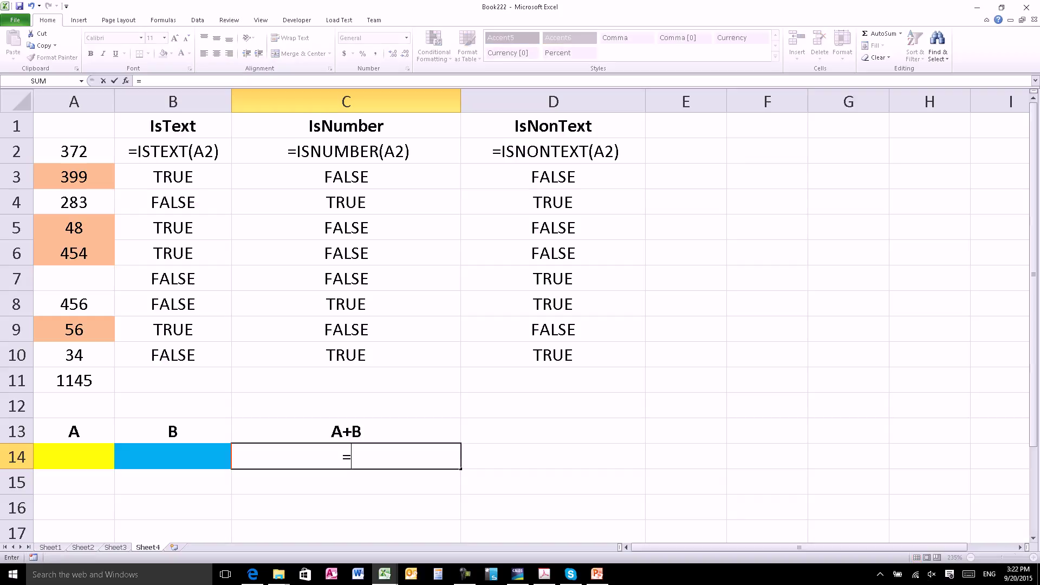
pyautogui.press('Left')
pyautogui.press('Left')
pyautogui.write('+')
pyautogui.press('Left')
pyautogui.press('Left')
pyautogui.press('Right')
pyautogui.press('Return')
pyautogui.press('Left')
pyautogui.press('Left')
# - Test the sum with 36 in A14 and 14 in B14, then text aa in A14
pyautogui.press('Up')
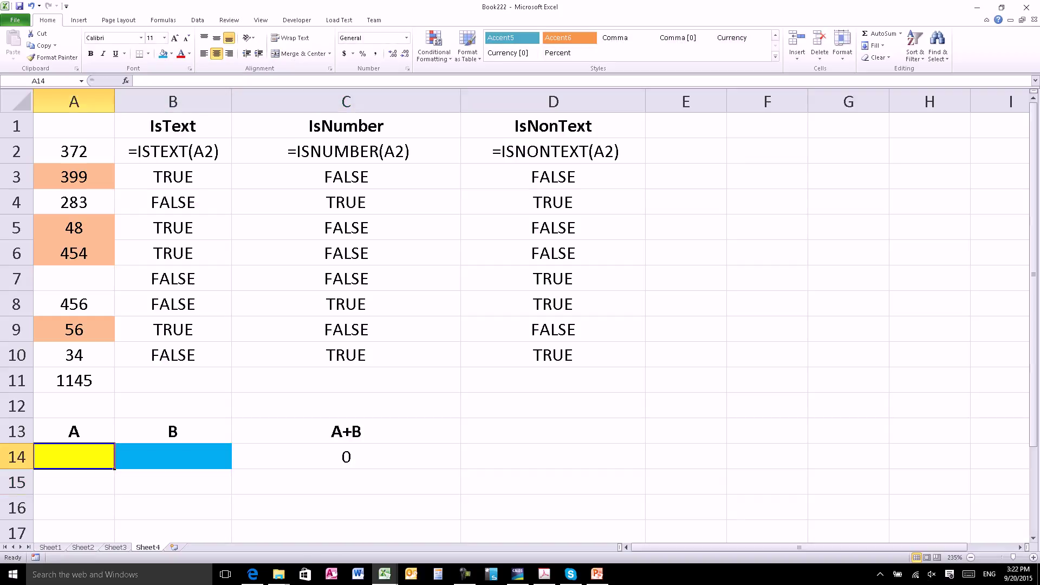
pyautogui.write('36')
pyautogui.press('Tab')
pyautogui.write('14')
pyautogui.press('Return')
pyautogui.press('Up')
pyautogui.write('aa')
pyautogui.press('Return')
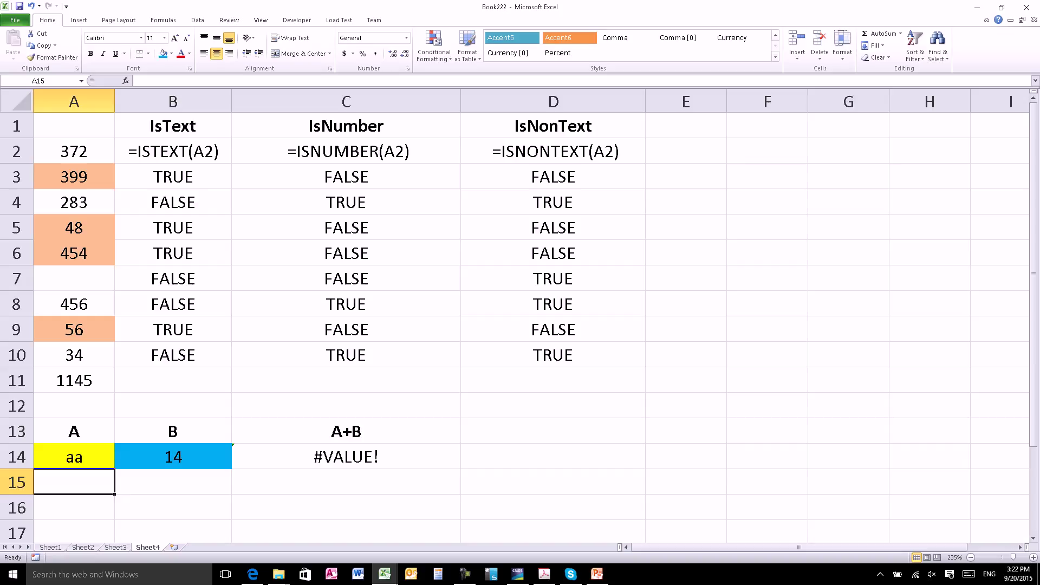
# - Change A14 to 1o so C14 shows #VALUE!, then check C14's formula
pyautogui.press('Right')
pyautogui.press('Up')
pyautogui.press('Left')
pyautogui.write('1')
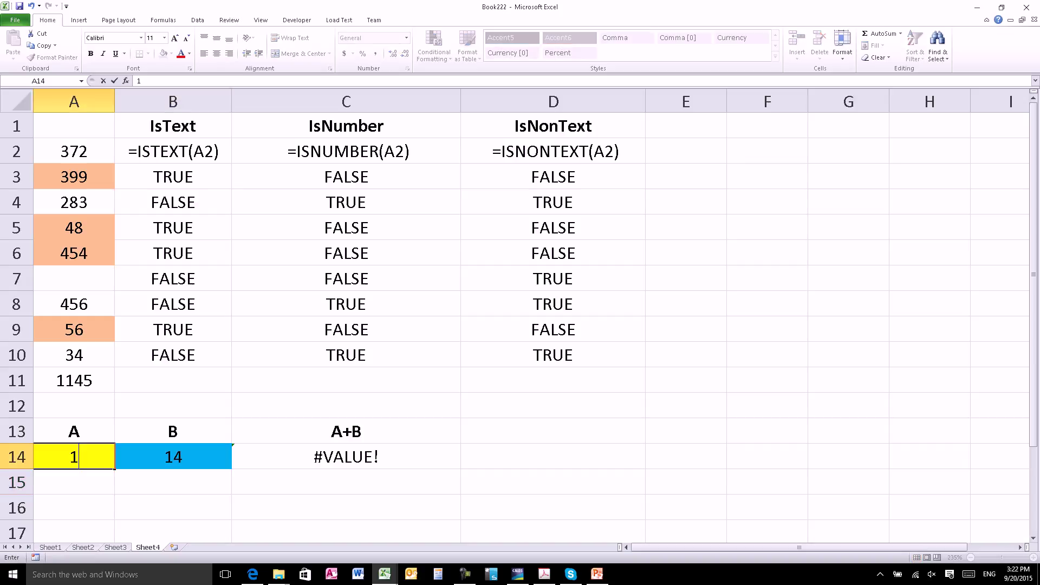
pyautogui.write('o')
pyautogui.press('Return')
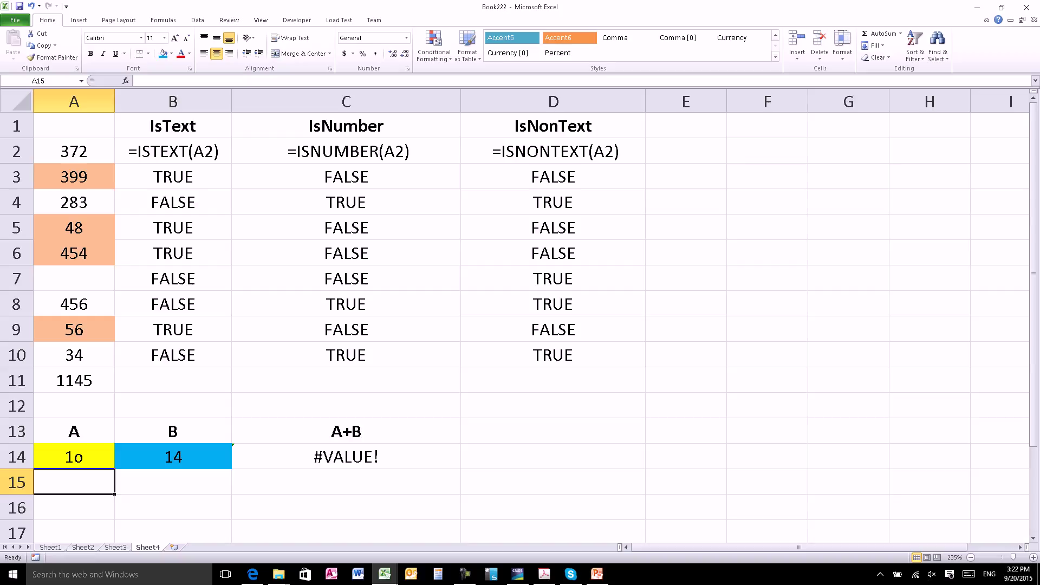
pyautogui.click(74, 457)
pyautogui.click(347, 457)
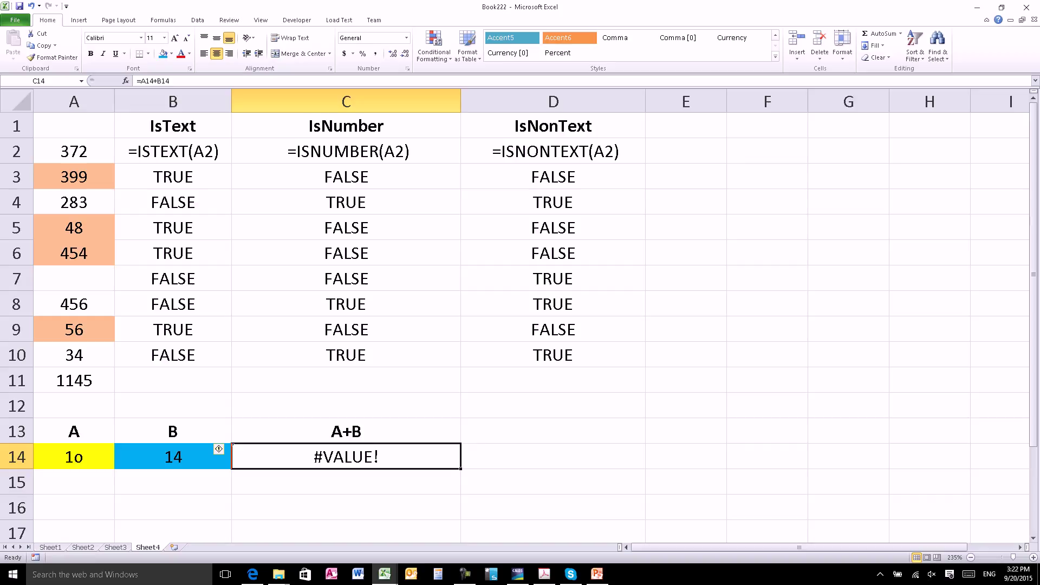
# - Change B14 to 14a and A14 to 10, then check C14's result
pyautogui.click(173, 456)
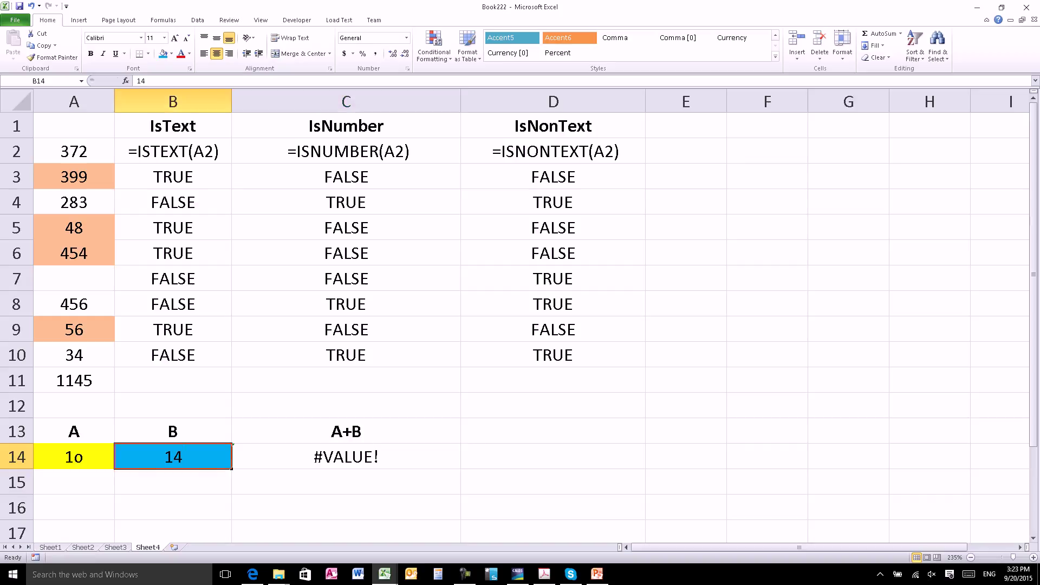
pyautogui.write('14a')
pyautogui.press('Return')
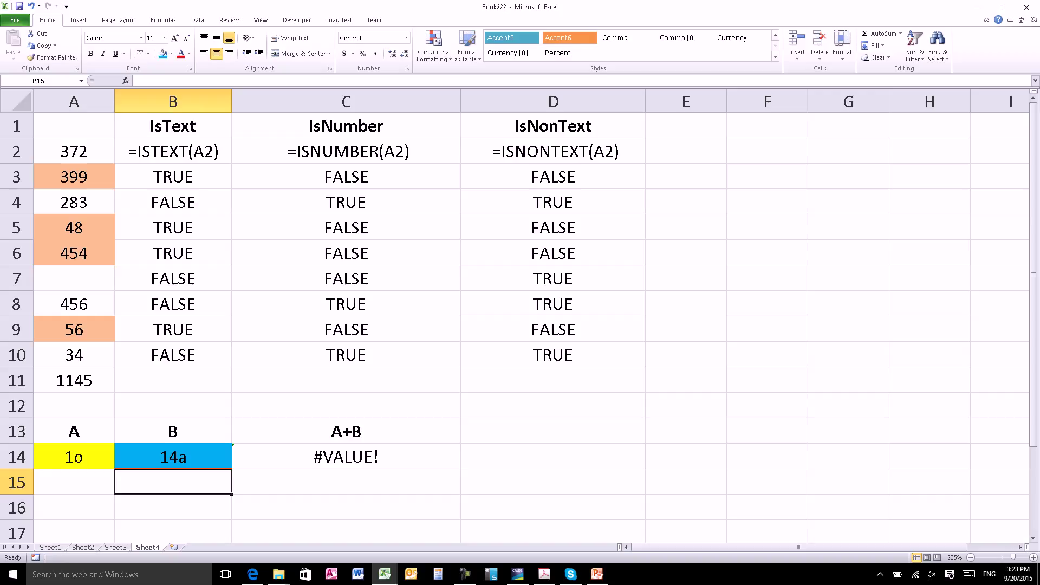
pyautogui.click(74, 456)
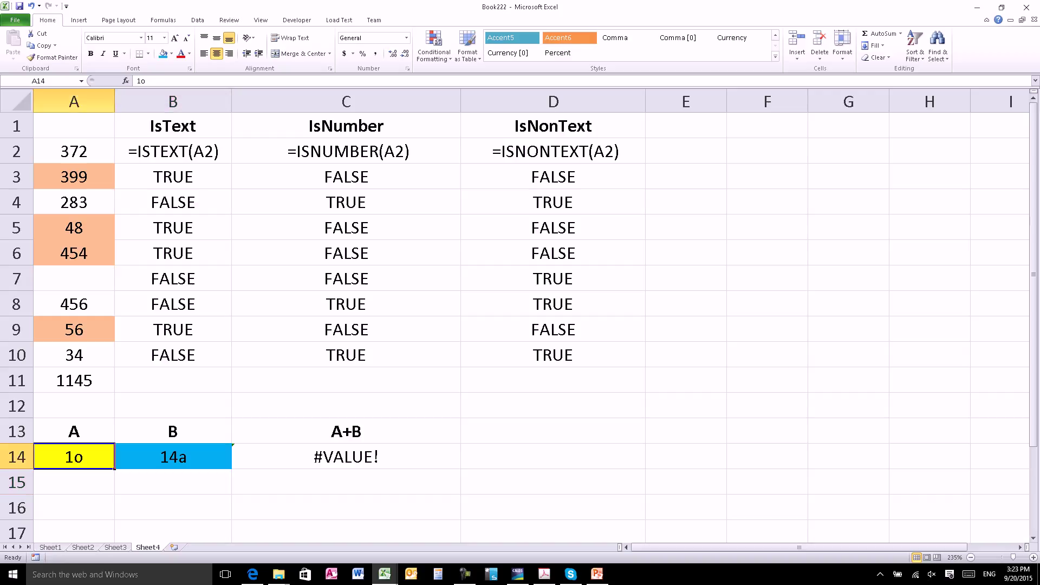
pyautogui.write('10')
pyautogui.press('Tab')
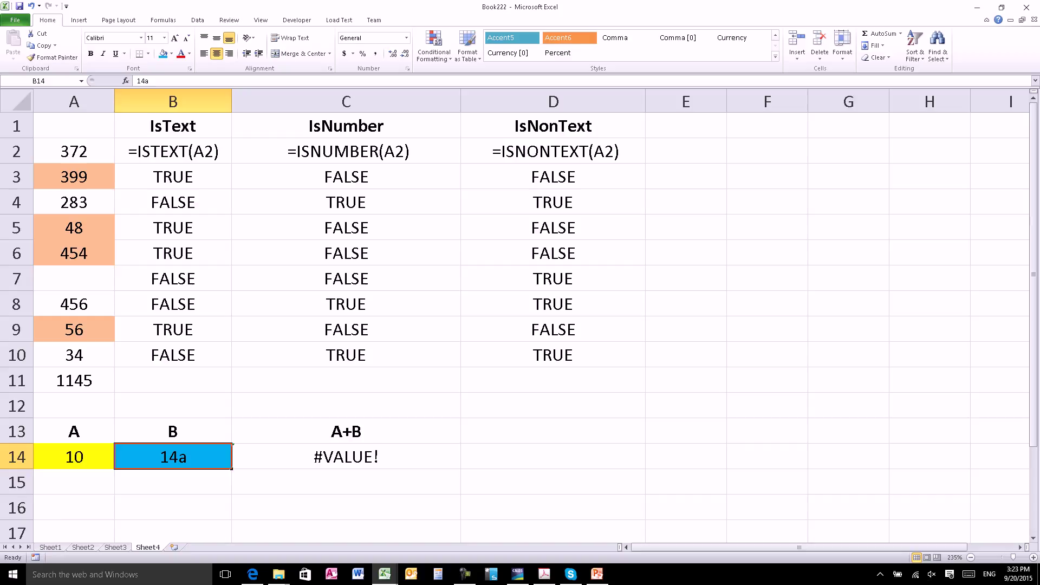
pyautogui.click(346, 457)
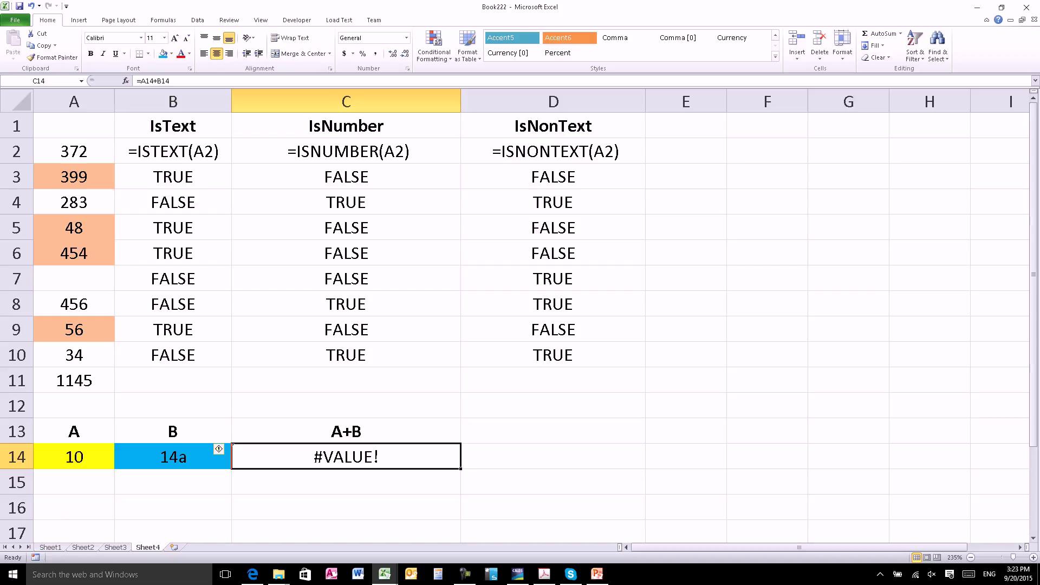
# - Clear A14, B14 and the A+B formula in C14, then begin typing =if( in C14
pyautogui.write('=')
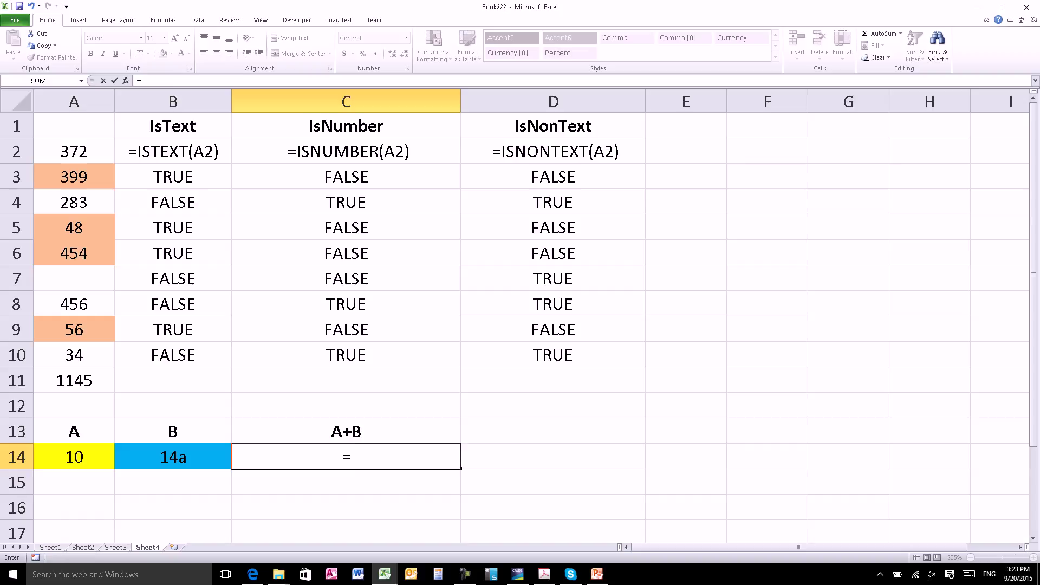
pyautogui.press('Escape')
pyautogui.press('Left')
pyautogui.hotkey('shift', 'Left')
pyautogui.press('Delete')
pyautogui.press('Right')
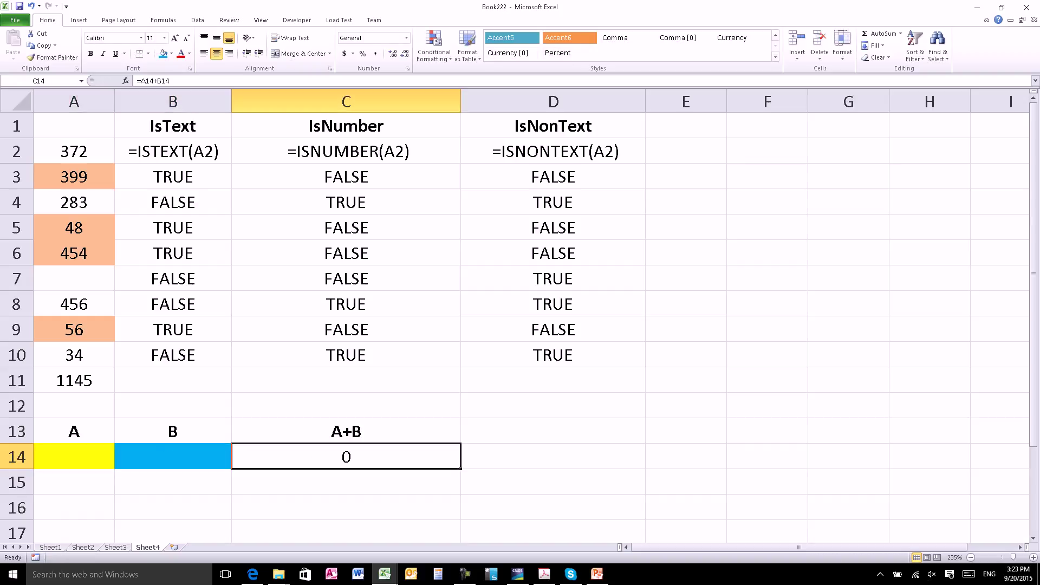
pyautogui.press('Delete')
pyautogui.write('=')
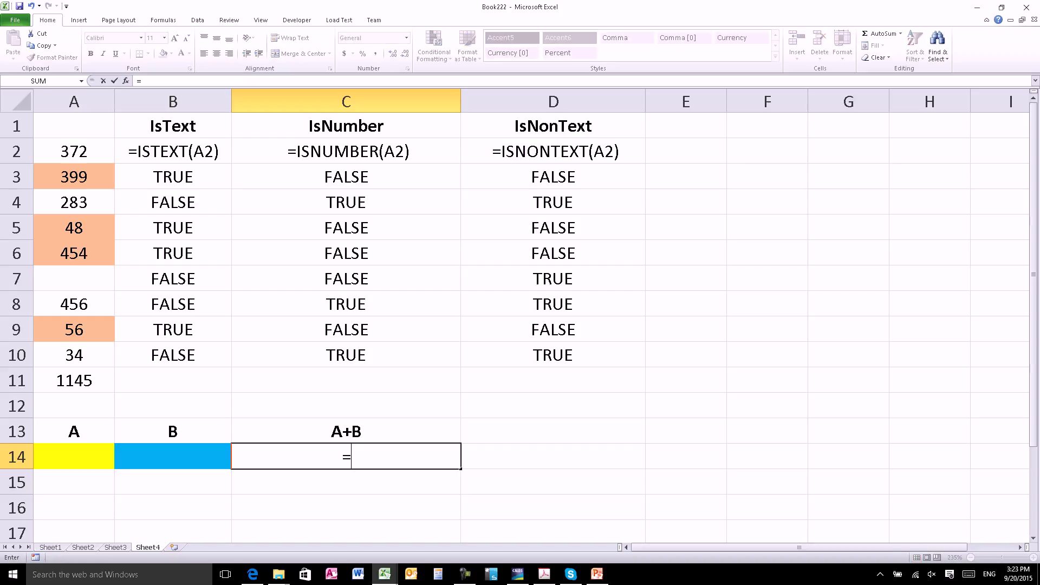
pyautogui.write('if(')
# - Add the first condition A14="" returning "Pls input A", opening a second if(
pyautogui.click(74, 456)
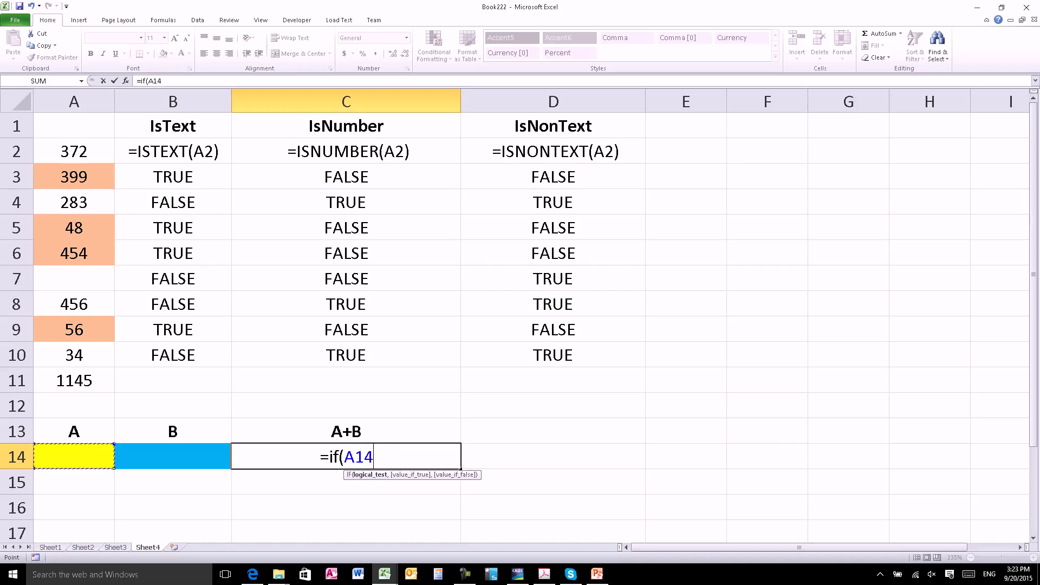
pyautogui.write('="","')
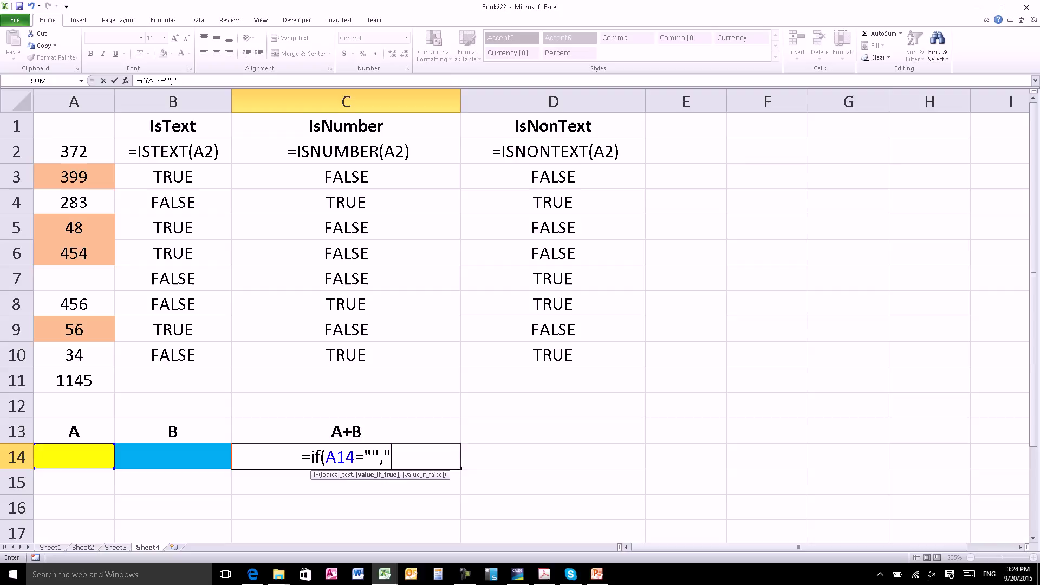
pyautogui.write('Pls input A"')
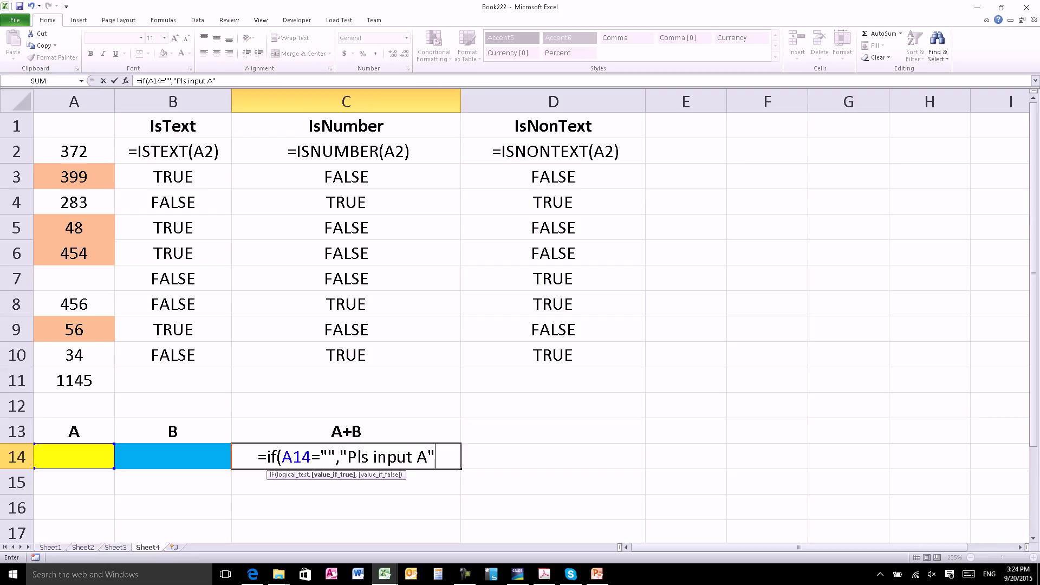
pyautogui.write(',if(')
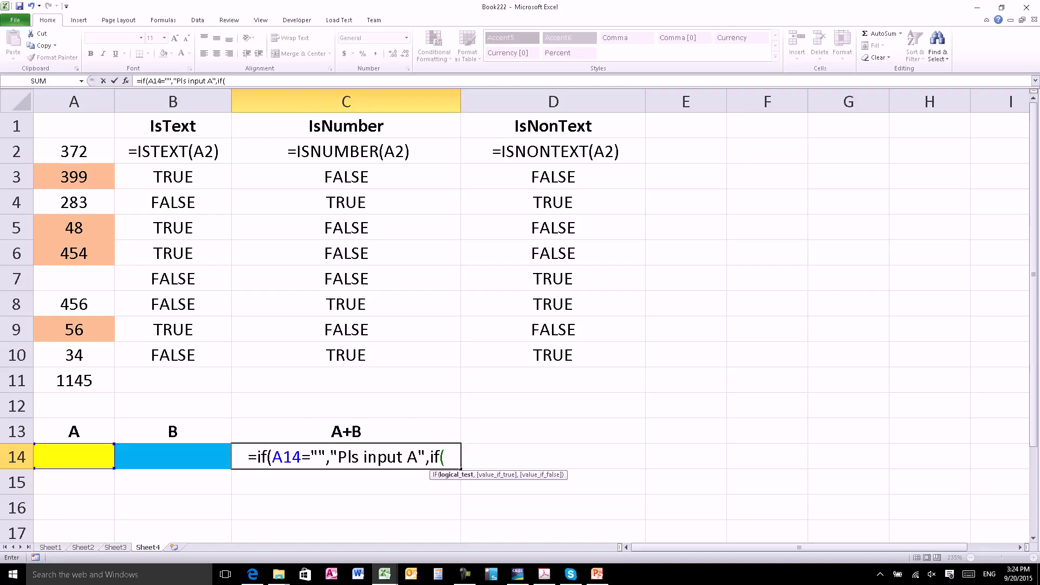
# - Add ISTEXT(A14)=true returning "Invalid A", then open a third if(
pyautogui.write('ist')
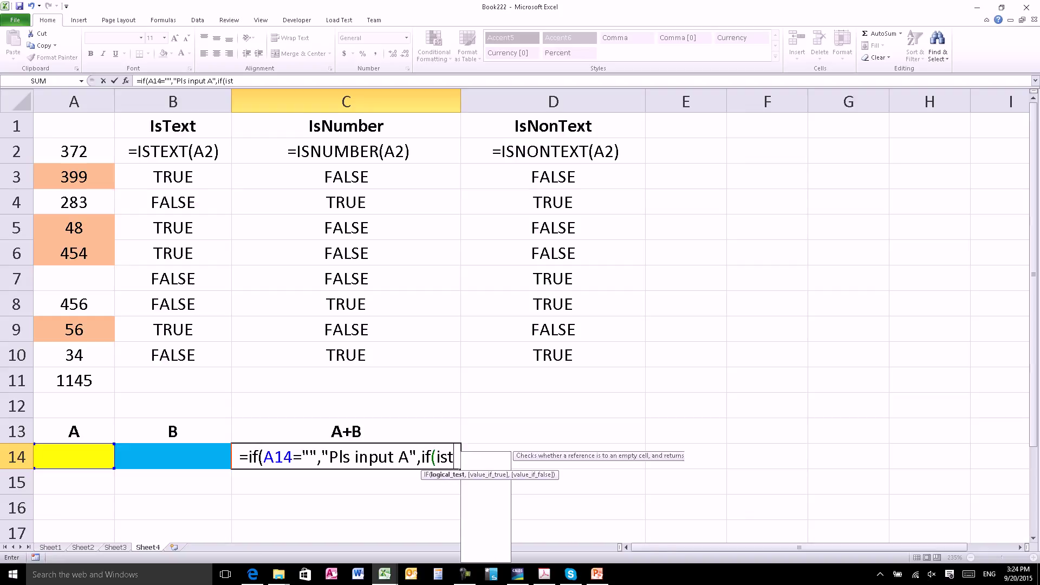
pyautogui.write('ex')
pyautogui.press('Tab')
pyautogui.press('Left')
pyautogui.press('Left')
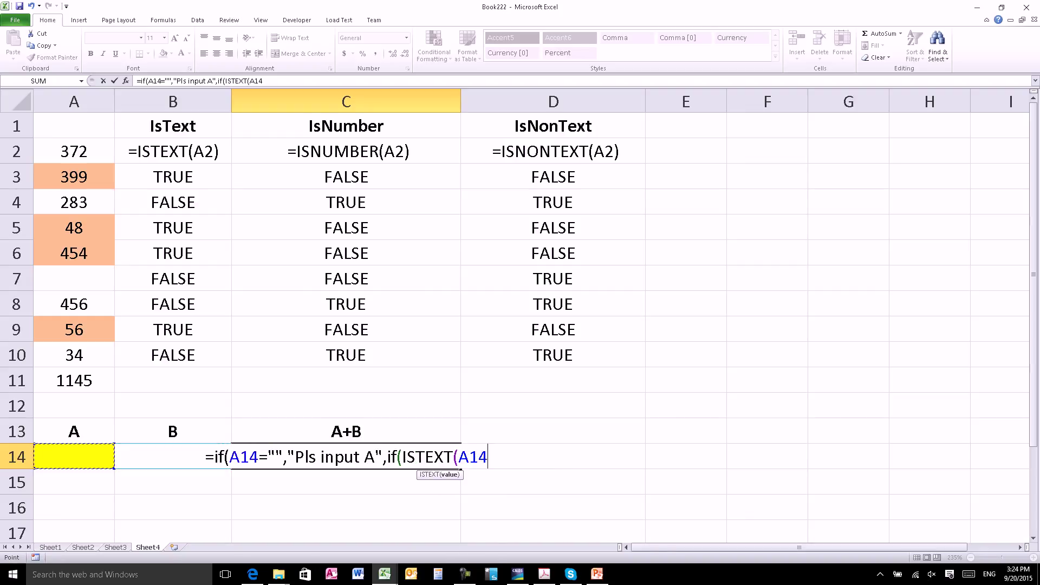
pyautogui.write(')')
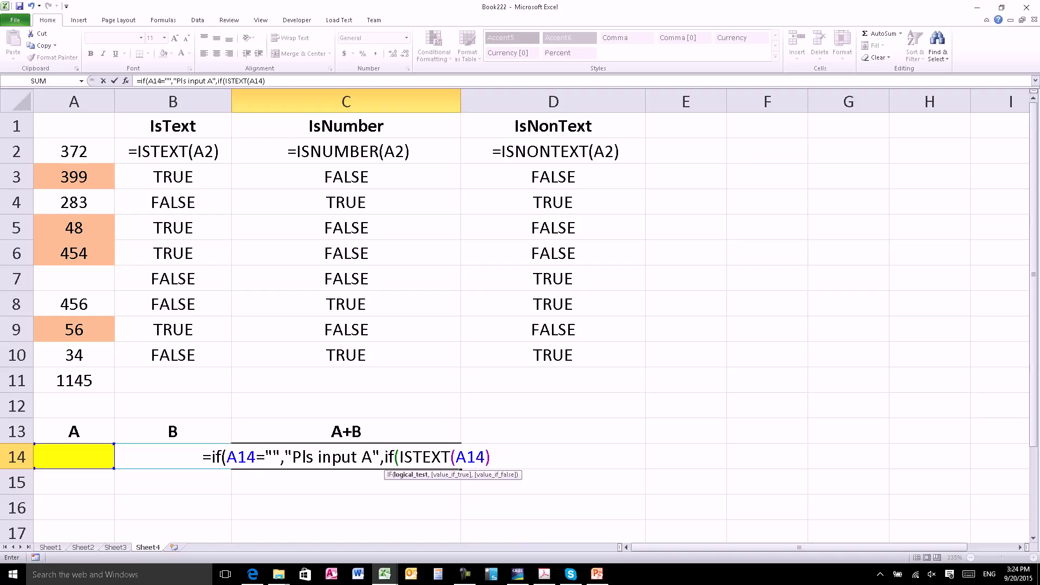
pyautogui.write(',')
pyautogui.press('BackSpace')
pyautogui.write('=true,')
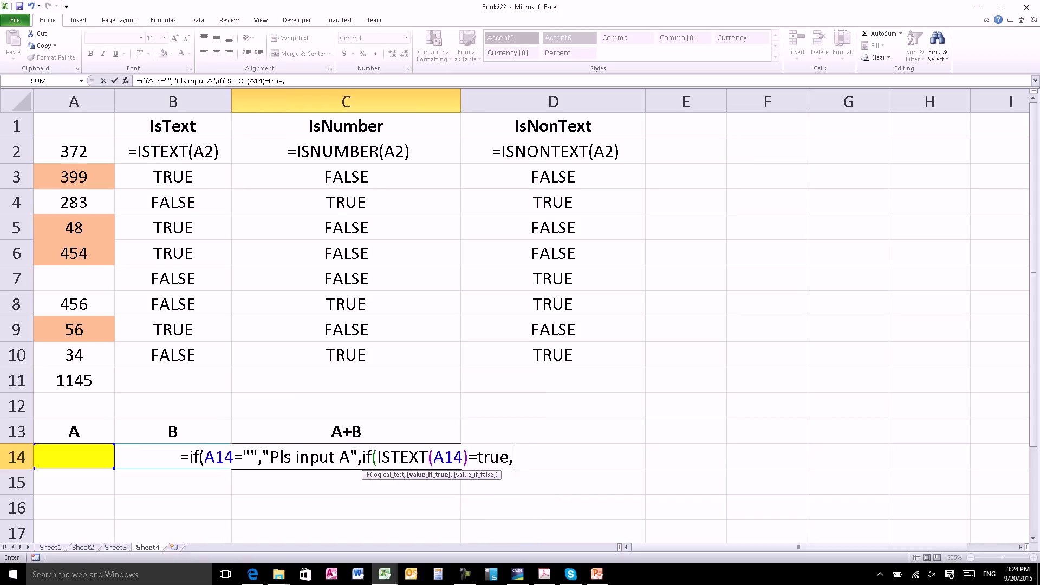
pyautogui.write('"Invalid ')
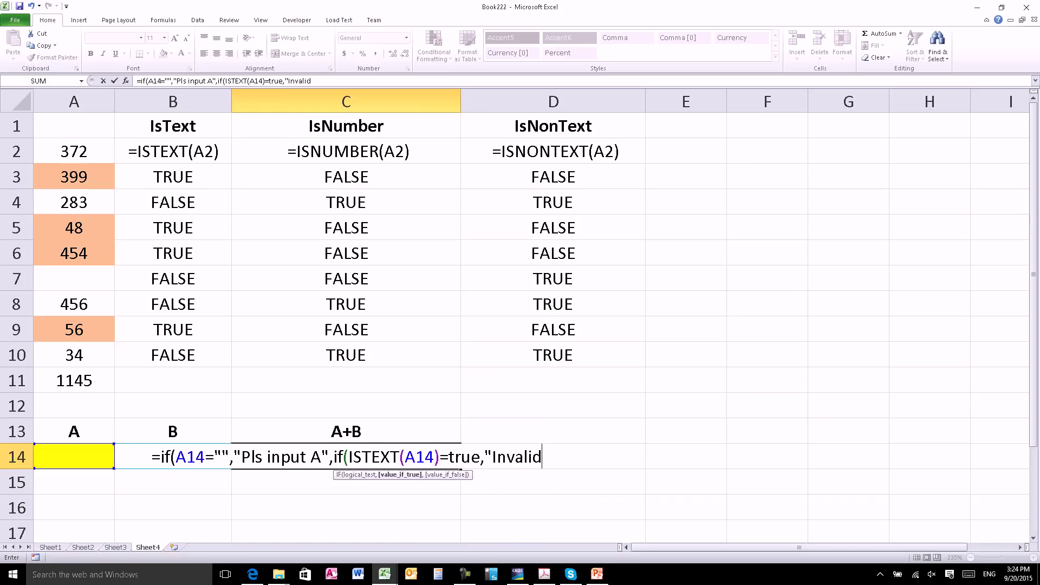
pyautogui.write('A"')
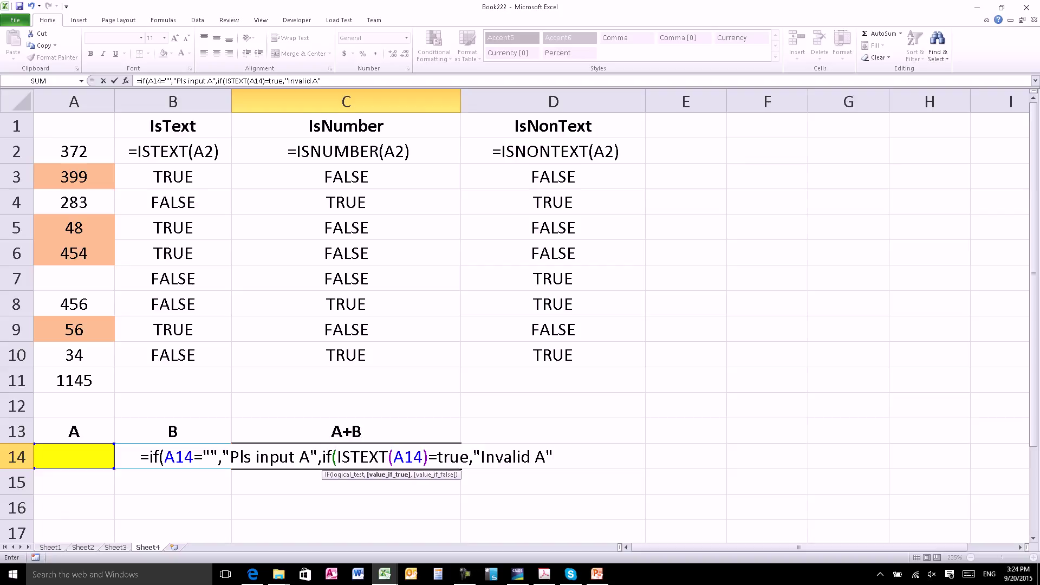
pyautogui.moveTo(547, 457); pyautogui.dragTo(545, 457)
pyautogui.press('Right')
pyautogui.write(',if(')
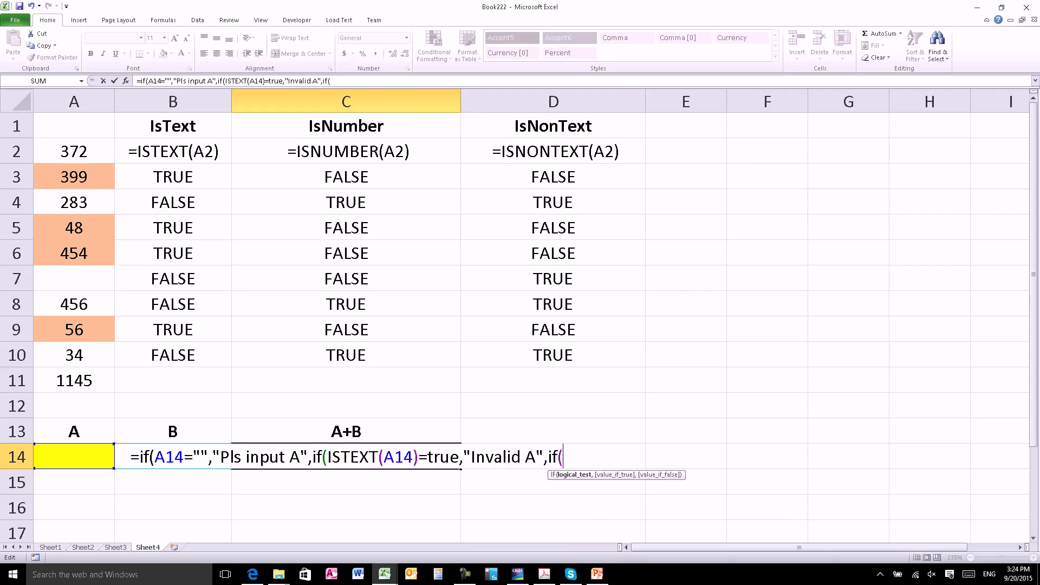
pyautogui.press('Down')
pyautogui.press('Down')
# - Add the condition B14="" returning "Pls input B", opening another if(ISTEXT
pyautogui.press('Up')
pyautogui.press('Up')
pyautogui.press('Left')
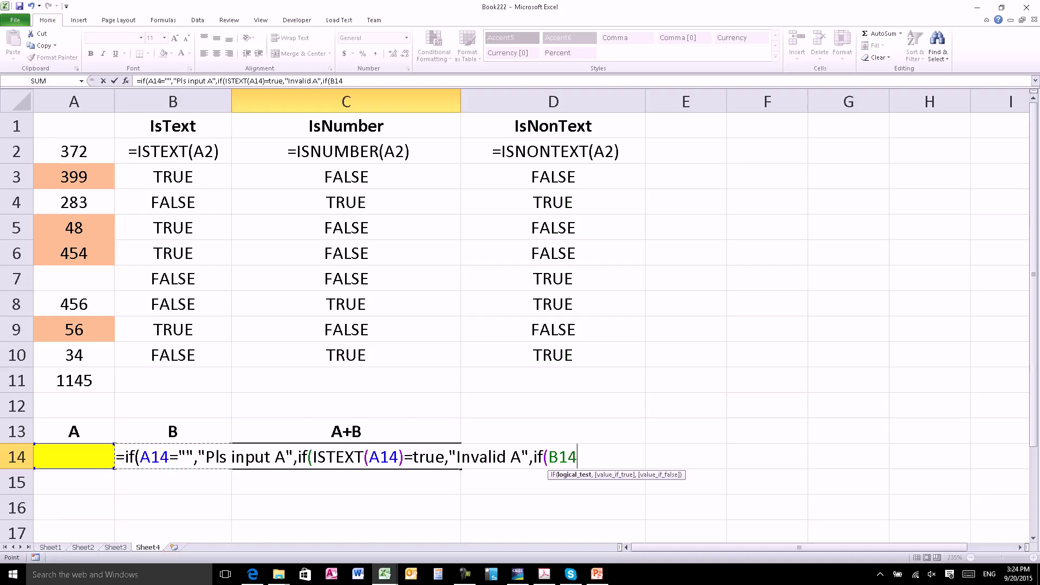
pyautogui.write('=""')
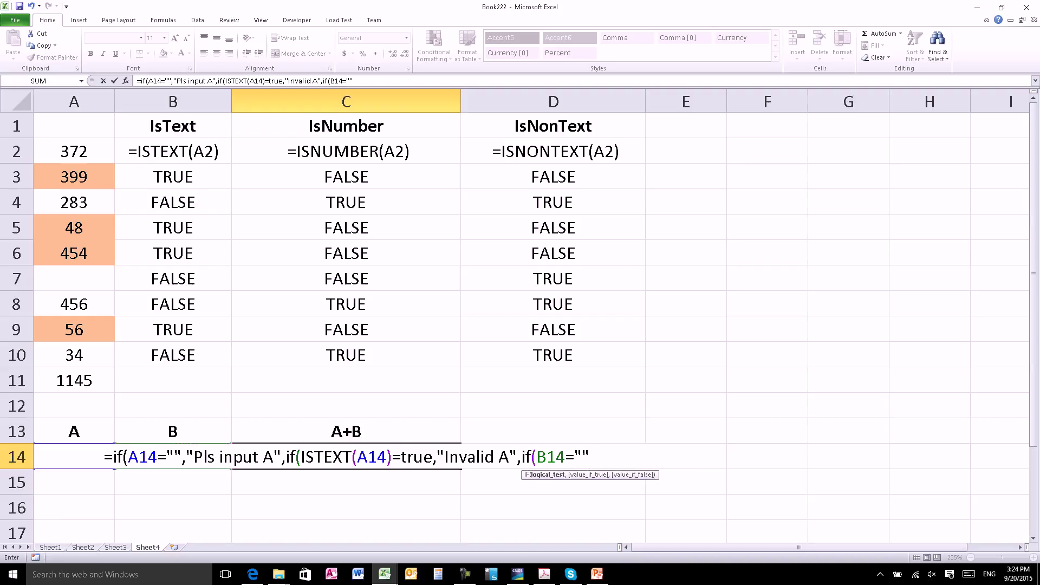
pyautogui.write(',"Pls input B"')
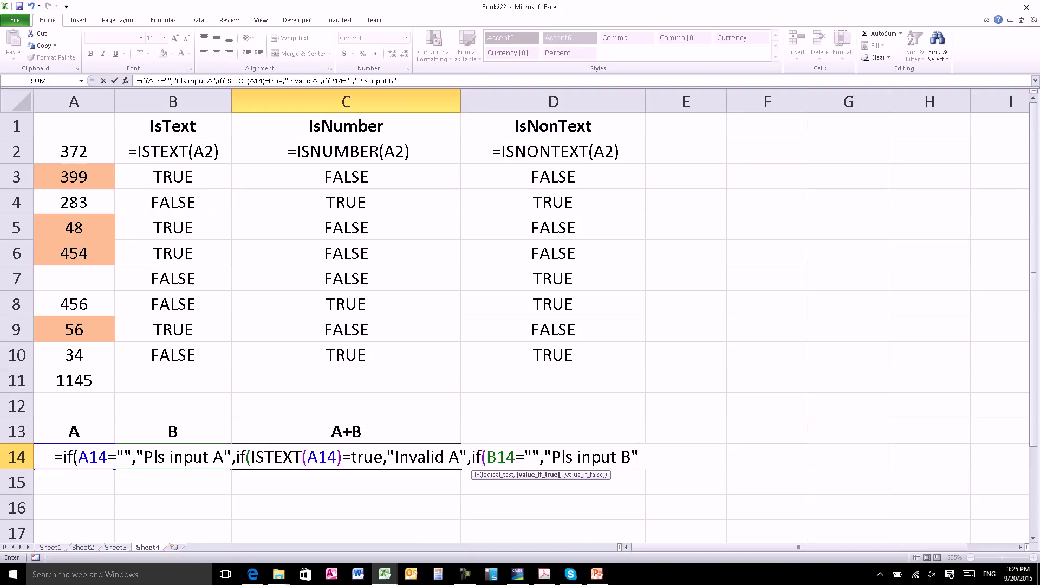
pyautogui.write(',if(')
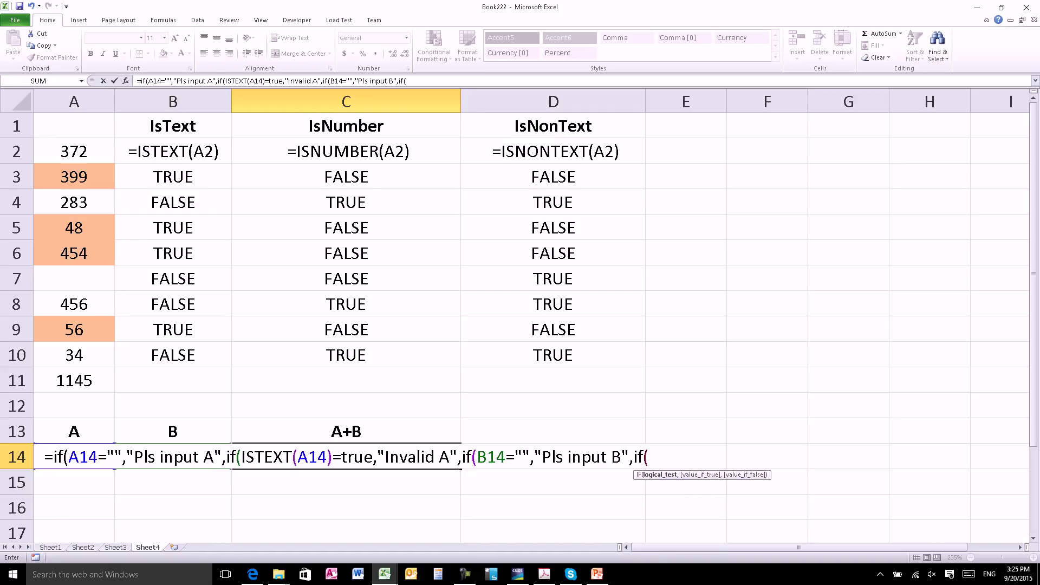
pyautogui.write('i')
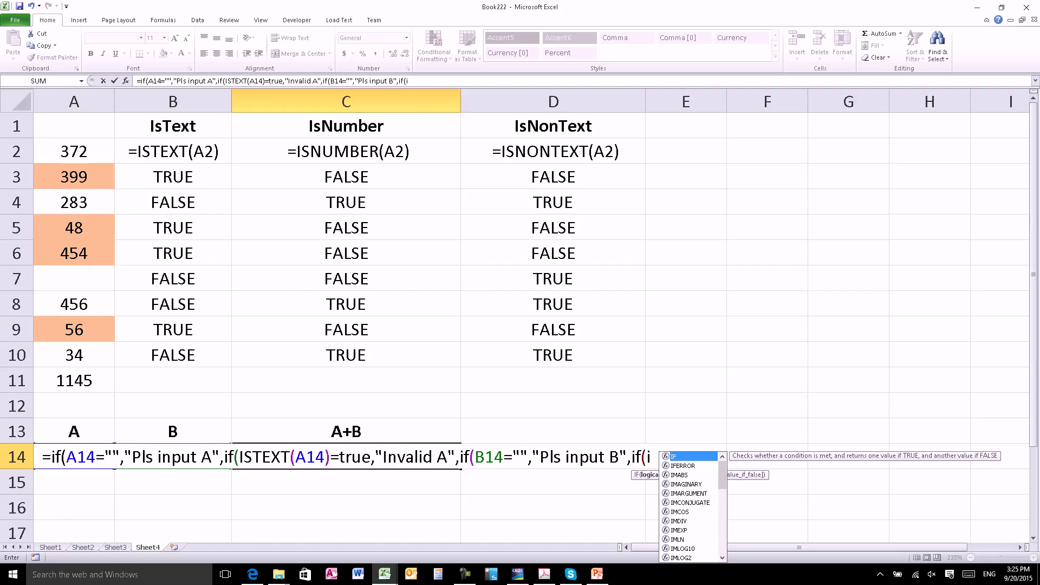
pyautogui.write('ste')
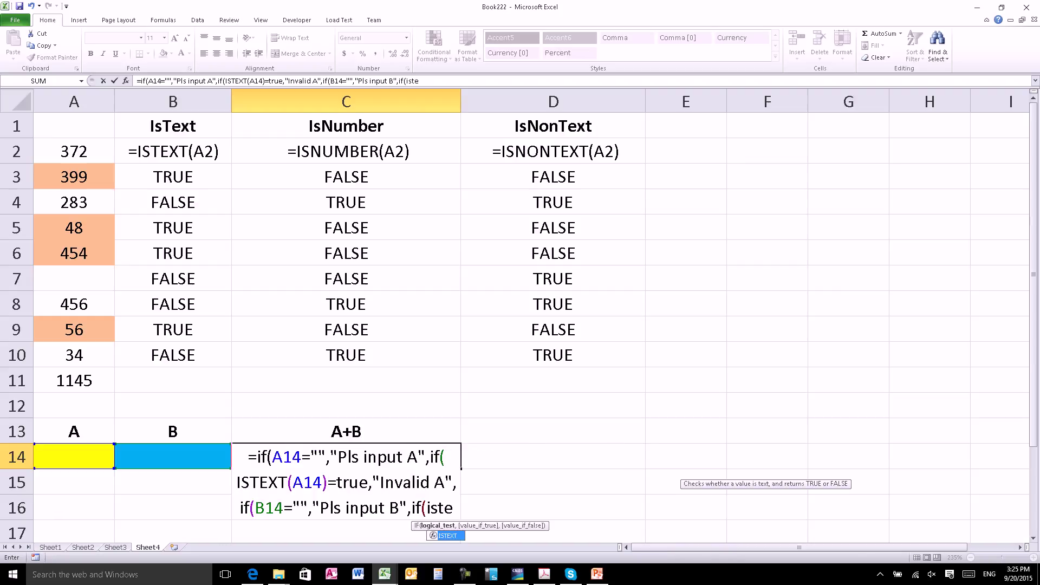
# - Finish with ISTEXT(B14)=true returning "Invalid B", else a14+b14, and commit the formula
pyautogui.press('Tab')
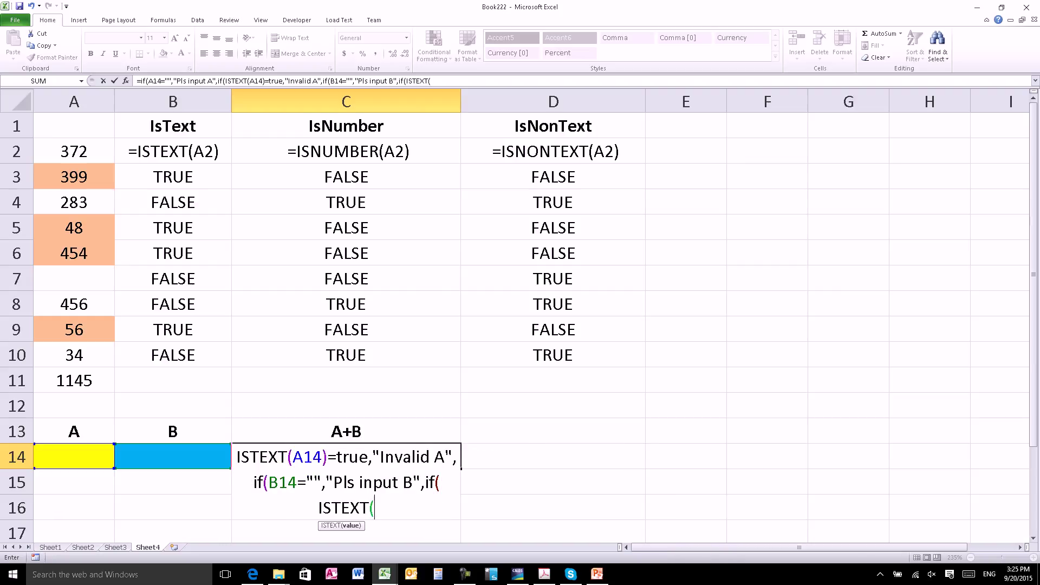
pyautogui.press('Left')
pyautogui.press('Right')
pyautogui.press('Left')
pyautogui.write(')=')
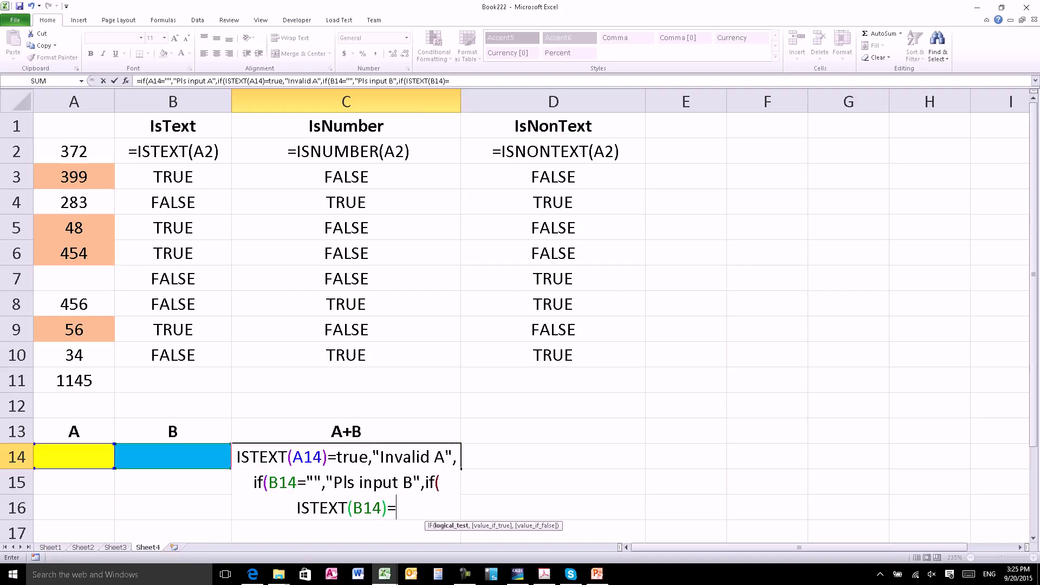
pyautogui.write('true,"Invalid B"')
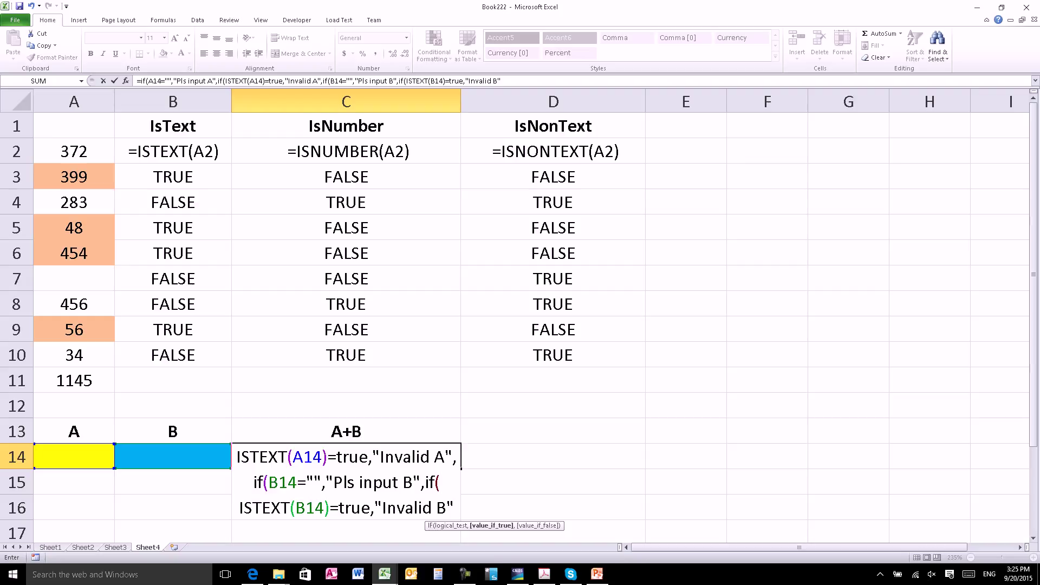
pyautogui.write(',')
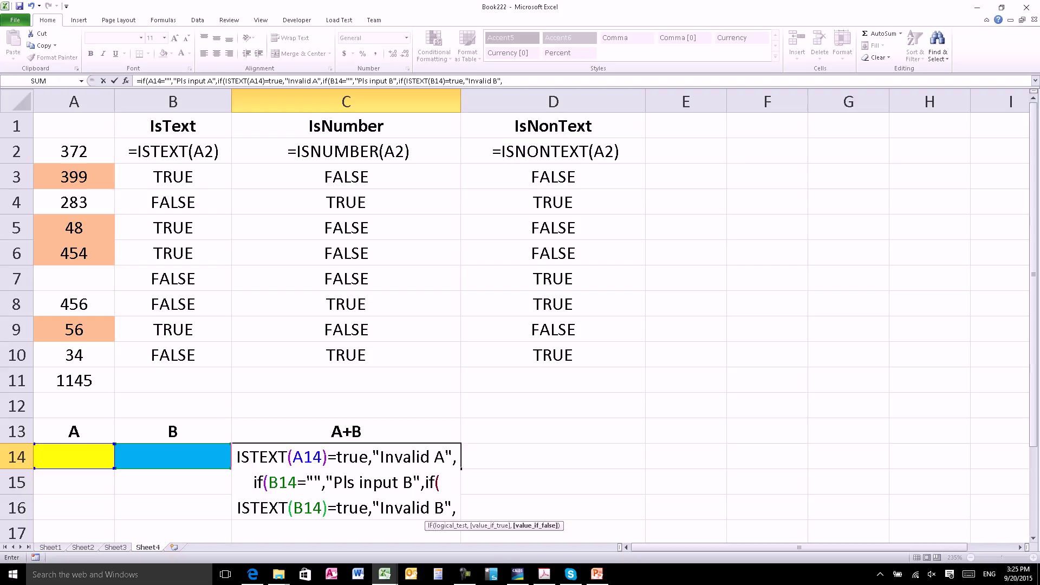
pyautogui.write('a14+b14')
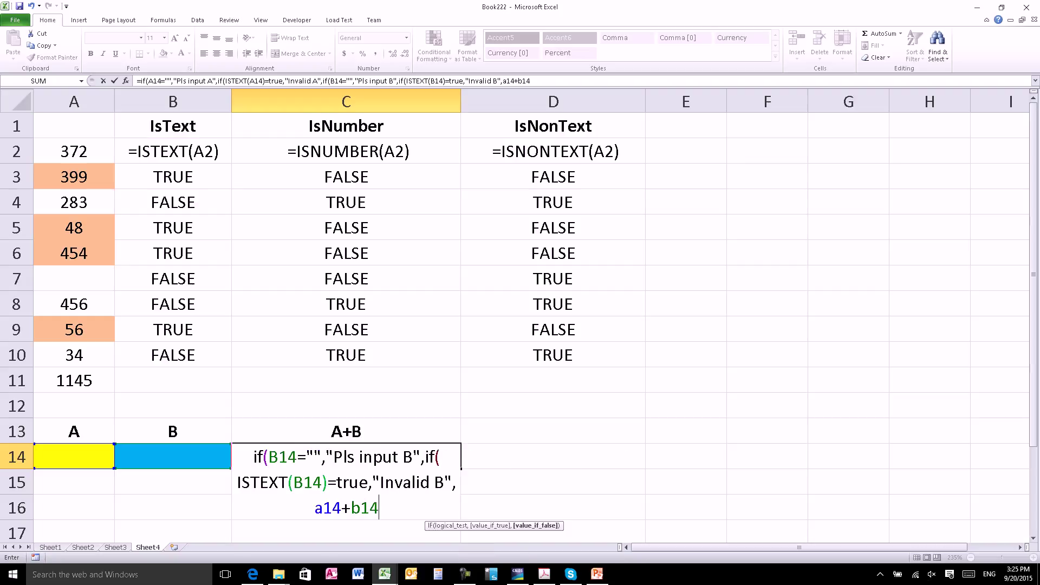
pyautogui.press('Return')
pyautogui.press('Return')
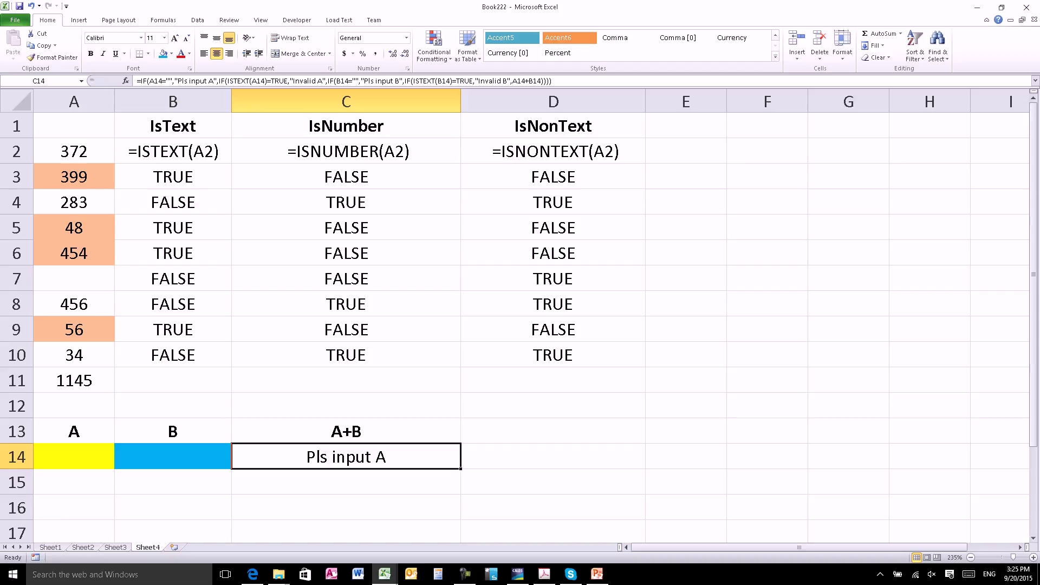
pyautogui.press('Left')
pyautogui.press('Left')
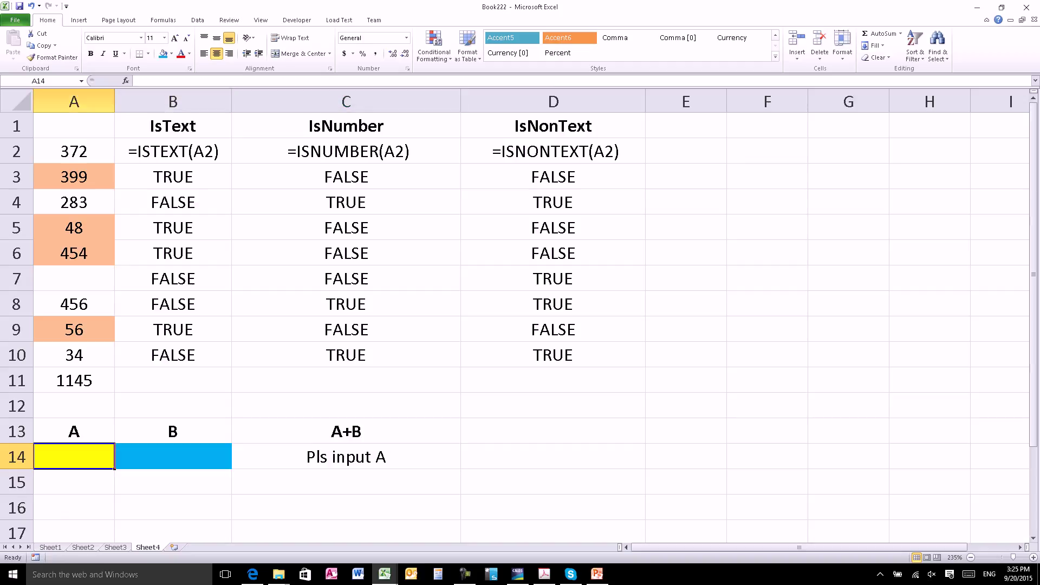
# - Enter text aa in A14, then replace it with 10
pyautogui.write('aa')
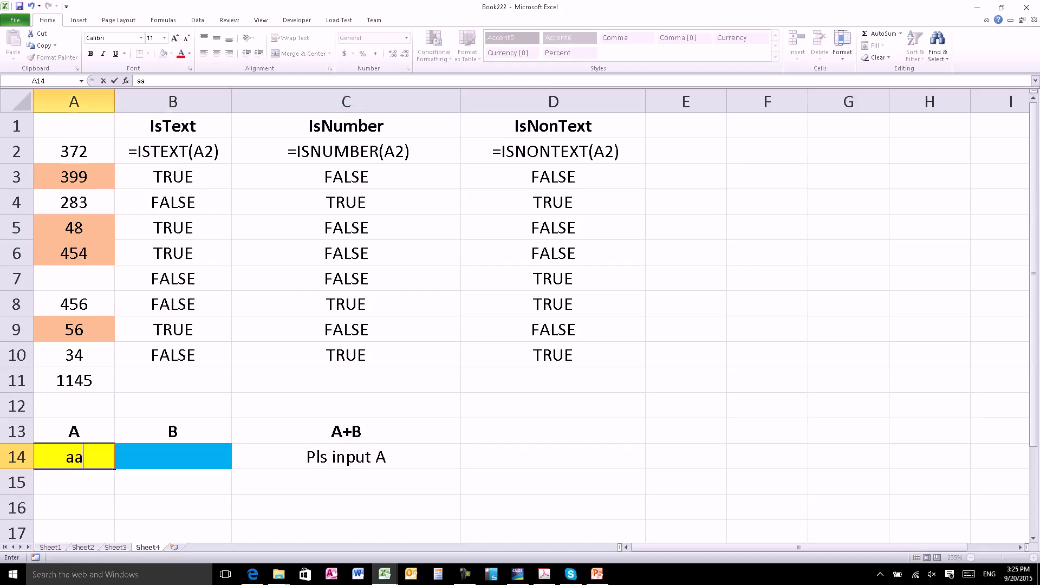
pyautogui.press('Return')
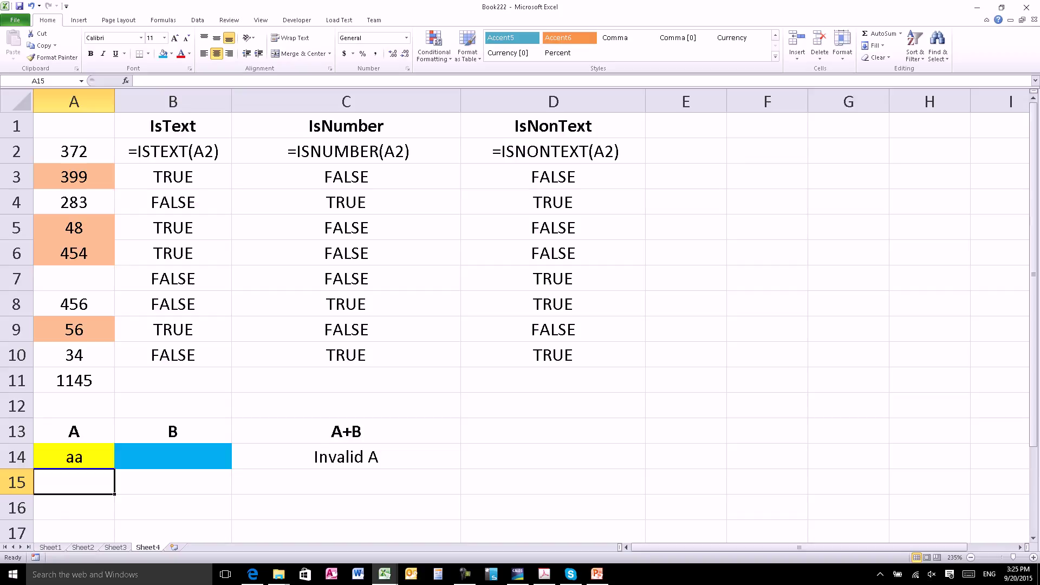
pyautogui.press('Up')
pyautogui.write('10')
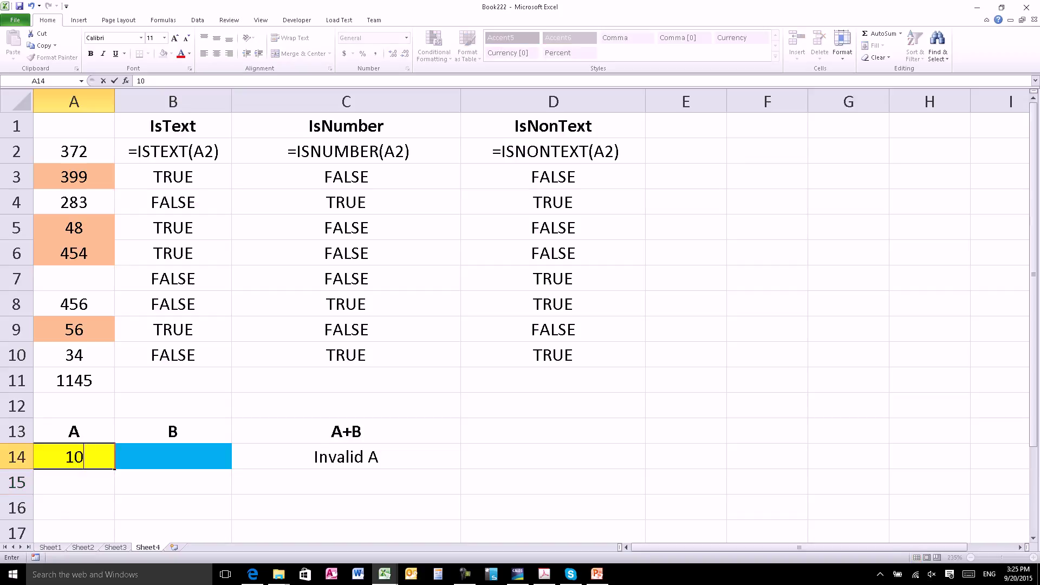
pyautogui.press('Tab')
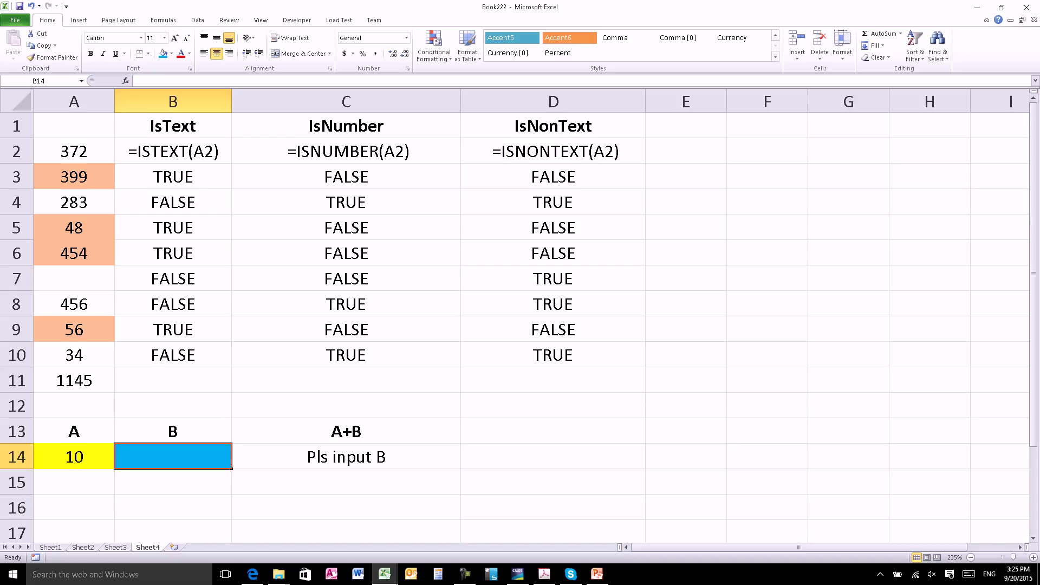
# - Enter text aa0 in B14, then replace it with 18 so C14 shows 28
pyautogui.write('aa')
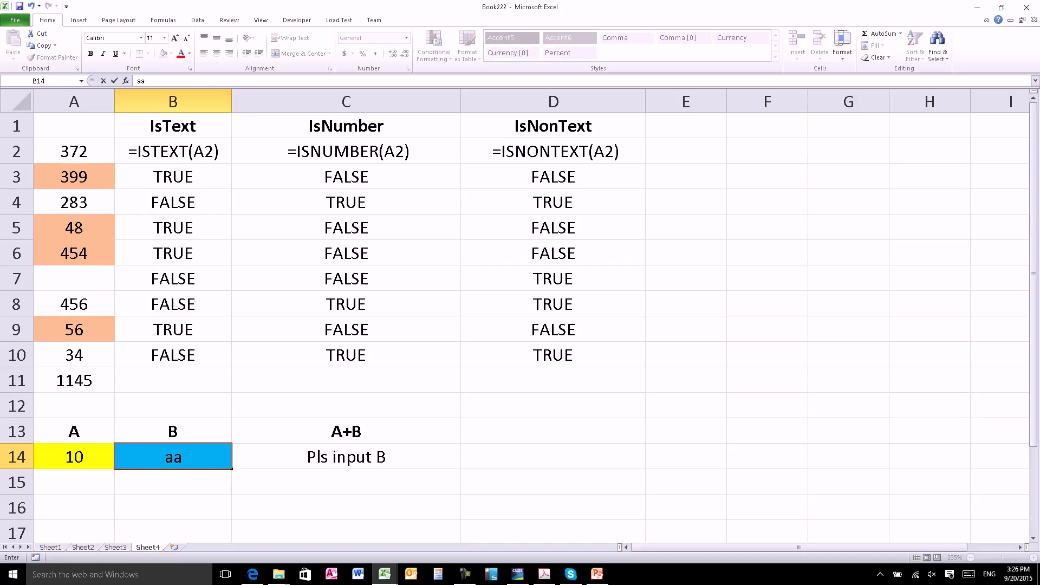
pyautogui.write('0')
pyautogui.press('Return')
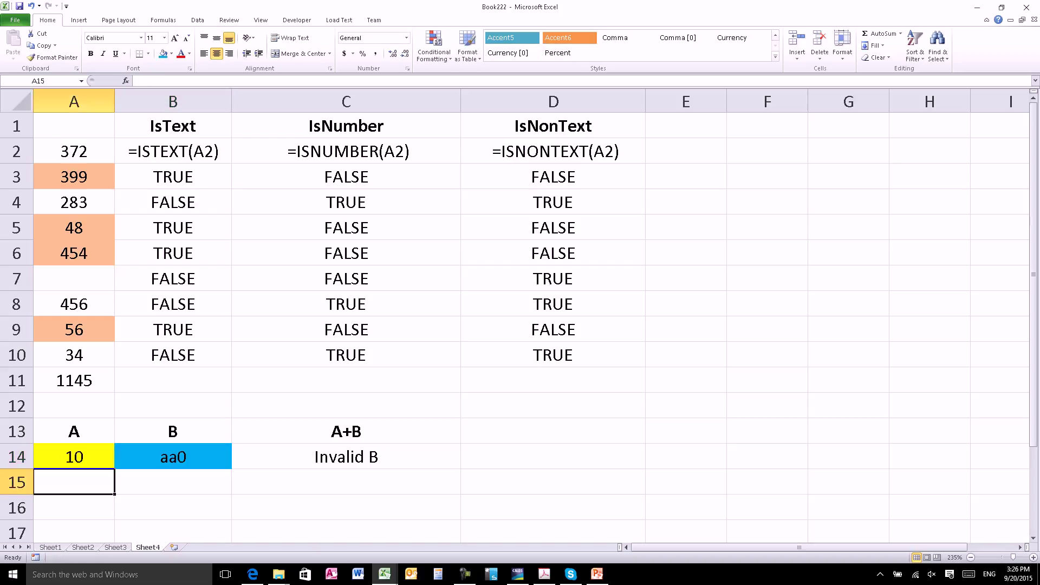
pyautogui.click(74, 456)
pyautogui.click(173, 457)
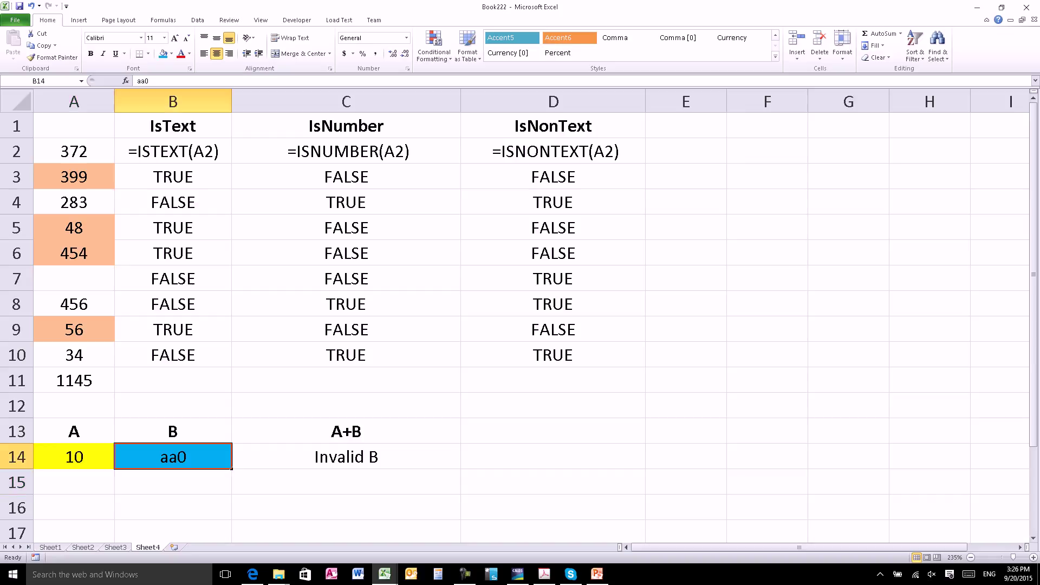
pyautogui.write('18')
pyautogui.press('Return')
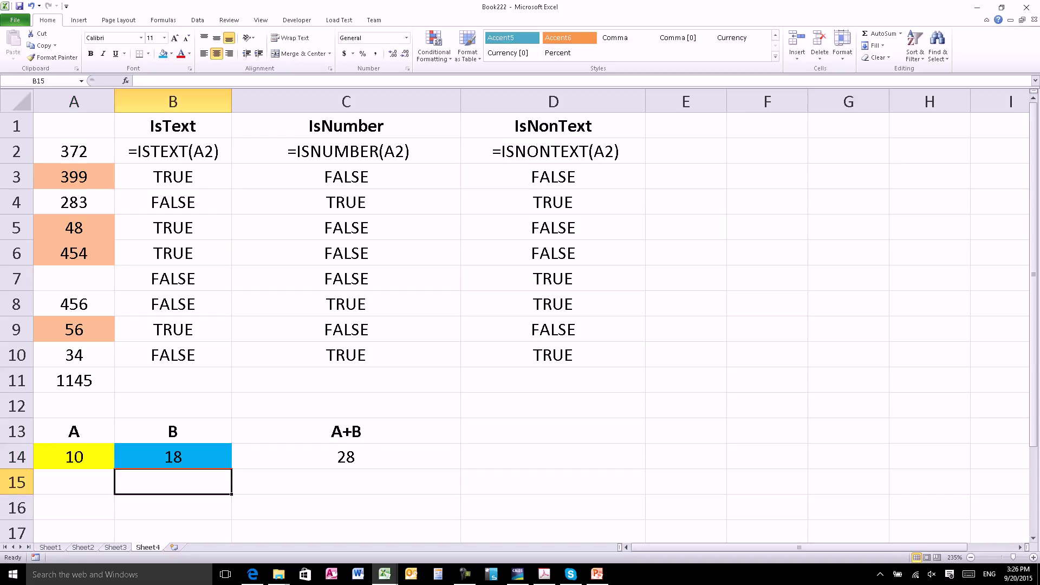
pyautogui.click(173, 457)
pyautogui.click(346, 457)
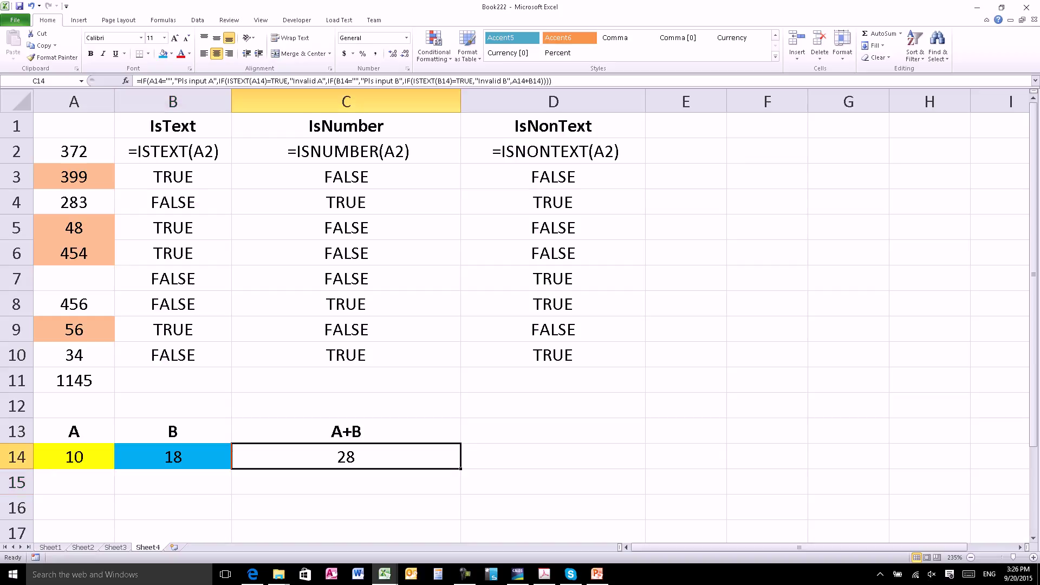
# - Edit C14 and select its entire nested IF formula text for copying
pyautogui.press('F2')
pyautogui.hotkey('ctrl', 'shift', 'Home')
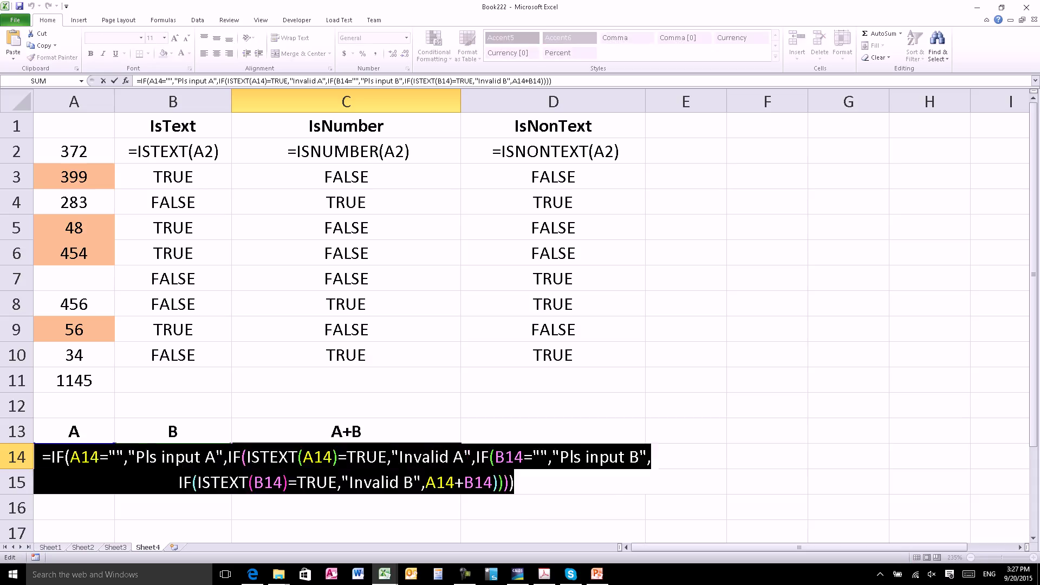
# - Paste the formula into D14, move the B14 blank check before the A14 text check, drop a stray comma
pyautogui.click(553, 457)
pyautogui.hotkey('ctrl', 'v')
pyautogui.press('F2')
pyautogui.press('Left')
pyautogui.press('Left')
pyautogui.press('Left')
pyautogui.press('Left')
pyautogui.press('Left')
pyautogui.press('Left')
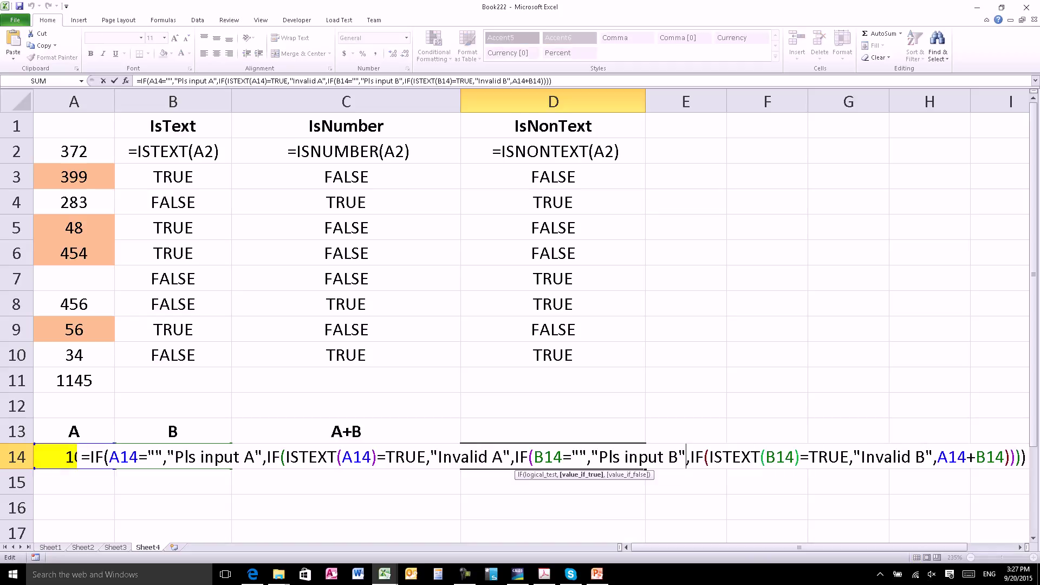
pyautogui.hotkey('ctrl', 'shift', 'Left')
pyautogui.hotkey('ctrl', 'shift', 'Left')
pyautogui.hotkey('ctrl', 'shift', 'Left')
pyautogui.hotkey('ctrl', 'shift', 'Left')
pyautogui.hotkey('ctrl', 'shift', 'Left')
pyautogui.hotkey('ctrl', 'shift', 'Left')
pyautogui.hotkey('ctrl', 'shift', 'Left')
pyautogui.hotkey('ctrl', 'c')
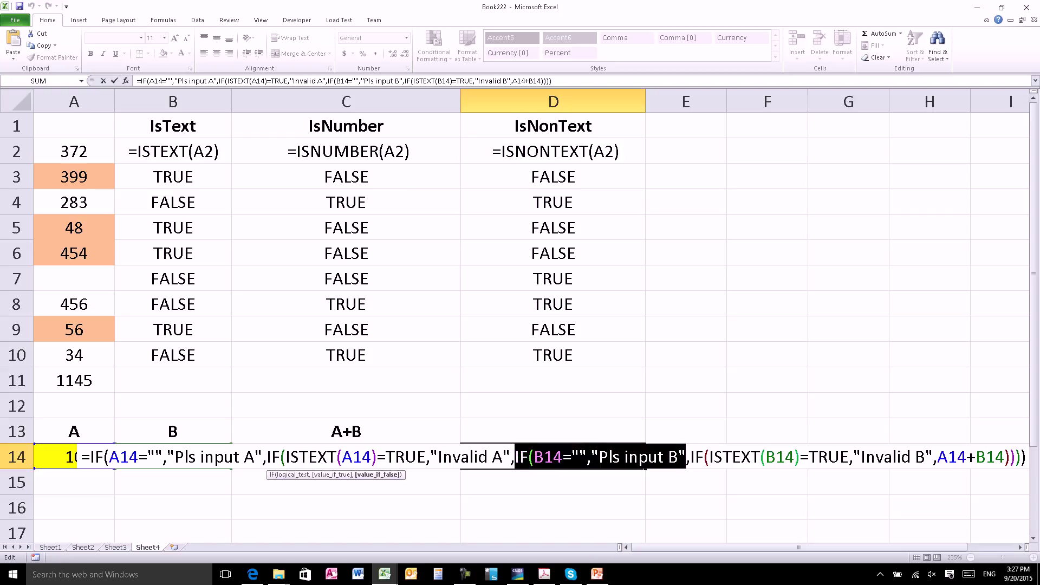
pyautogui.press('Delete')
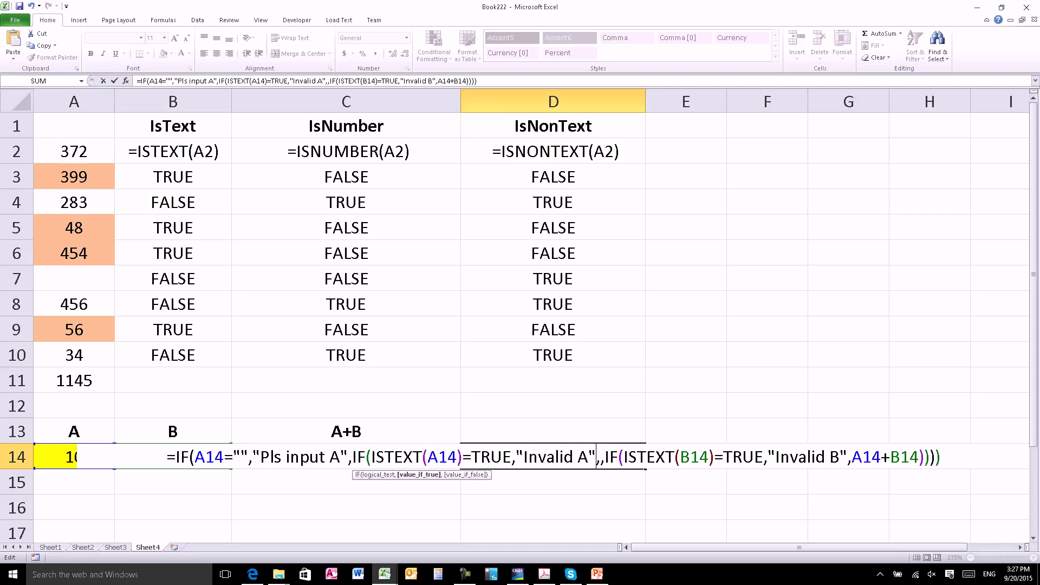
pyautogui.hotkey('ctrl', 'Left')
pyautogui.hotkey('ctrl', 'Left')
pyautogui.hotkey('ctrl', 'Left')
pyautogui.hotkey('ctrl', 'v')
pyautogui.click(611, 457)
pyautogui.click(683, 456)
pyautogui.press('Delete')
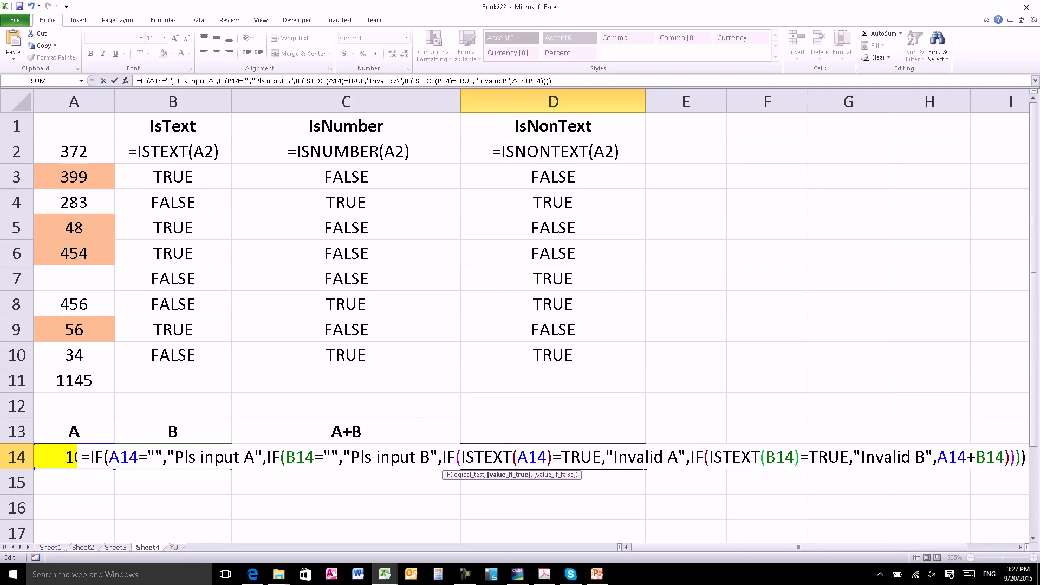
pyautogui.press('Return')
# - Clear the A14 and B14 inputs
pyautogui.press('Up')
pyautogui.press('Left')
pyautogui.press('Left')
pyautogui.press('Left')
pyautogui.hotkey('shift', 'Right')
pyautogui.press('Delete')
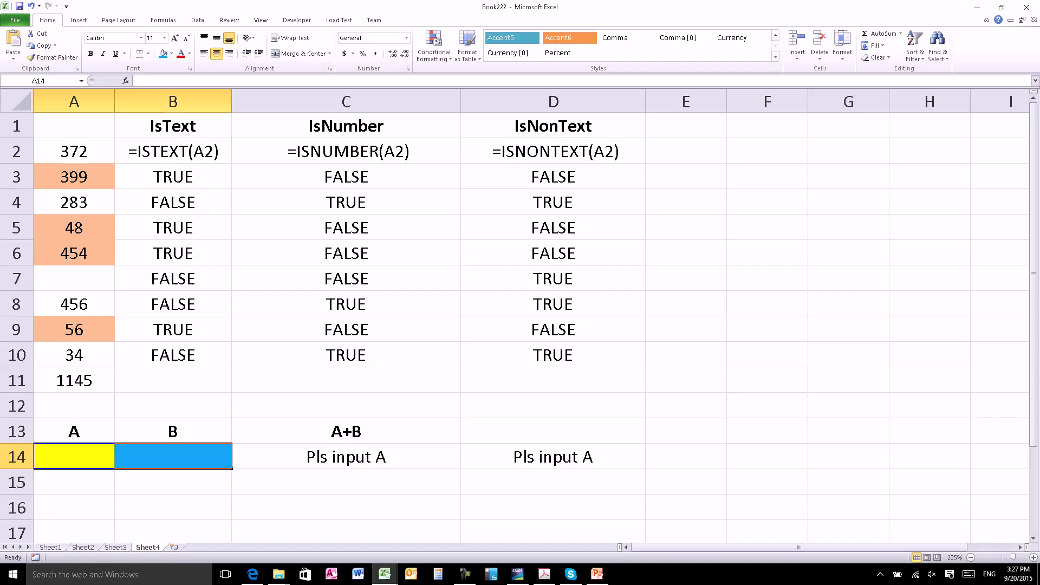
pyautogui.hotkey('shift', 'Left')
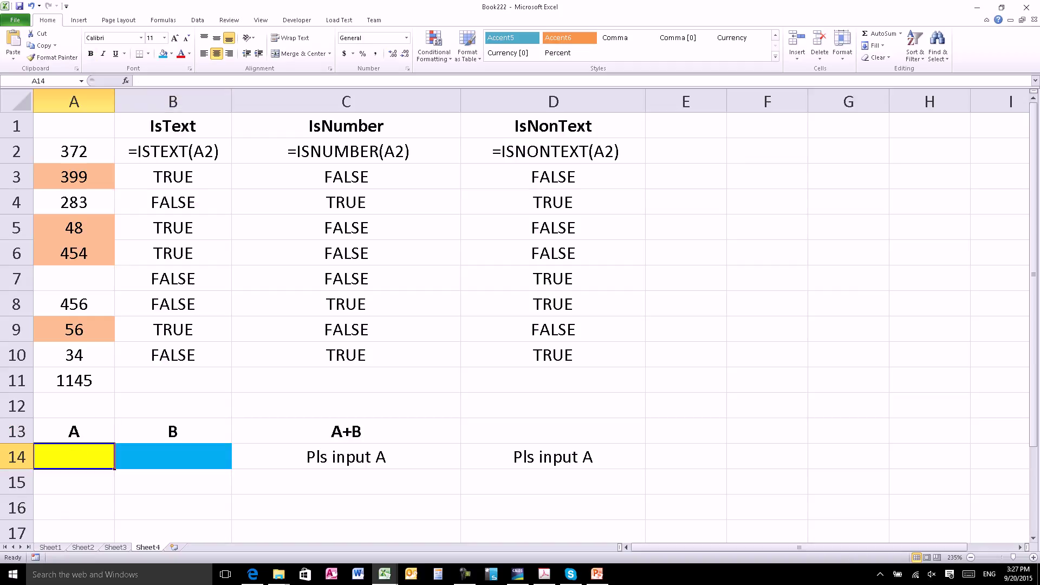
# - Enter 10a in A14 to trigger Invalid A
pyautogui.write('10a')
pyautogui.press('Return')
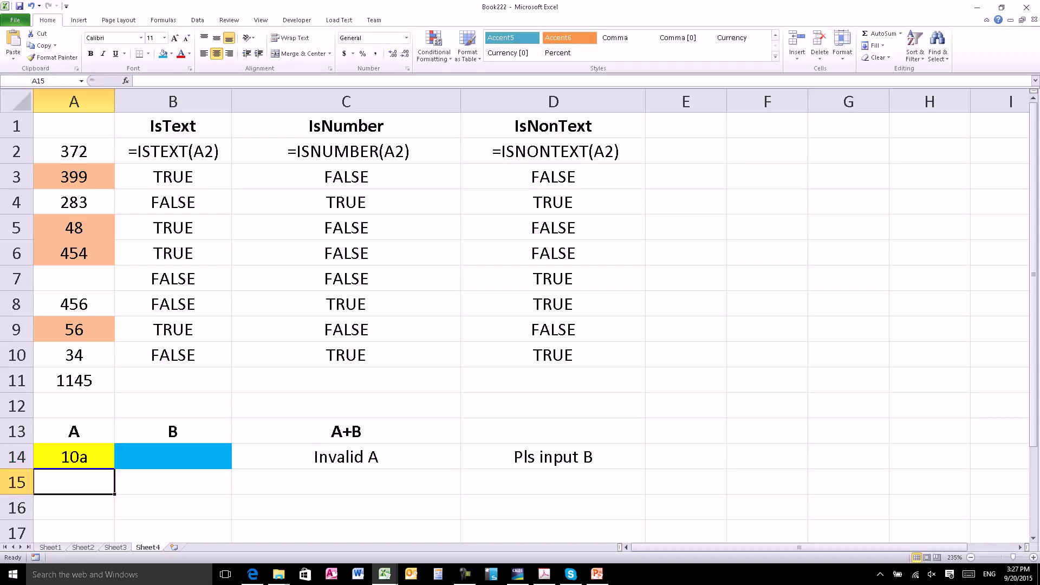
pyautogui.press('Right')
pyautogui.press('Right')
pyautogui.press('Right')
pyautogui.press('Up')
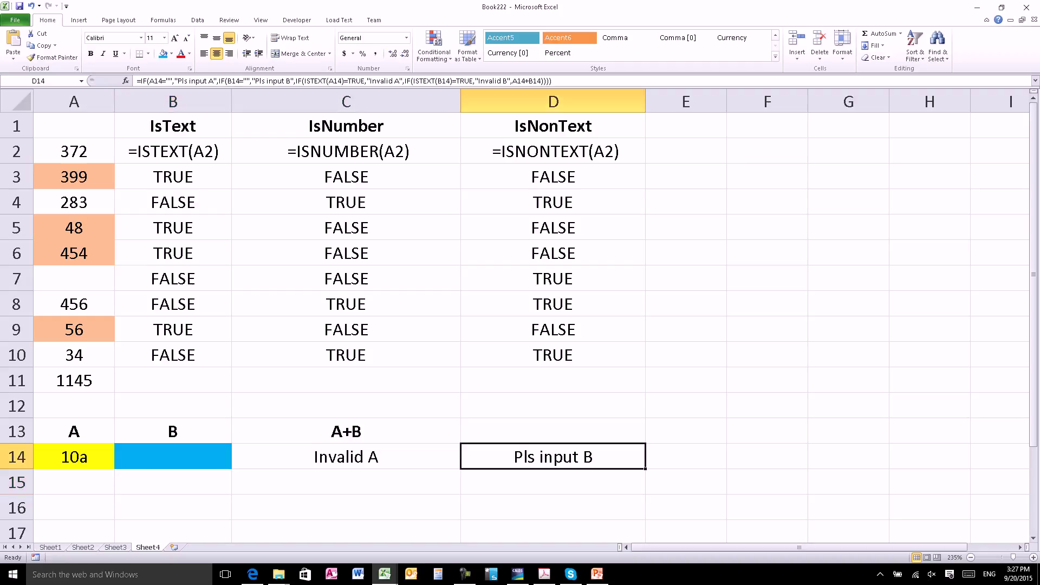
pyautogui.press('Left')
pyautogui.press('Left')
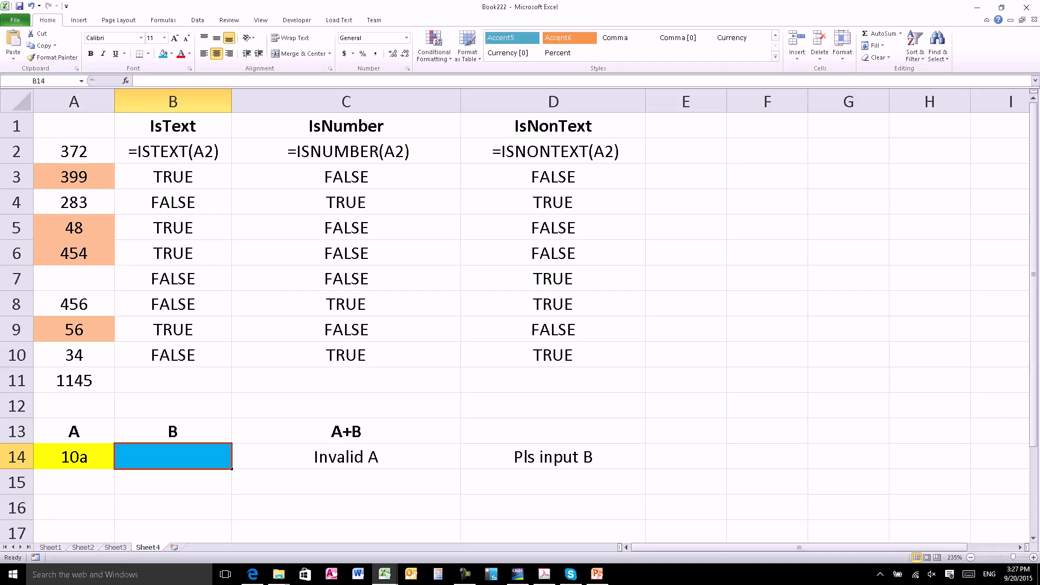
# - Enter bb in B14 and correct A14 to 10, leaving only B invalid
pyautogui.write('a')
pyautogui.press('BackSpace')
pyautogui.write('bb')
pyautogui.press('Return')
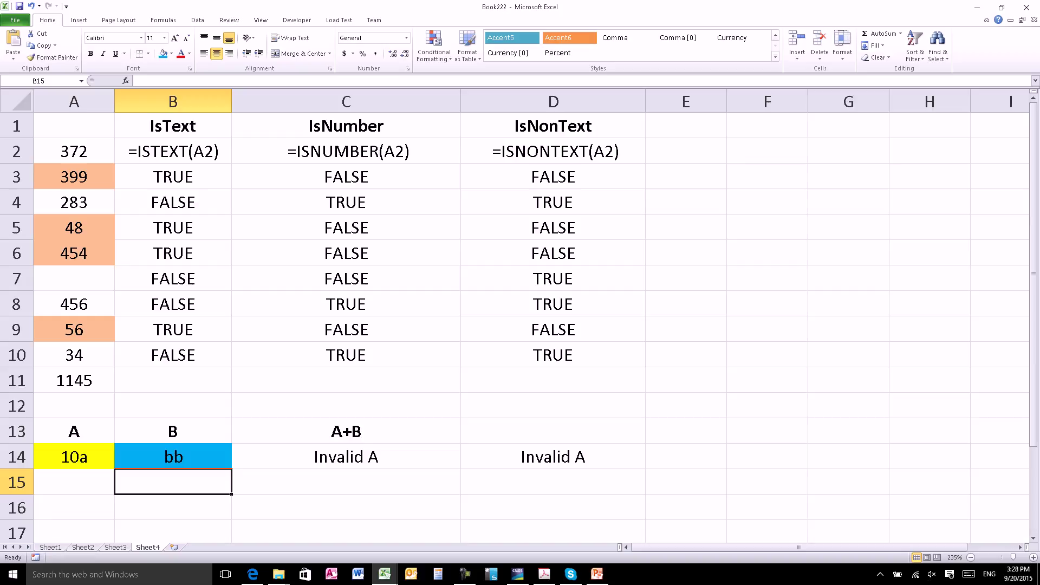
pyautogui.press('Up')
pyautogui.press('Left')
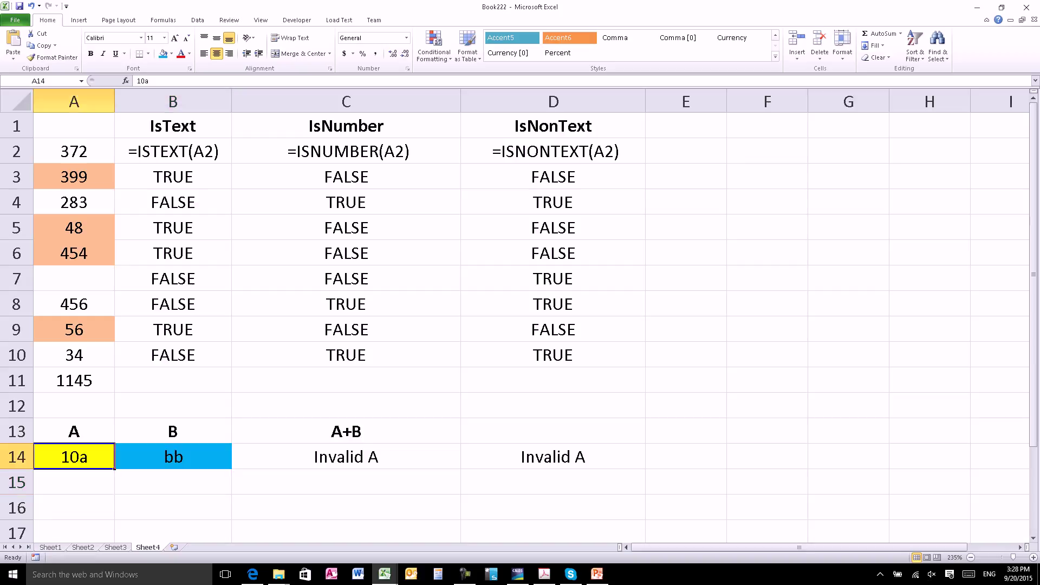
pyautogui.press('F2')
pyautogui.press('BackSpace')
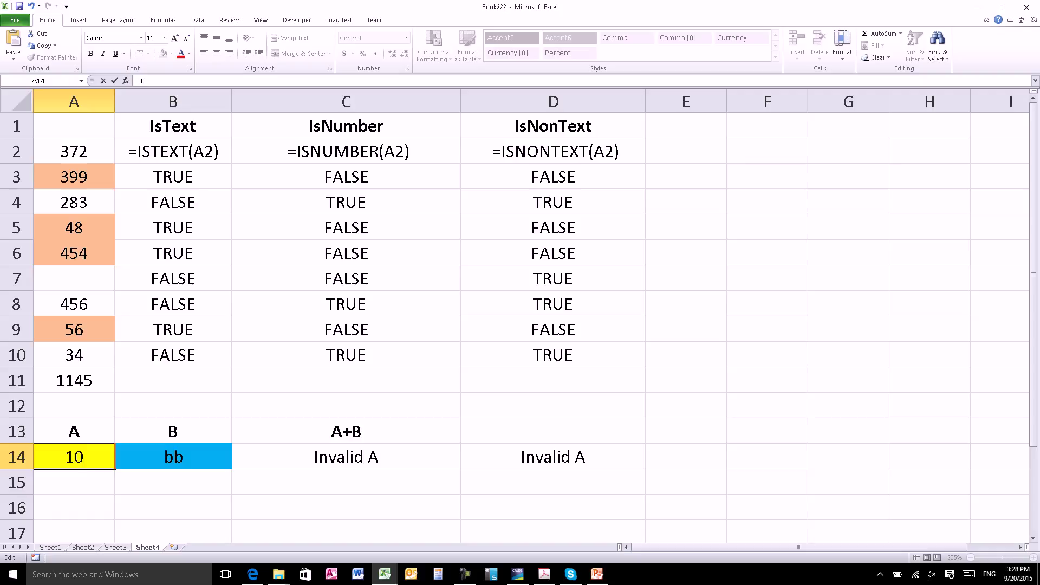
pyautogui.press('Return')
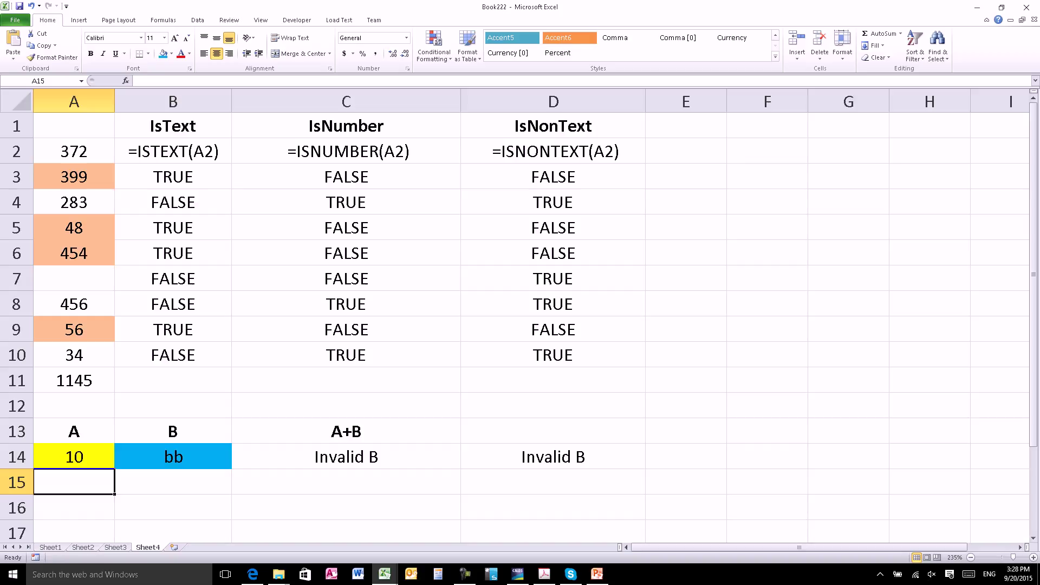
pyautogui.click(74, 456)
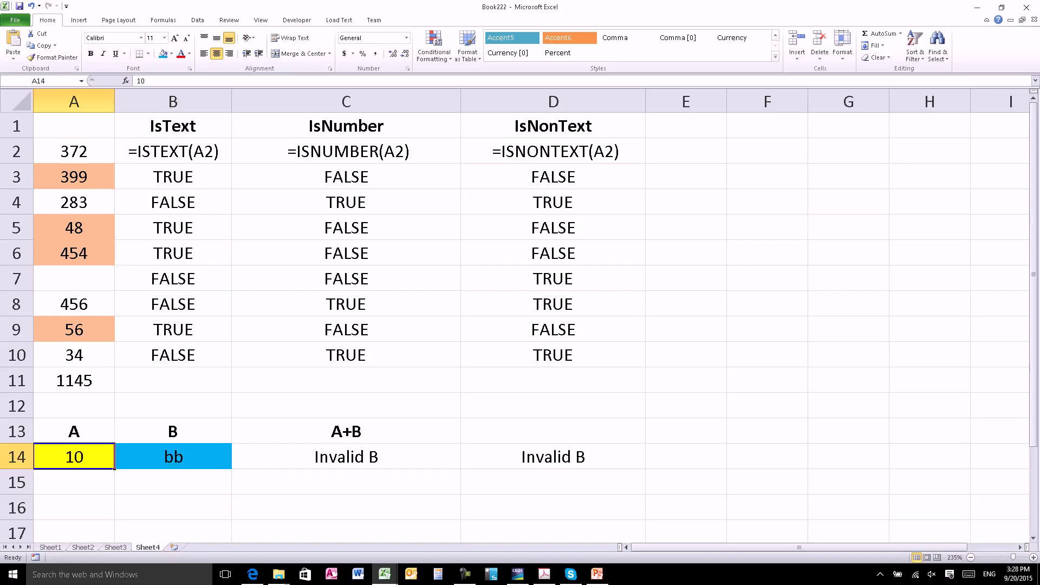
pyautogui.press('Right')
pyautogui.press('Right')
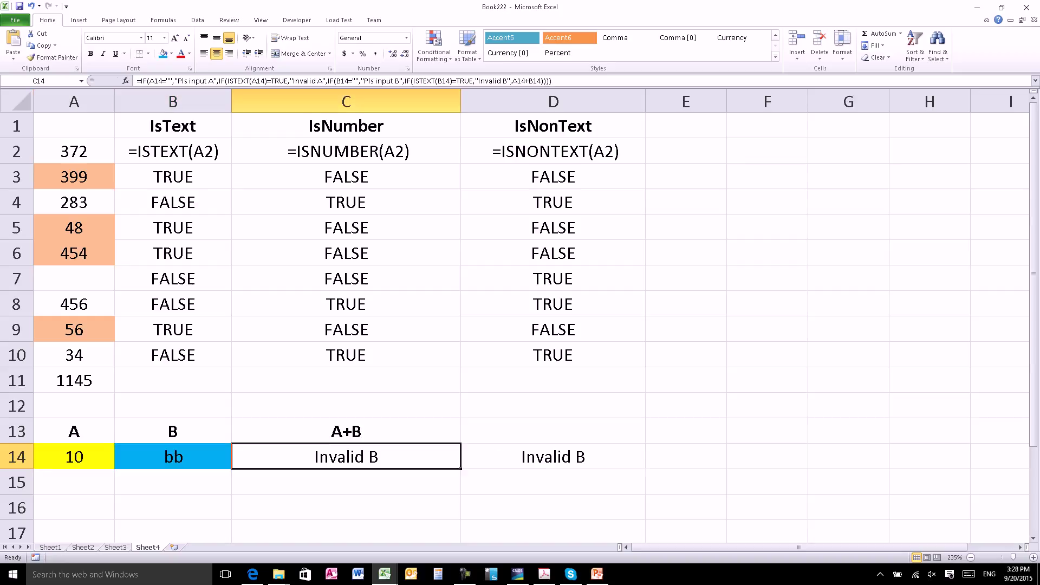
pyautogui.press('F2')
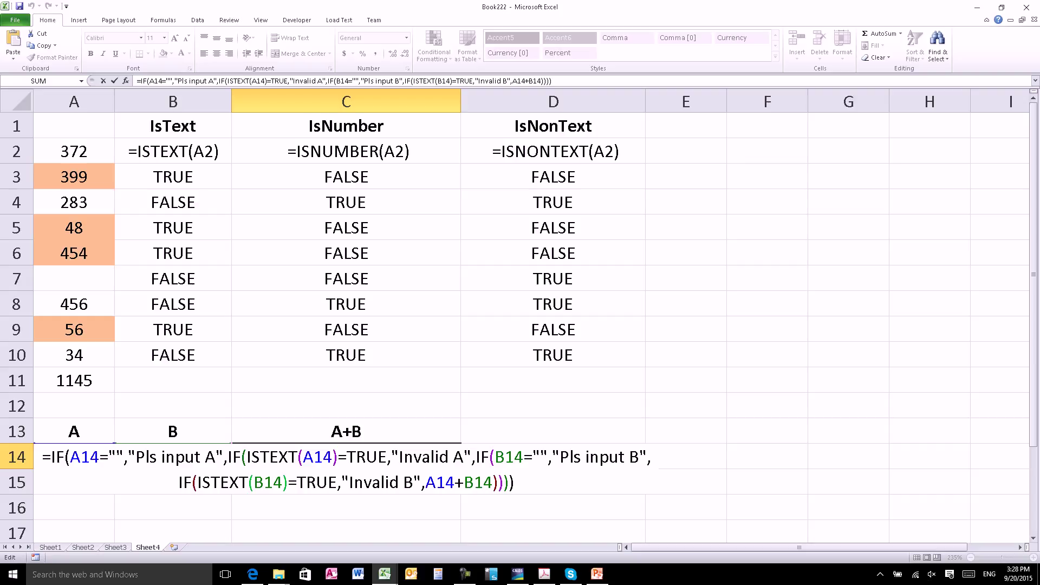
pyautogui.press('Escape')
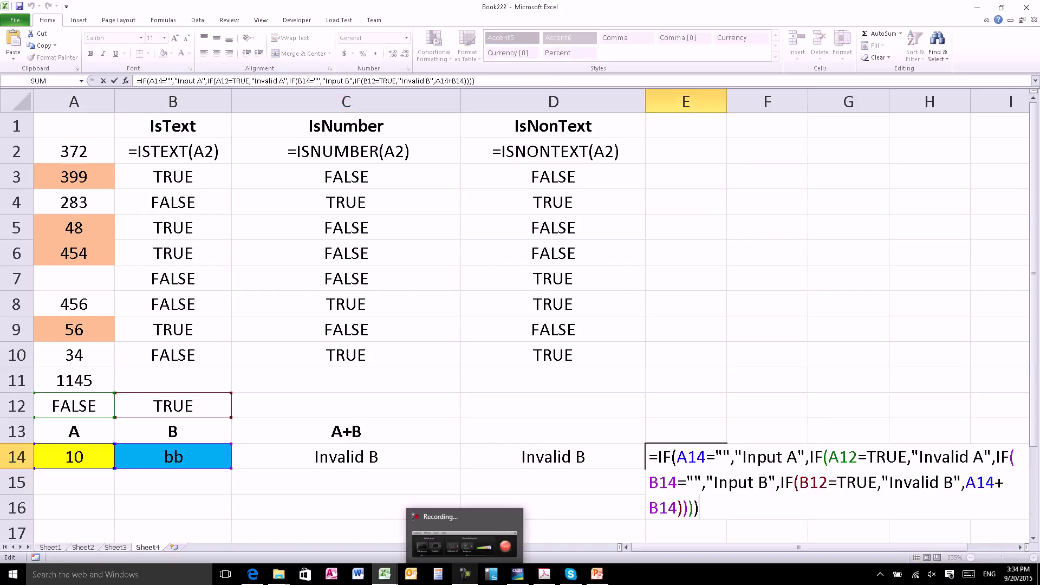
# - Commit E14's nested IF using A12/B12 checks, showing Invalid B, then reopen it for review
pyautogui.click(464, 574)
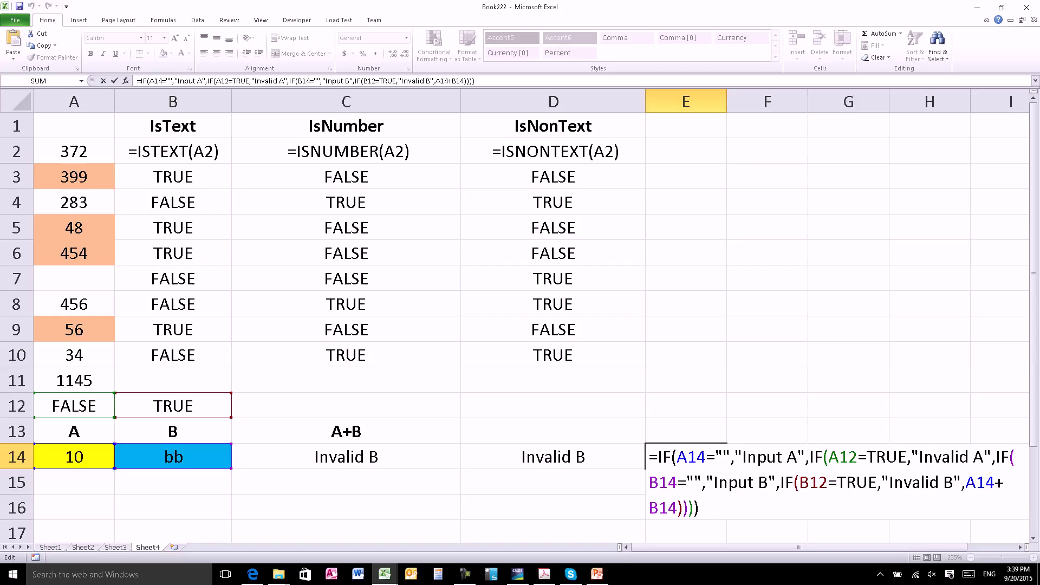
pyautogui.press('Return')
pyautogui.press('Up')
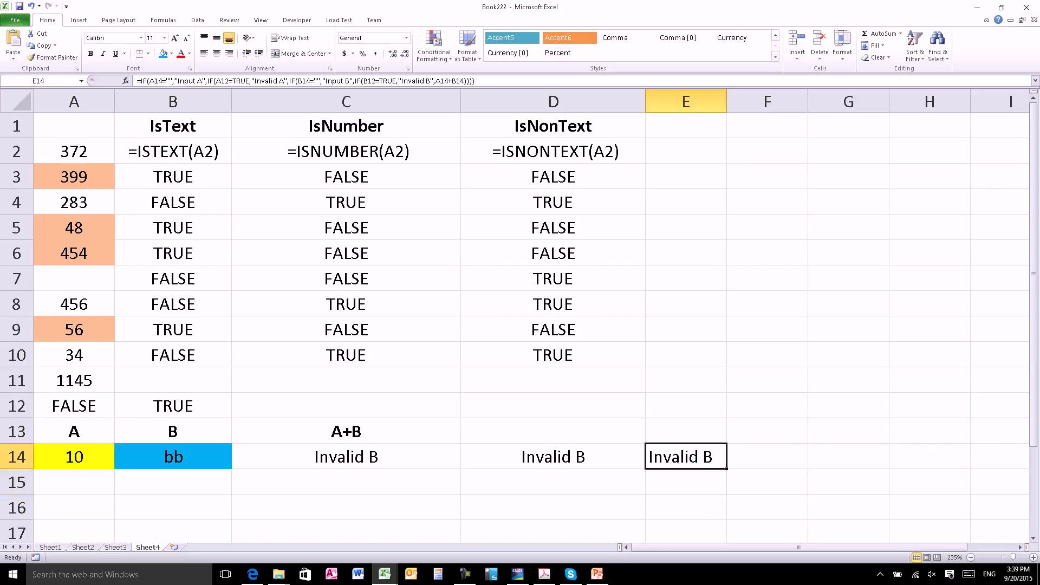
pyautogui.press('F2')
pyautogui.press('Up')
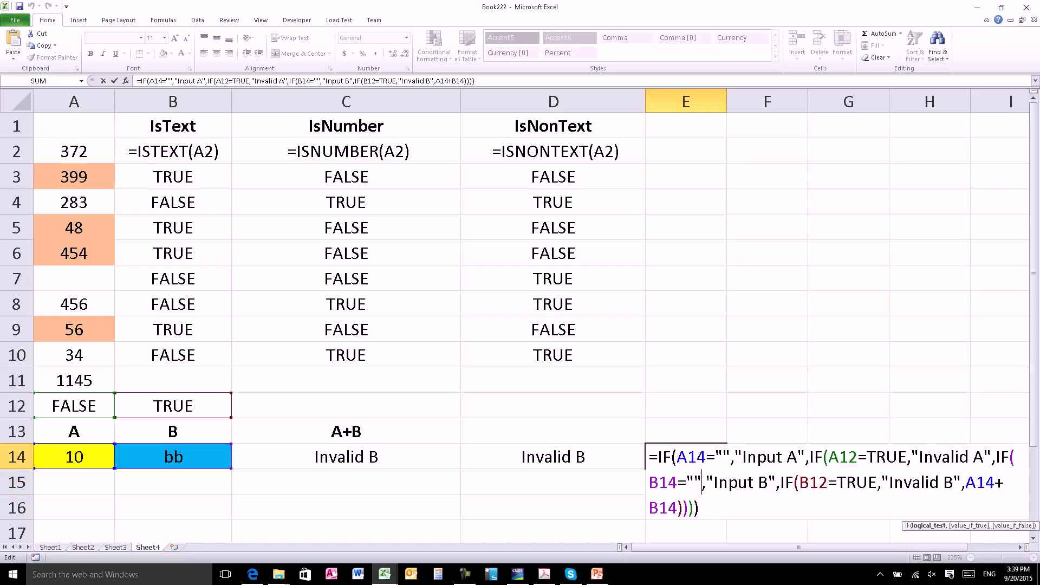
pyautogui.press('Up')
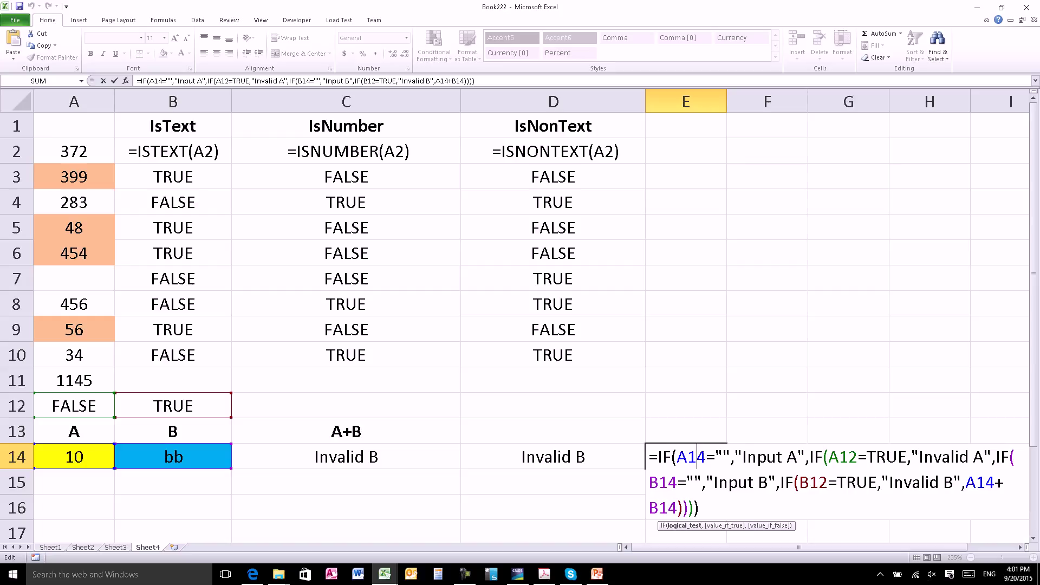
# - Commit the nested IF formula in E14 and insert a new blank Sheet5
pyautogui.press('Return')
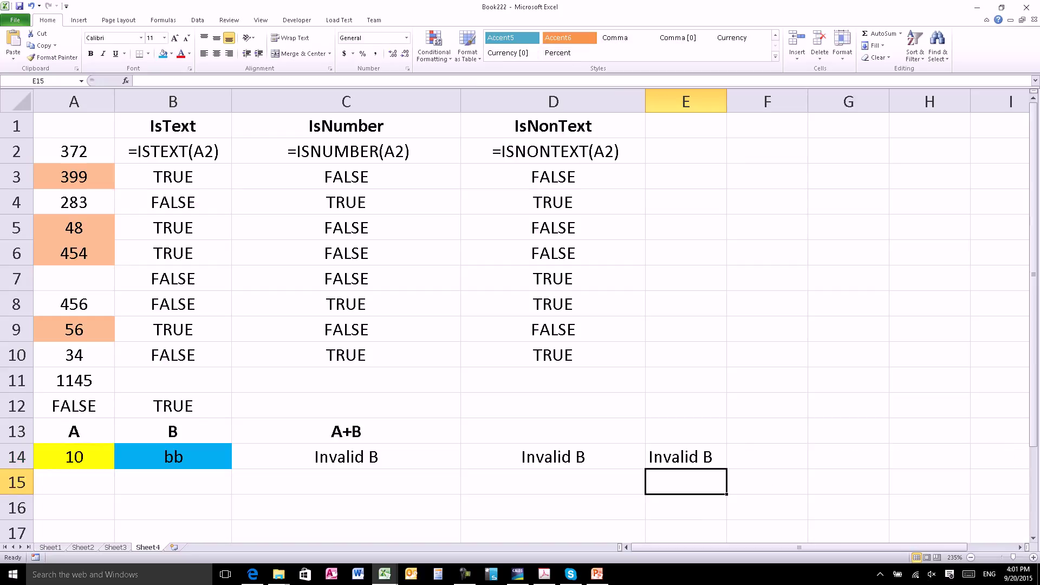
pyautogui.hotkey('shift', 'F11')
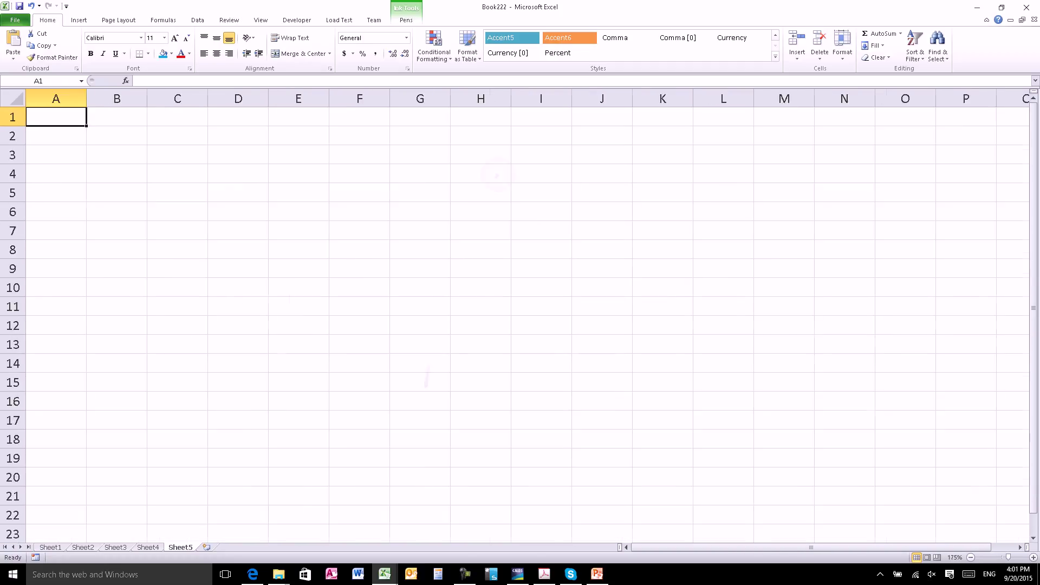
pyautogui.scroll(3, 514, 314)
pyautogui.scroll(3, 514, 314)
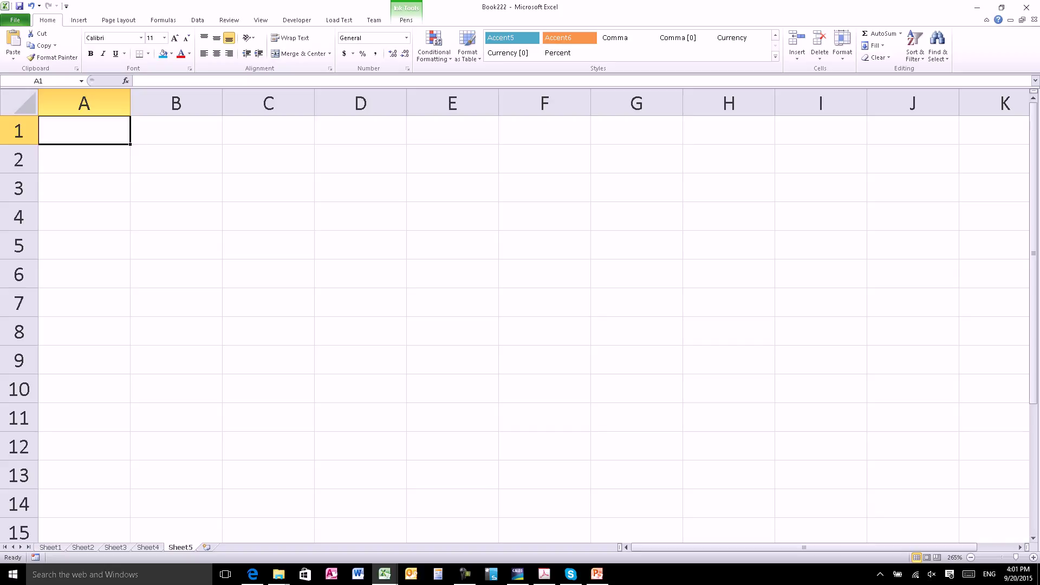
# - Enter 20 in A1 and 15 in B1
pyautogui.write('20')
pyautogui.press('Tab')
pyautogui.write('15')
pyautogui.press('Return')
pyautogui.press('Up')
pyautogui.press('Right')
pyautogui.press('Right')
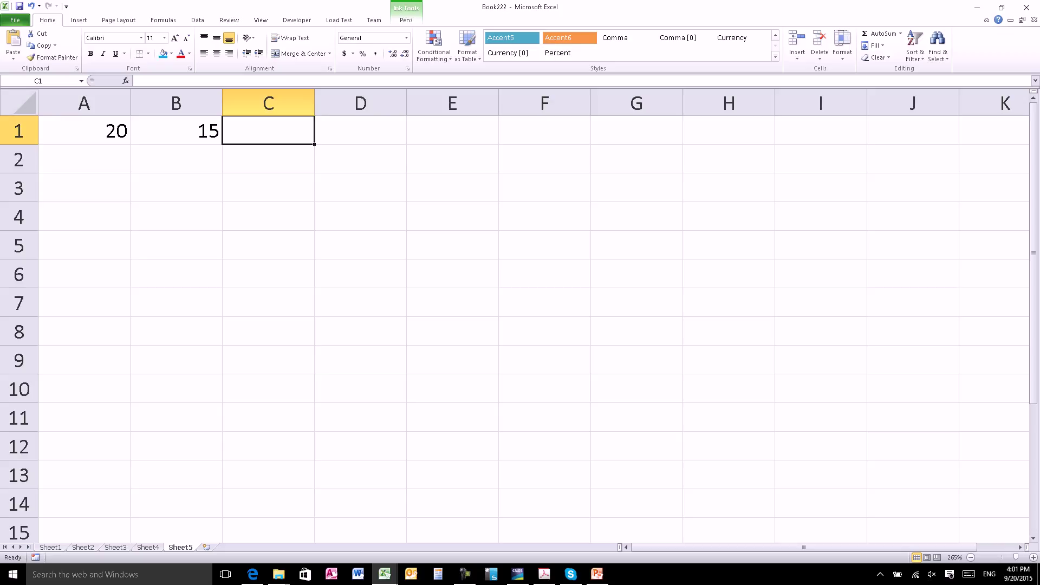
# - Write =and(A1<20,B1>4) in C1 so it appears as text
pyautogui.write('=')
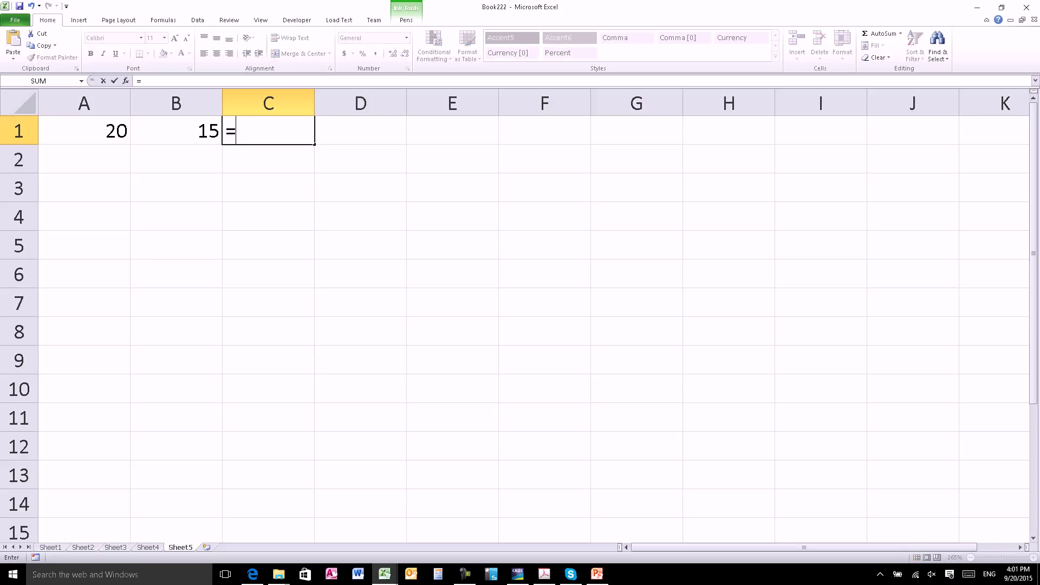
pyautogui.write('and(')
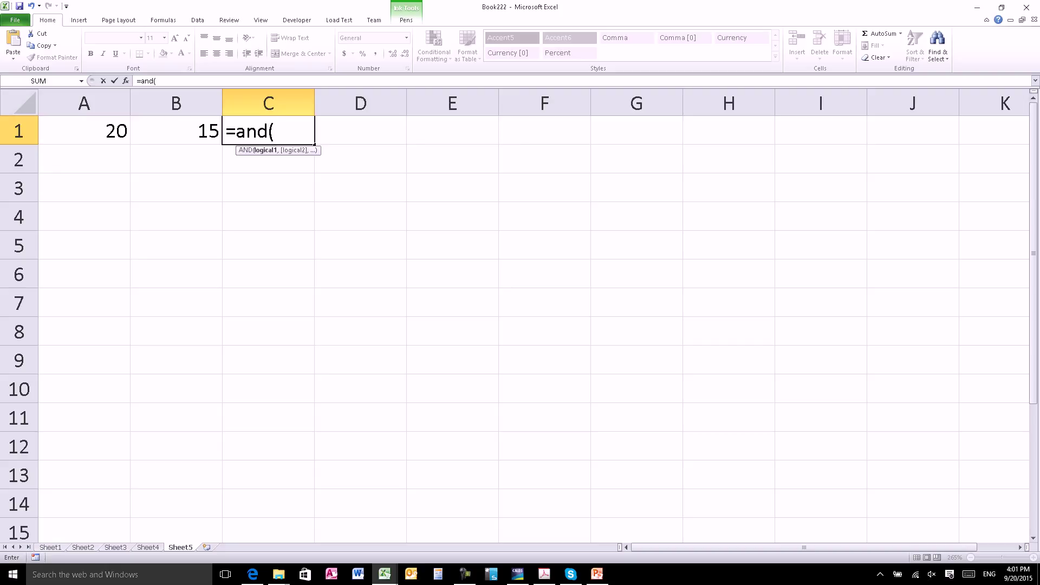
pyautogui.press('Left')
pyautogui.press('Left')
pyautogui.write('<')
pyautogui.write('20')
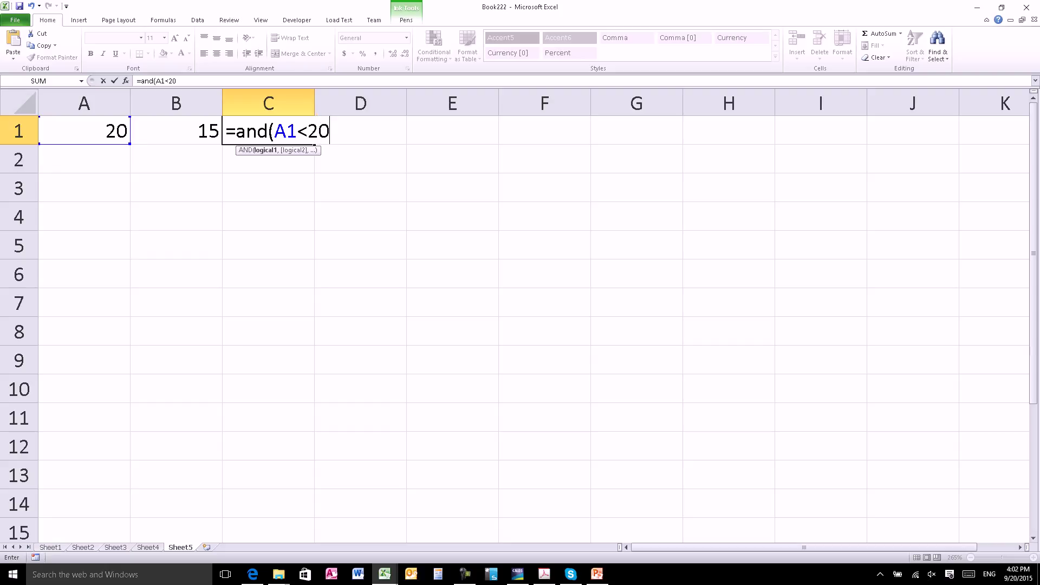
pyautogui.write(',')
pyautogui.press('Left')
pyautogui.write('>')
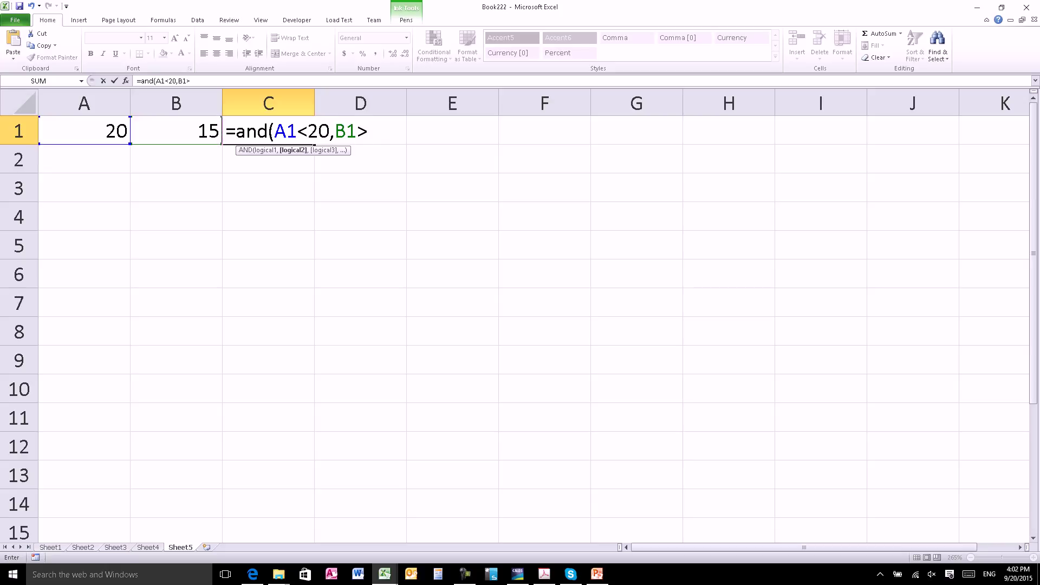
pyautogui.write('4)')
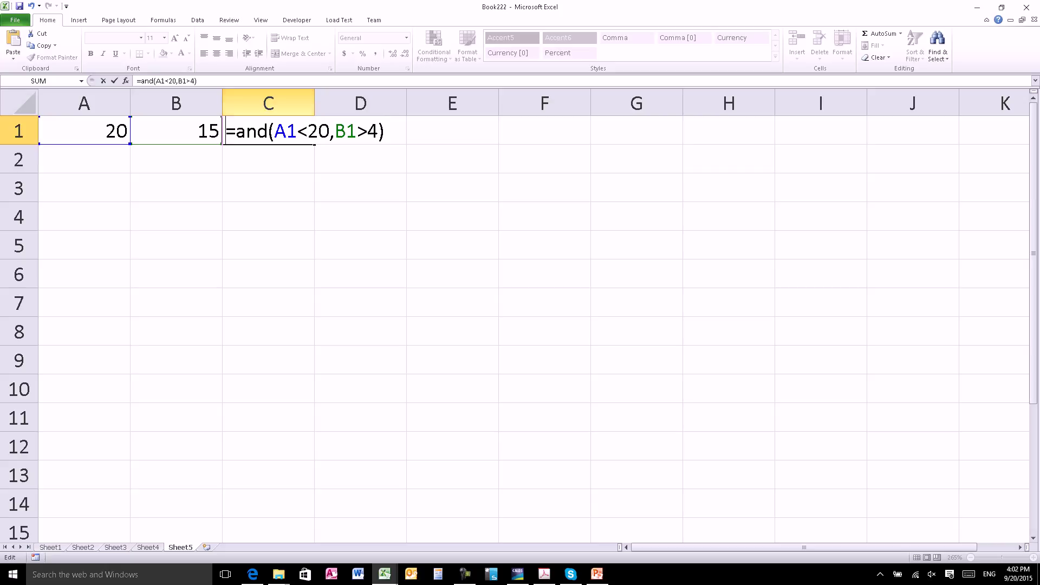
pyautogui.press('Return')
pyautogui.press('Left')
pyautogui.press('Left')
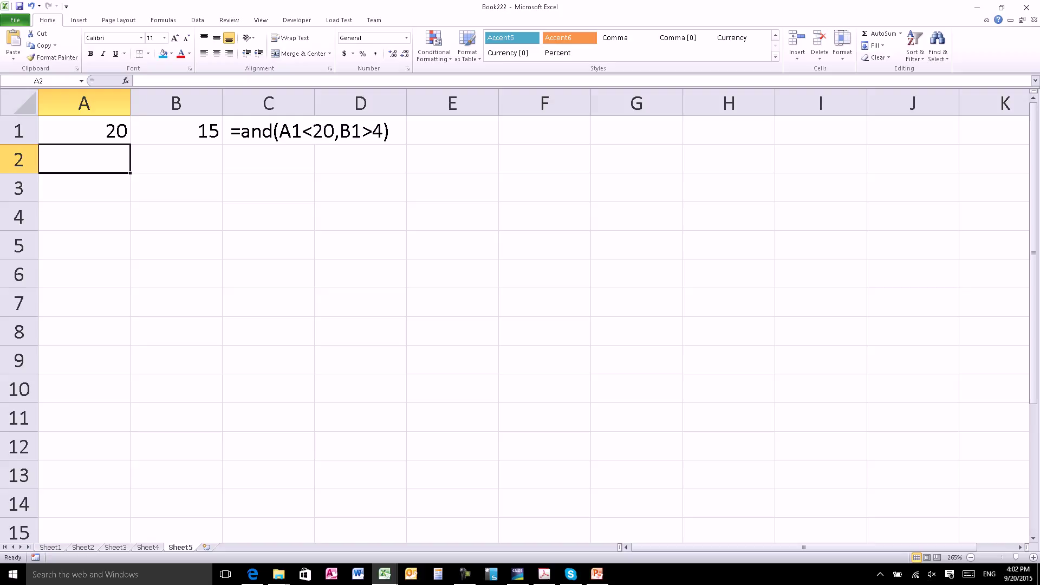
# - Enter 7 in A3 and 10 in B3
pyautogui.click(84, 188)
pyautogui.write('7')
pyautogui.press('Tab')
pyautogui.write('10')
pyautogui.press('Tab')
# - Write =or(A3=2,B3<5) in C3
pyautogui.write('=')
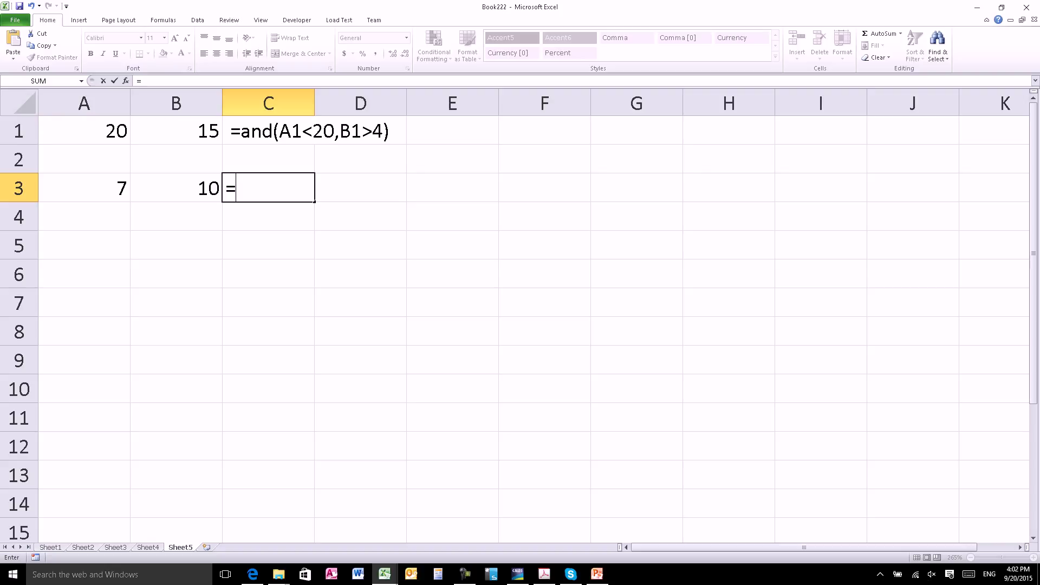
pyautogui.write('o')
pyautogui.press('BackSpace')
pyautogui.write('or(A3')
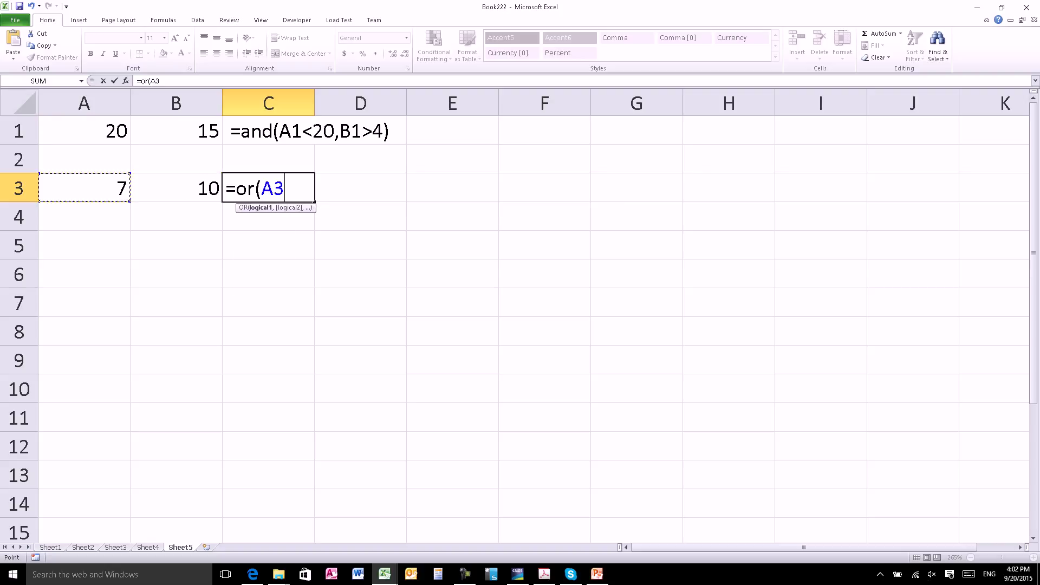
pyautogui.write('=2,')
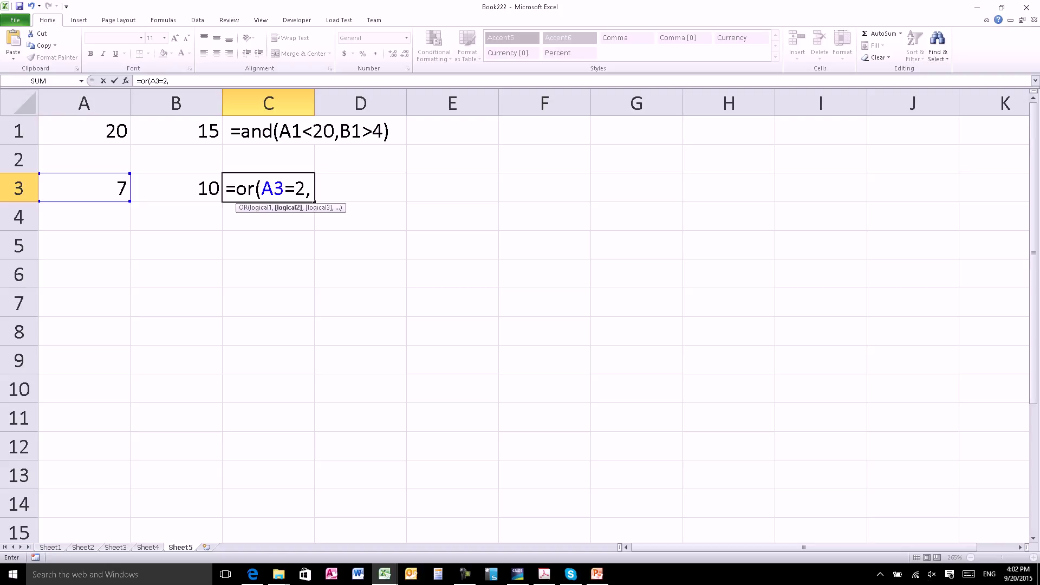
pyautogui.press('Left')
pyautogui.write('<5)')
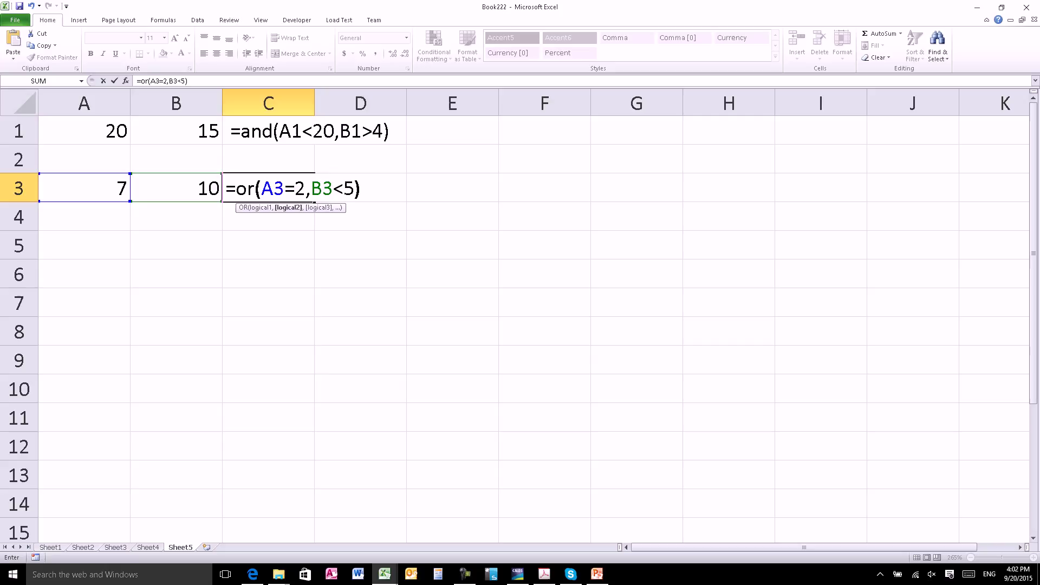
pyautogui.press('Return')
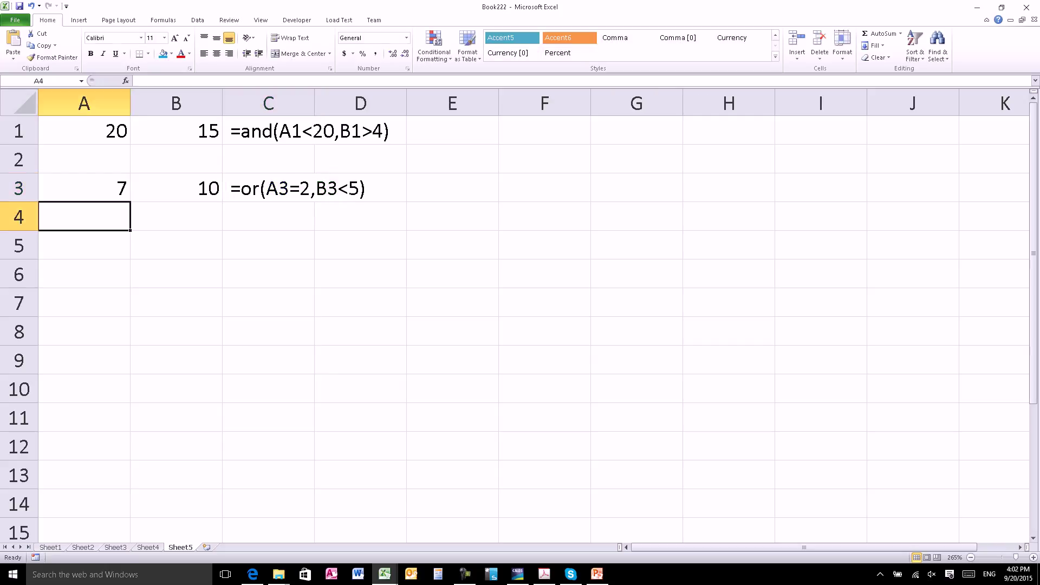
# - Enter 8 in A4 and 7 in B4
pyautogui.write('8')
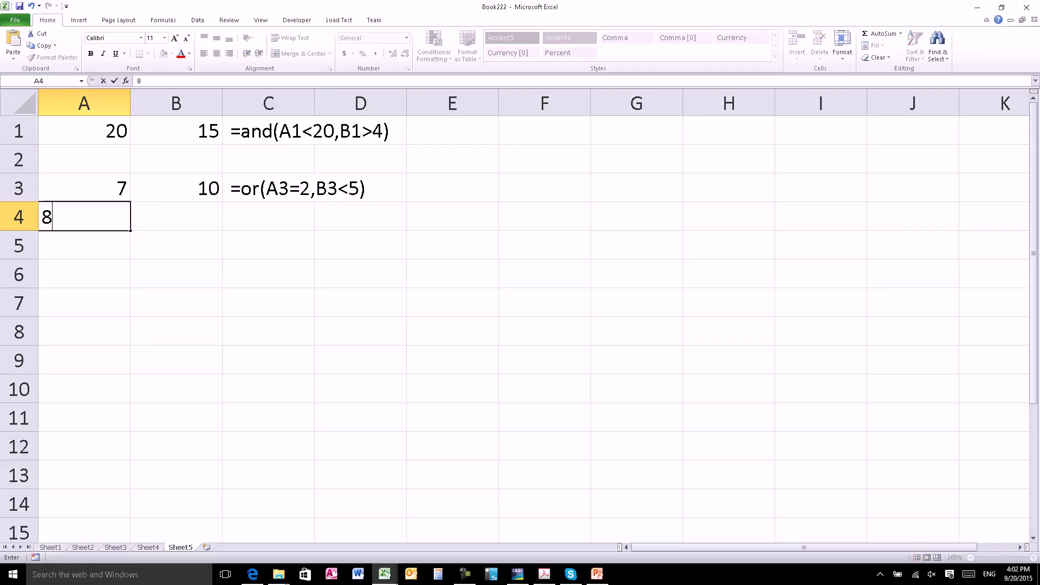
pyautogui.press('Tab')
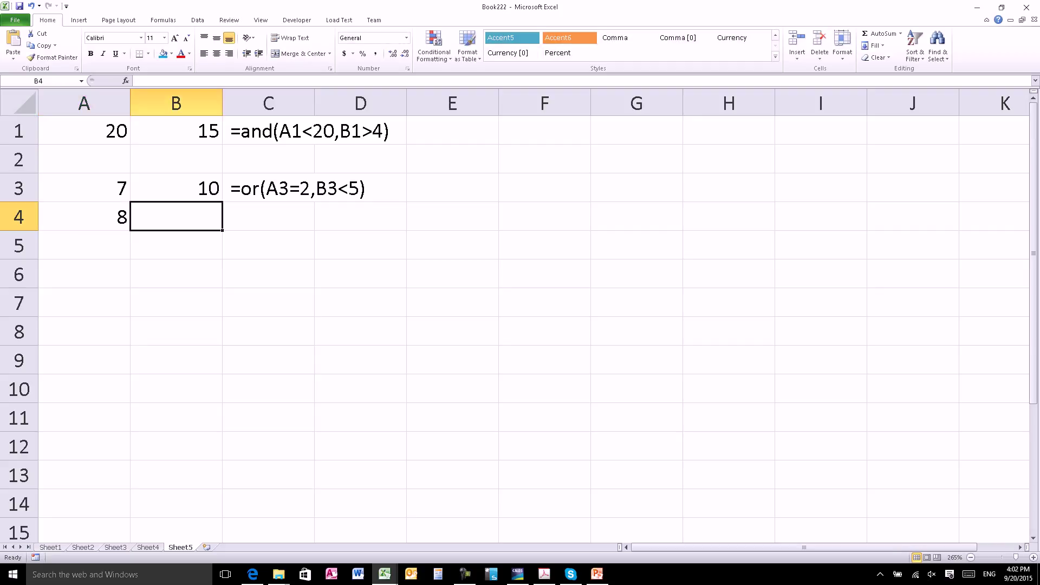
pyautogui.press('BackSpace')
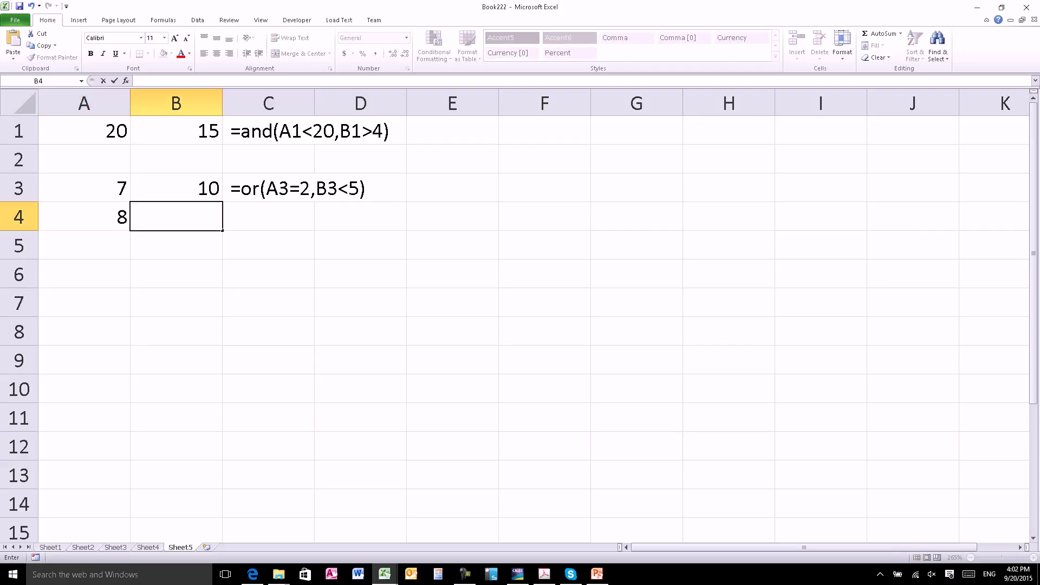
pyautogui.write('7')
pyautogui.press('Tab')
# - Write =and(A4<10,B4>=12) in C4 with a leading space so it shows as text
pyautogui.write('=')
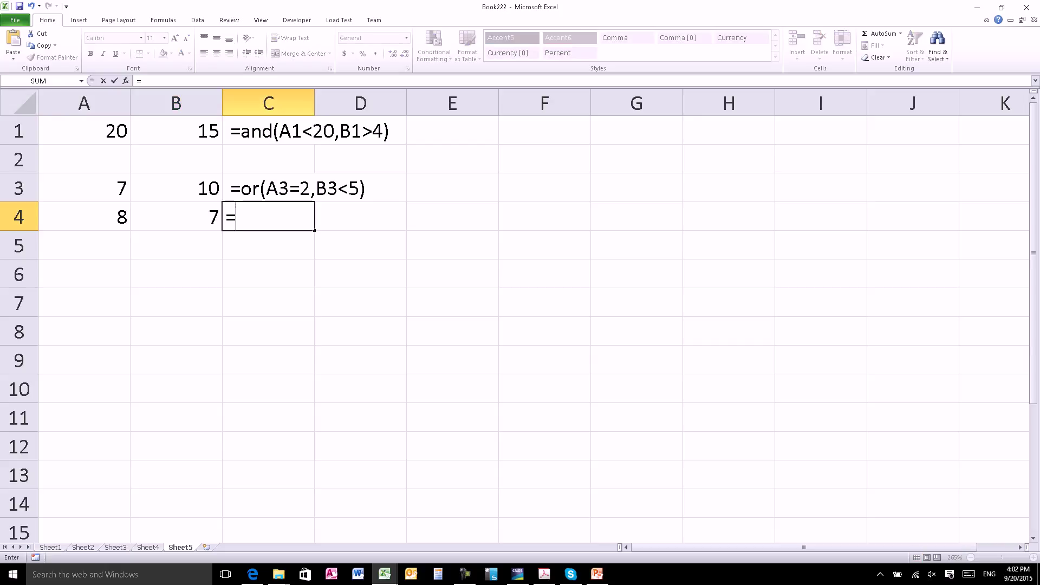
pyautogui.write('and')
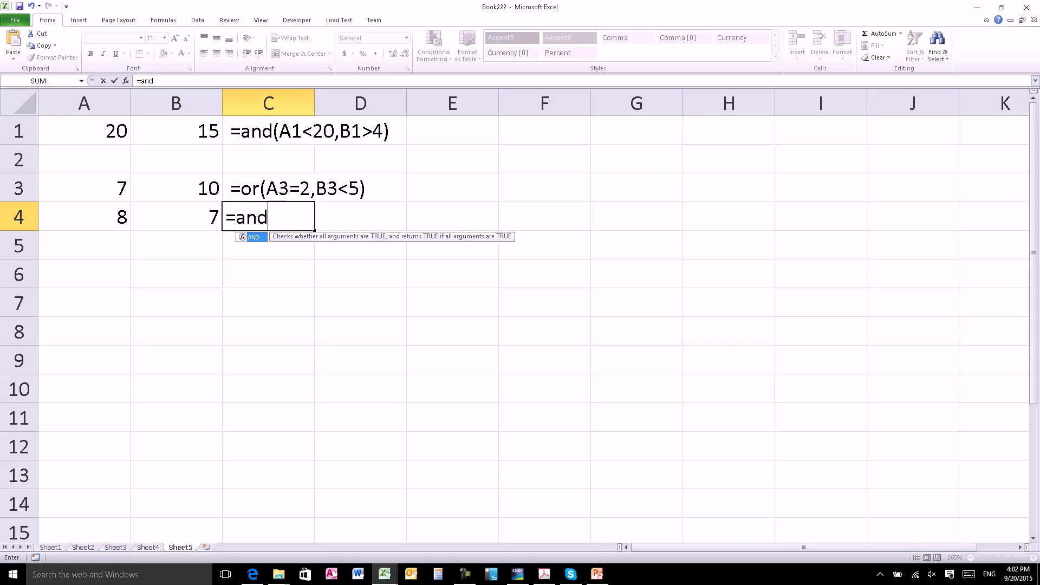
pyautogui.write('(')
pyautogui.press('Left')
pyautogui.press('Left')
pyautogui.write('>10')
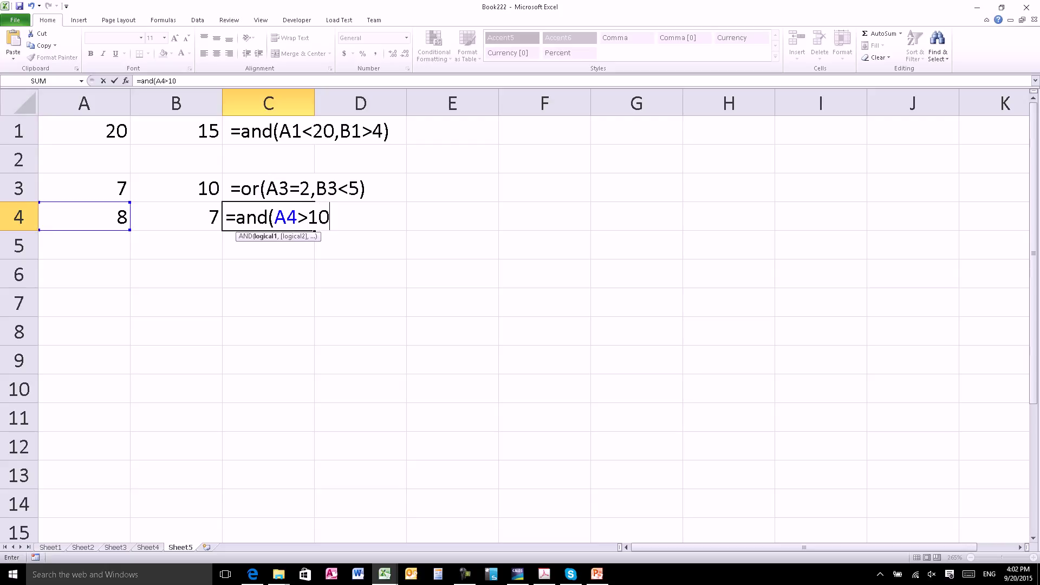
pyautogui.write(',')
pyautogui.press('BackSpace')
pyautogui.press('BackSpace')
pyautogui.press('BackSpace')
pyautogui.press('BackSpace')
pyautogui.write('<10,')
pyautogui.press('Left')
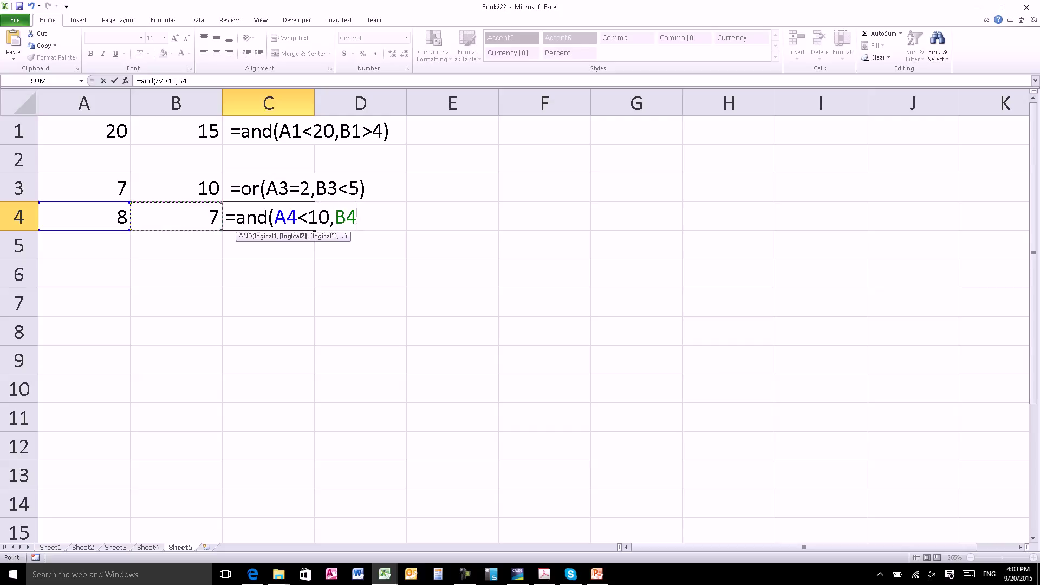
pyautogui.write('=')
pyautogui.press('BackSpace')
pyautogui.write('>=12')
pyautogui.write(')')
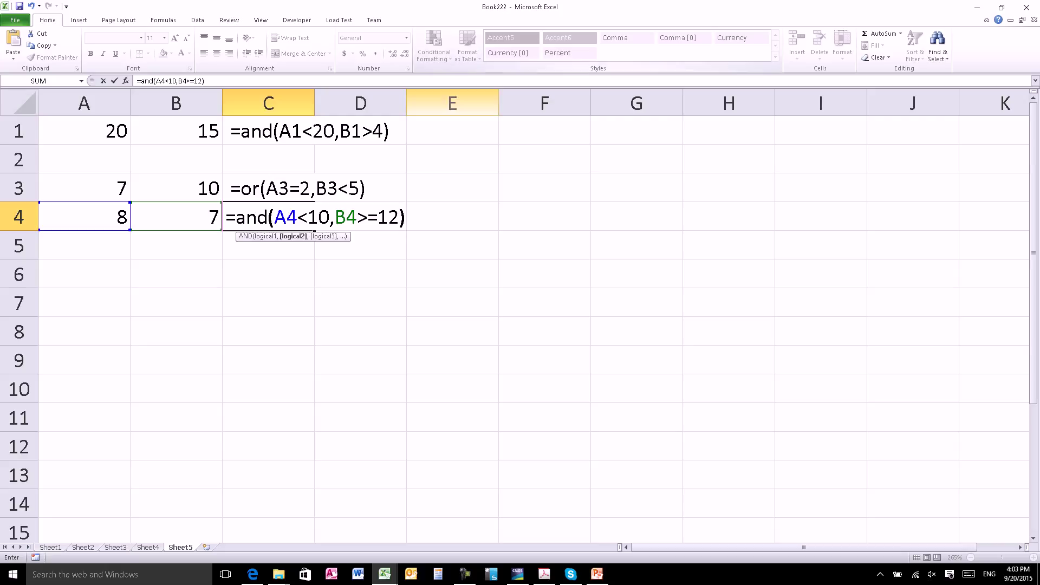
pyautogui.press('F2')
pyautogui.press('Home')
pyautogui.click(176, 245)
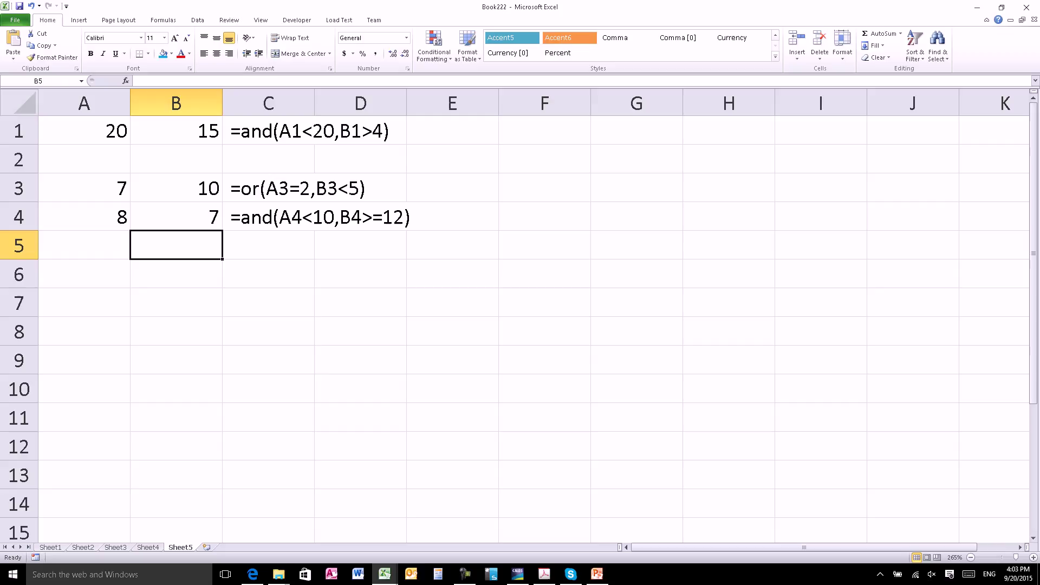
pyautogui.press('Up')
pyautogui.press('Up')
pyautogui.press('Up')
pyautogui.press('Up')
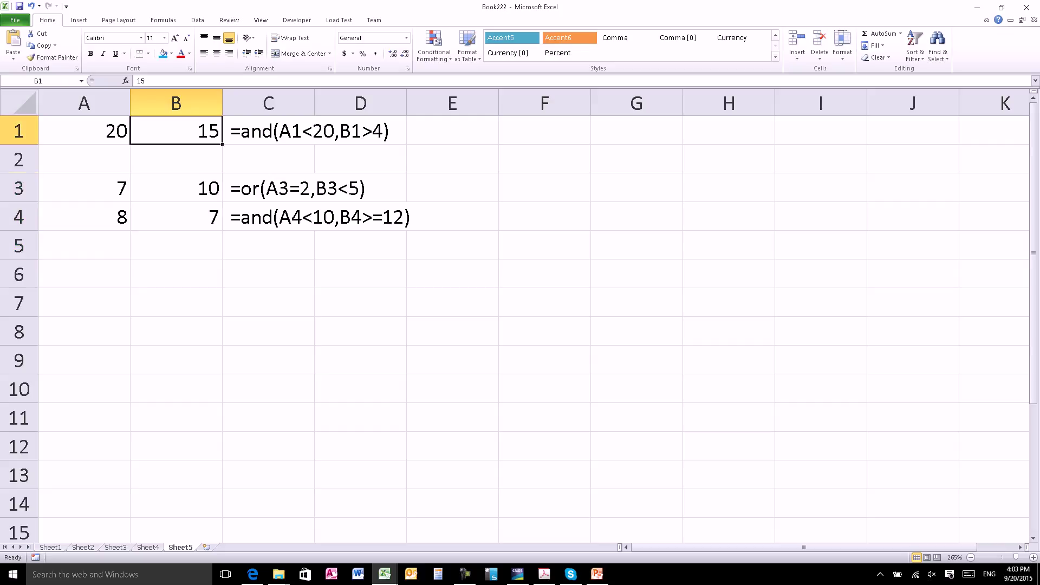
pyautogui.press('Right')
pyautogui.press('Right')
pyautogui.press('Right')
pyautogui.press('Right')
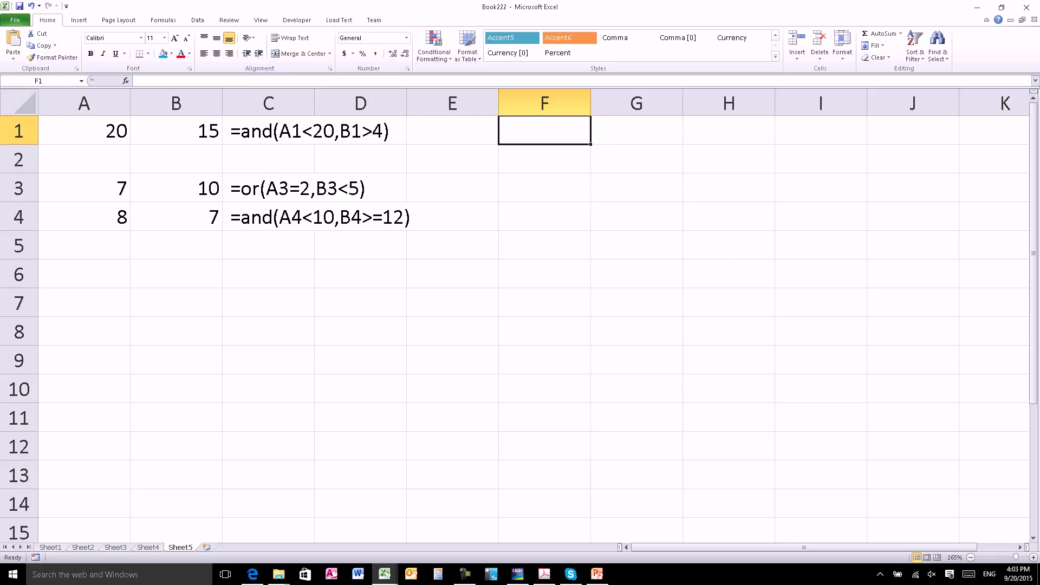
pyautogui.click(452, 129)
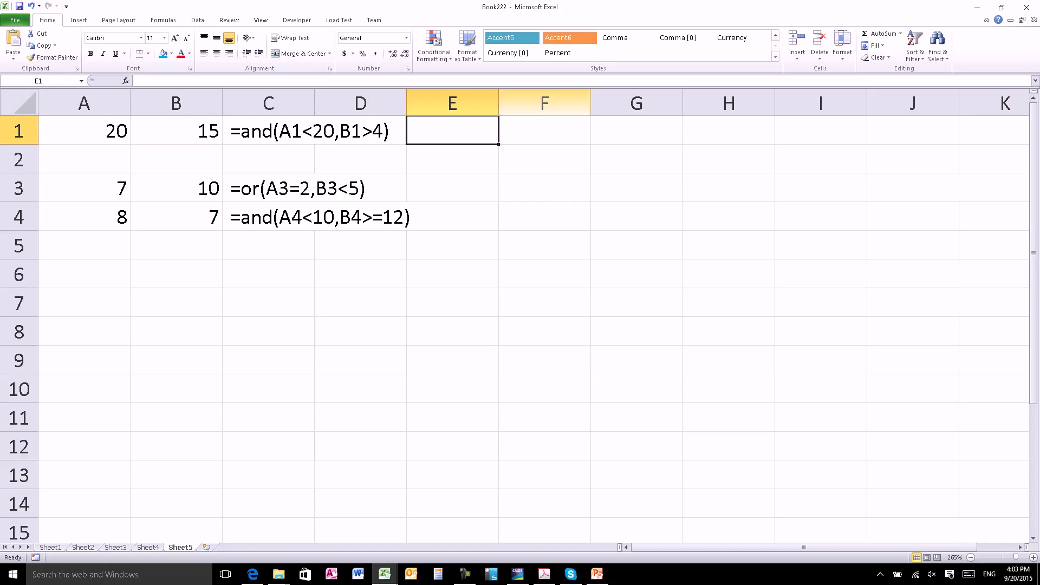
# - Abandon the AND formula started in E1 and discard a stray comma edit in C1
pyautogui.write('=and(')
pyautogui.press('Left')
pyautogui.press('Left')
pyautogui.press('Left')
pyautogui.press('Left')
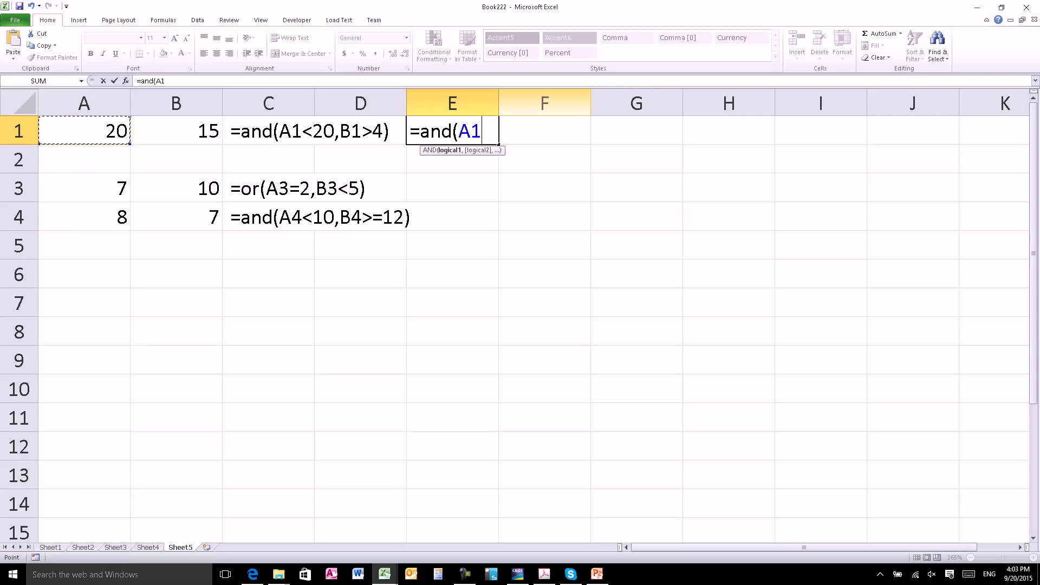
pyautogui.press('BackSpace')
pyautogui.press('BackSpace')
pyautogui.press('Left')
pyautogui.press('Left')
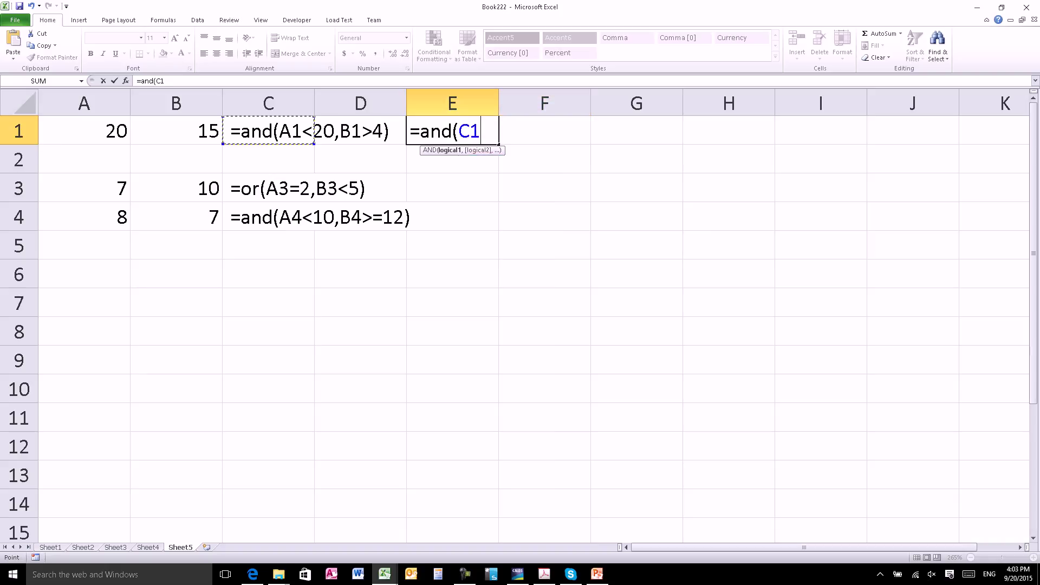
pyautogui.press('Escape')
pyautogui.doubleClick(261, 131)
pyautogui.click(383, 130)
pyautogui.write(',')
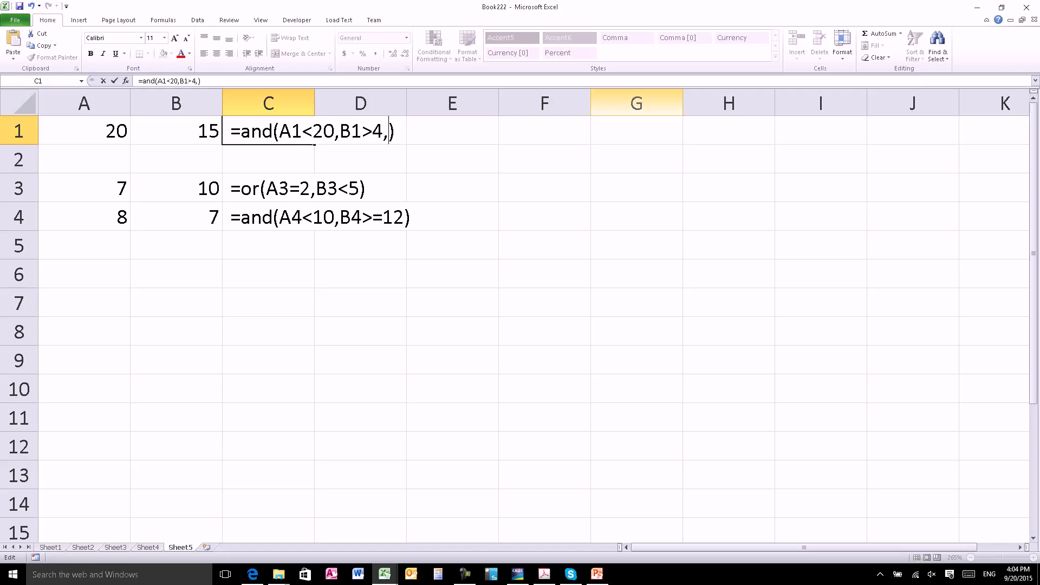
pyautogui.press('Escape')
pyautogui.press('Right')
pyautogui.press('Right')
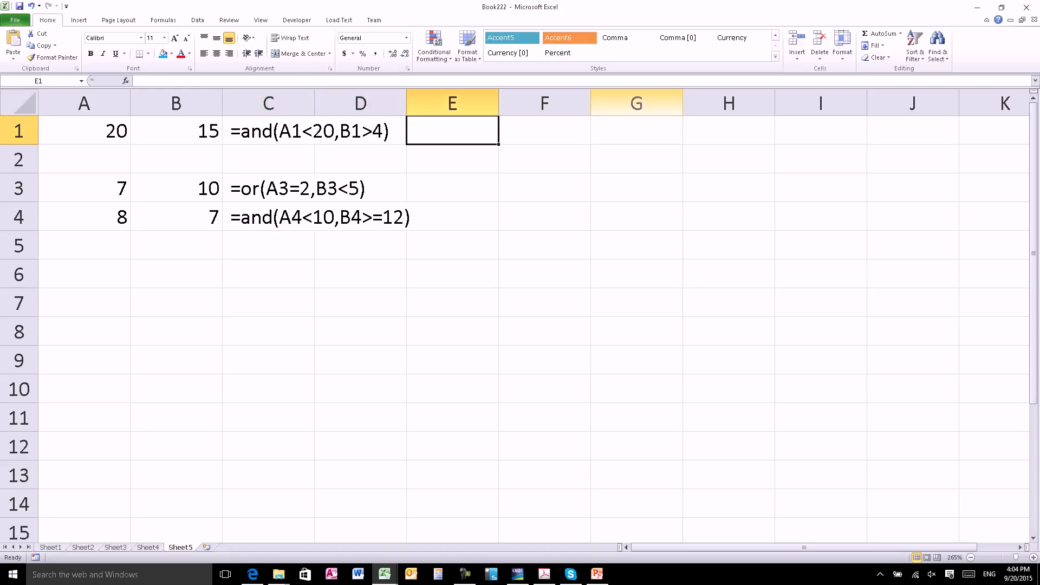
pyautogui.press('Left')
pyautogui.press('Left')
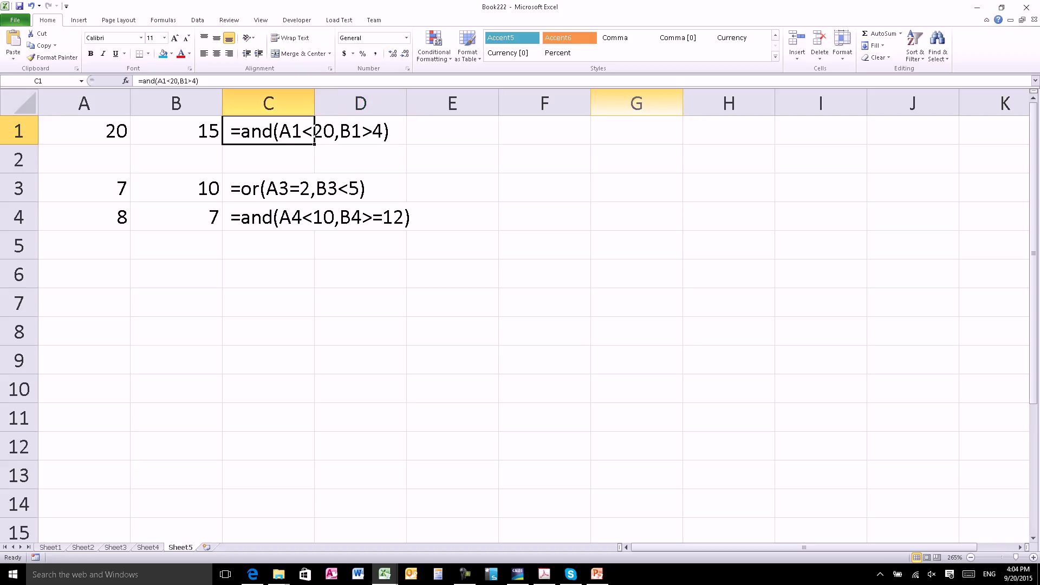
# - Re-edit C1's =and(A1<20,B1>4) and commit it so it calculates FALSE
pyautogui.press('F2')
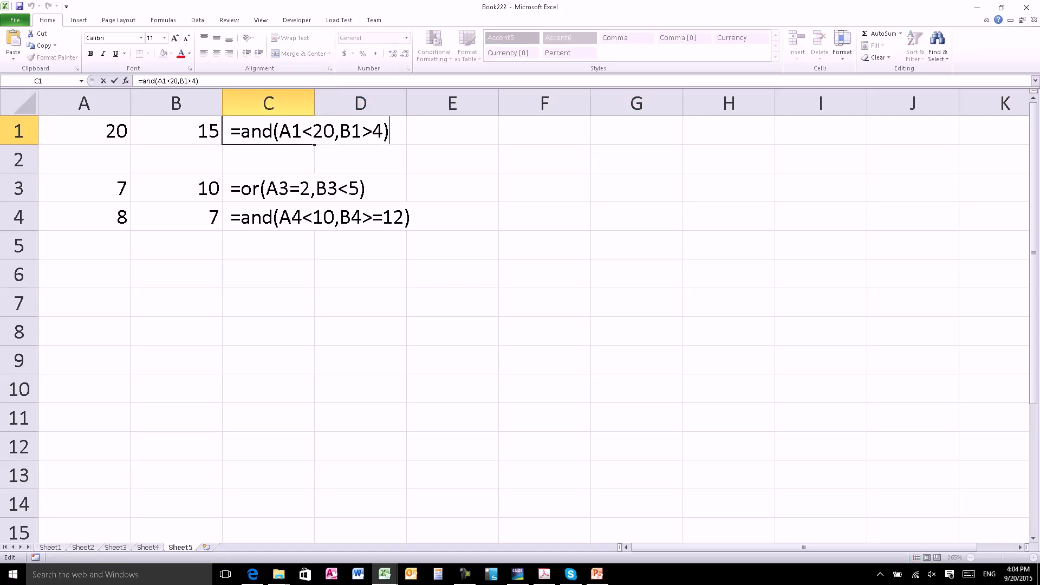
pyautogui.press('Left')
pyautogui.press('Left')
pyautogui.press('Left')
pyautogui.hotkey('shift', 'Left')
pyautogui.hotkey('shift', 'Left')
pyautogui.hotkey('shift', 'Left')
pyautogui.hotkey('shift', 'Left')
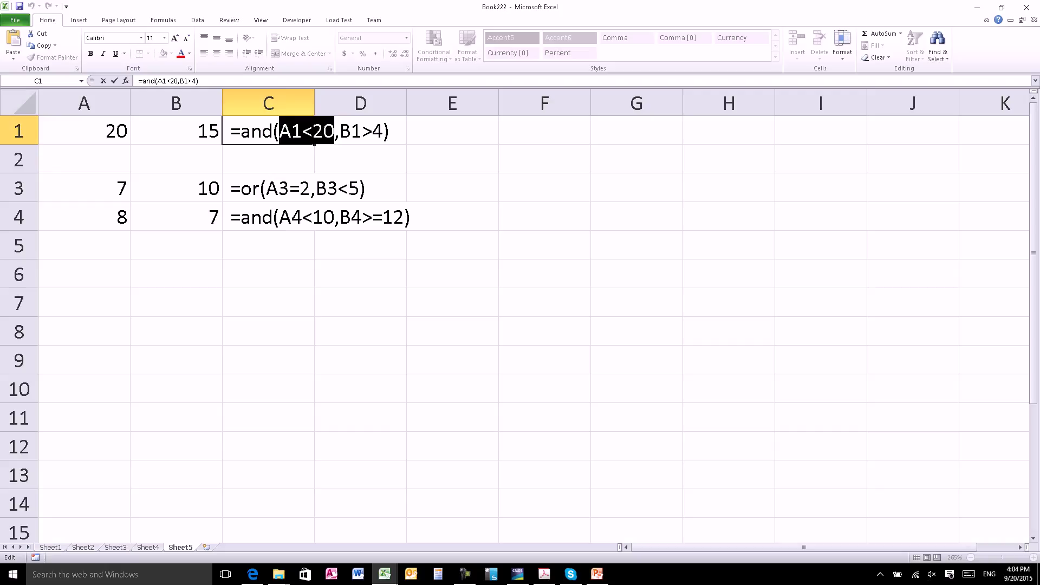
pyautogui.click(272, 130)
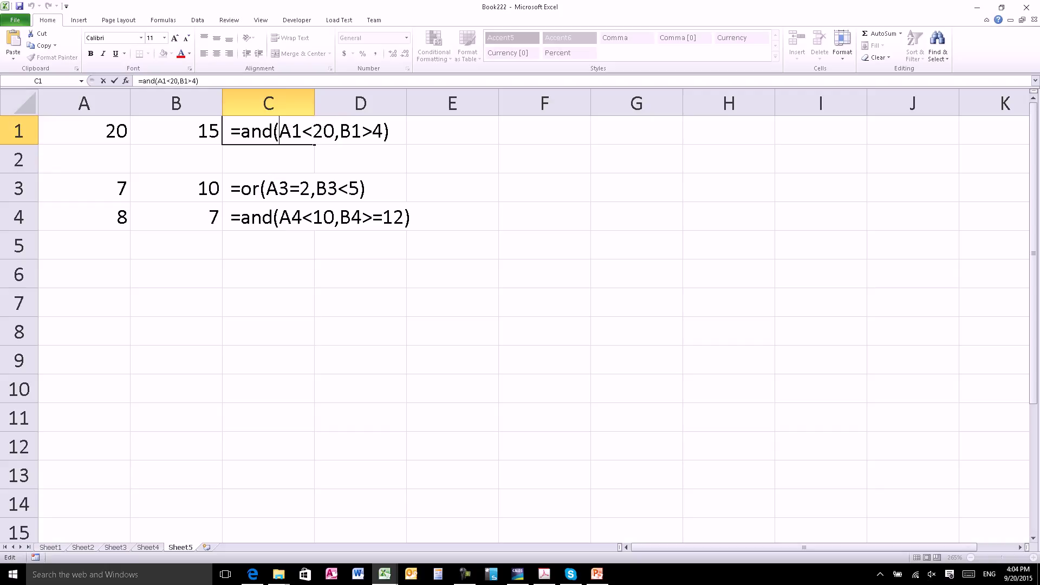
pyautogui.moveTo(278, 131); pyautogui.dragTo(335, 131)
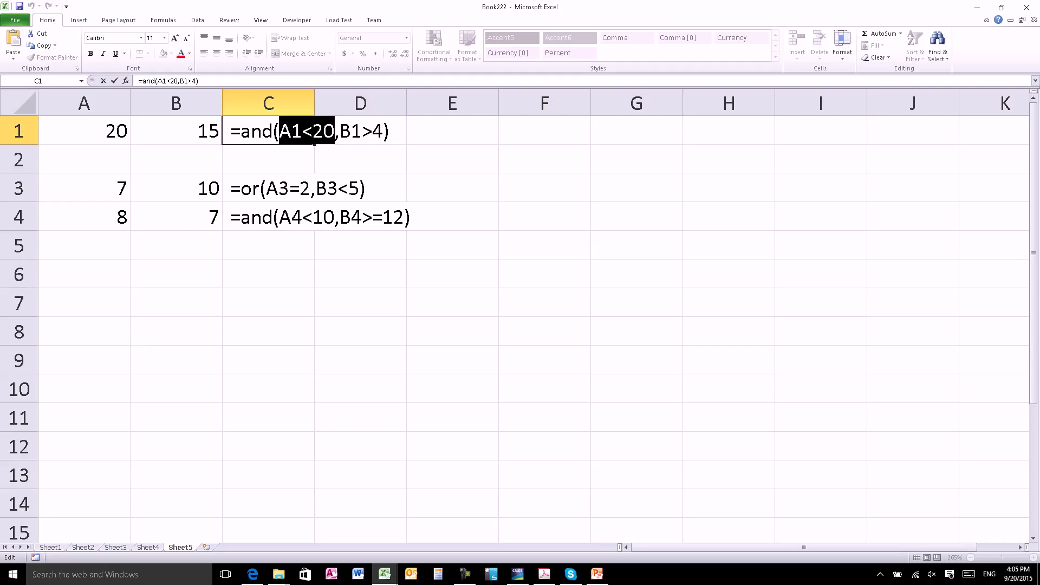
pyautogui.press('F2')
pyautogui.press('Left')
pyautogui.press('Left')
pyautogui.press('Right')
pyautogui.press('Right')
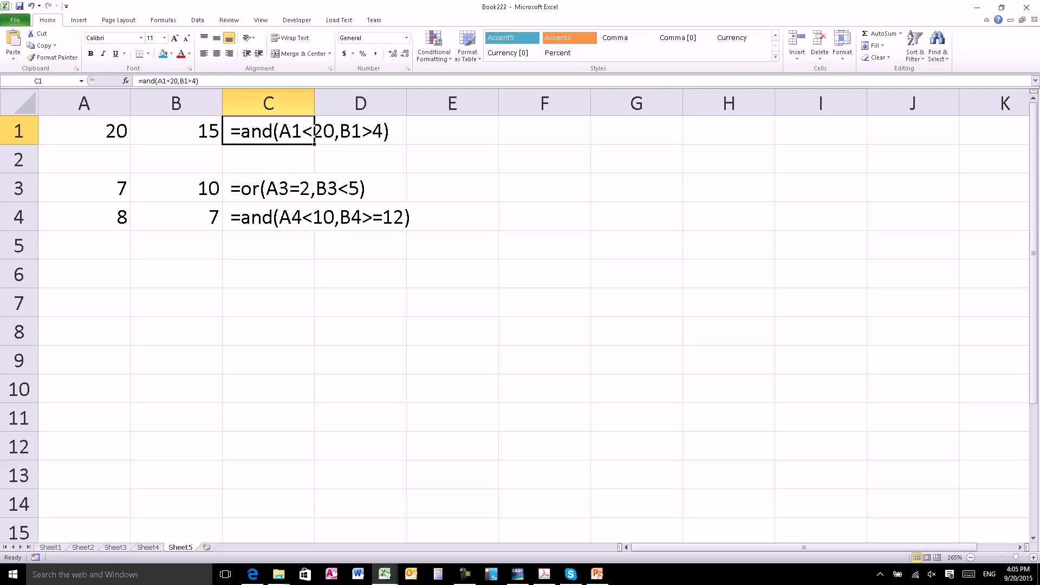
pyautogui.press('F2')
pyautogui.press('Return')
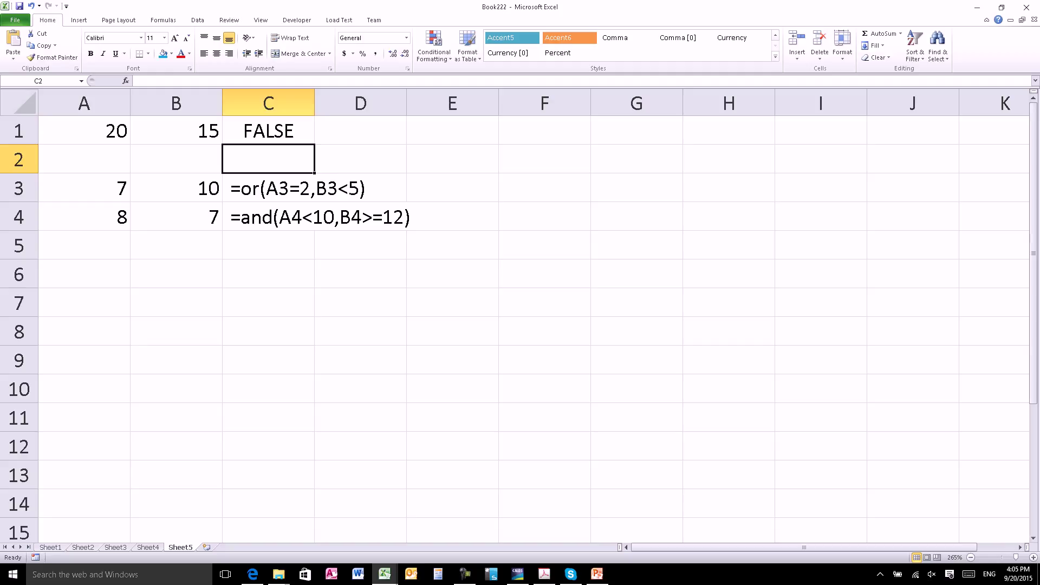
pyautogui.press('Up')
# - Prefix C1's AND formula with an apostrophe so it displays as text
pyautogui.press('F2')
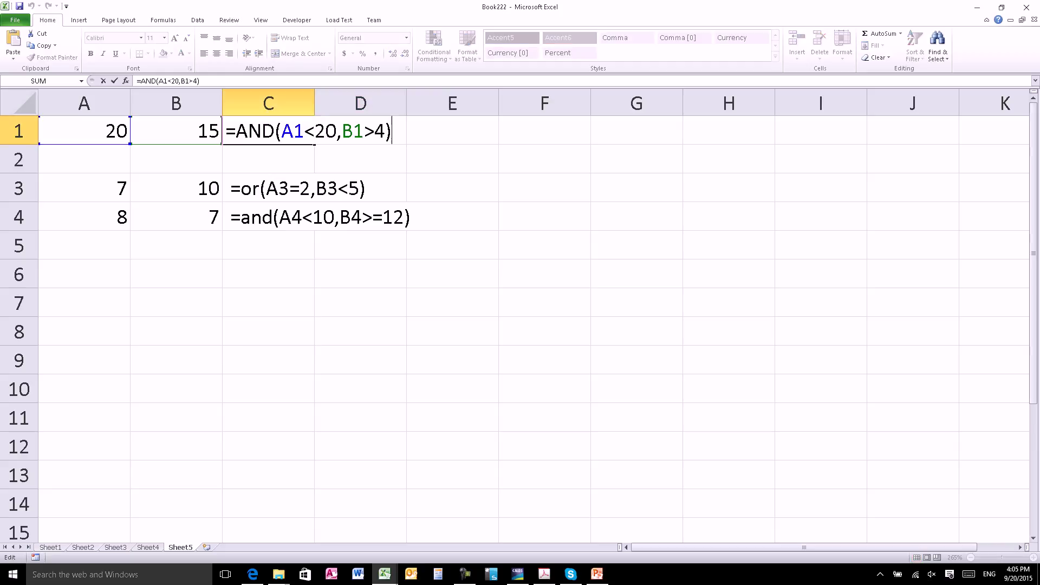
pyautogui.hotkey('shift', 'Home')
pyautogui.press('Escape')
pyautogui.press('Right')
pyautogui.press('Left')
pyautogui.press('F2')
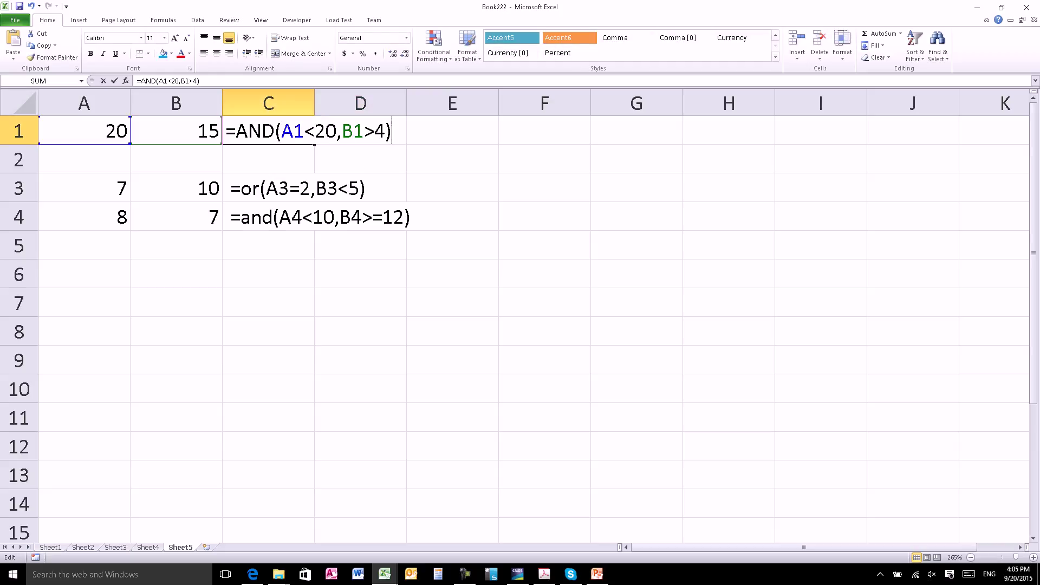
pyautogui.press('Home')
pyautogui.write("'")
pyautogui.press('Return')
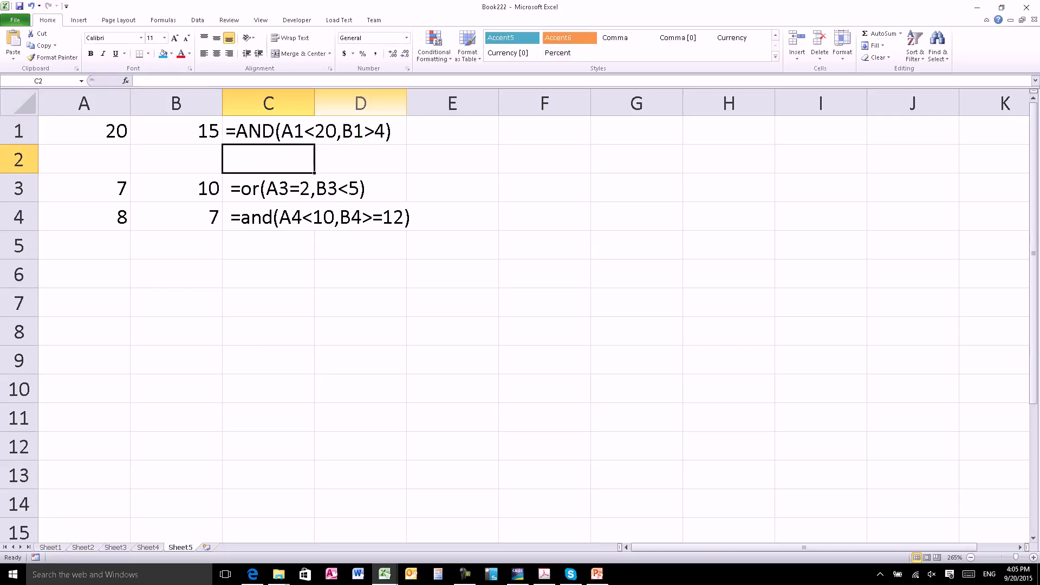
pyautogui.hotkey('alt', 'h')
pyautogui.press('o')
pyautogui.press('i')
# - Paste the formula into D1 and change AND to OR, giving =or(A1<20,B1>4) = TRUE
pyautogui.click(463, 130)
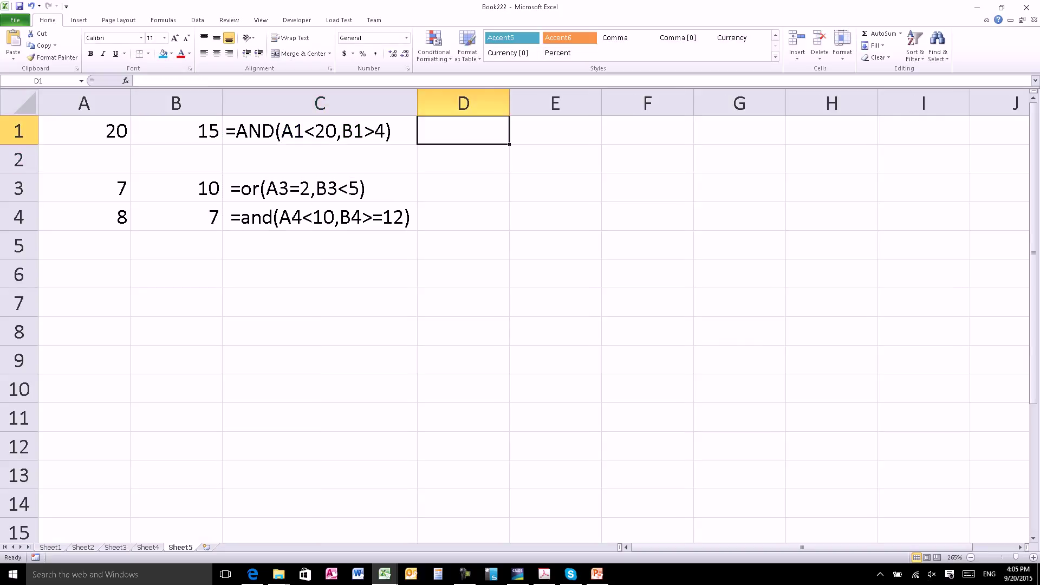
pyautogui.write('=')
pyautogui.press('BackSpace')
pyautogui.hotkey('ctrl', 'v')
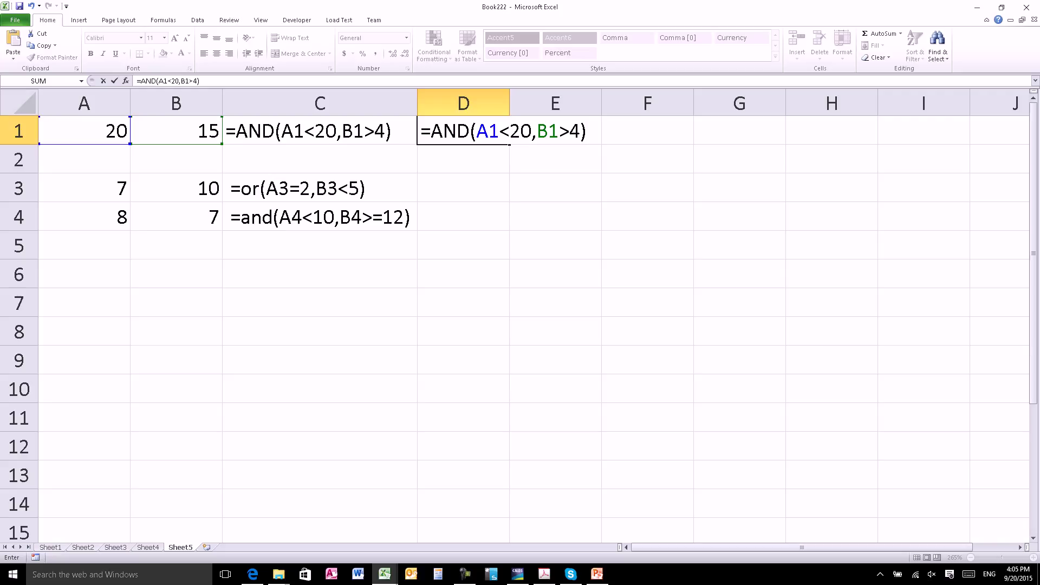
pyautogui.press('Home')
pyautogui.press('Right')
pyautogui.press('Right')
pyautogui.hotkey('shift', 'Right')
pyautogui.hotkey('shift', 'Right')
pyautogui.hotkey('shift', 'Left')
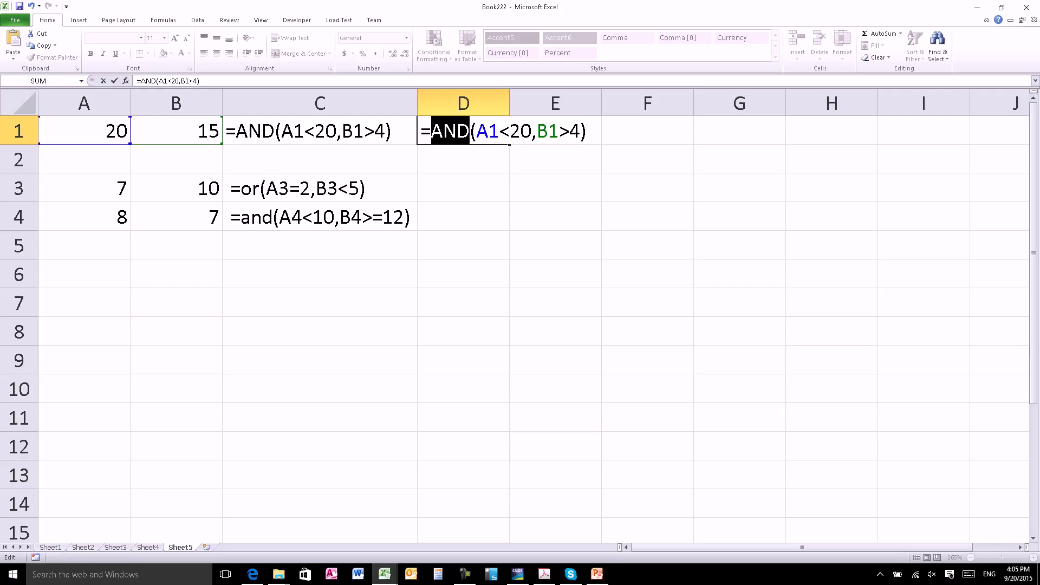
pyautogui.write('or')
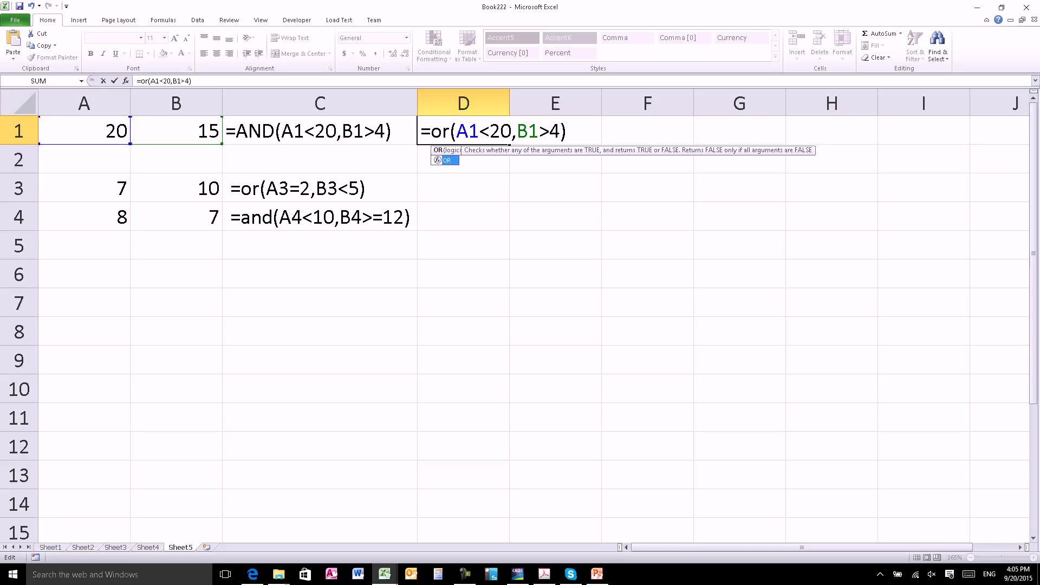
pyautogui.click(501, 130)
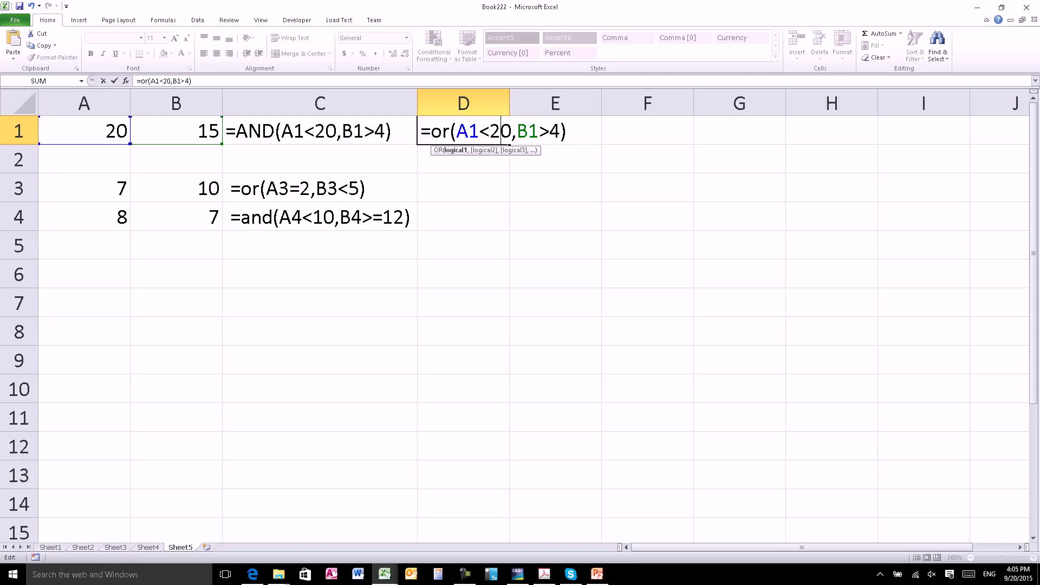
pyautogui.press('Return')
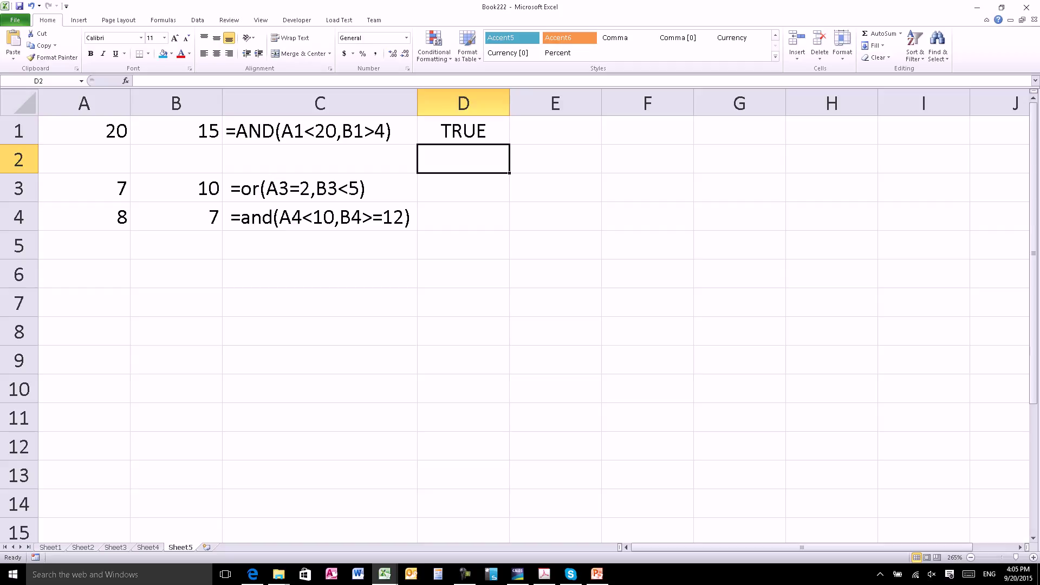
pyautogui.press('Down')
pyautogui.press('Left')
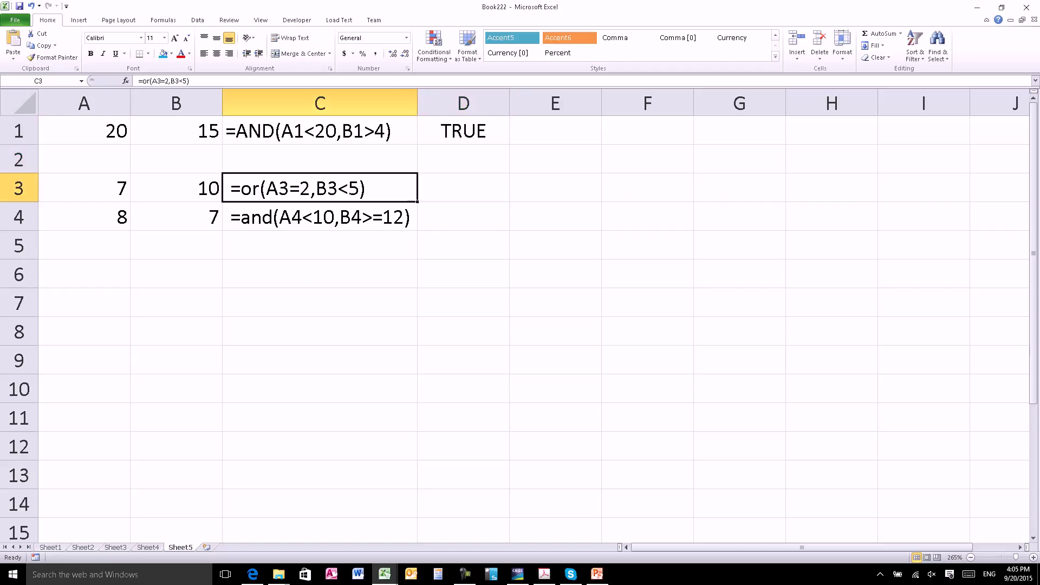
# - Remove the leading space from C3's OR formula so it calculates FALSE
pyautogui.press('F2')
pyautogui.press('Home')
pyautogui.press('Delete')
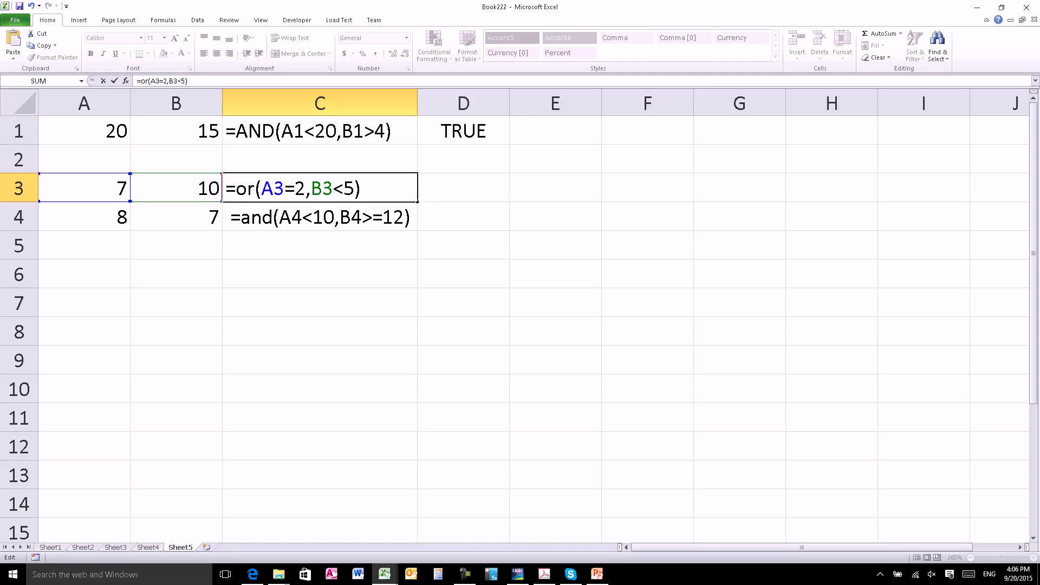
pyautogui.press('Return')
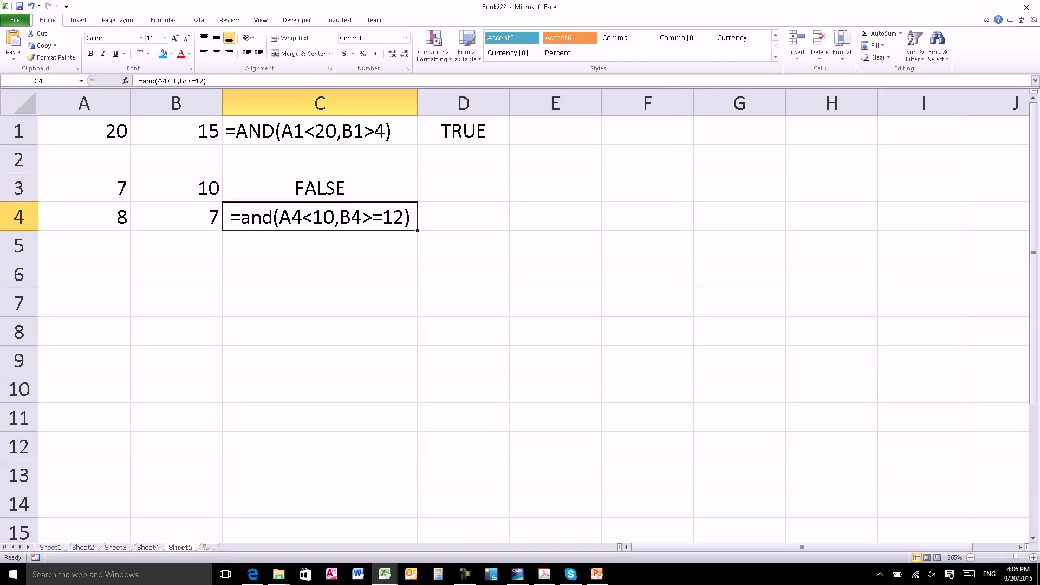
# - Remove the leading space from C4's =and(A4<10,B4>=12) so it returns FALSE
pyautogui.press('F2')
pyautogui.press('Home')
pyautogui.press('Delete')
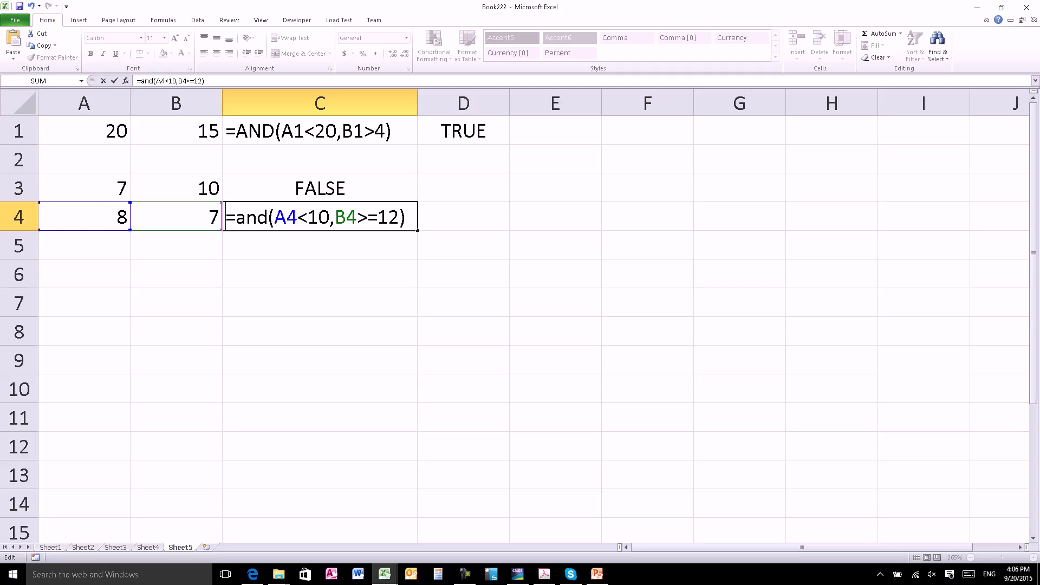
pyautogui.press('Return')
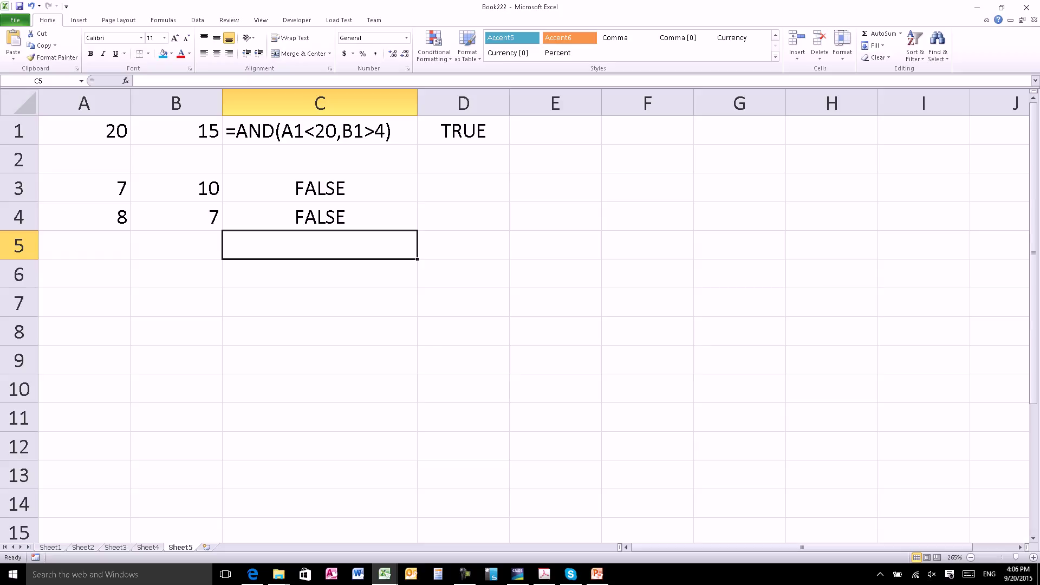
pyautogui.click(176, 245)
# - Enter 67 in A7 and =AND(A7>=50,A7<=80) in B7, which returns TRUE
pyautogui.press('Down')
pyautogui.press('Left')
pyautogui.press('Down')
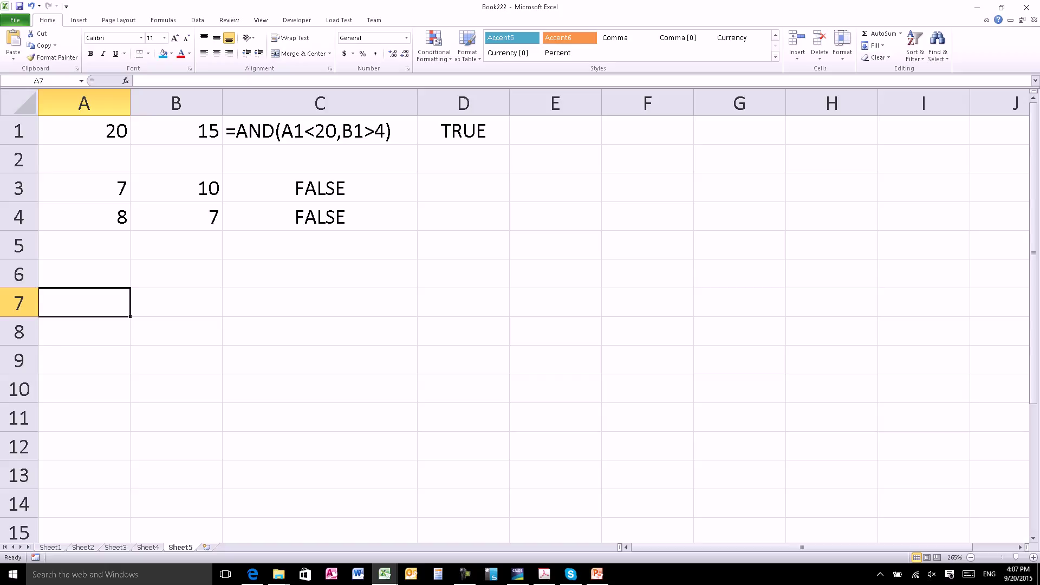
pyautogui.write('67')
pyautogui.press('Return')
pyautogui.press('Up')
pyautogui.press('Right')
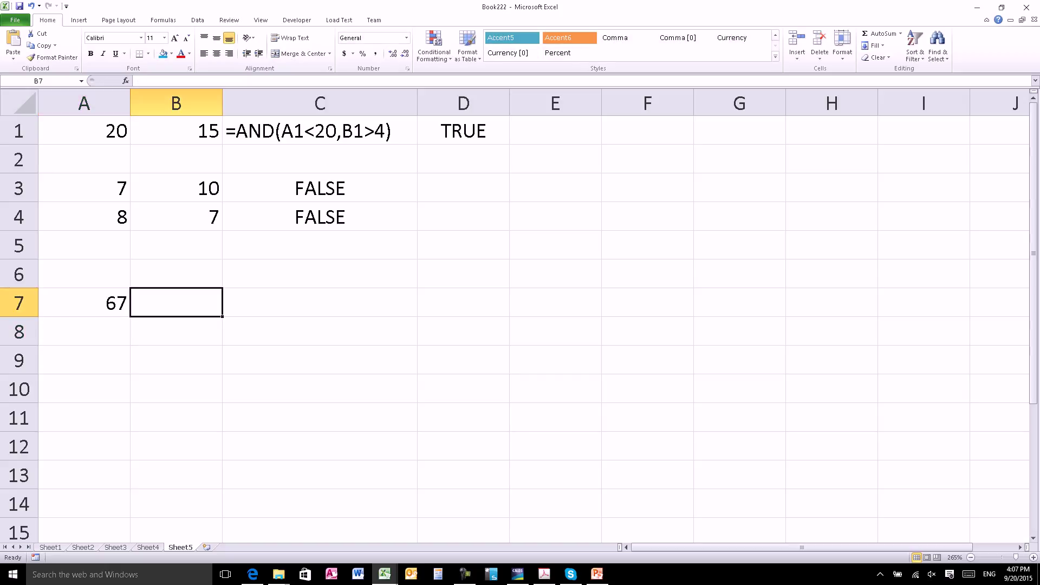
pyautogui.write('=')
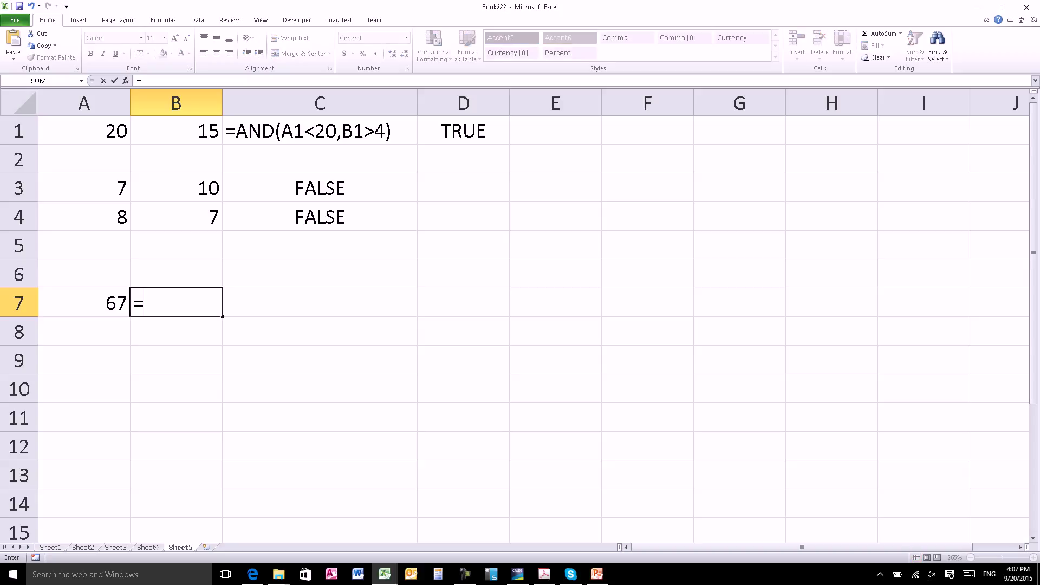
pyautogui.write('and(')
pyautogui.press('Left')
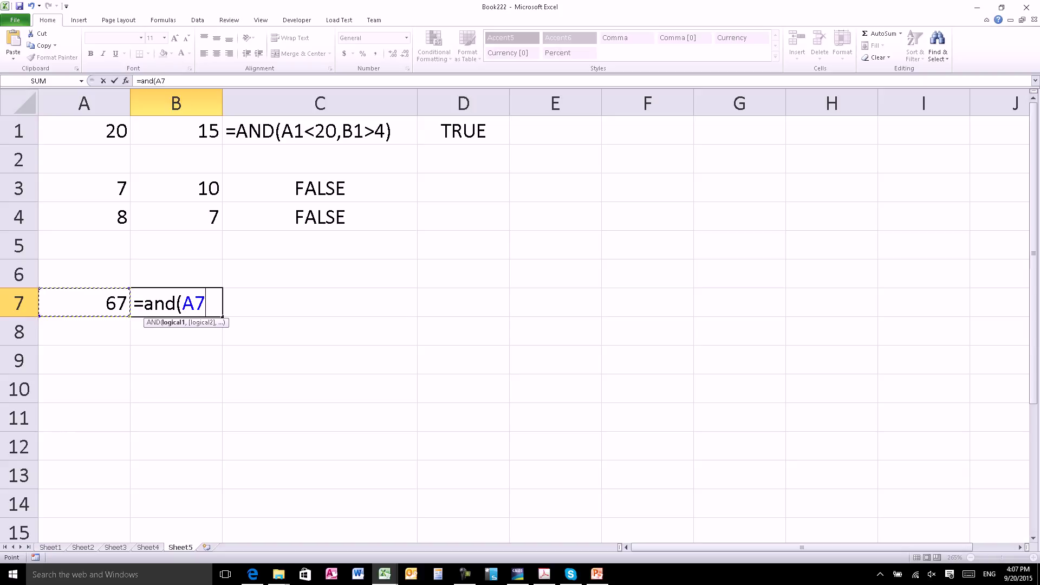
pyautogui.write('>')
pyautogui.write('=50,')
pyautogui.press('Left')
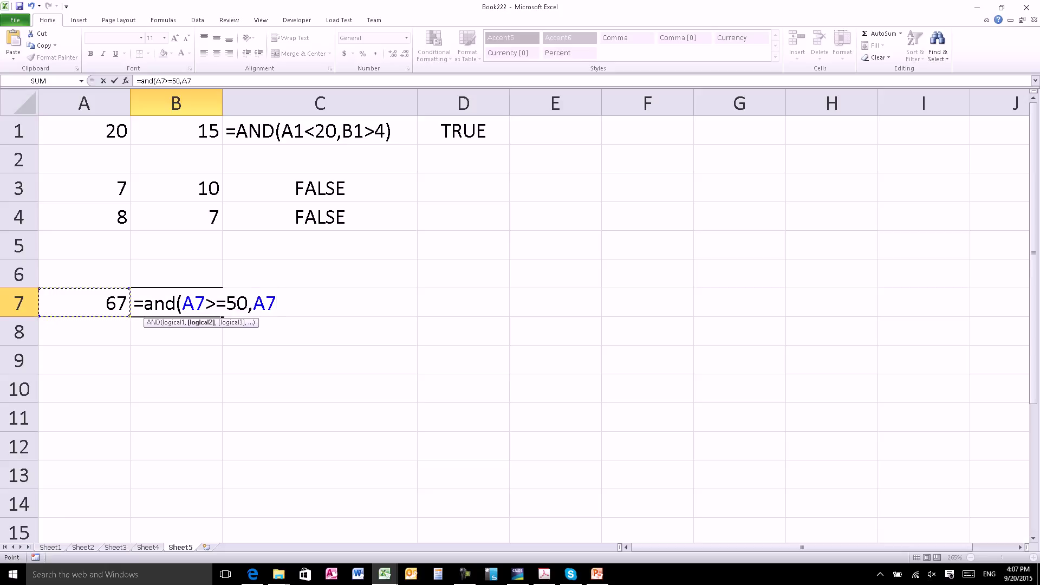
pyautogui.write('<=80')
pyautogui.press('Return')
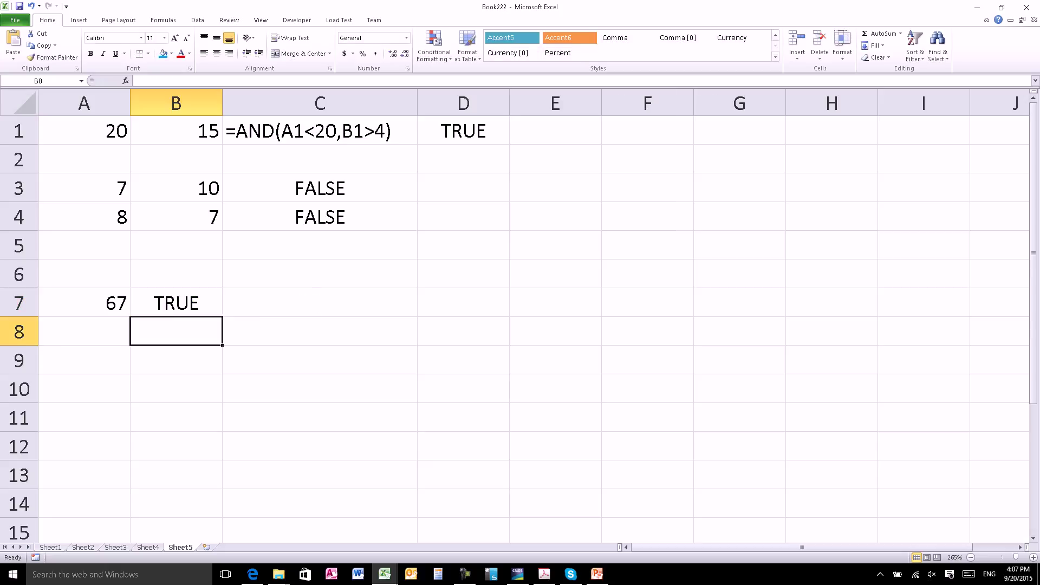
# - Review B7's formula, then change A7 to 45 so B7 turns FALSE
pyautogui.click(176, 303)
pyautogui.press('F2')
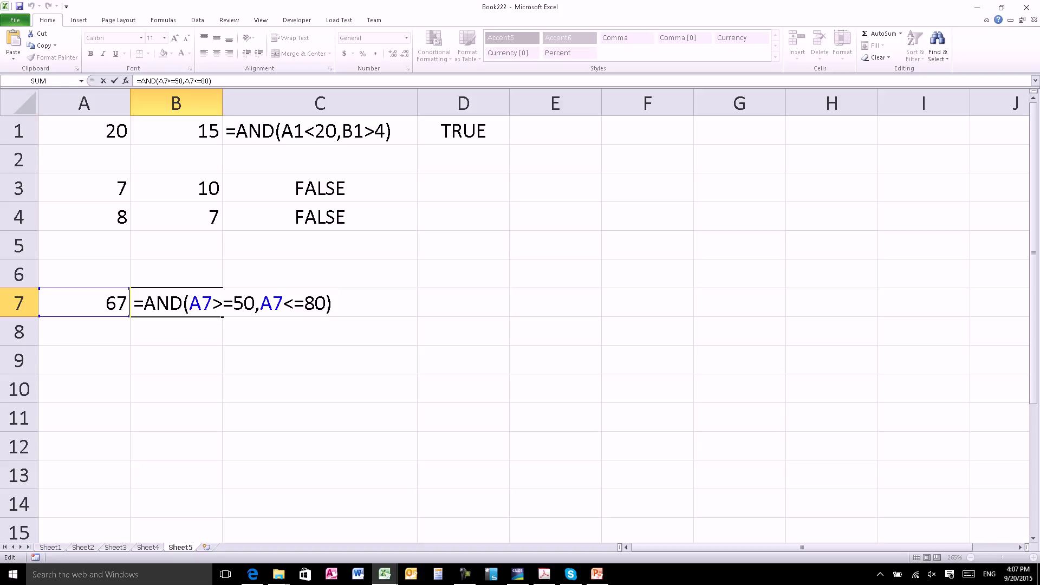
pyautogui.click(233, 302)
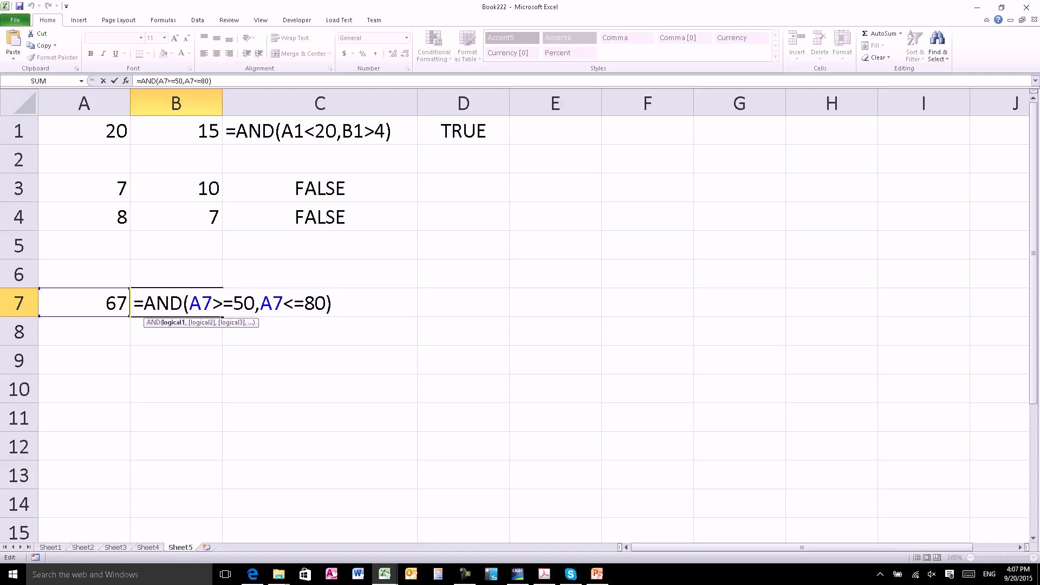
pyautogui.click(212, 302)
pyautogui.press('Return')
pyautogui.click(84, 303)
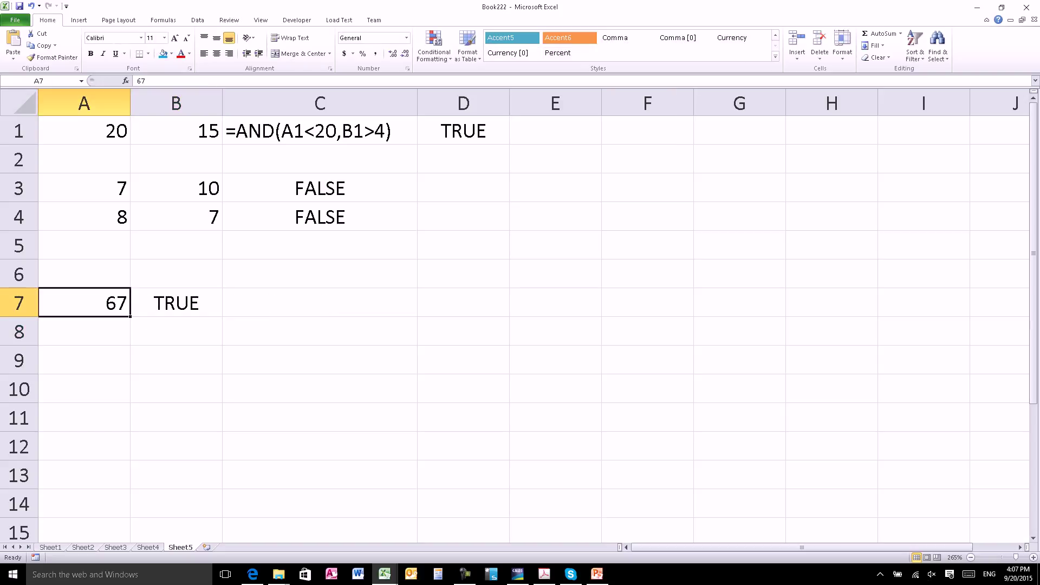
pyautogui.write('45')
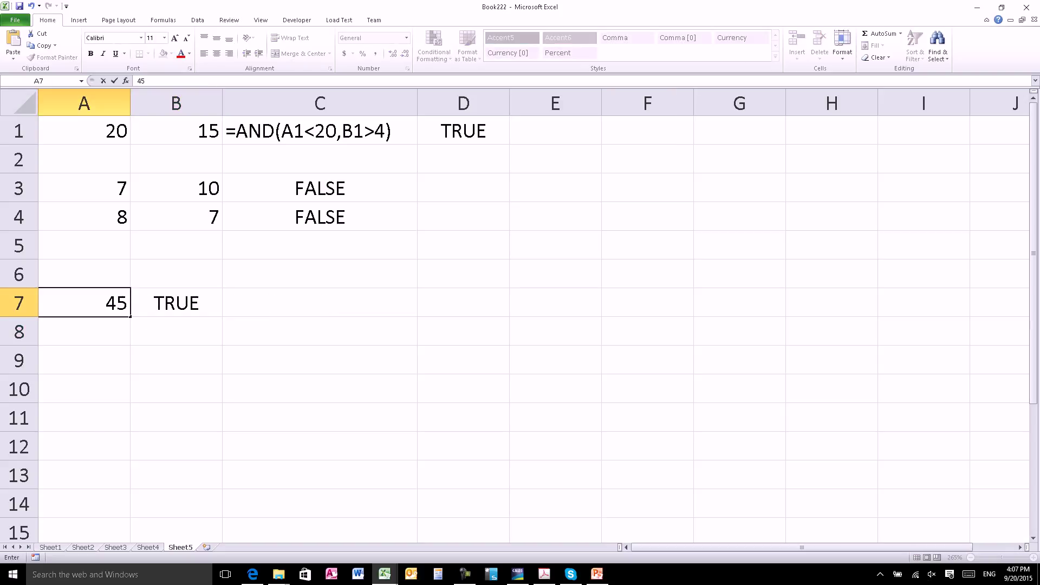
pyautogui.press('Return')
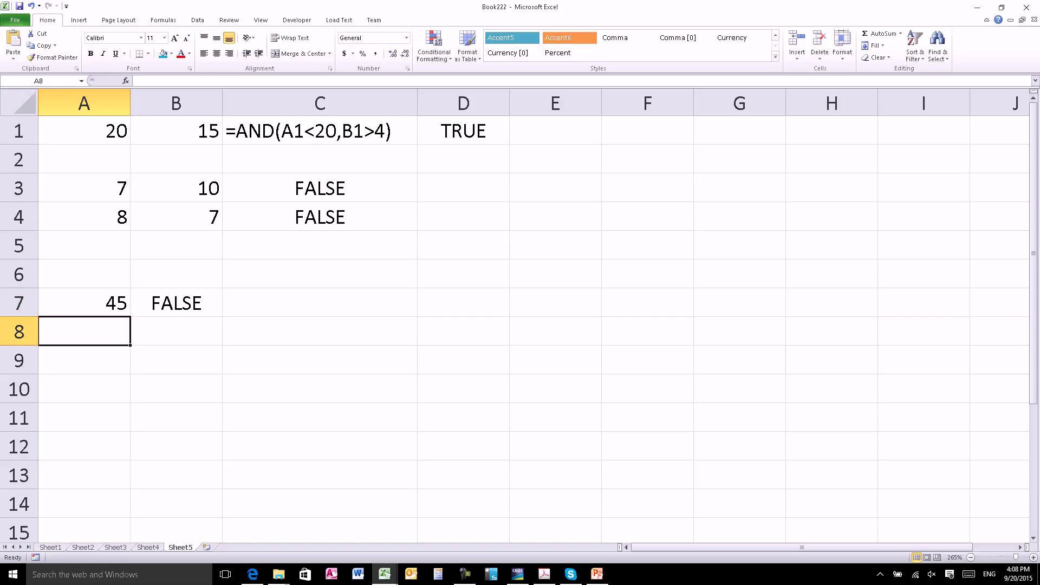
# - Add a leading space to B7's formula so it displays as text
pyautogui.click(84, 303)
pyautogui.click(176, 303)
pyautogui.press('F2')
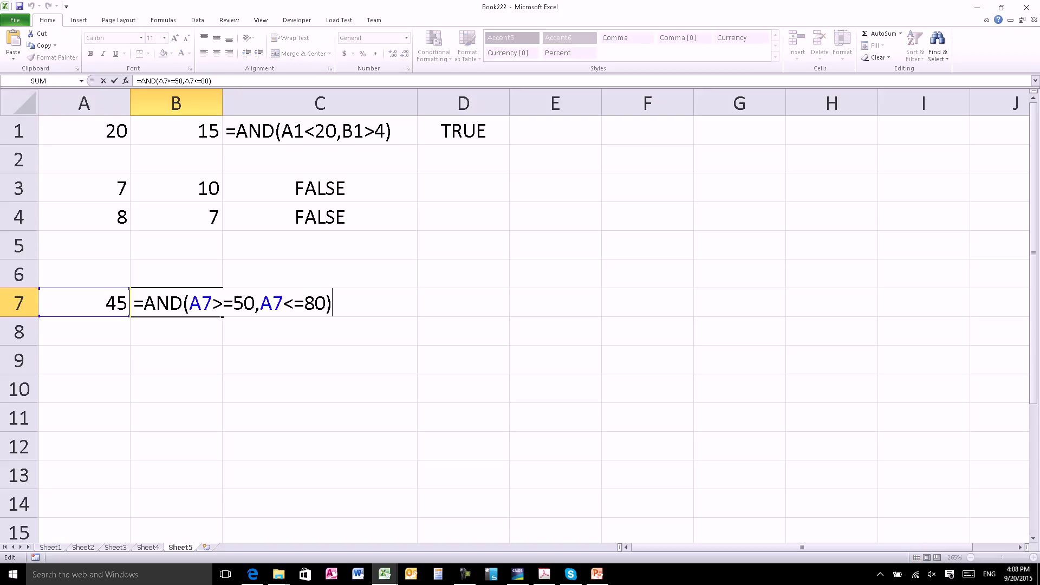
pyautogui.press('Home')
pyautogui.press('Return')
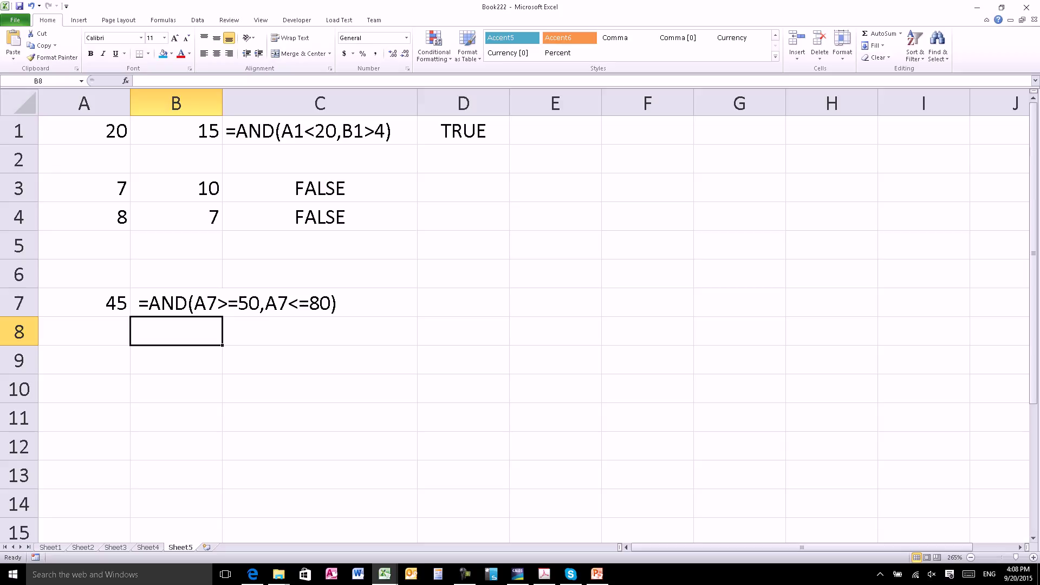
# - Enter 78 in A8 and =or(A8<50,A8>80) in B8, which evaluates to FALSE
pyautogui.click(84, 331)
pyautogui.write('78')
pyautogui.press('Tab')
pyautogui.write('=or(')
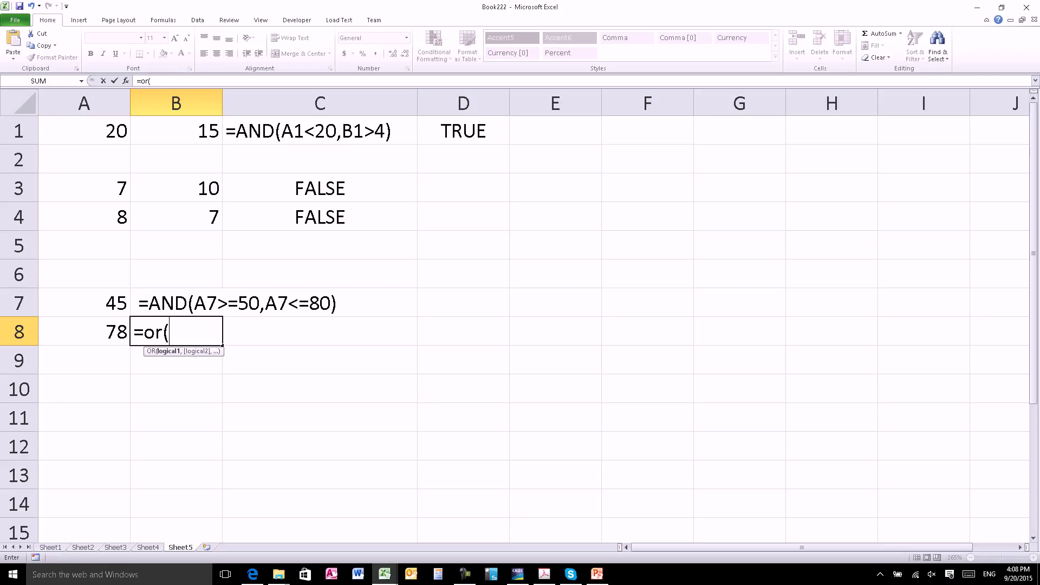
pyautogui.press('Left')
pyautogui.write('<50,')
pyautogui.press('Left')
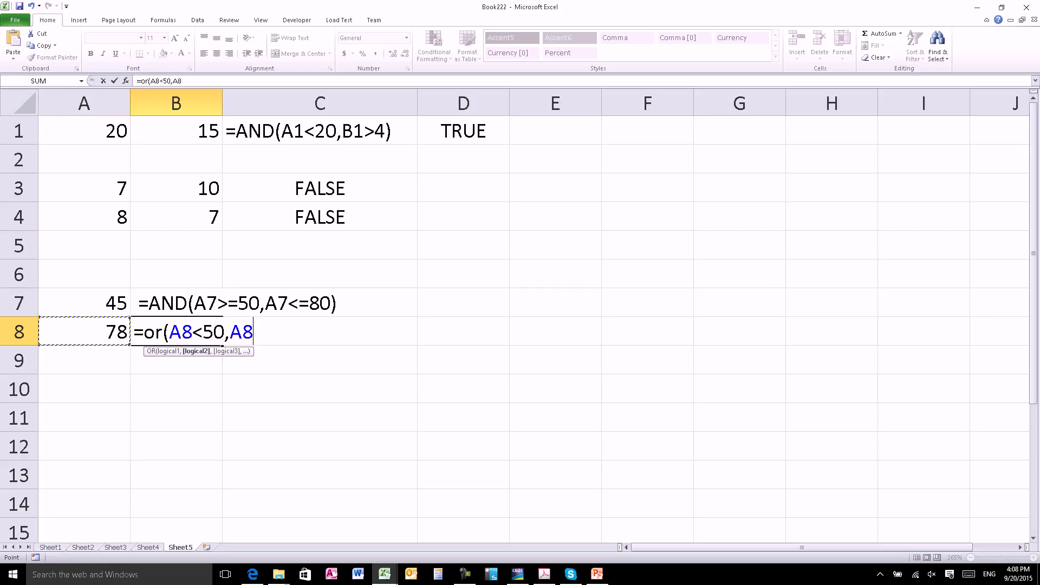
pyautogui.write('>80')
pyautogui.press('Return')
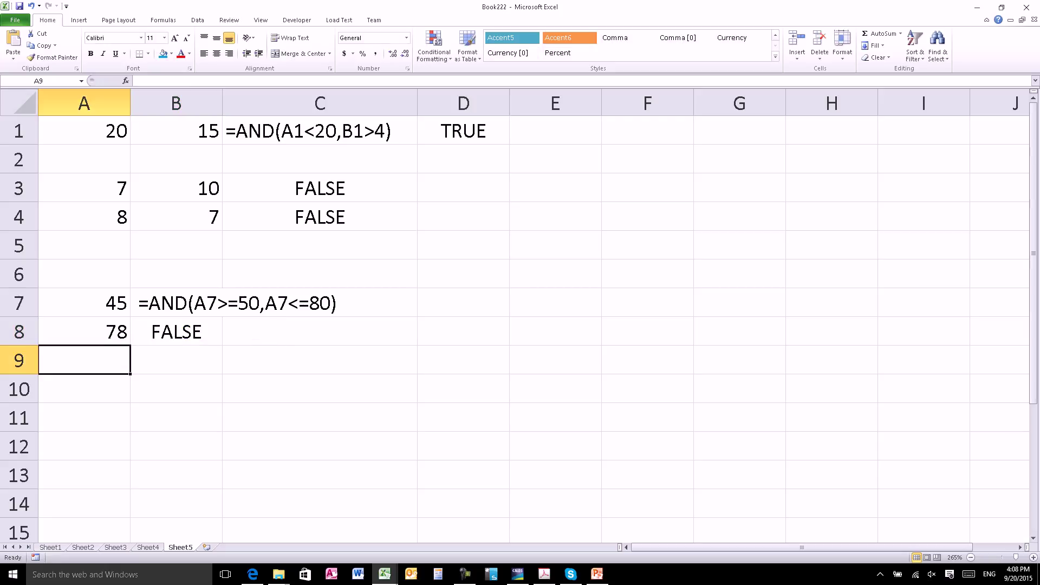
# - Enter 90 and then 33 in A8 to check that B8's OR formula returns TRUE
pyautogui.click(84, 331)
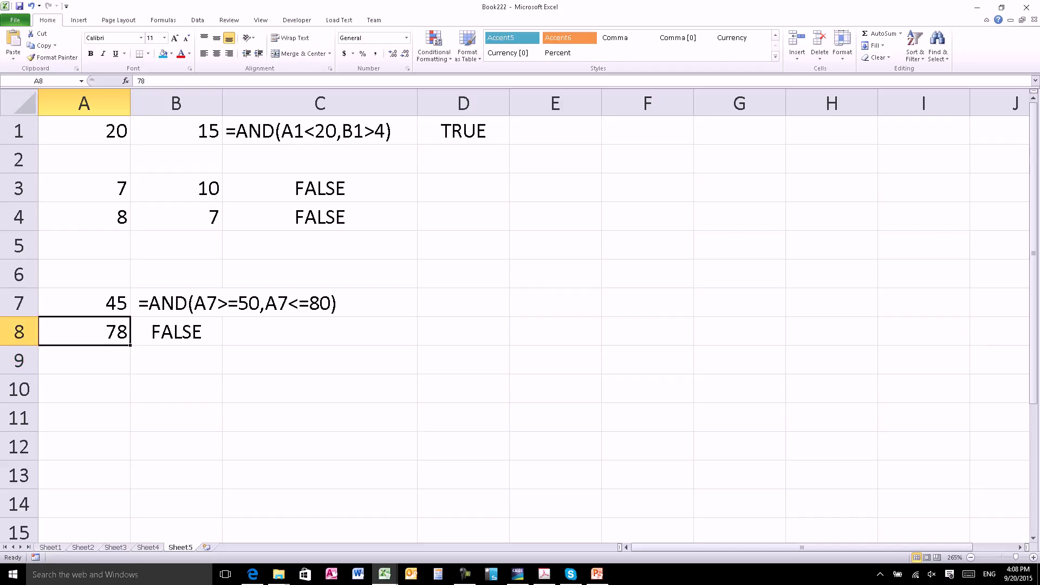
pyautogui.write('90')
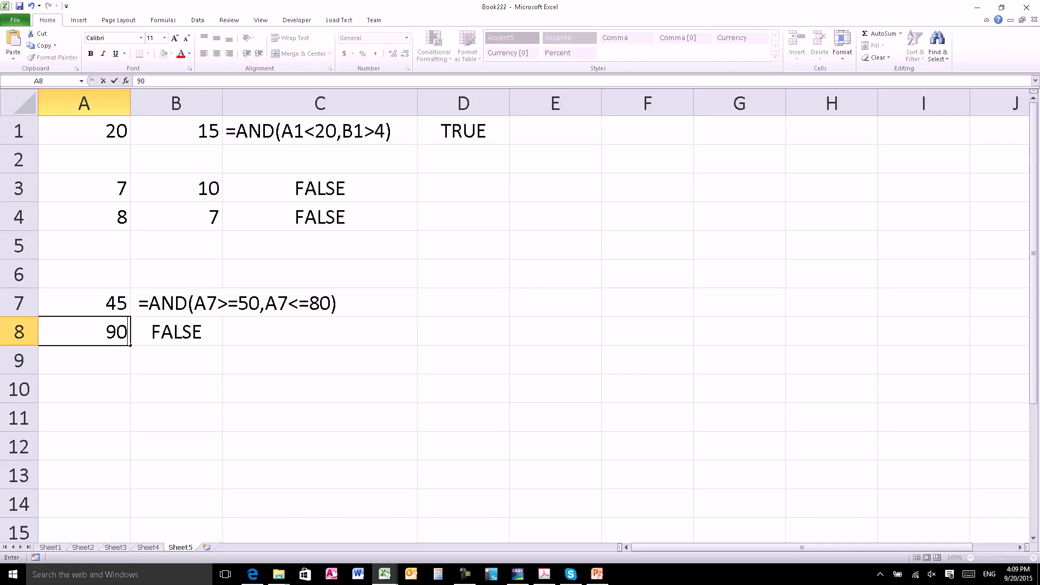
pyautogui.press('Return')
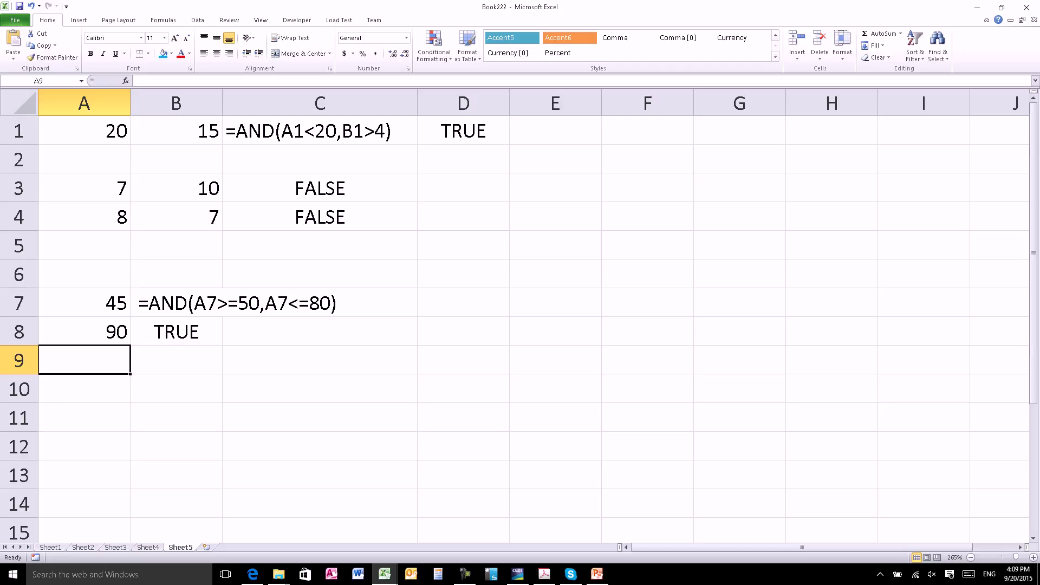
pyautogui.click(84, 331)
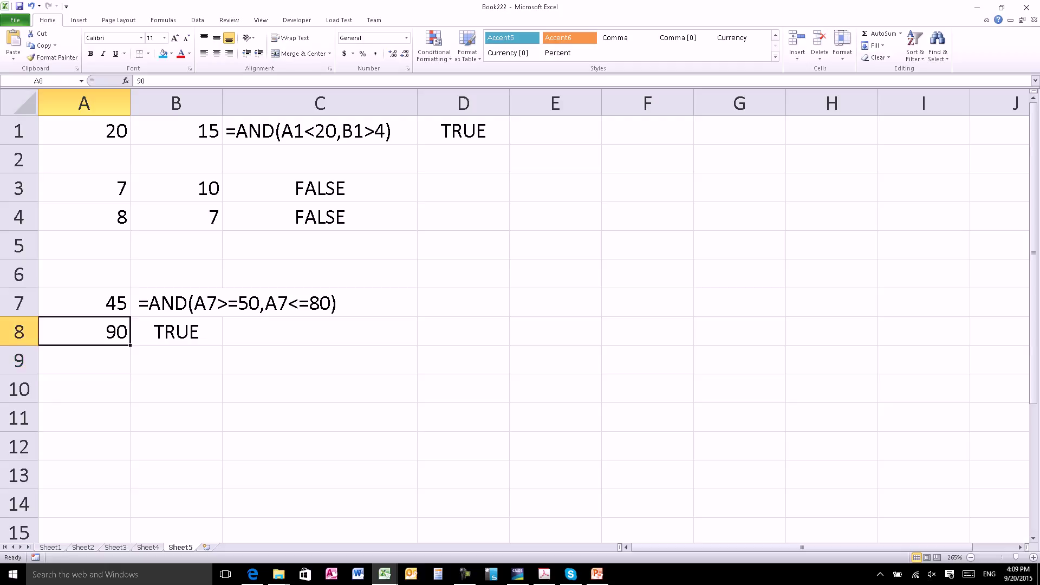
pyautogui.write('33')
pyautogui.press('Return')
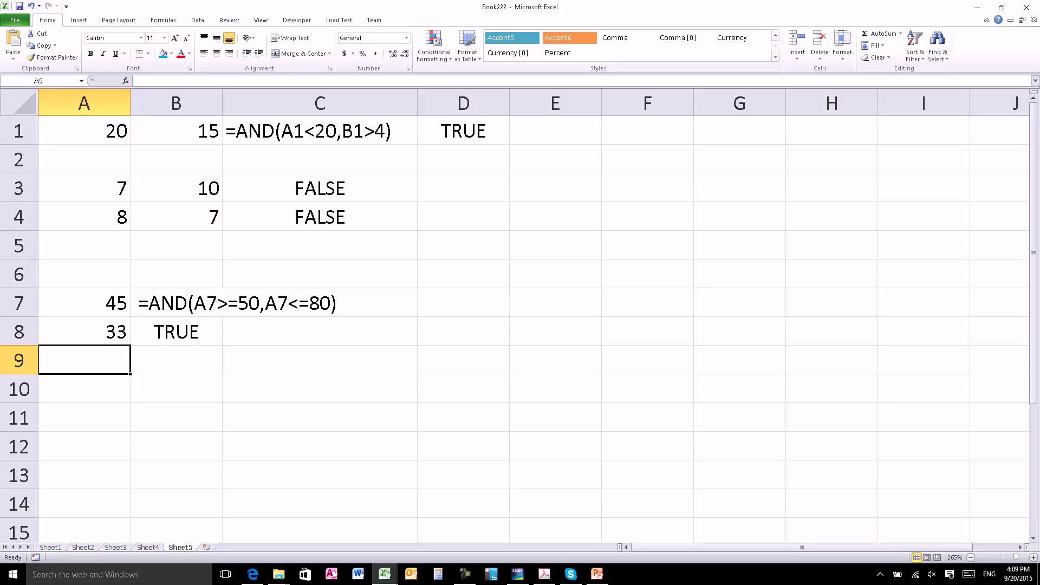
pyautogui.click(84, 388)
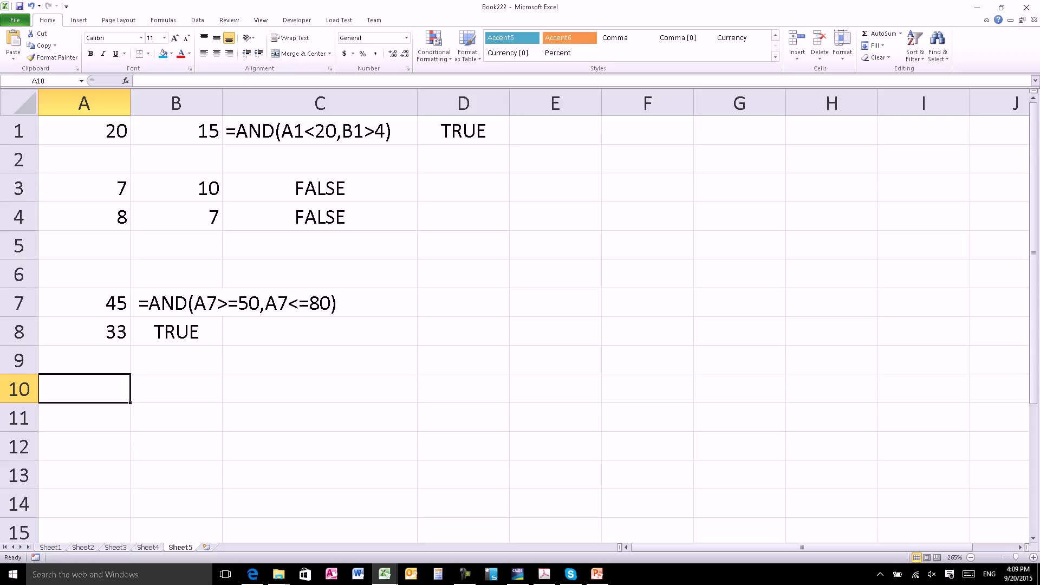
# - Enter the value 180 in A10
pyautogui.write('8')
pyautogui.press('BackSpace')
pyautogui.write('180')
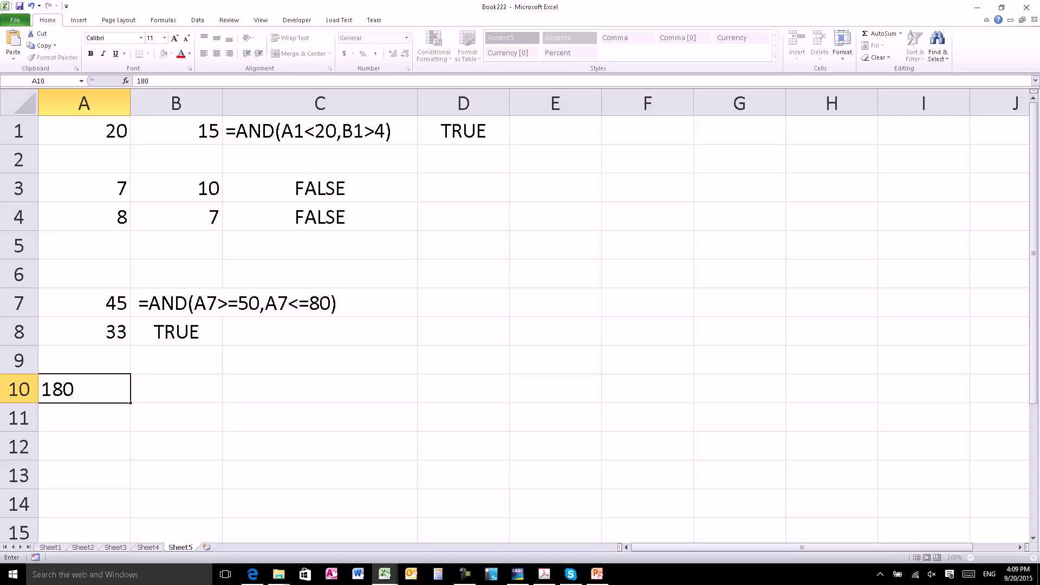
pyautogui.press('Return')
pyautogui.click(84, 389)
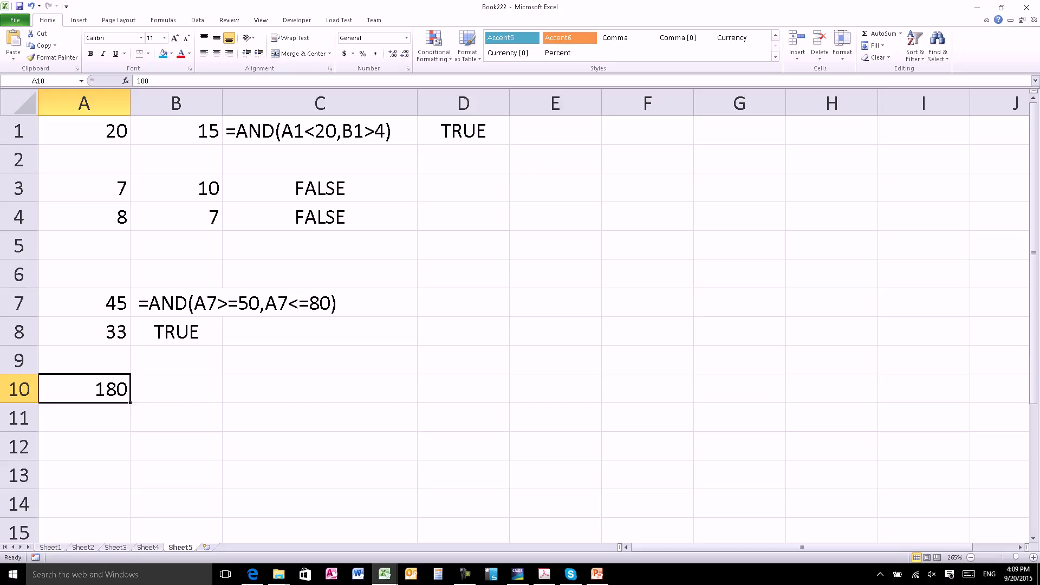
# - In B10, enter =A10<100 to test whether A10 is below 100
pyautogui.click(176, 388)
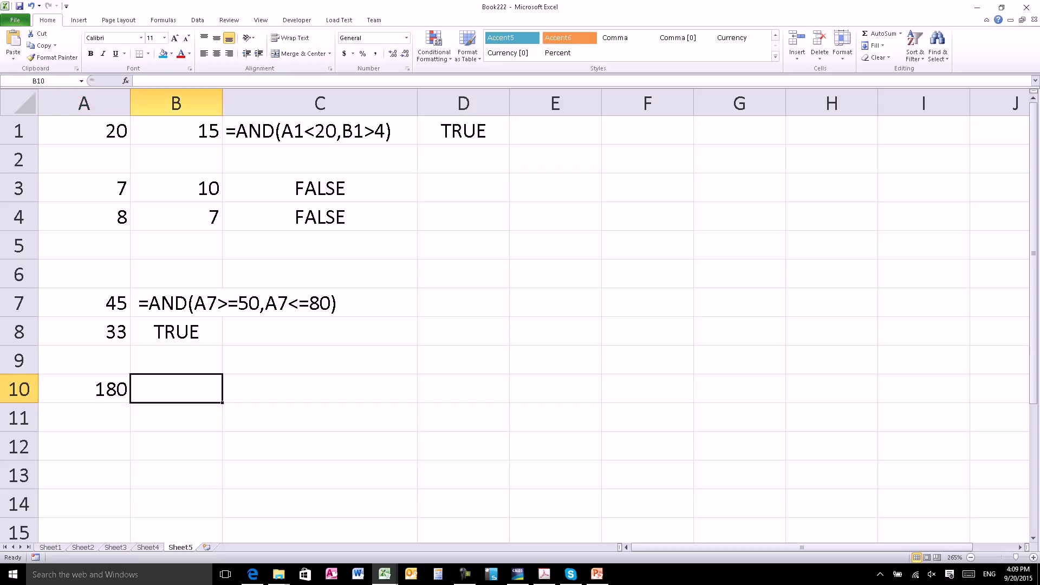
pyautogui.write('=')
pyautogui.press('Left')
pyautogui.write('<100')
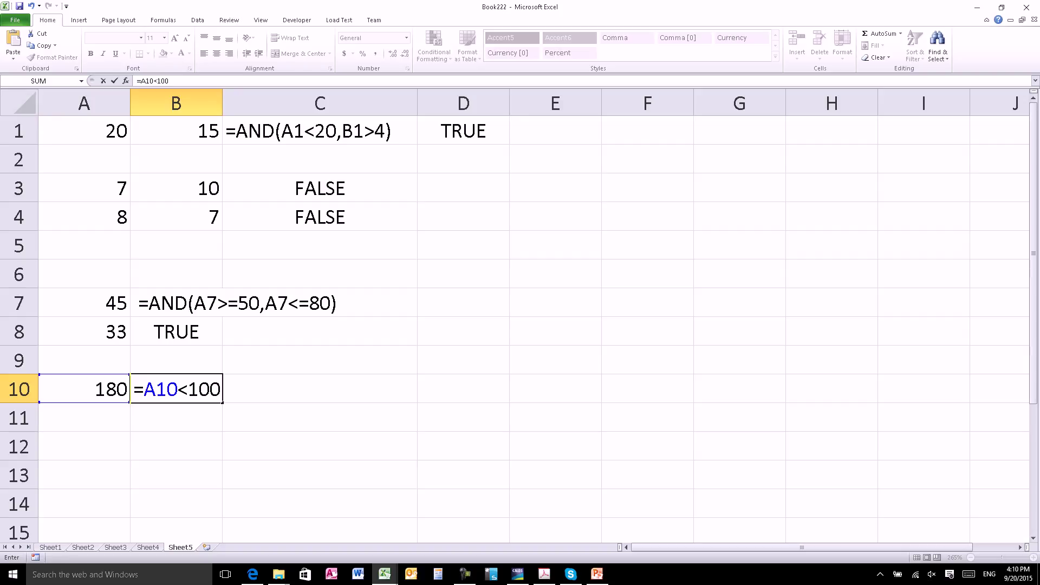
pyautogui.press('Return')
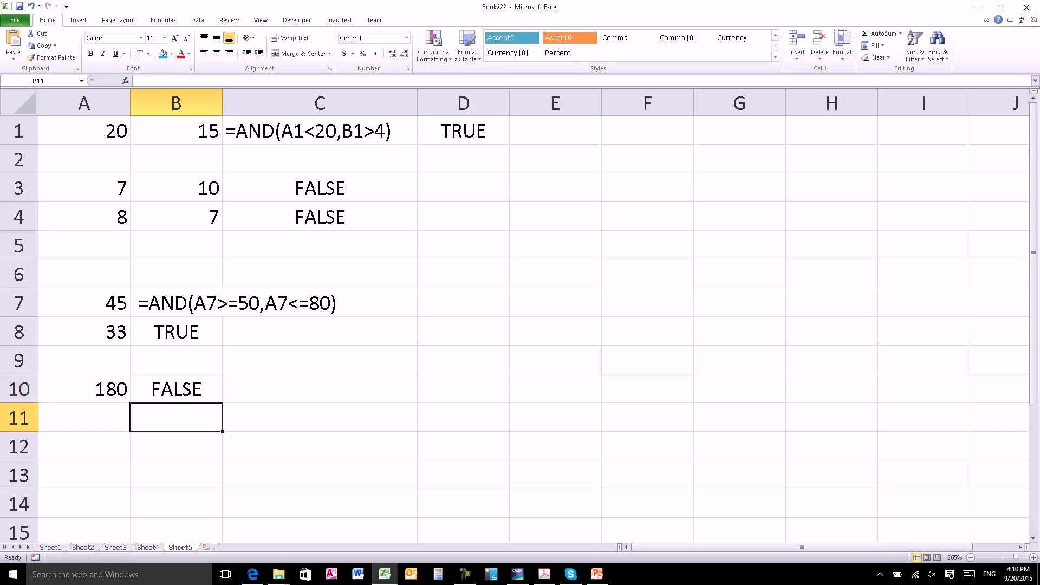
# - In B11, enter =AND(A10>200,A10<300) to test whether A10 lies between 200 and 300
pyautogui.write('=')
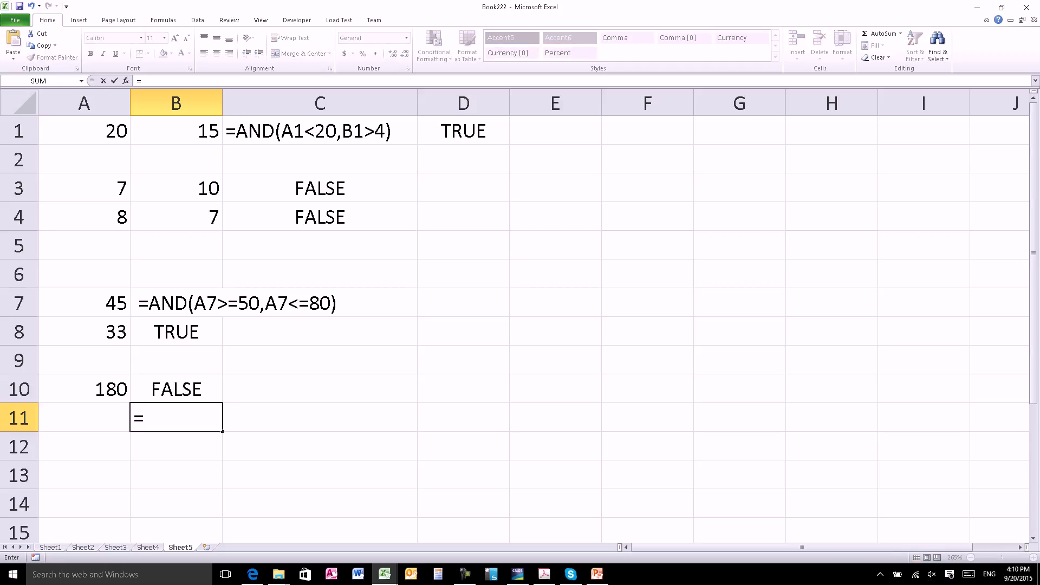
pyautogui.write('and(')
pyautogui.press('Up')
pyautogui.press('Left')
pyautogui.write('>200,')
pyautogui.press('Up')
pyautogui.press('Left')
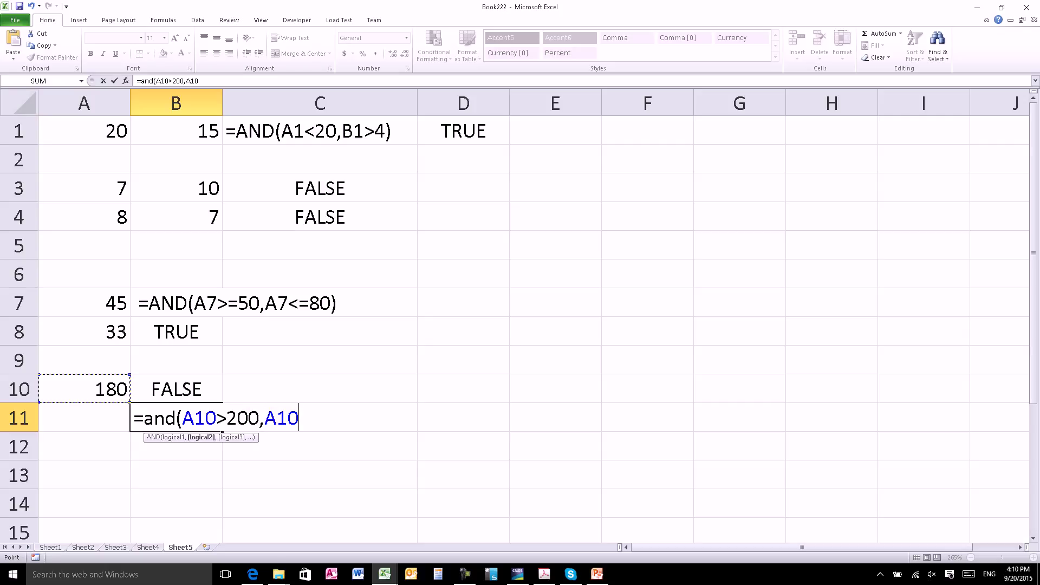
pyautogui.write('<300')
pyautogui.press('Return')
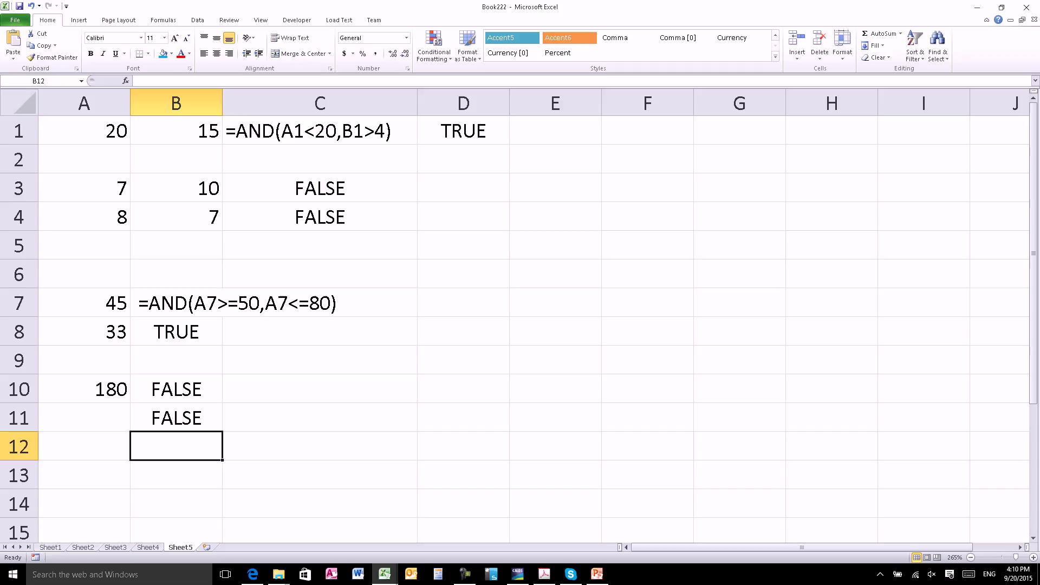
# - In B12, enter =A10>400 to test whether A10 exceeds 400
pyautogui.press('Up')
pyautogui.press('Down')
pyautogui.write('=')
pyautogui.press('Up')
pyautogui.press('Up')
pyautogui.press('Left')
pyautogui.write('>400')
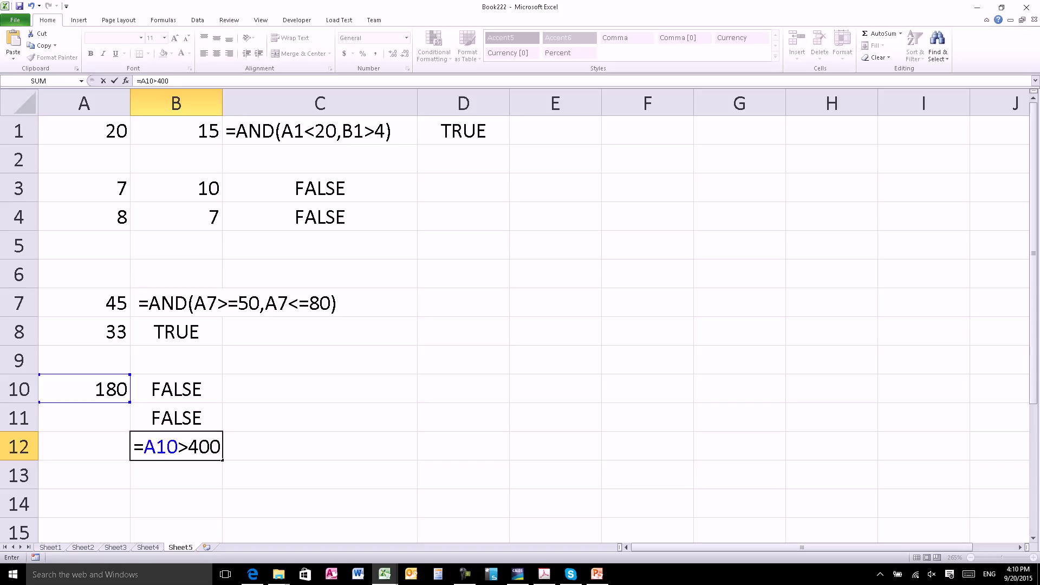
pyautogui.press('Return')
pyautogui.press('Up')
pyautogui.press('Up')
pyautogui.press('Up')
pyautogui.press('Right')
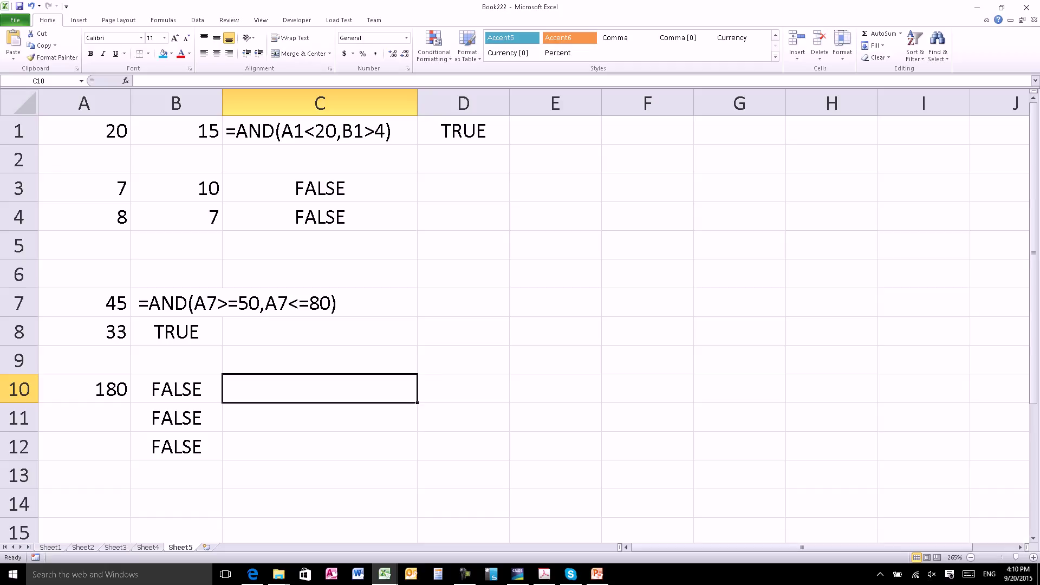
pyautogui.write('=')
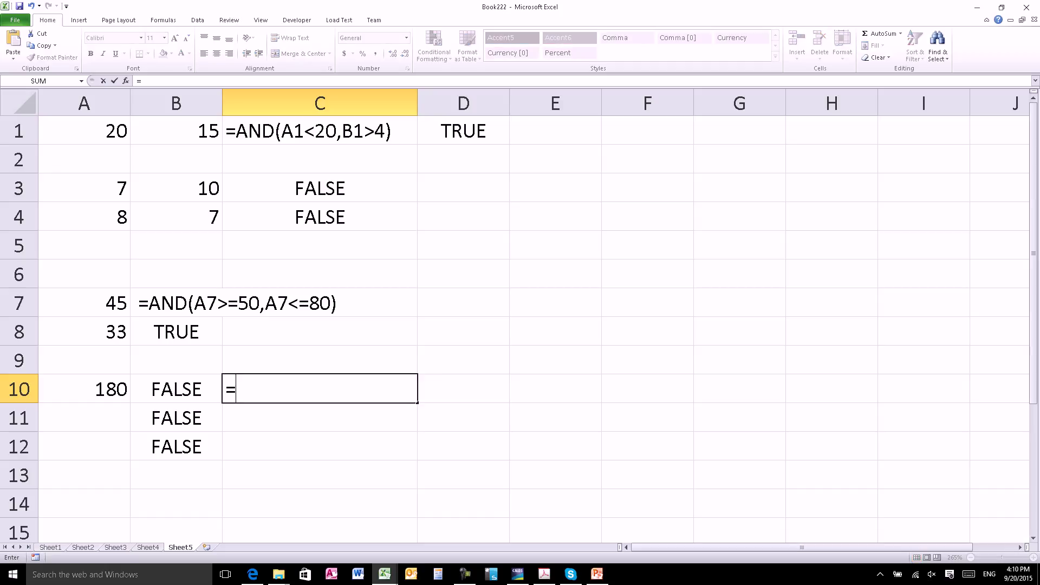
pyautogui.write('or(')
# - Complete C10 as =OR(B10,B11,B12) referencing the three test cells
pyautogui.press('Left')
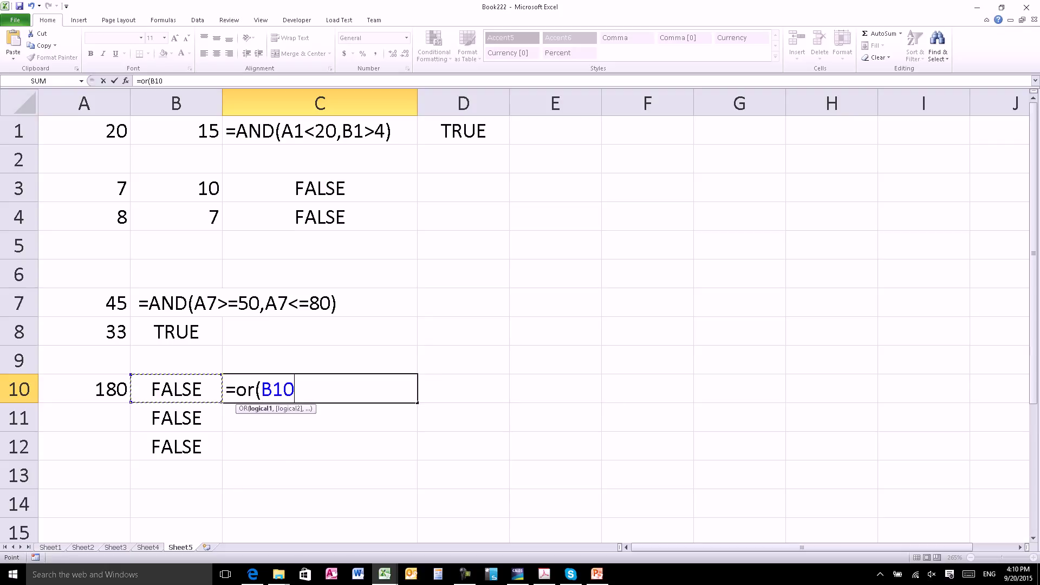
pyautogui.write(',')
pyautogui.press('Left')
pyautogui.press('Down')
pyautogui.write(',')
pyautogui.press('Left')
pyautogui.press('Down')
pyautogui.press('Down')
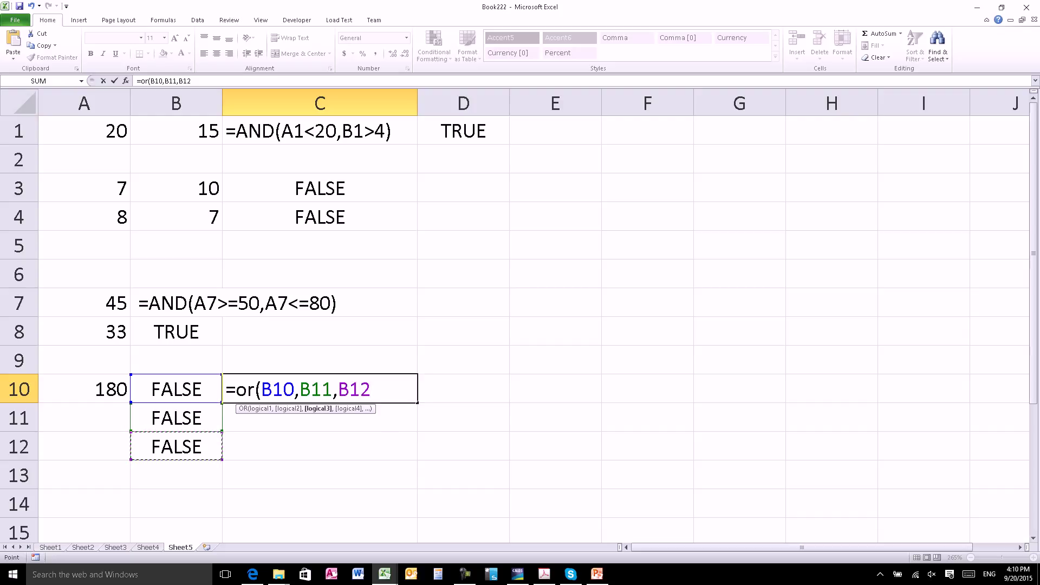
pyautogui.press('Return')
pyautogui.press('Return')
pyautogui.press('Up')
# - Replace the B10 reference in C10's OR formula with the condition A10<100
pyautogui.press('F2')
pyautogui.press('Escape')
pyautogui.press('Left')
pyautogui.press('F2')
pyautogui.hotkey('shift', 'Home')
pyautogui.hotkey('shift', 'Right')
pyautogui.press('Escape')
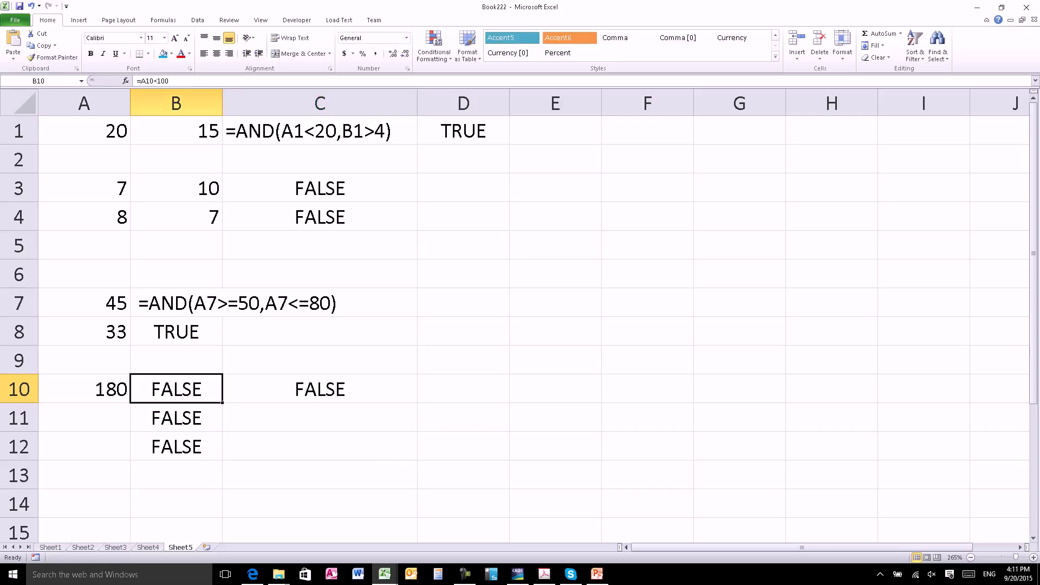
pyautogui.click(320, 389)
pyautogui.press('F2')
pyautogui.press('Left')
pyautogui.press('Left')
pyautogui.press('Left')
pyautogui.hotkey('shift', 'Left')
pyautogui.hotkey('shift', 'Left')
pyautogui.hotkey('shift', 'Left')
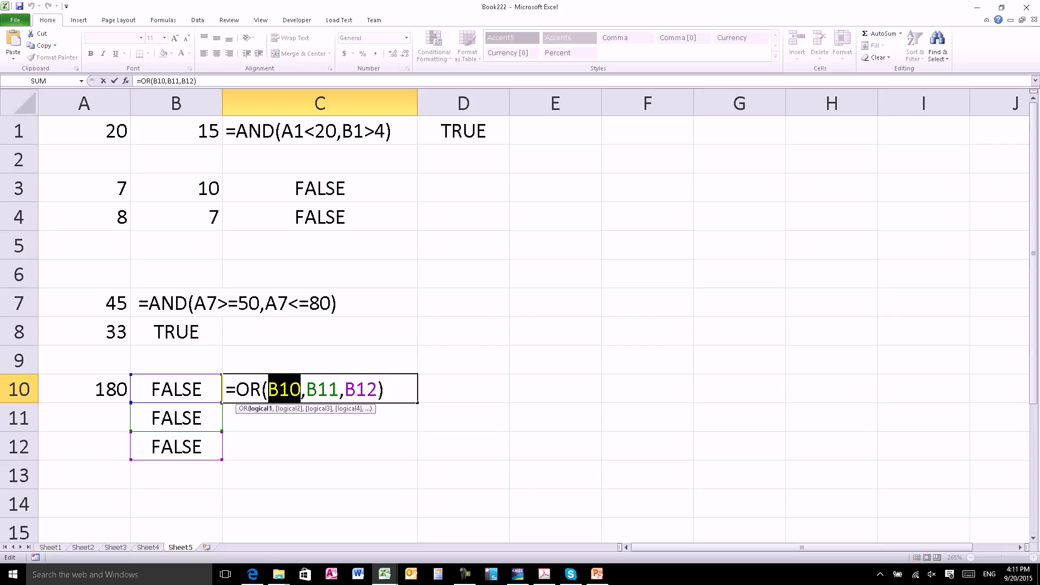
pyautogui.write('A10<100')
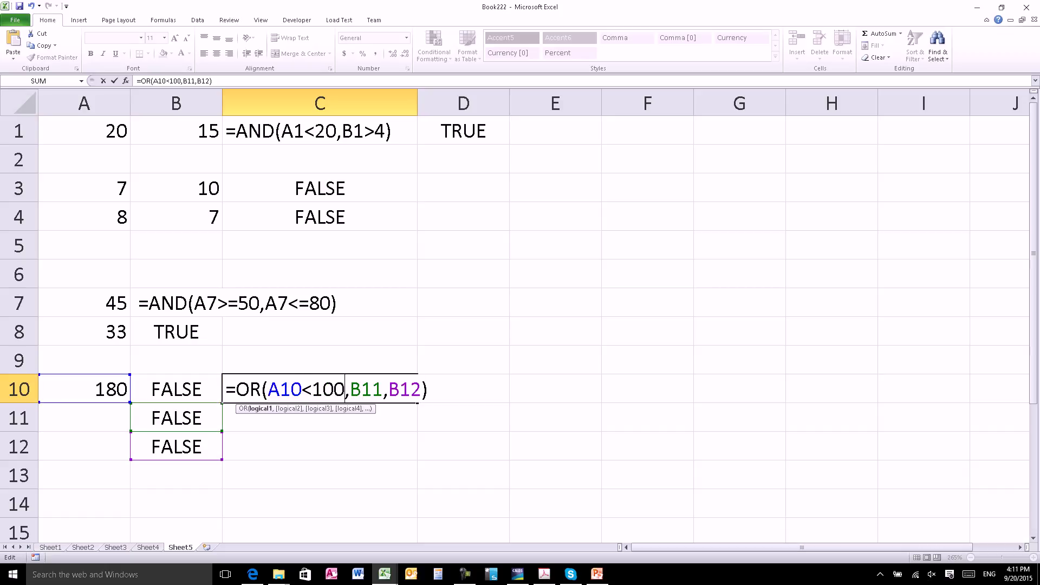
# - Copy B11's AND(A10>200,A10<300) condition and paste it over the B11 reference in C10
pyautogui.click(176, 418)
pyautogui.doubleClick(176, 418)
pyautogui.moveTo(355, 418); pyautogui.dragTo(144, 418)
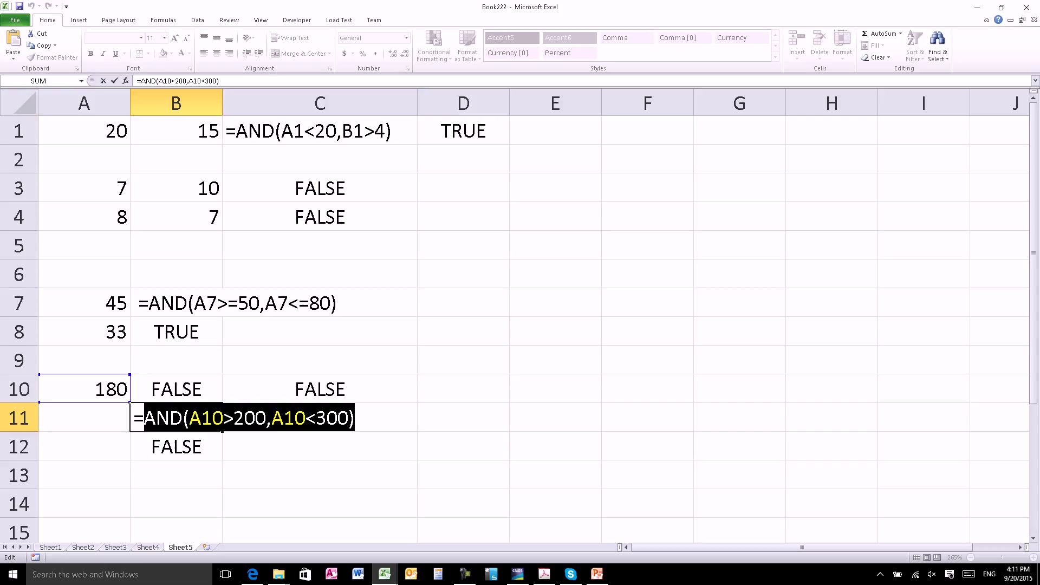
pyautogui.press('Tab')
pyautogui.press('Up')
pyautogui.doubleClick(421, 389)
pyautogui.press('Left')
pyautogui.press('Left')
pyautogui.press('Left')
pyautogui.hotkey('shift', 'Left')
pyautogui.hotkey('shift', 'Left')
pyautogui.hotkey('shift', 'Left')
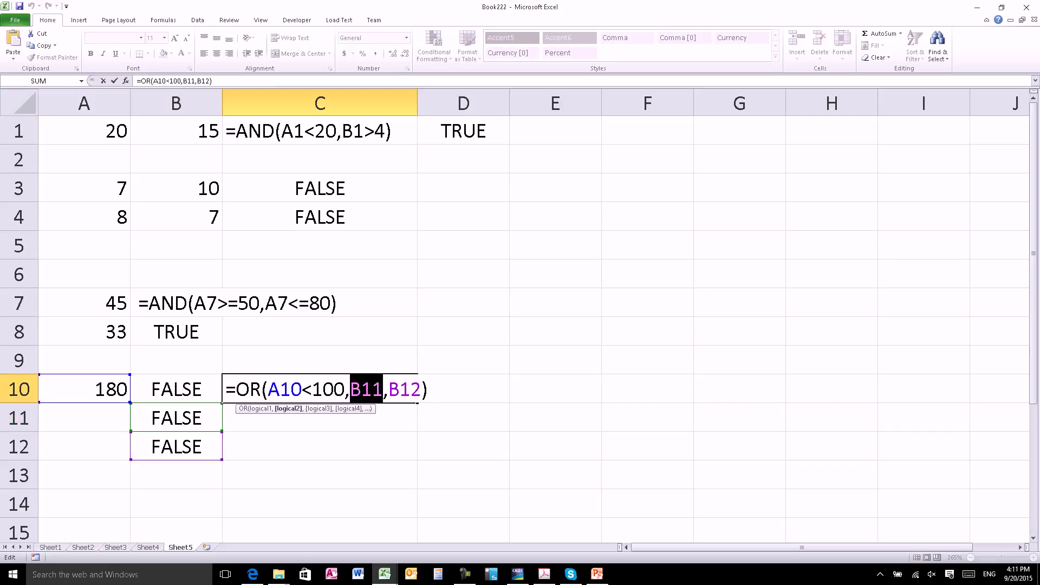
pyautogui.hotkey('ctrl', 'v')
pyautogui.press('Return')
# - Replace the B12 reference in C10 with A10>400, giving =OR(A10<100,AND(A10>200,A10<300),A10>400)
pyautogui.press('Down')
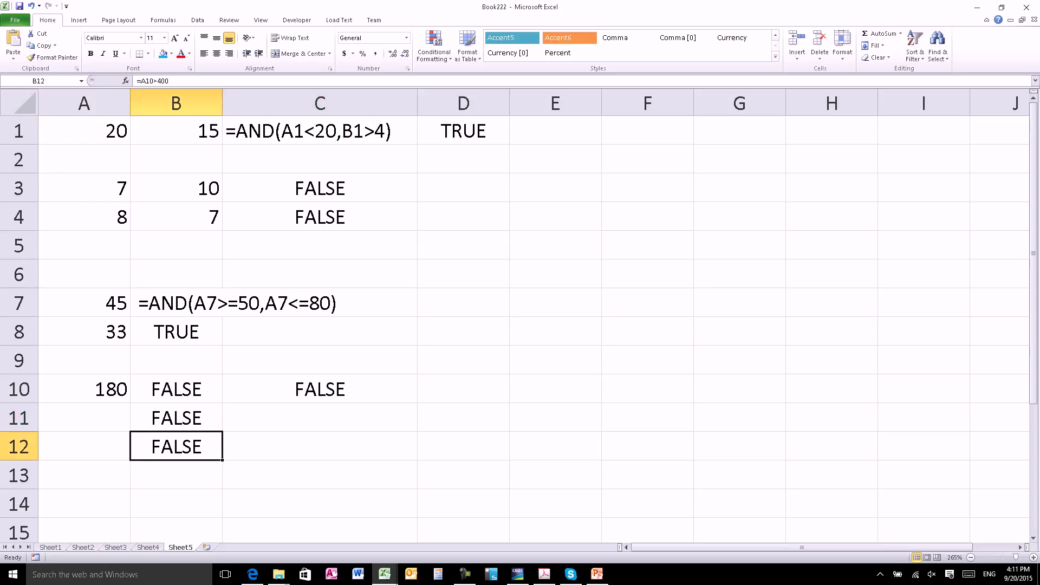
pyautogui.press('F2')
pyautogui.hotkey('shift', 'Left')
pyautogui.hotkey('shift', 'Left')
pyautogui.hotkey('shift', 'Left')
pyautogui.press('Tab')
pyautogui.press('Right')
pyautogui.press('Up')
pyautogui.press('Up')
pyautogui.press('Left')
pyautogui.press('F2')
pyautogui.press('Left')
pyautogui.hotkey('shift', 'Left')
pyautogui.hotkey('shift', 'Left')
pyautogui.hotkey('shift', 'Left')
pyautogui.hotkey('ctrl', 'v')
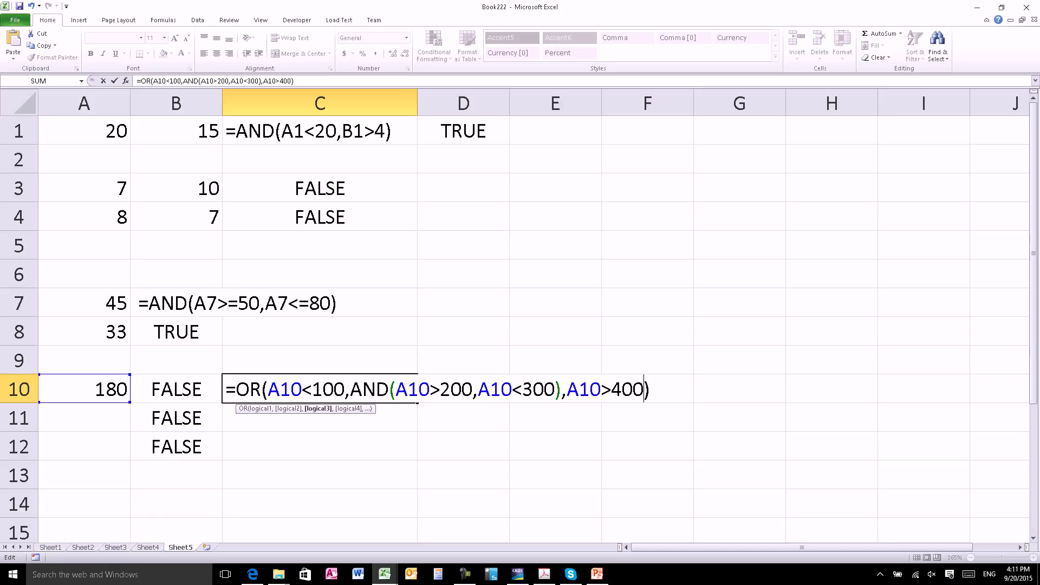
pyautogui.press('Return')
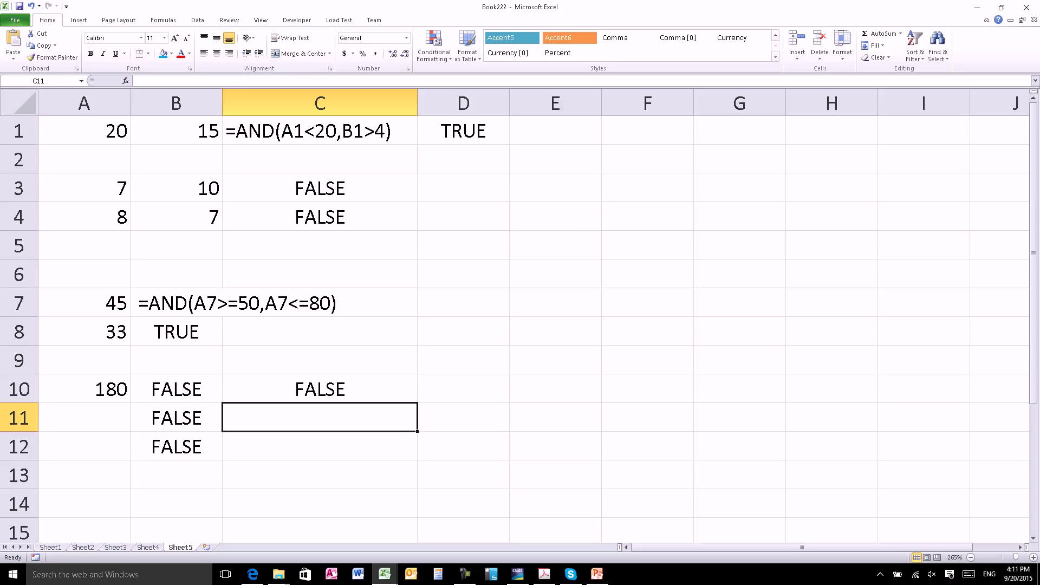
pyautogui.press('Up')
# - In E10, enter =AND(A10>=100,A10<=200) to test whether A10 lies between 100 and 200
pyautogui.press('Right')
pyautogui.press('Right')
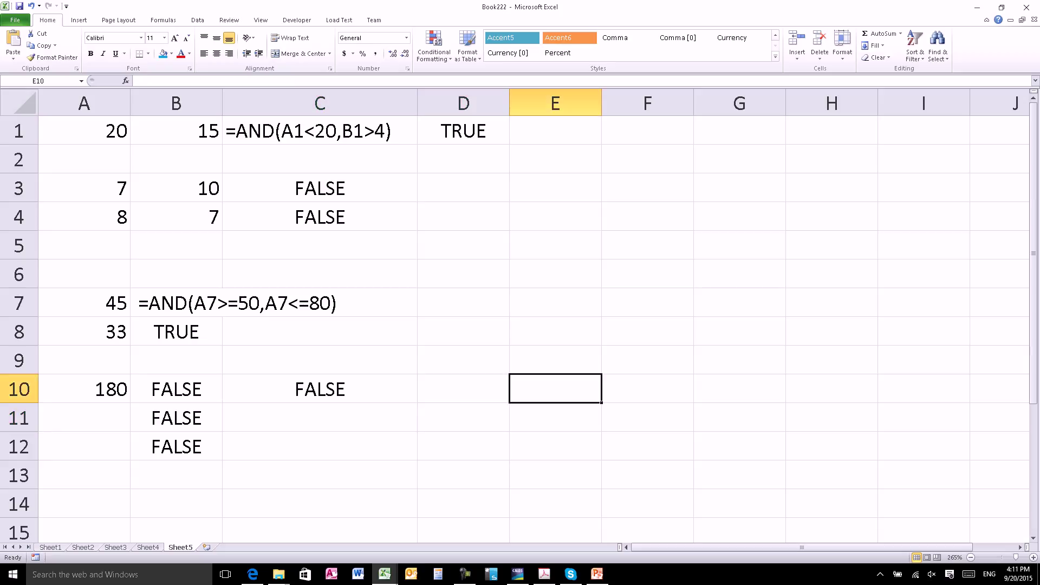
pyautogui.write('=')
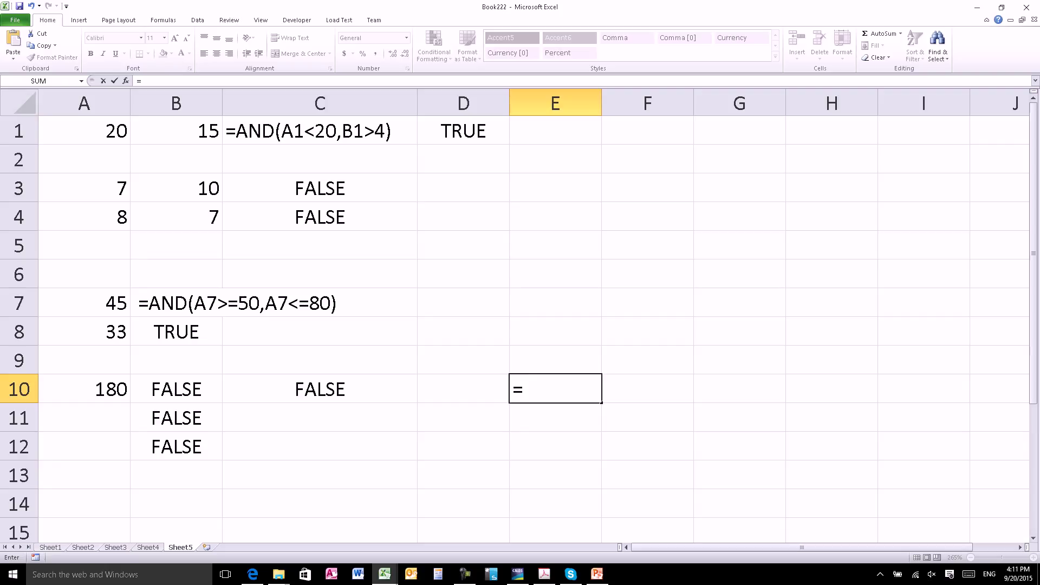
pyautogui.write('and(')
pyautogui.press('Left')
pyautogui.press('Left')
pyautogui.press('Left')
pyautogui.press('Left')
pyautogui.write('>')
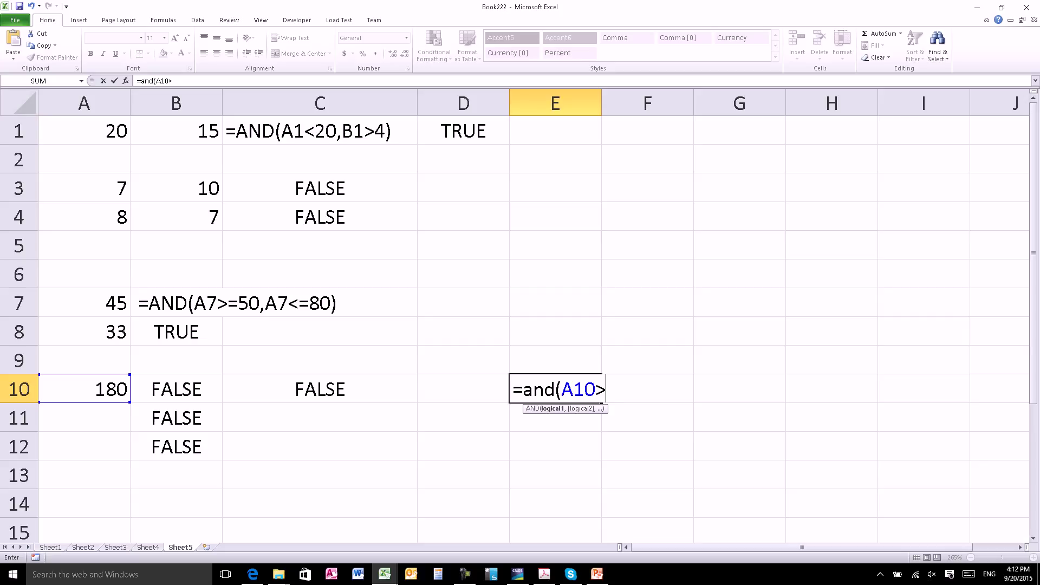
pyautogui.write('=100,')
pyautogui.press('Left')
pyautogui.press('Left')
pyautogui.press('Left')
pyautogui.press('Left')
pyautogui.write('<=200')
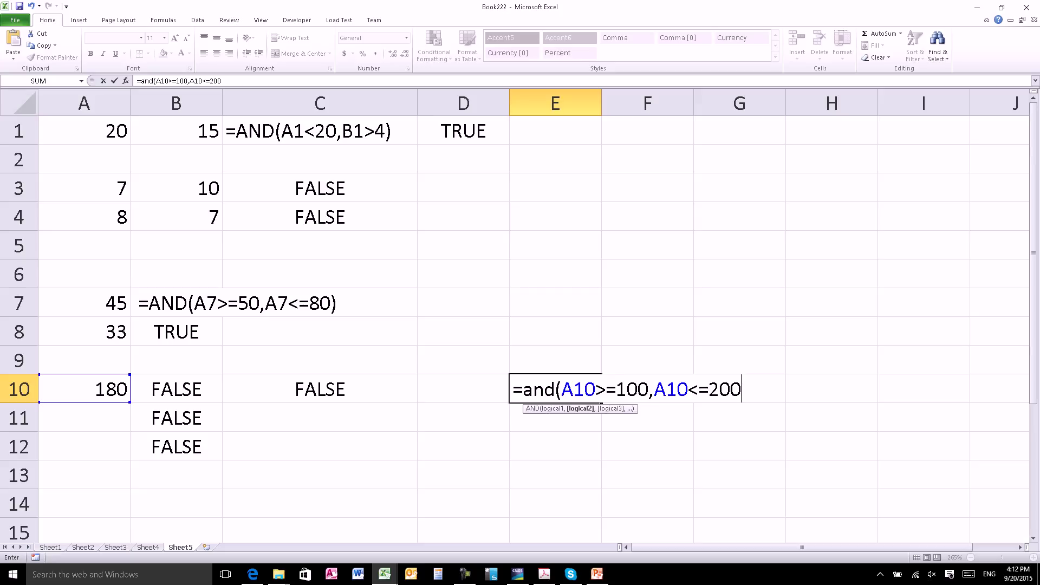
pyautogui.press('Return')
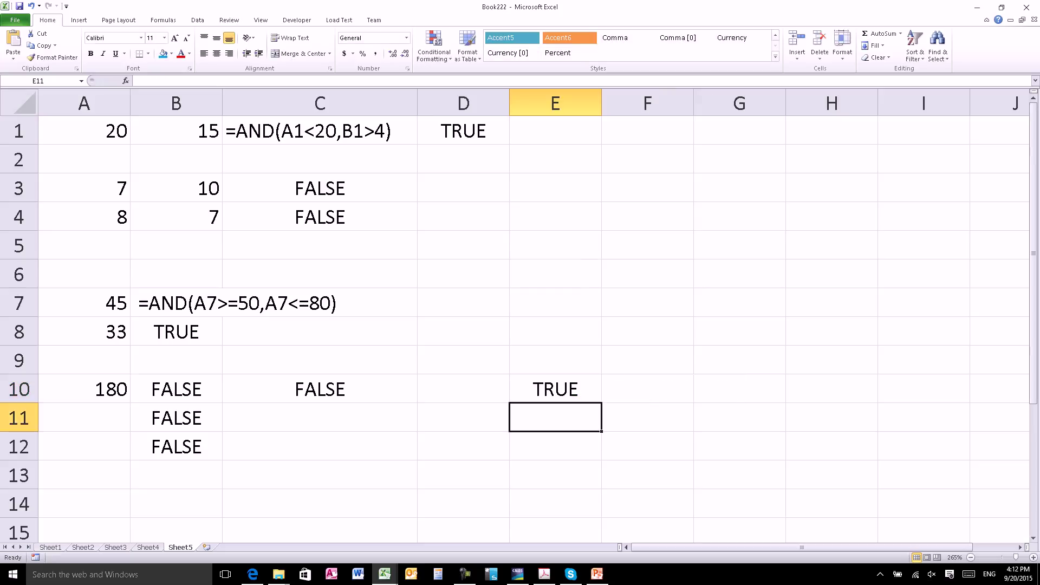
# - In E11, enter =AND(A10>=300,A10<=400) to test whether A10 lies between 300 and 400
pyautogui.write('=y')
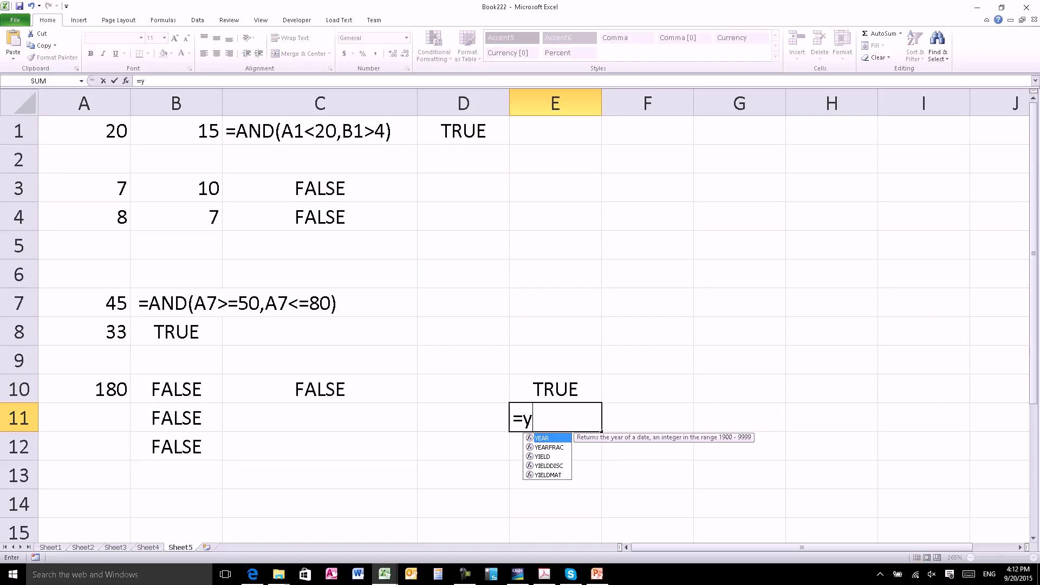
pyautogui.press('BackSpace')
pyautogui.write('and(')
pyautogui.press('Left')
pyautogui.press('Left')
pyautogui.press('Left')
pyautogui.press('Left')
pyautogui.press('Up')
pyautogui.write('>')
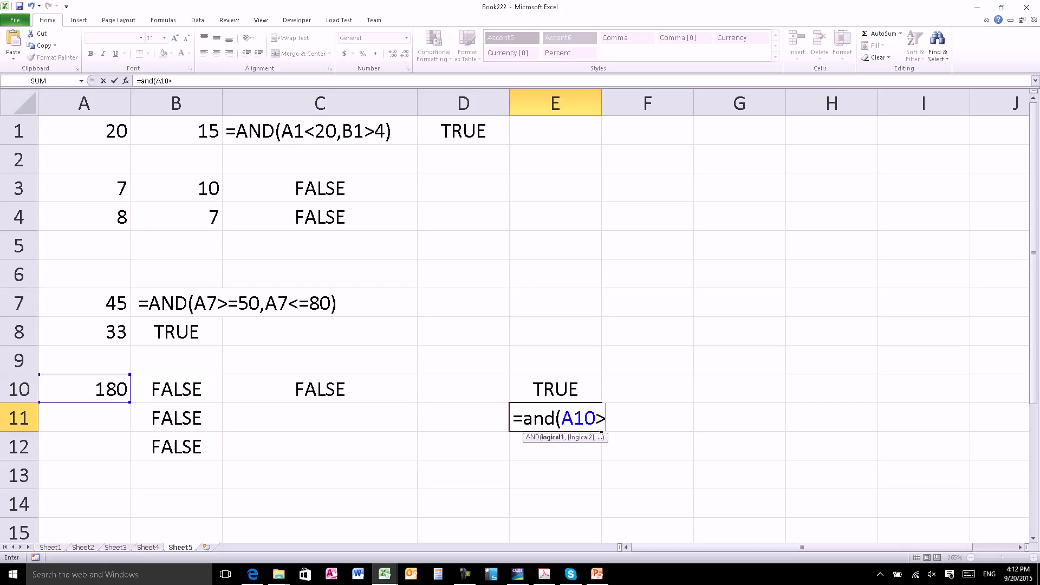
pyautogui.write('=300')
pyautogui.write(',')
pyautogui.press('Up')
pyautogui.press('Left')
pyautogui.press('Left')
pyautogui.press('Left')
pyautogui.press('Left')
pyautogui.write('<=400')
pyautogui.press('Return')
pyautogui.press('Up')
pyautogui.press('Up')
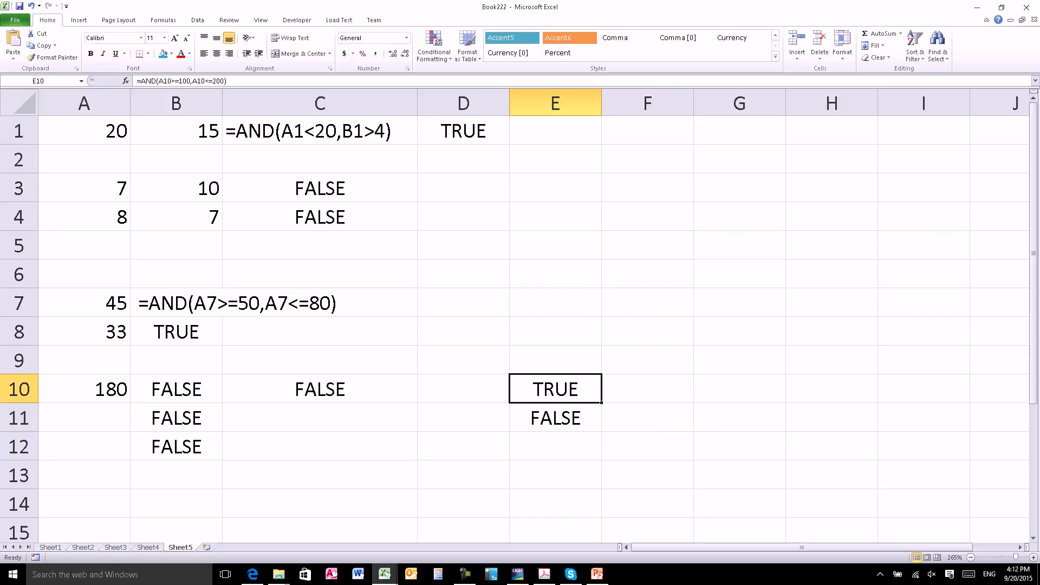
pyautogui.press('Down')
pyautogui.press('Up')
pyautogui.press('Right')
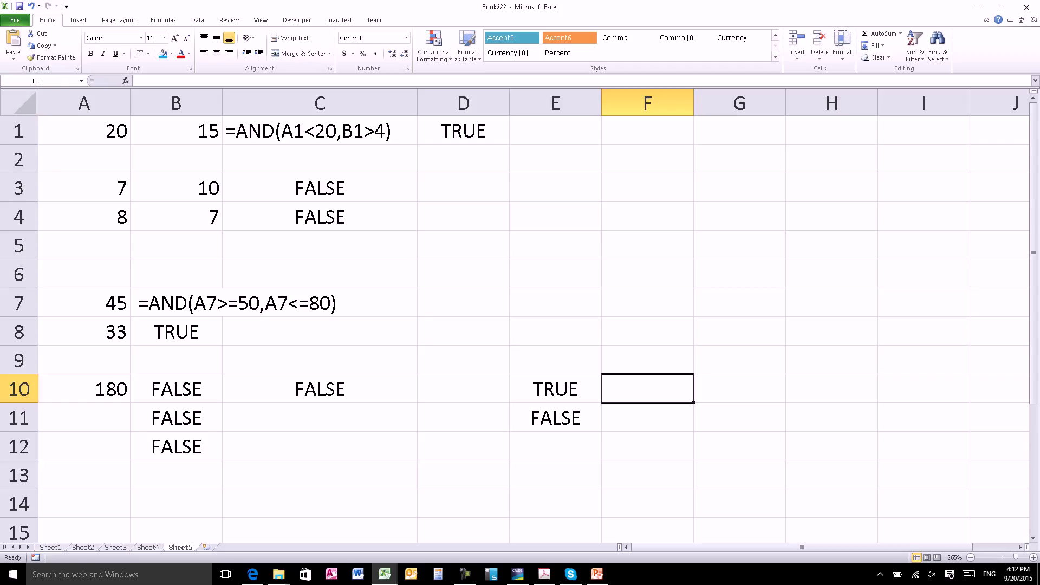
# - Enter =OR(E10,E11) in F10
pyautogui.write('=or(')
pyautogui.press('Left')
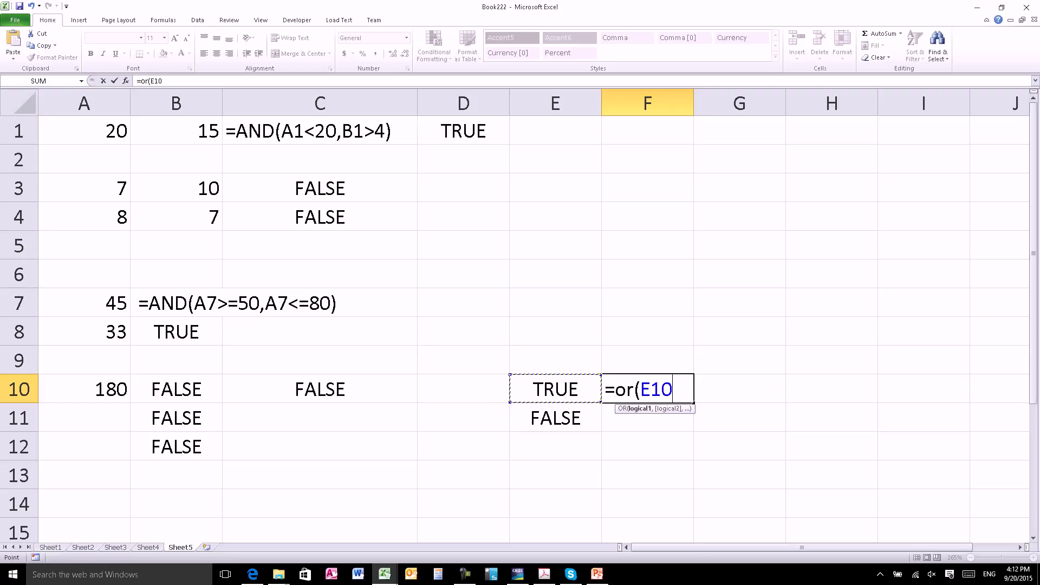
pyautogui.write(',')
pyautogui.press('Left')
pyautogui.press('Down')
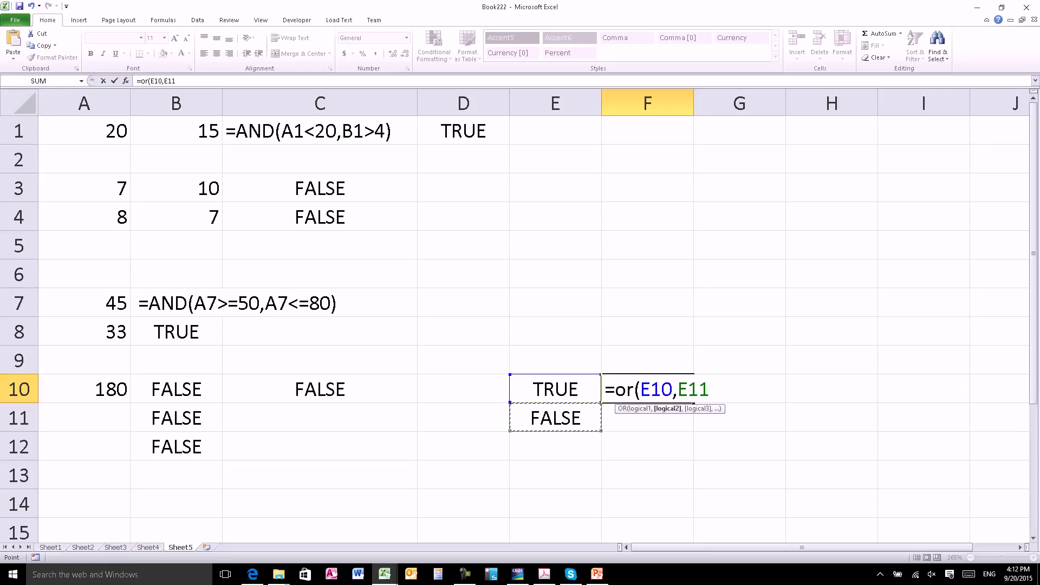
pyautogui.press('Return')
# - Copy E10's 100-to-200 AND test and paste it over the E10 reference in F10
pyautogui.press('Up')
pyautogui.press('Left')
pyautogui.press('F2')
pyautogui.hotkey('shift', 'Home')
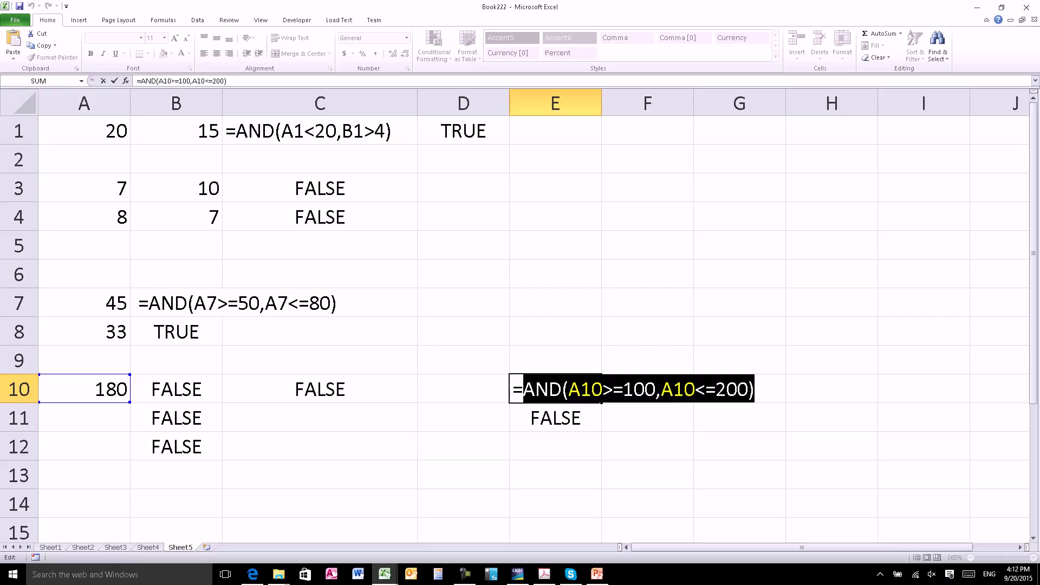
pyautogui.press('Escape')
pyautogui.press('Right')
pyautogui.press('F2')
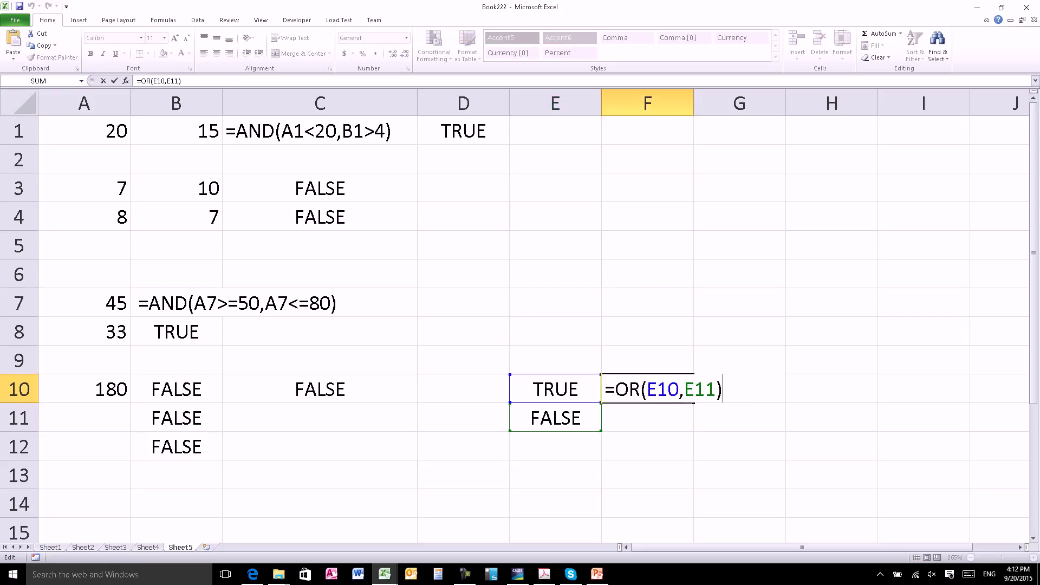
pyautogui.press('Left')
pyautogui.press('Left')
pyautogui.press('Left')
pyautogui.press('Left')
pyautogui.hotkey('shift', 'Left')
pyautogui.hotkey('shift', 'Left')
pyautogui.hotkey('shift', 'Left')
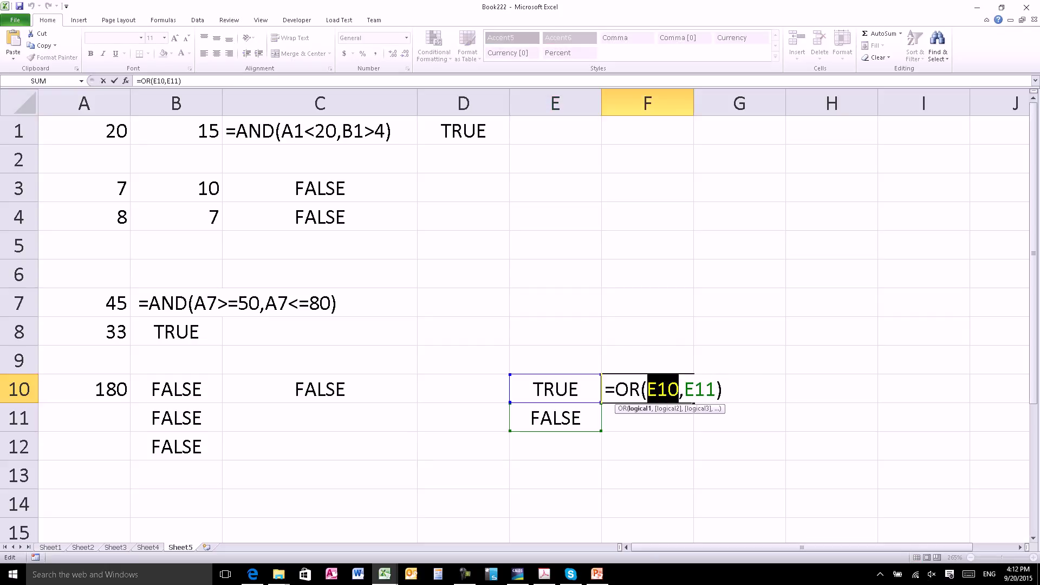
pyautogui.hotkey('ctrl', 'v')
pyautogui.press('Return')
# - Copy E11's 300-to-400 AND test and paste it over the E11 reference in F10
pyautogui.press('Left')
pyautogui.press('F2')
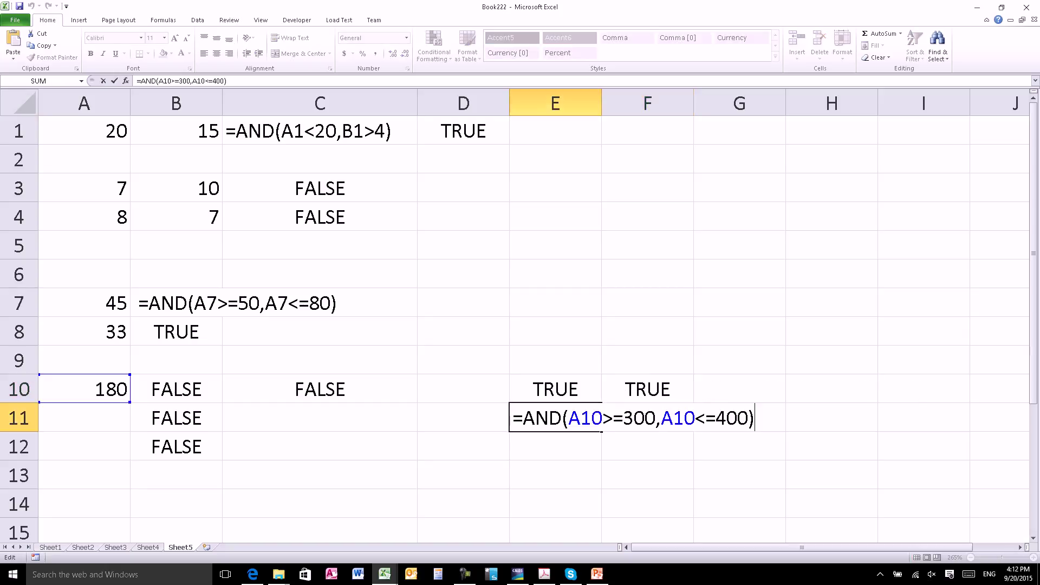
pyautogui.hotkey('shift', 'Home')
pyautogui.hotkey('shift', 'Right')
pyautogui.press('Tab')
pyautogui.press('Up')
pyautogui.press('F2')
pyautogui.press('Left')
pyautogui.hotkey('shift', 'Left')
pyautogui.hotkey('shift', 'Left')
pyautogui.hotkey('shift', 'Left')
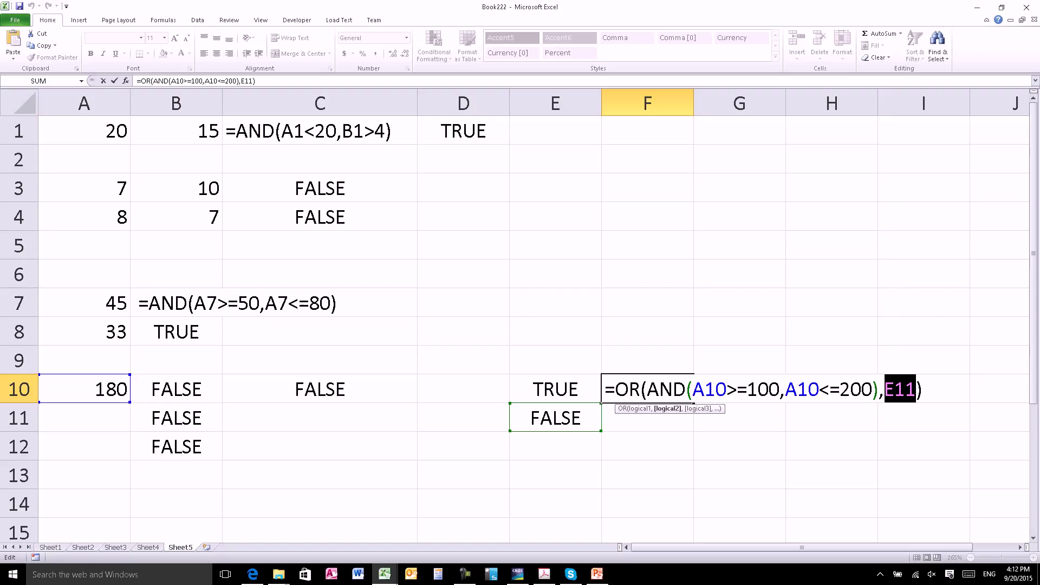
pyautogui.hotkey('ctrl', 'v')
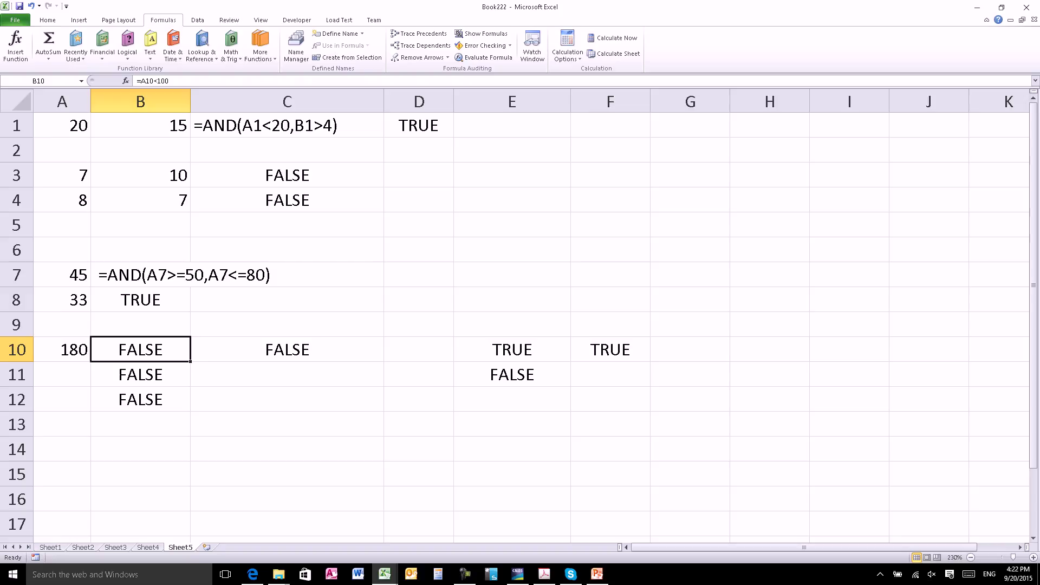
# - Move across row 10 toward column E
pyautogui.press('Right')
pyautogui.press('Right')
pyautogui.press('Right')
# - Delete the leading space in E11's AND formula so it calculates FALSE, then reopen E10's formula
pyautogui.press('Down')
pyautogui.press('F2')
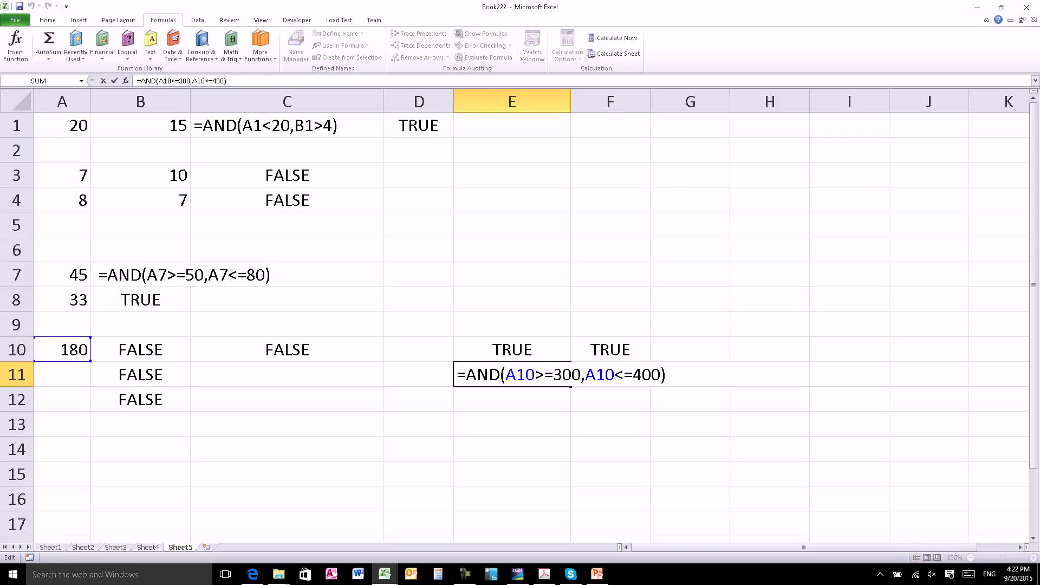
pyautogui.press('Home')
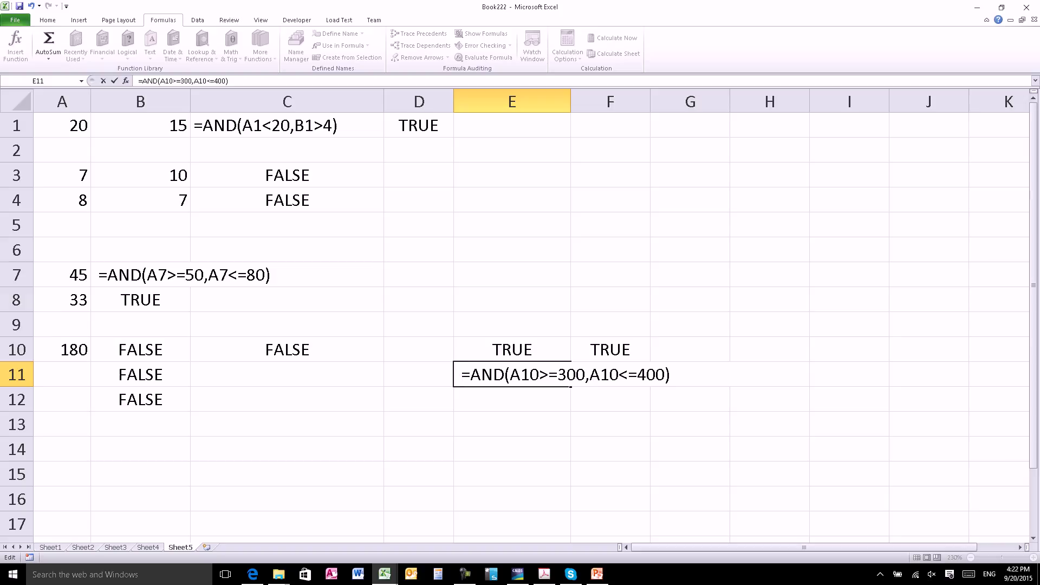
pyautogui.press('BackSpace')
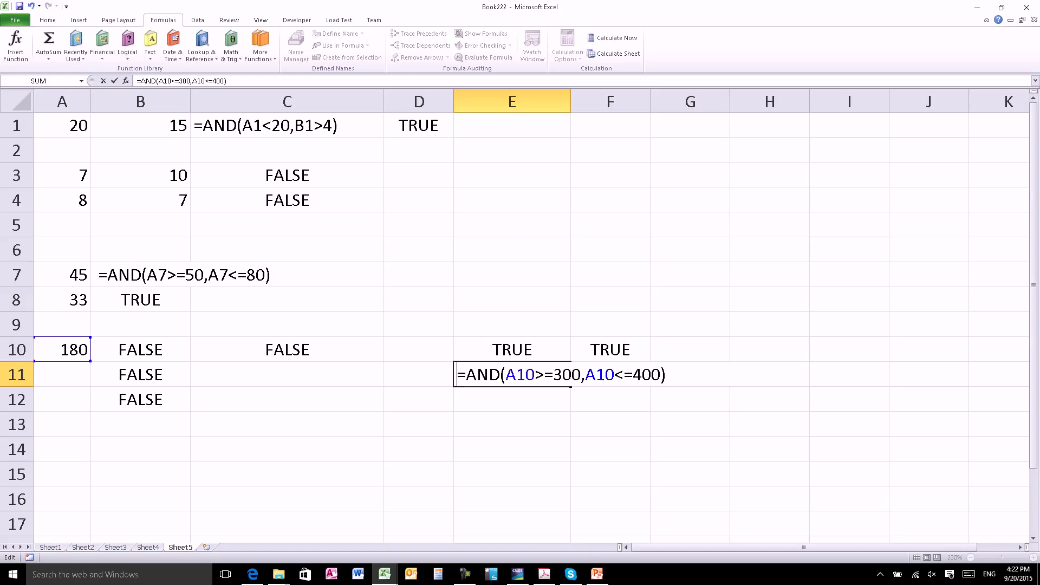
pyautogui.press('Return')
pyautogui.press('Up')
pyautogui.press('Up')
pyautogui.press('F2')
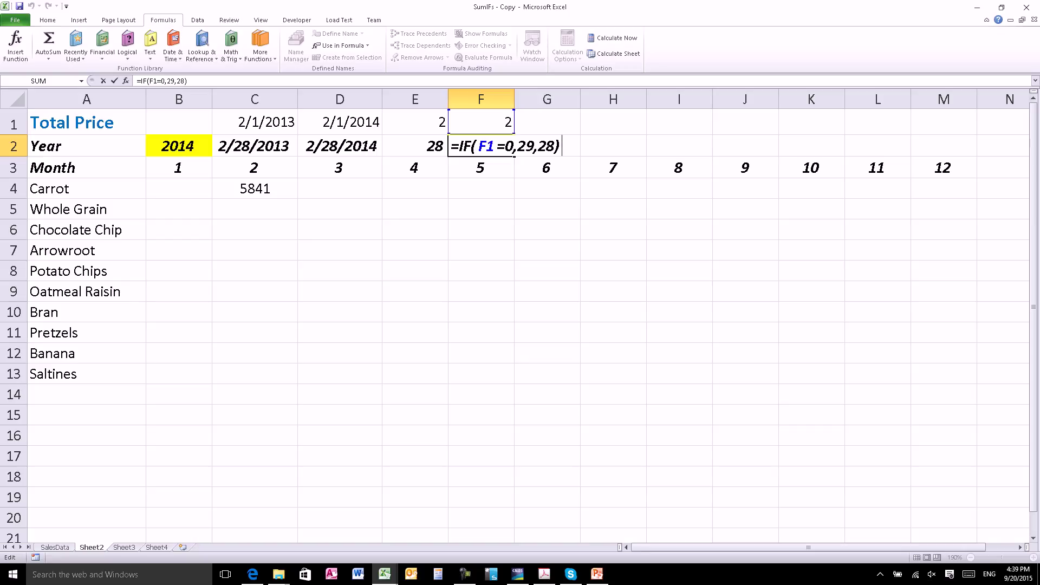
# - Commit F2's IF formula so it shows 28, then move to cell C4
pyautogui.press('Return')
pyautogui.press('Left')
pyautogui.press('Left')
pyautogui.press('Left')
pyautogui.press('Down')
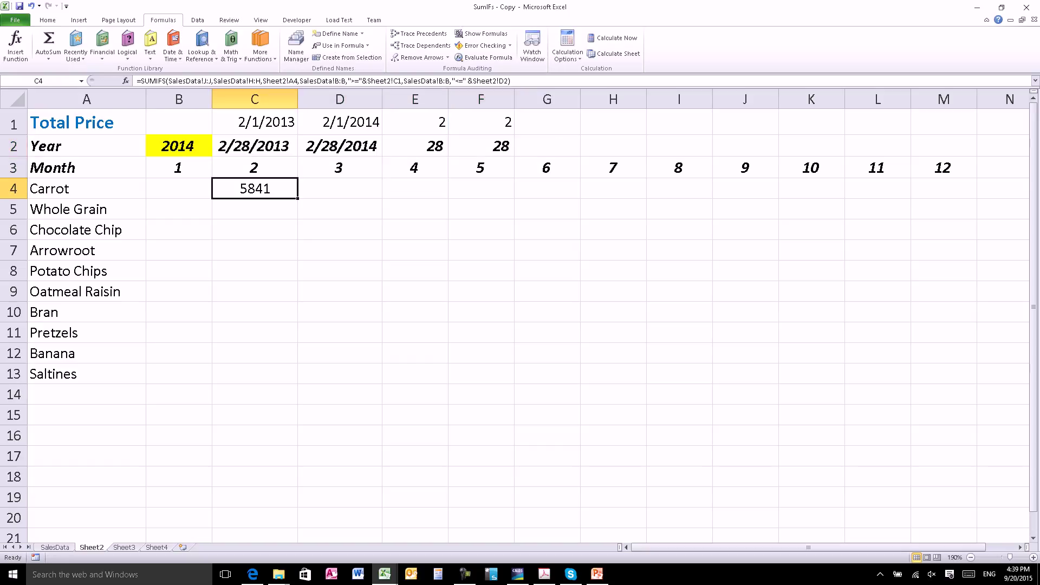
# - Edit C4's SUMIFS formula and select its Sheet2!C1 start-date reference
pyautogui.press('F2')
pyautogui.press('Up')
pyautogui.press('Right')
pyautogui.press('Right')
pyautogui.press('Right')
pyautogui.press('Right')
pyautogui.press('Right')
pyautogui.press('Right')
pyautogui.press('Right')
pyautogui.press('Right')
pyautogui.press('Right')
pyautogui.press('Right')
pyautogui.press('Right')
pyautogui.press('Right')
pyautogui.hotkey('shift', 'Right')
pyautogui.hotkey('shift', 'Right')
pyautogui.hotkey('shift', 'Right')
pyautogui.hotkey('shift', 'Right')
pyautogui.hotkey('shift', 'Right')
pyautogui.hotkey('shift', 'Right')
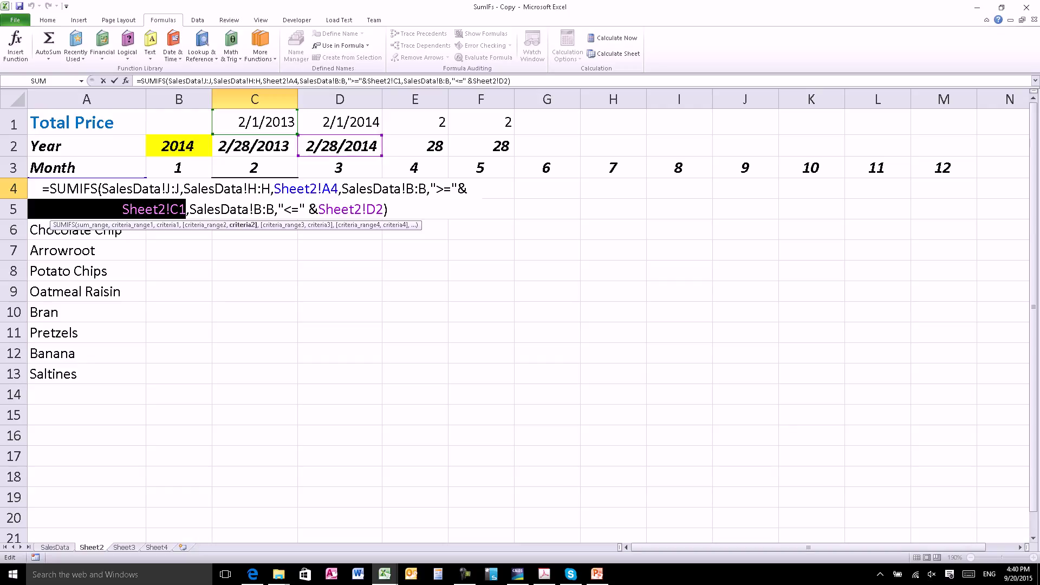
pyautogui.press('Left')
pyautogui.press('Left')
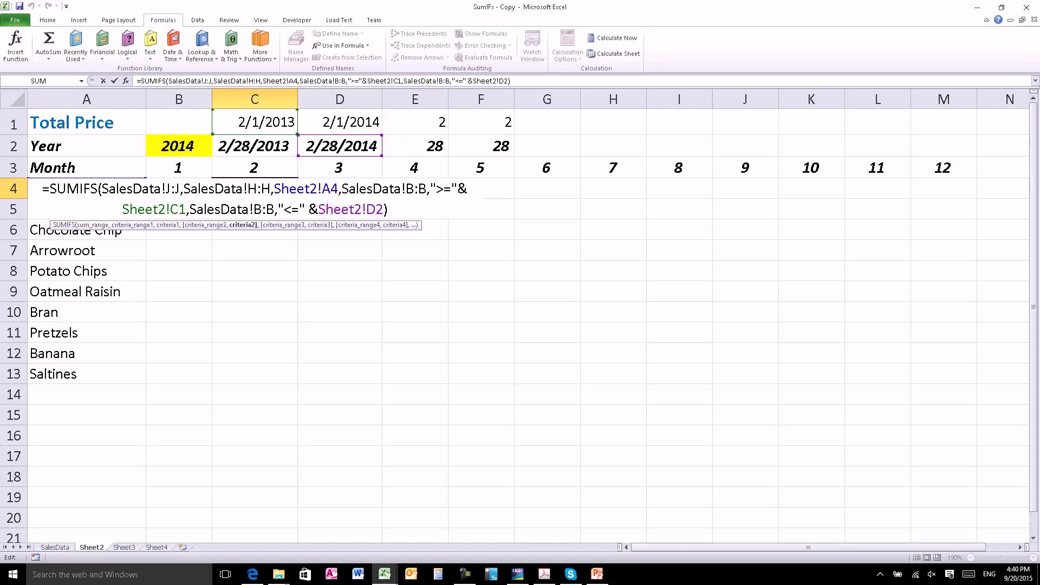
pyautogui.press('Right')
pyautogui.hotkey('shift', 'Left')
pyautogui.hotkey('shift', 'Left')
pyautogui.hotkey('shift', 'Left')
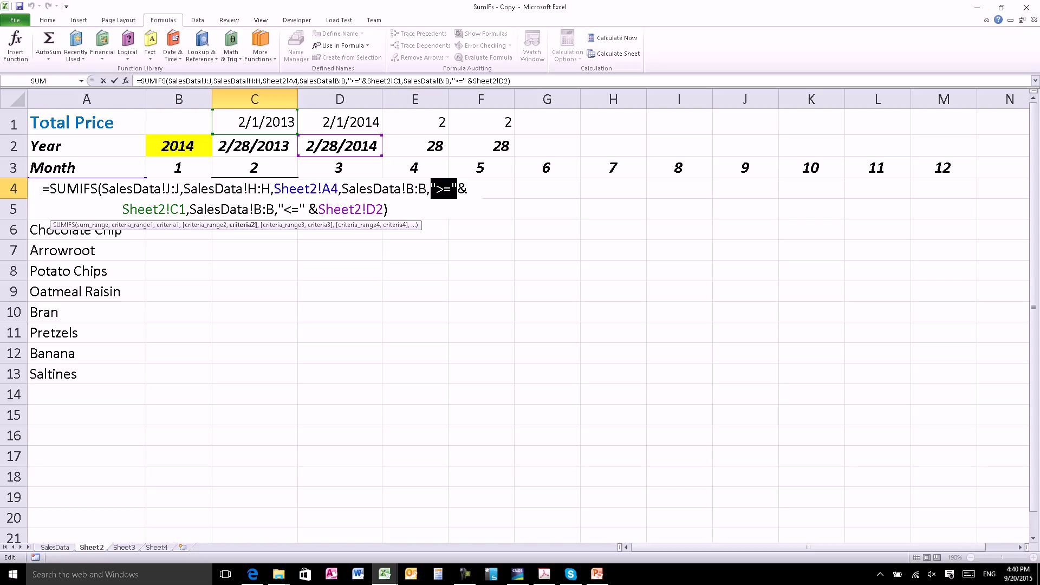
pyautogui.moveTo(178, 209); pyautogui.dragTo(146, 209)
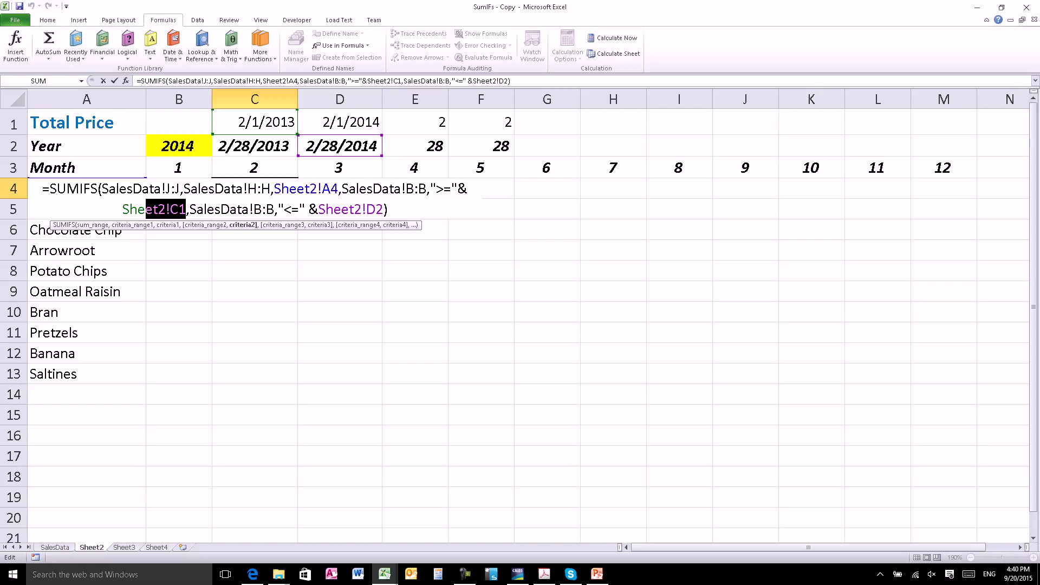
pyautogui.moveTo(145, 209)
pyautogui.mouseDown()
pyautogui.moveTo(229, 209)
pyautogui.moveTo(200, 189)
pyautogui.moveTo(185, 209)
pyautogui.mouseUp()
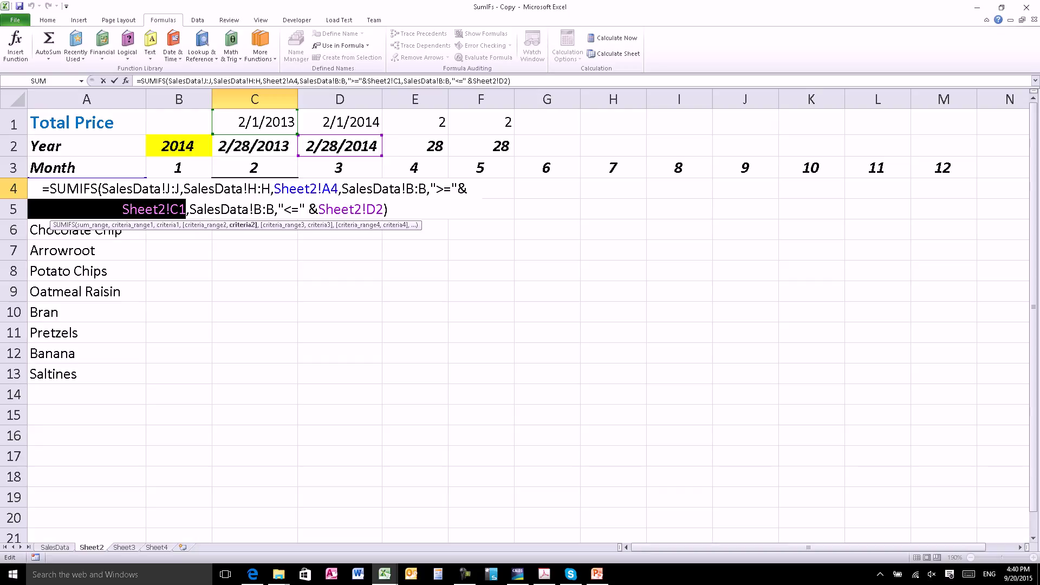
pyautogui.moveTo(304, 209)
pyautogui.mouseDown()
pyautogui.moveTo(278, 209)
pyautogui.moveTo(383, 209)
pyautogui.mouseUp()
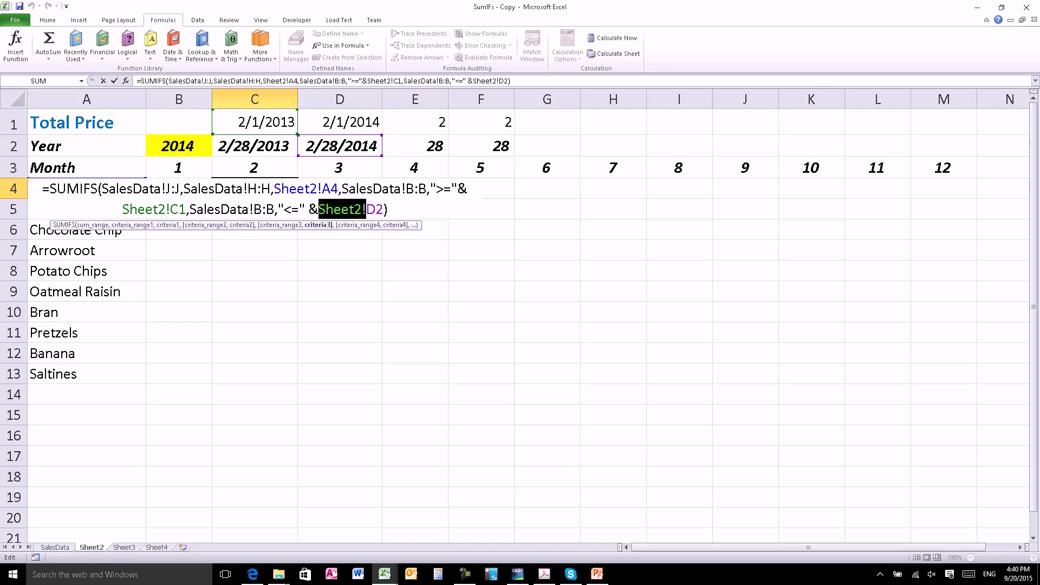